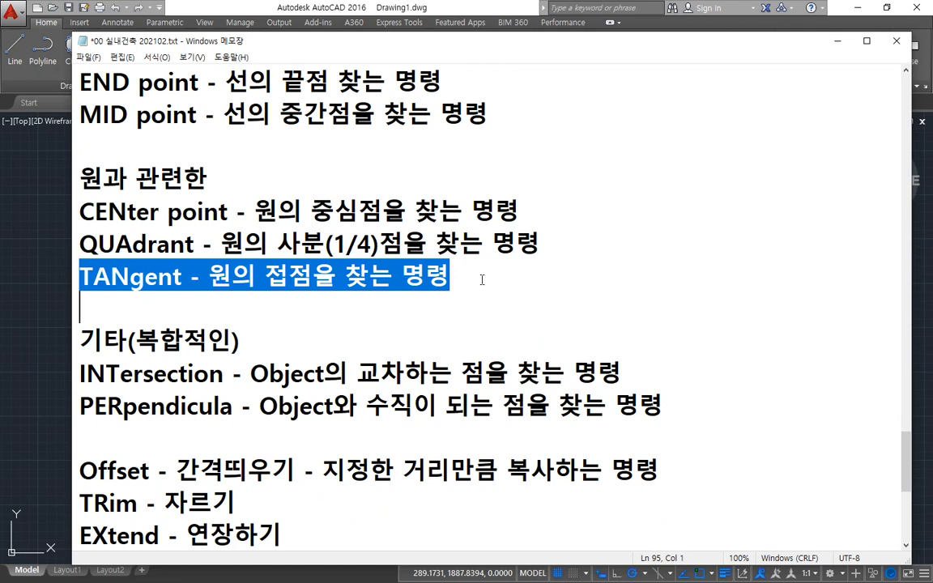
Review the object snap notes, highlighting the INTersection and PERpendicula definitions.
{"action": "scroll", "coordinate": [482, 280], "scroll_direction": "down", "scroll_amount": 1}
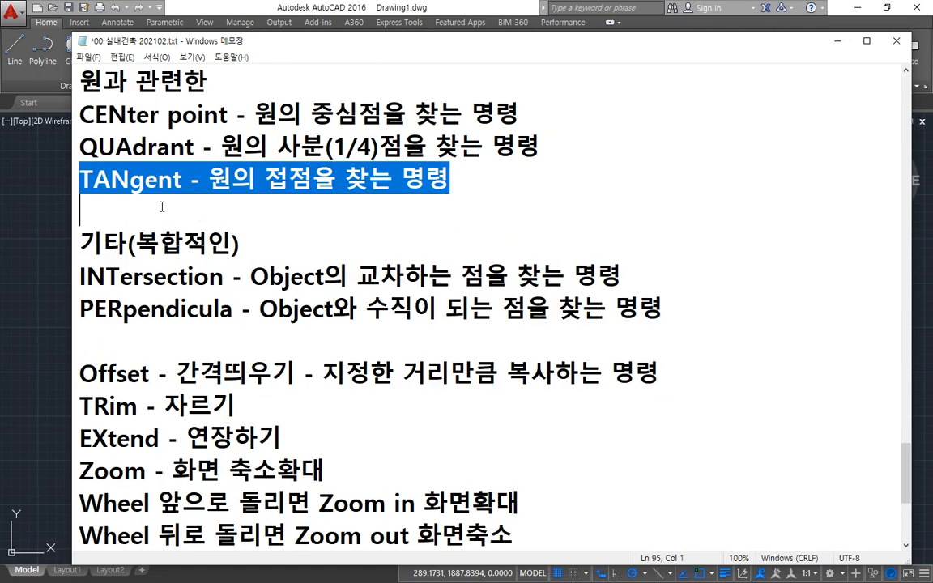
{"action": "left_click_drag", "start_coordinate": [79, 277], "coordinate": [154, 278]}
{"action": "left_click_drag", "start_coordinate": [253, 277], "coordinate": [666, 277]}
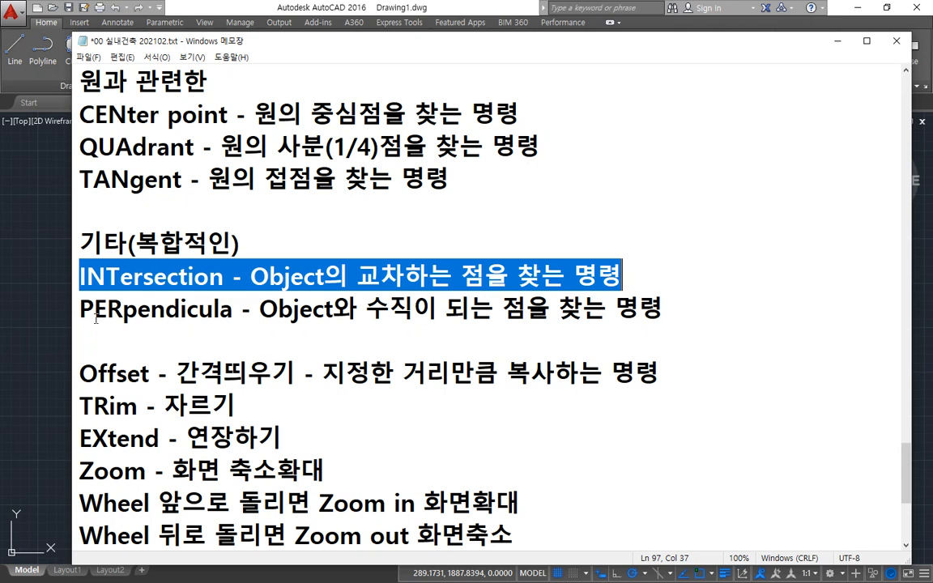
{"action": "left_click_drag", "start_coordinate": [78, 308], "coordinate": [686, 308]}
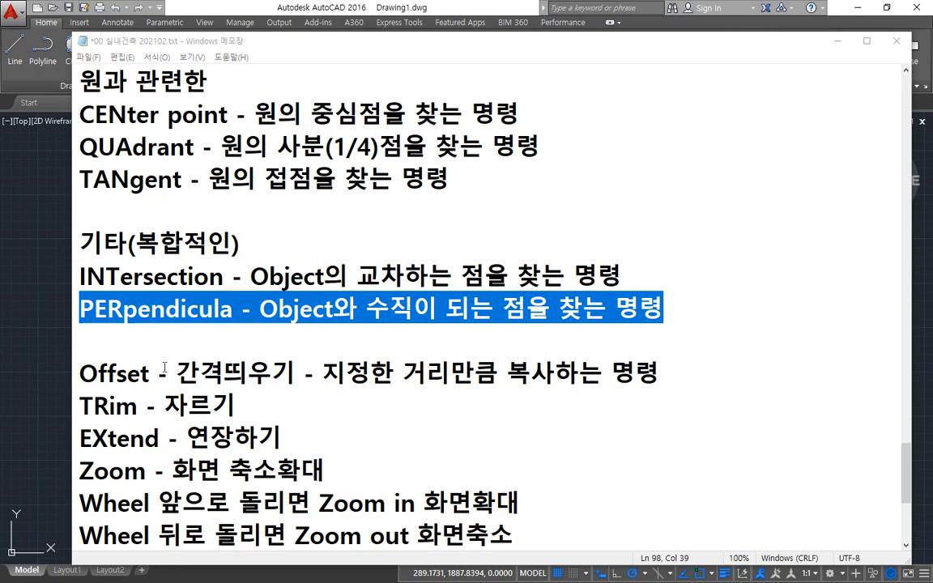
{"action": "scroll", "coordinate": [219, 243], "scroll_direction": "up", "scroll_amount": 2}
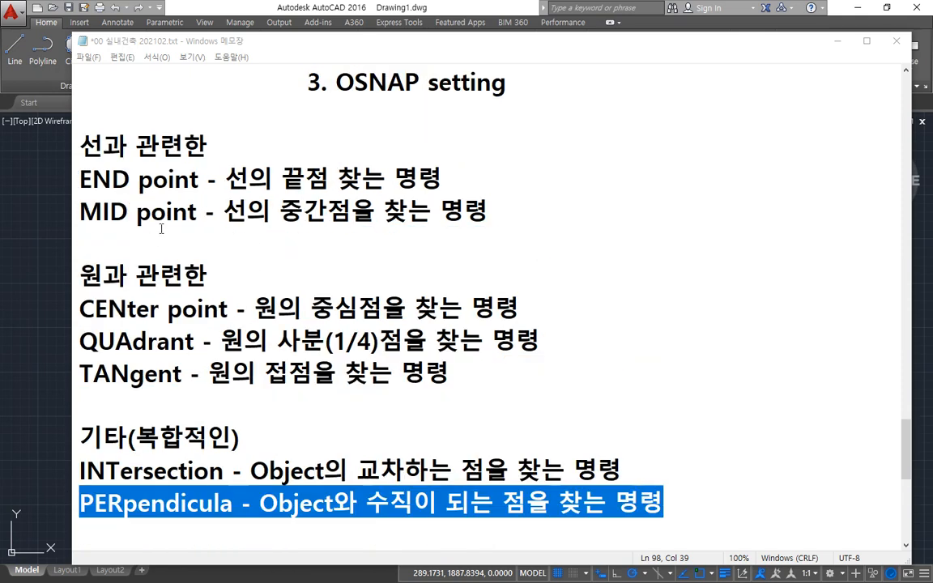
{"action": "scroll", "coordinate": [170, 193], "scroll_direction": "up", "scroll_amount": 1}
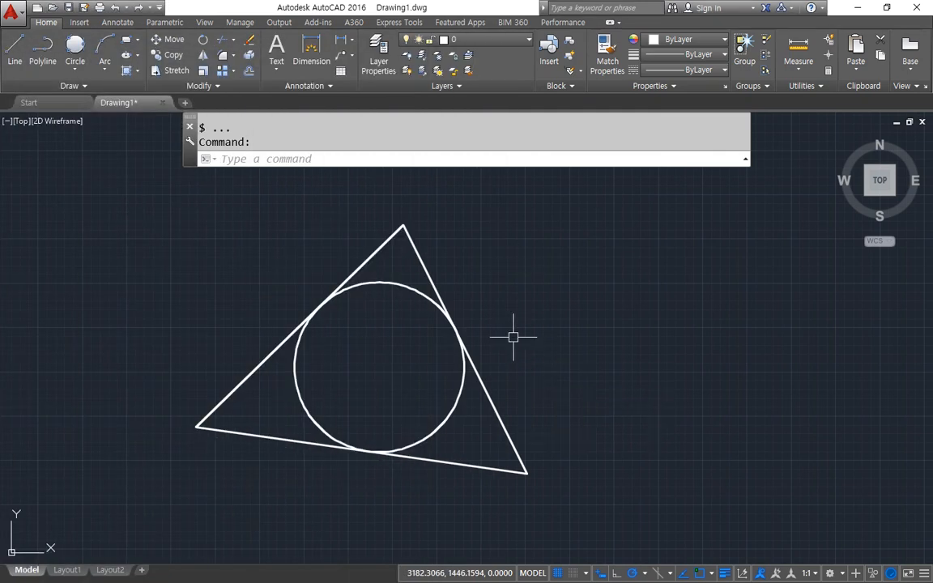
Start the Line command and try the object snap abbreviations end, mid and cen at its first-point prompt.
{"action": "key", "text": "Return"}
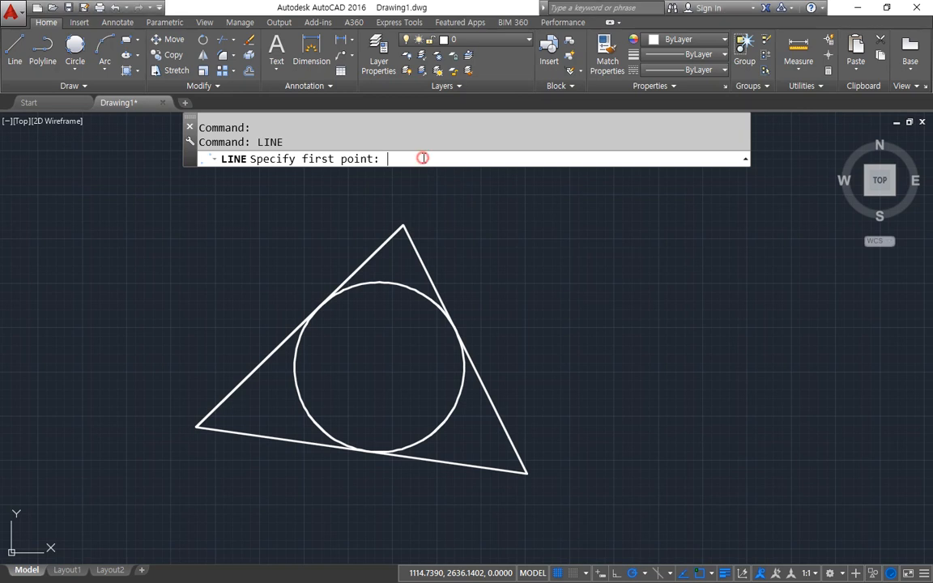
{"action": "type", "text": "end"}
{"action": "key", "text": "BackSpace"}
{"action": "key", "text": "BackSpace"}
{"action": "key", "text": "BackSpace"}
{"action": "type", "text": "mid"}
{"action": "key", "text": "BackSpace"}
{"action": "key", "text": "BackSpace"}
{"action": "key", "text": "BackSpace"}
{"action": "type", "text": "center"}
{"action": "key", "text": "BackSpace"}
{"action": "key", "text": "BackSpace"}
{"action": "key", "text": "BackSpace"}
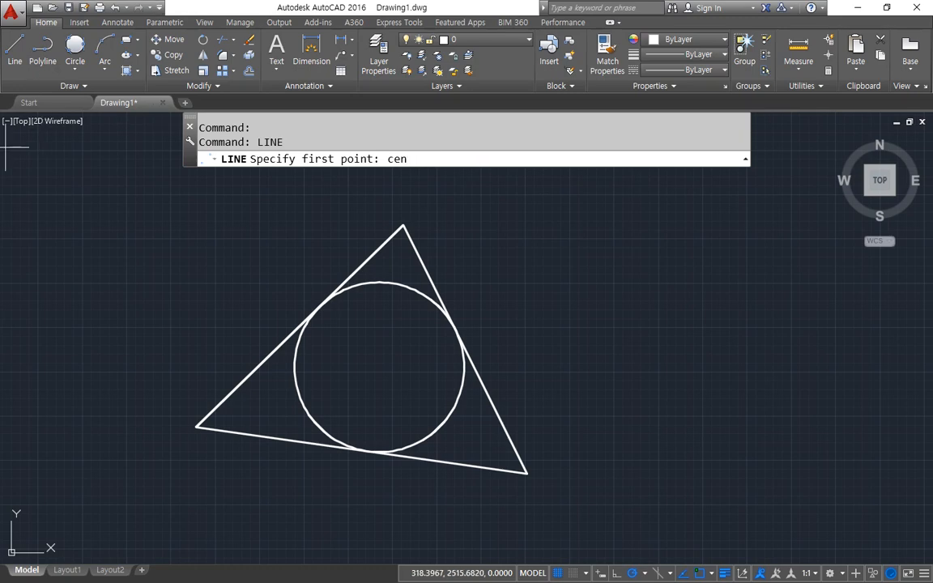
Switch to the Notepad notes and examine the three-letter abbreviations of the seven listed object snaps.
{"action": "left_click_drag", "start_coordinate": [0, 81], "coordinate": [844, 44]}
{"action": "scroll", "coordinate": [816, 189], "scroll_direction": "down", "scroll_amount": 1}
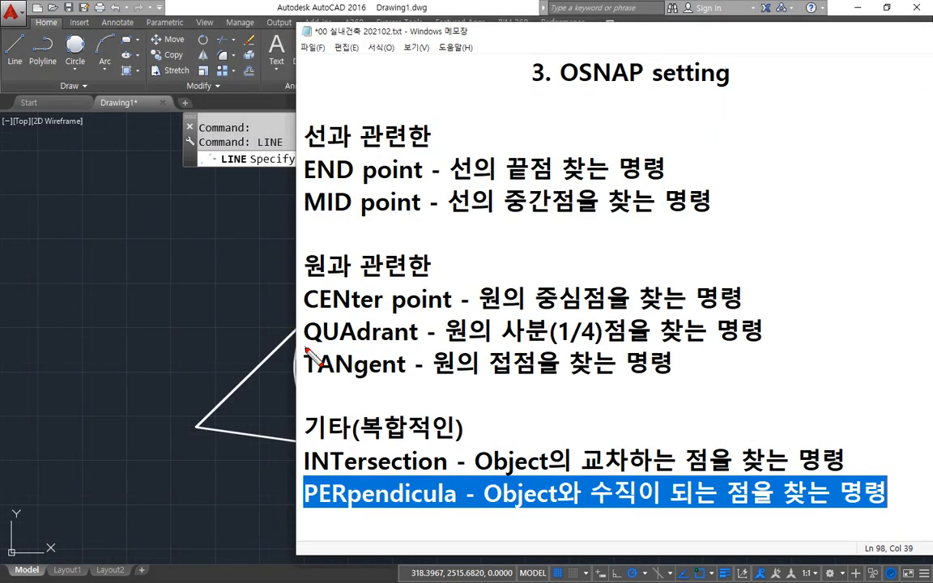
{"action": "left_click_drag", "start_coordinate": [306, 350], "coordinate": [362, 349]}
{"action": "left_click_drag", "start_coordinate": [306, 379], "coordinate": [350, 375]}
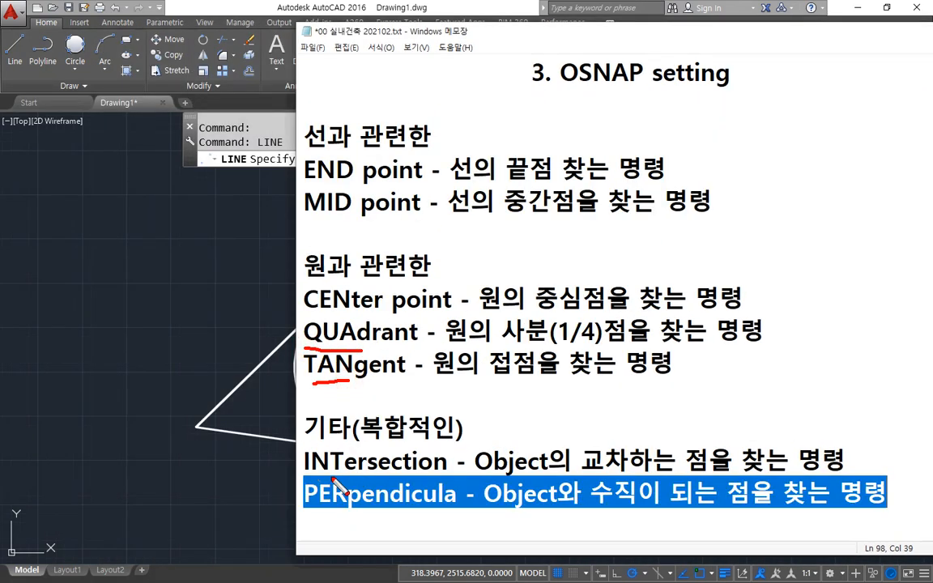
{"action": "left_click_drag", "start_coordinate": [294, 470], "coordinate": [332, 468]}
{"action": "left_click_drag", "start_coordinate": [302, 506], "coordinate": [347, 504]}
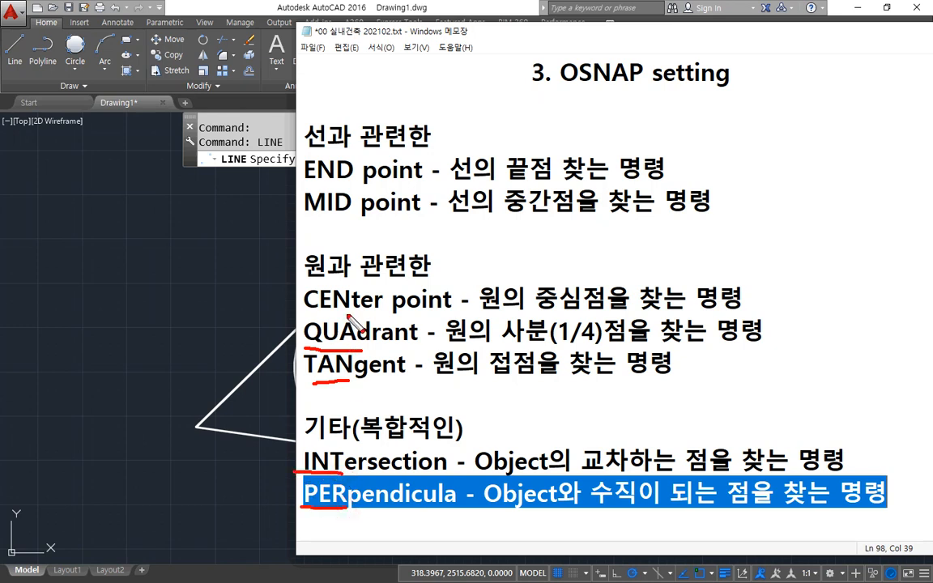
{"action": "left_click_drag", "start_coordinate": [289, 309], "coordinate": [348, 311]}
{"action": "left_click_drag", "start_coordinate": [304, 213], "coordinate": [350, 209]}
{"action": "left_click_drag", "start_coordinate": [304, 183], "coordinate": [349, 188]}
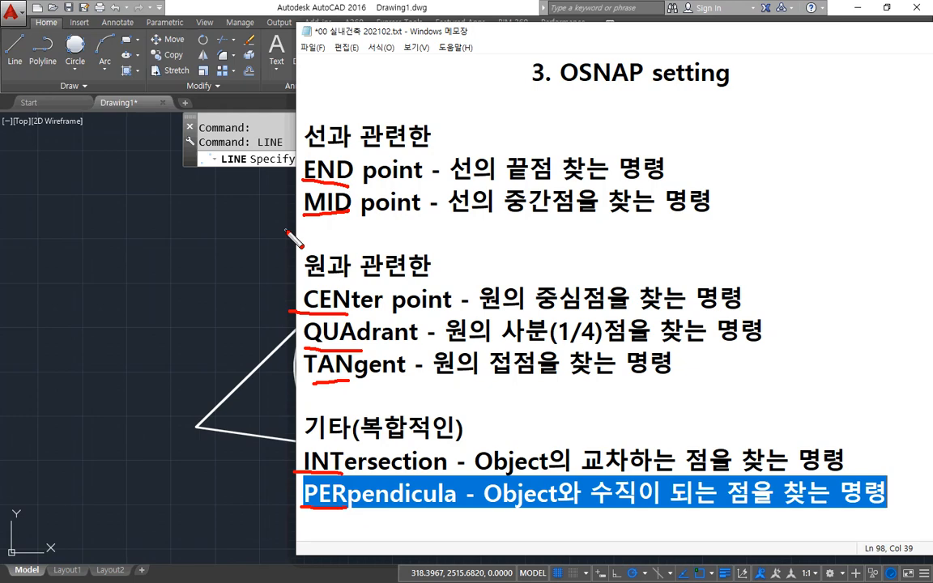
{"action": "key", "text": "Escape"}
{"action": "left_click", "coordinate": [257, 207]}
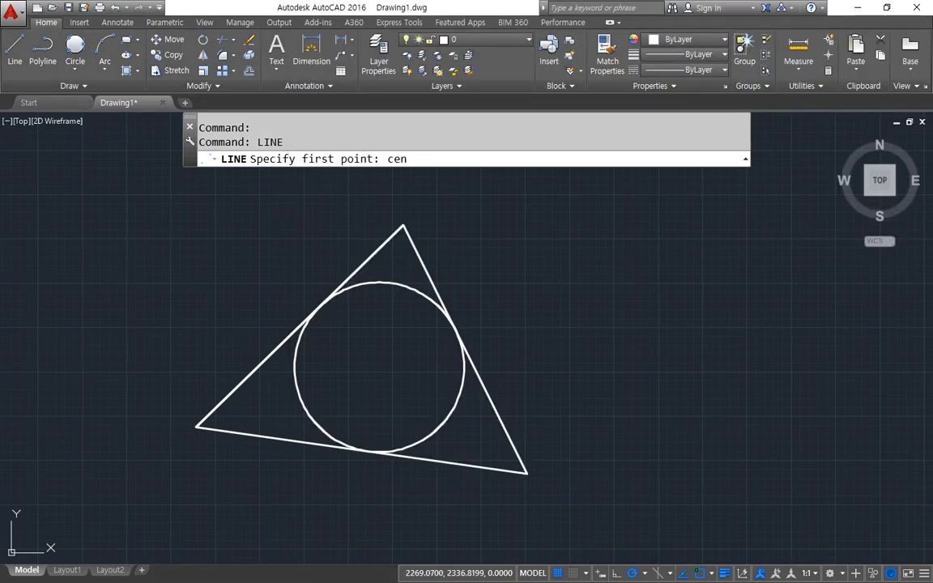
Restart the Line command in AutoCAD, examine its point prompts with a picked first point, and cancel it.
{"action": "key", "text": "Escape"}
{"action": "key", "text": "space"}
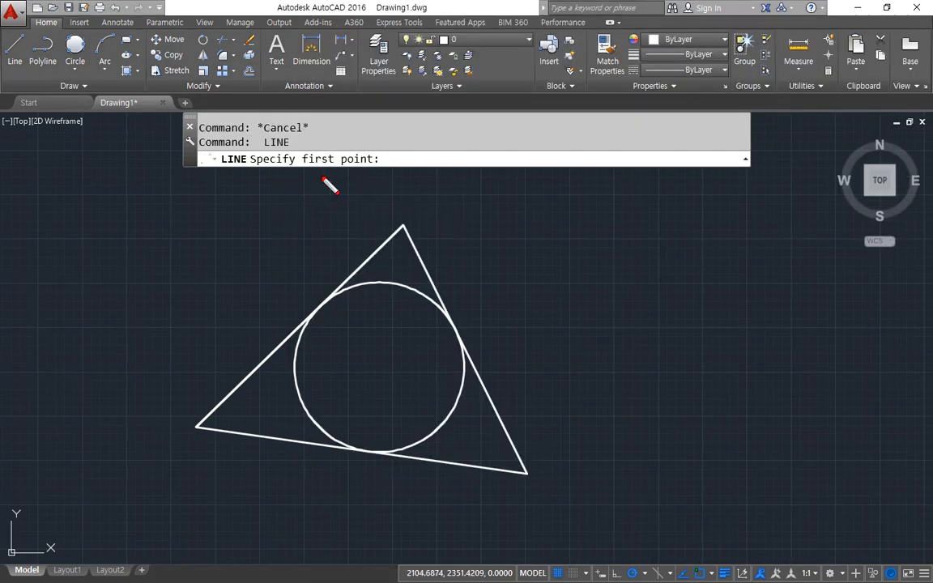
{"action": "mouse_move", "coordinate": [297, 156]}
{"action": "left_mouse_down"}
{"action": "mouse_move", "coordinate": [371, 142]}
{"action": "mouse_move", "coordinate": [375, 187]}
{"action": "mouse_move", "coordinate": [323, 189]}
{"action": "left_mouse_up"}
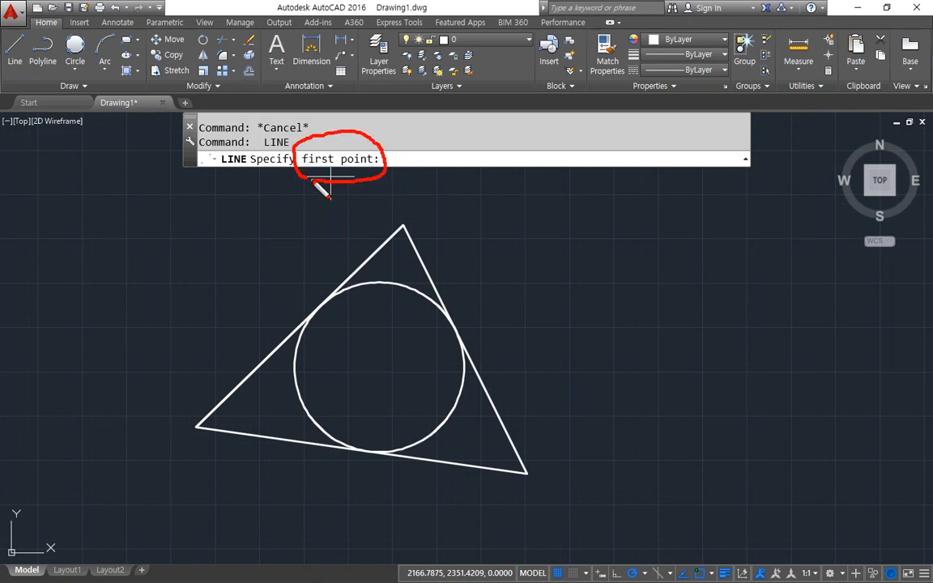
{"action": "key", "text": "Escape"}
{"action": "key", "text": "space"}
{"action": "mouse_move", "coordinate": [343, 187]}
{"action": "left_mouse_down"}
{"action": "mouse_move", "coordinate": [326, 132]}
{"action": "mouse_move", "coordinate": [356, 192]}
{"action": "left_mouse_up"}
{"action": "key", "text": "Escape"}
{"action": "key", "text": "Escape"}
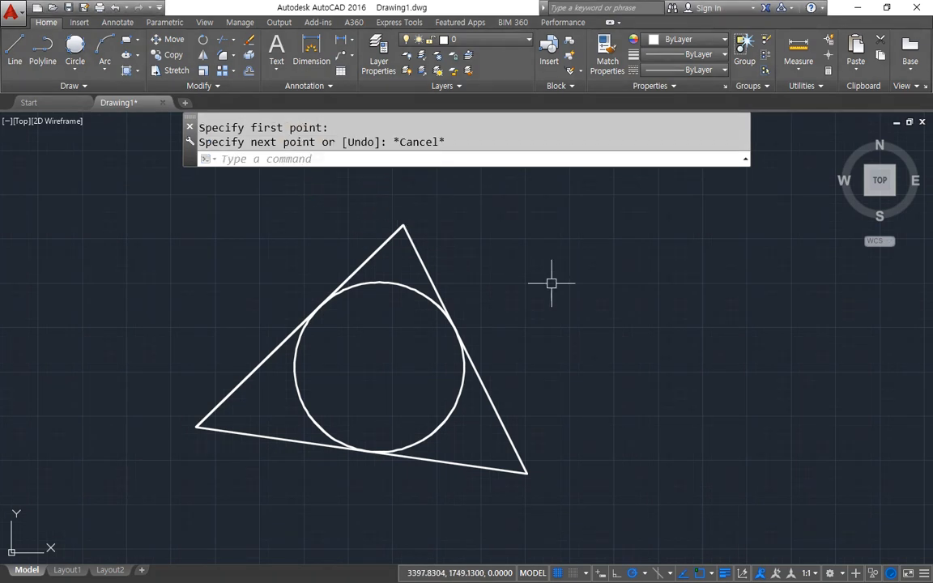
Examine the Circle command's center-point prompt, cancel it, and try entering end with no command active.
{"action": "type", "text": "c"}
{"action": "key", "text": "Return"}
{"action": "mouse_move", "coordinate": [372, 175]}
{"action": "left_mouse_down"}
{"action": "mouse_move", "coordinate": [318, 144]}
{"action": "mouse_move", "coordinate": [384, 176]}
{"action": "mouse_move", "coordinate": [352, 149]}
{"action": "mouse_move", "coordinate": [393, 180]}
{"action": "left_mouse_up"}
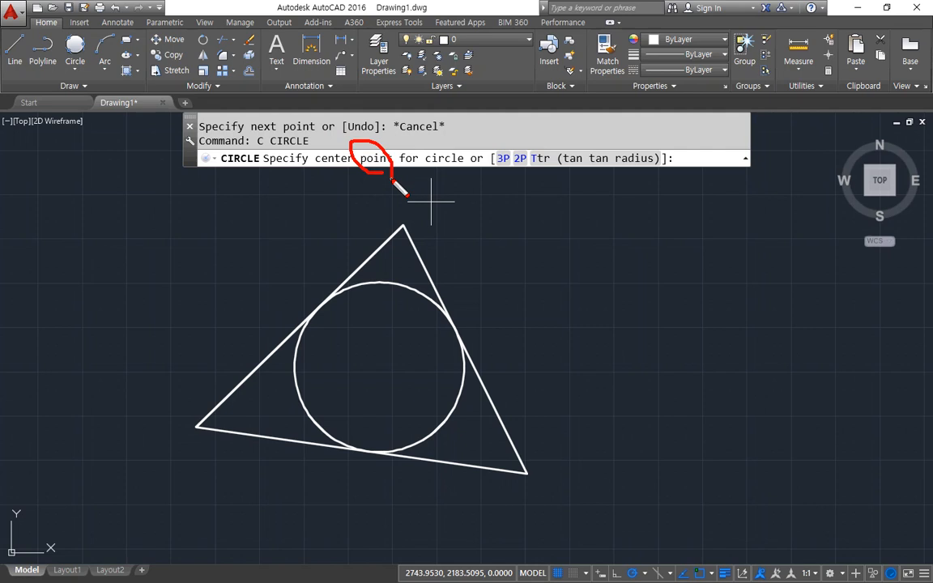
{"action": "key", "text": "Escape"}
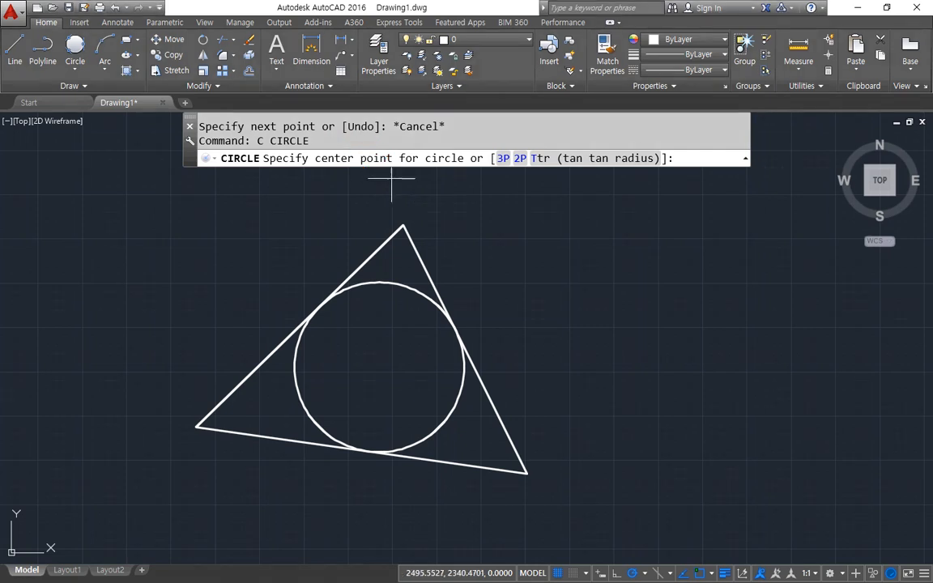
{"action": "key", "text": "Escape"}
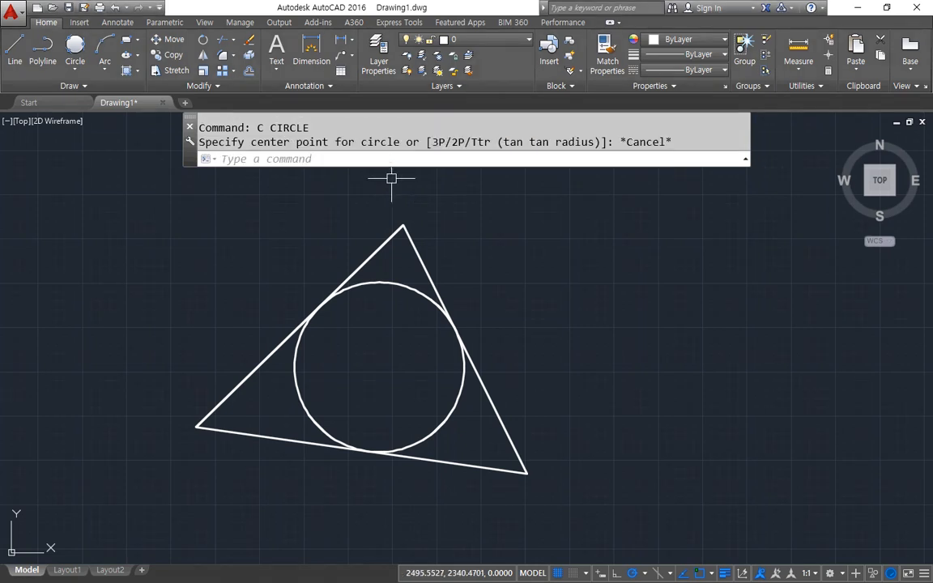
{"action": "type", "text": "end"}
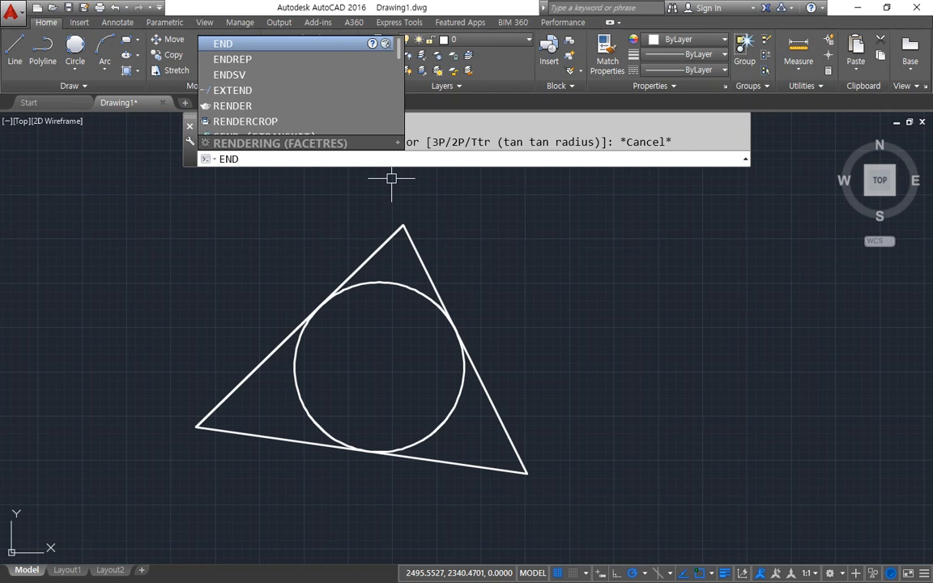
{"action": "key", "text": "Escape"}
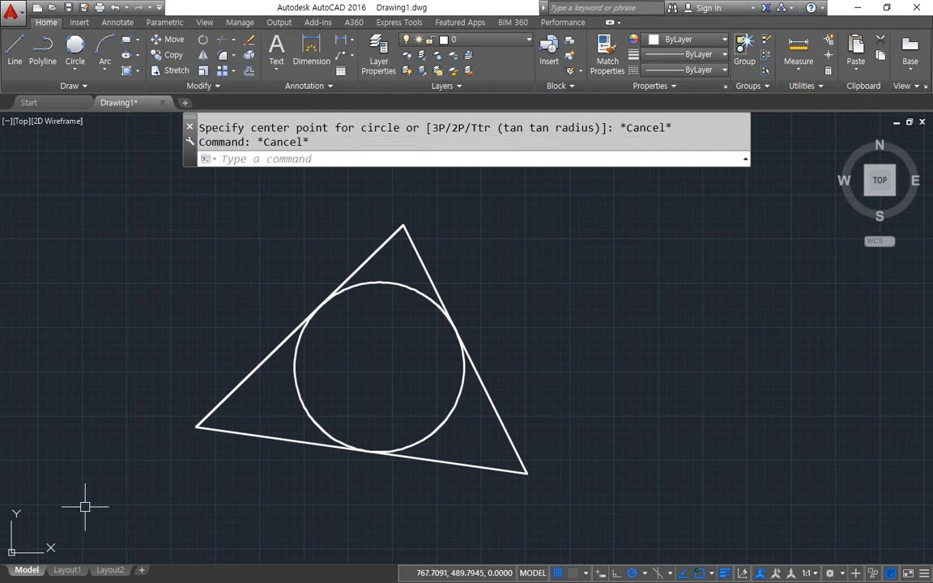
Switch to the Notepad notes and add the line "Quit, Exit, End" below the OSNAP setting entry.
{"action": "key", "text": "alt+Tab"}
{"action": "scroll", "coordinate": [702, 219], "scroll_direction": "up", "scroll_amount": 1}
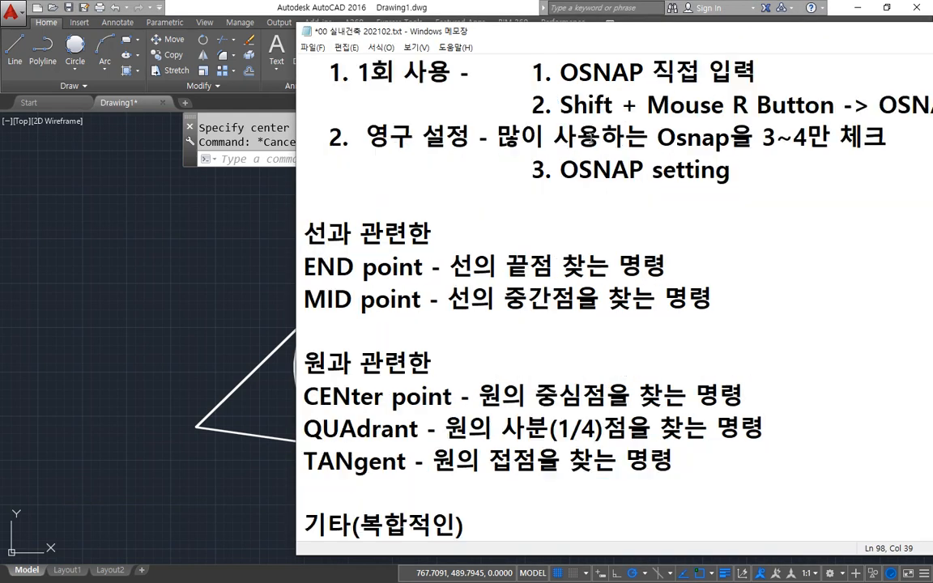
{"action": "left_click", "coordinate": [533, 182]}
{"action": "key", "text": "Down"}
{"action": "type", "text": "ㅃ"}
{"action": "key", "text": "BackSpace"}
{"action": "type", "text": "Qui"}
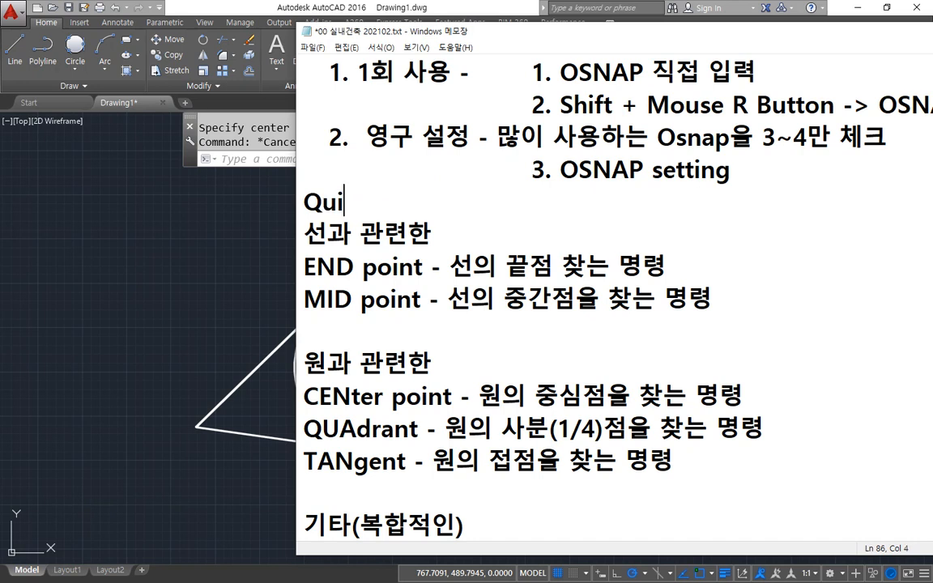
{"action": "key", "text": "BackSpace"}
{"action": "key", "text": "BackSpace"}
{"action": "type", "text": "uit, Ex"}
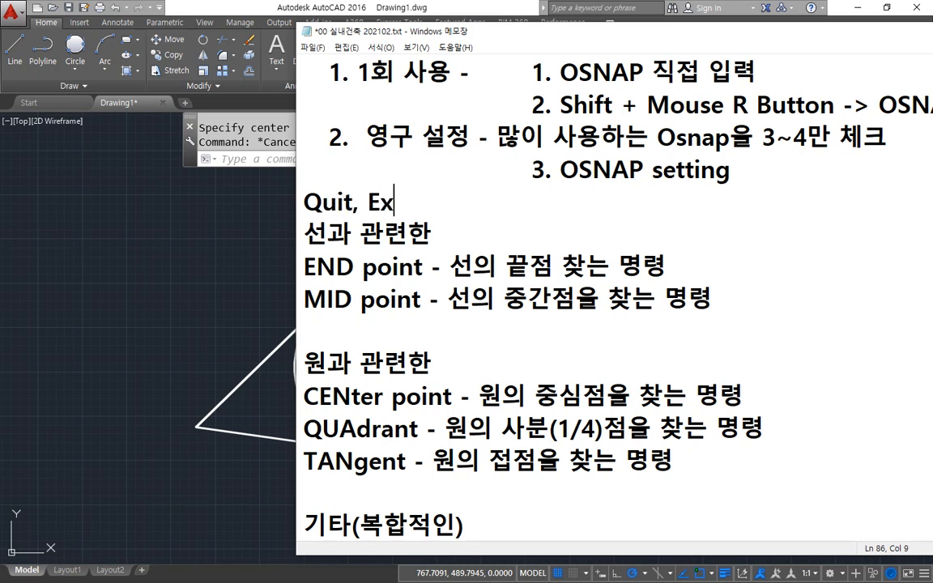
{"action": "type", "text": "it, End"}
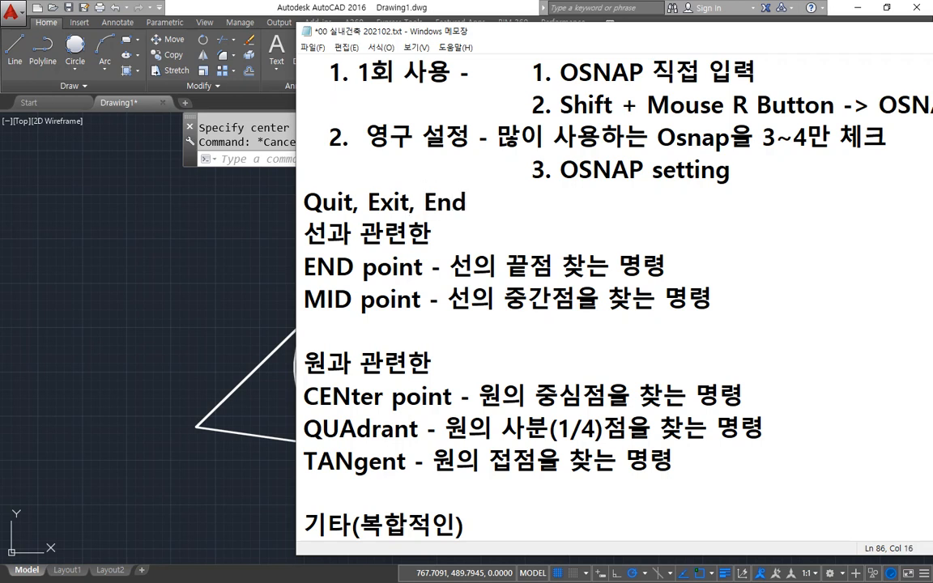
Change the first word of the added command line to lowercase "quit".
{"action": "key", "text": "Home"}
{"action": "key", "text": "Delete"}
{"action": "type", "text": "q"}
{"action": "key", "text": "Right"}
{"action": "key", "text": "Right"}
{"action": "key", "text": "Right"}
{"action": "key", "text": "Right"}
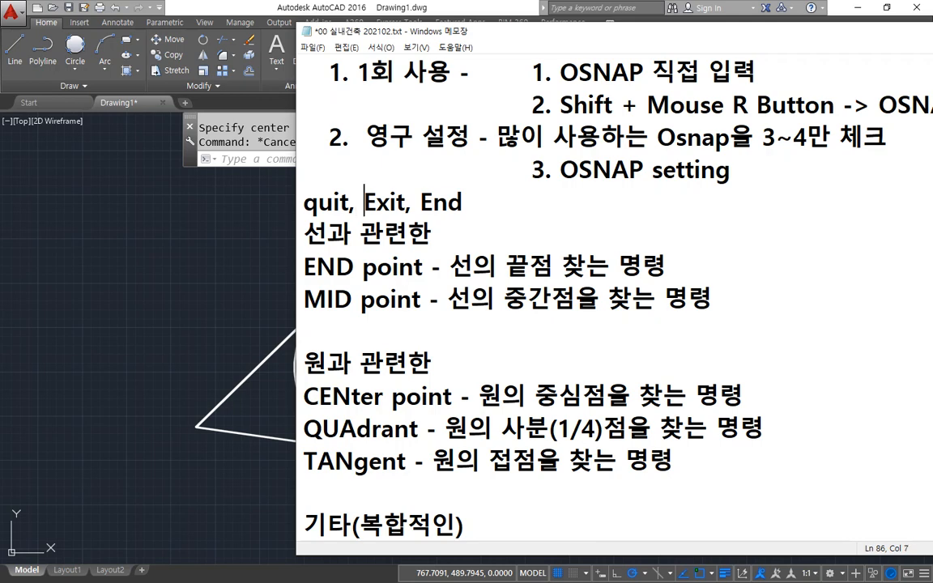
Switch to AutoCAD, try the QUIT command, cancel the save prompt, and return to the Notepad notes.
{"action": "key", "text": "alt+Tab"}
{"action": "type", "text": "quit"}
{"action": "key", "text": "Return"}
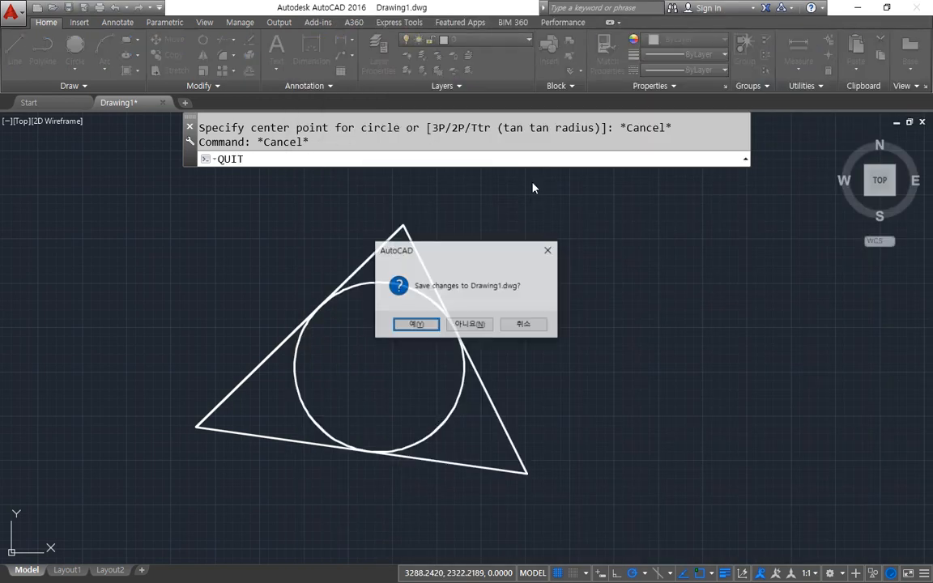
{"action": "key", "text": "Escape"}
{"action": "key", "text": "alt+Tab"}
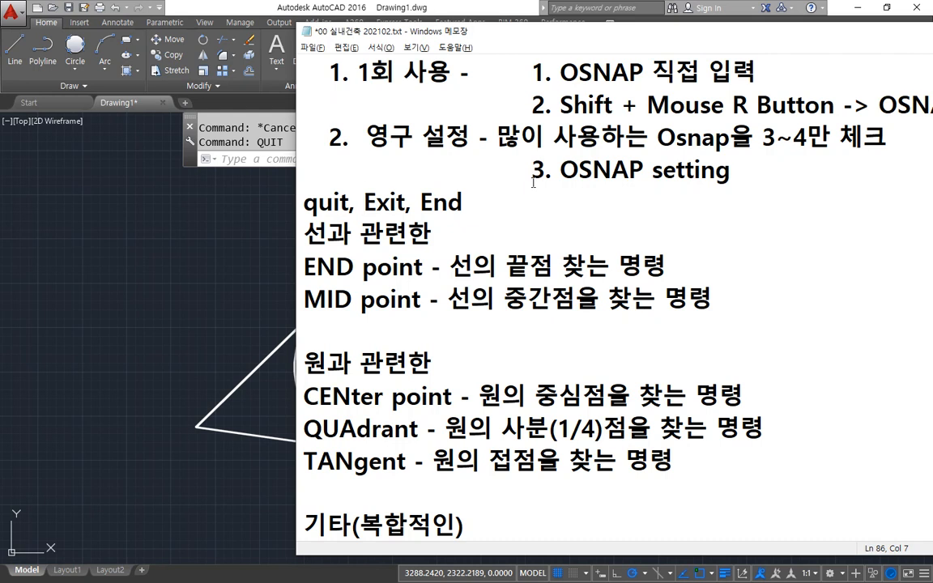
Change the other two command names to lowercase and parenthesize the last, so they read "exit, (end)".
{"action": "key", "text": "Delete"}
{"action": "type", "text": "e"}
{"action": "key", "text": "Right"}
{"action": "key", "text": "Right"}
{"action": "key", "text": "Right"}
{"action": "key", "text": "Right"}
{"action": "key", "text": "Right"}
{"action": "key", "text": "Delete"}
{"action": "type", "text": "e"}
{"action": "key", "text": "Left"}
{"action": "type", "text": "("}
{"action": "key", "text": "End"}
{"action": "type", "text": ")"}
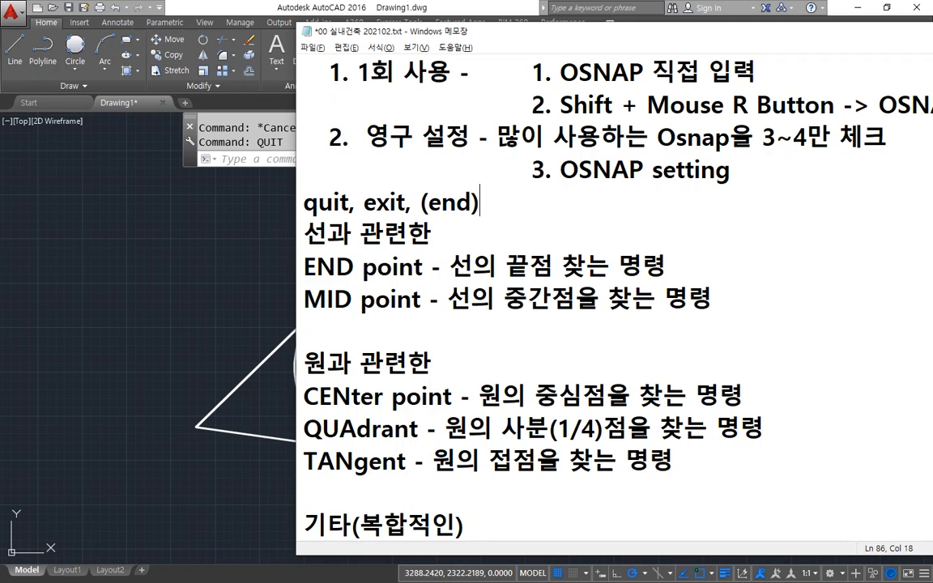
Switch to AutoCAD, run the END command without an active command, and examine its command-line response.
{"action": "left_click", "coordinate": [320, 6]}
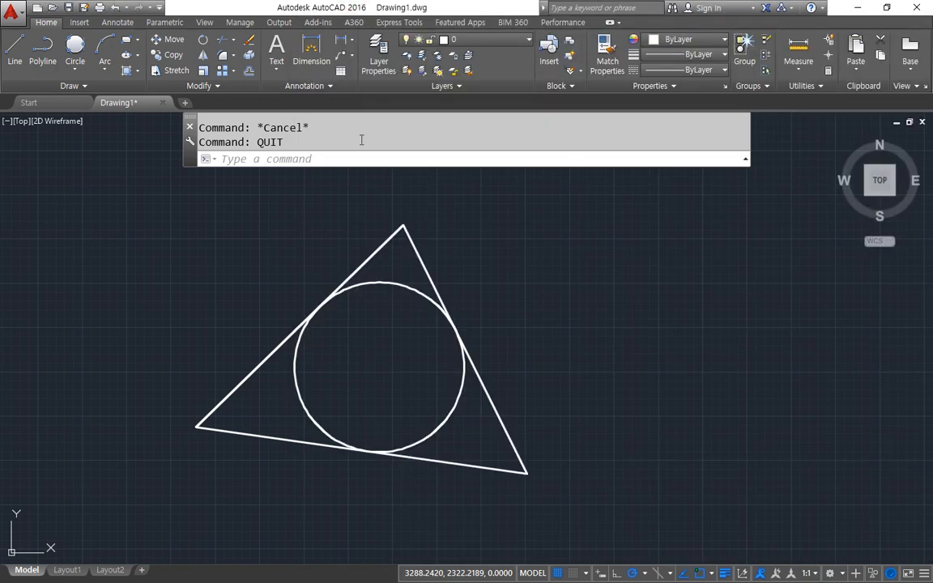
{"action": "type", "text": "end"}
{"action": "key", "text": "Return"}
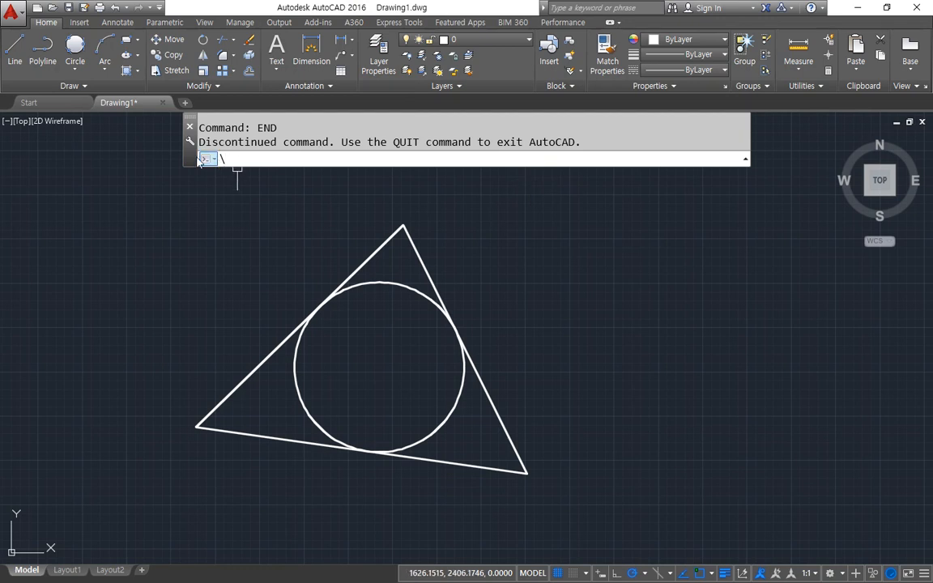
{"action": "mouse_move", "coordinate": [199, 156]}
{"action": "left_mouse_down"}
{"action": "mouse_move", "coordinate": [341, 139]}
{"action": "mouse_move", "coordinate": [207, 121]}
{"action": "mouse_move", "coordinate": [190, 148]}
{"action": "left_mouse_up"}
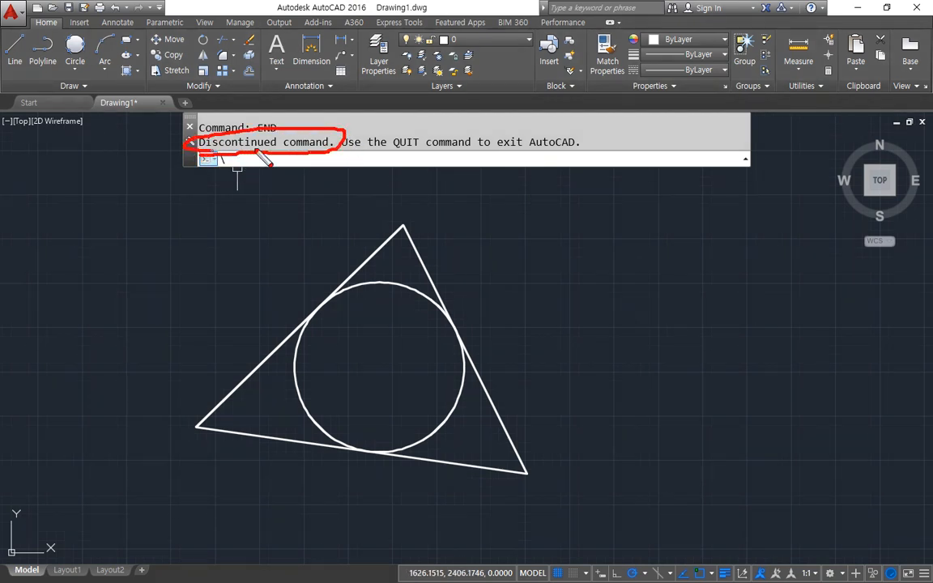
{"action": "left_click_drag", "start_coordinate": [260, 153], "coordinate": [597, 156]}
{"action": "key", "text": "e"}
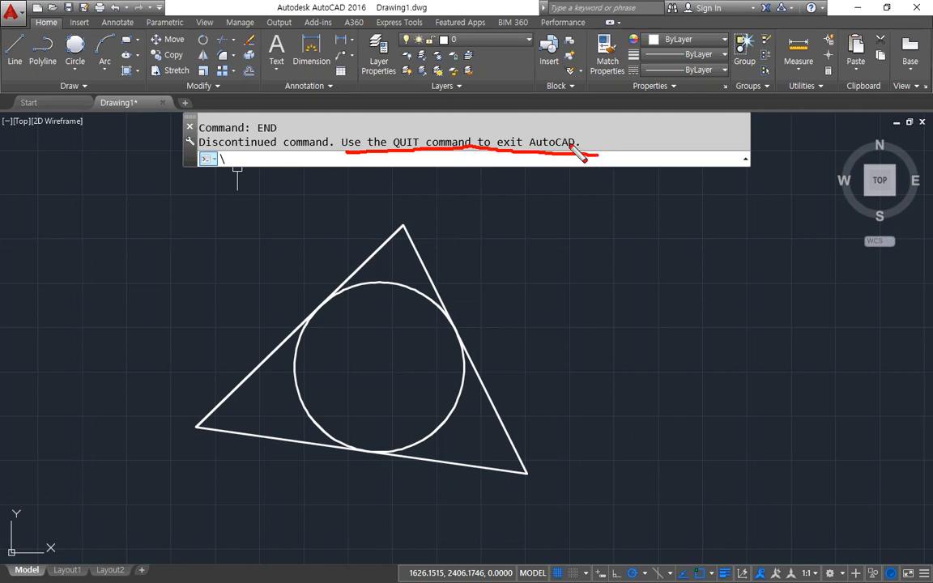
{"action": "key", "text": "Escape"}
{"action": "key", "text": "BackSpace"}
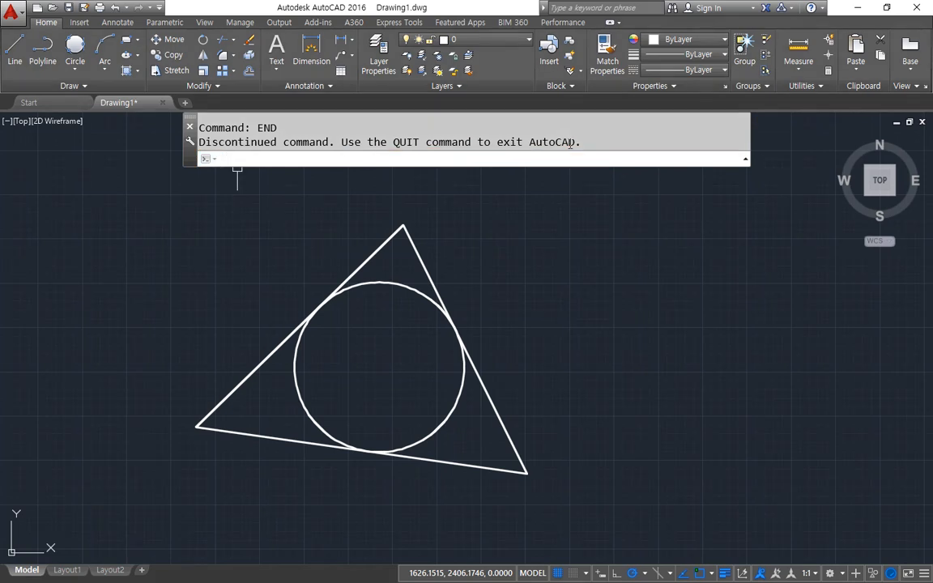
Start a line at the triangle's top vertex by entering the END object snap at the first-point prompt.
{"action": "type", "text": "l"}
{"action": "key", "text": "Return"}
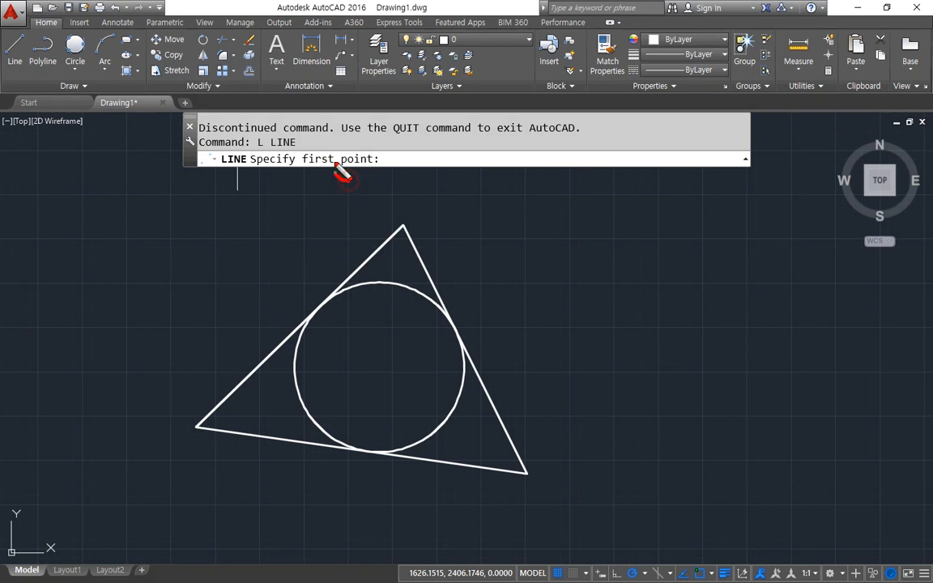
{"action": "mouse_move", "coordinate": [344, 172]}
{"action": "left_mouse_down"}
{"action": "mouse_move", "coordinate": [386, 167]}
{"action": "mouse_move", "coordinate": [351, 187]}
{"action": "left_mouse_up"}
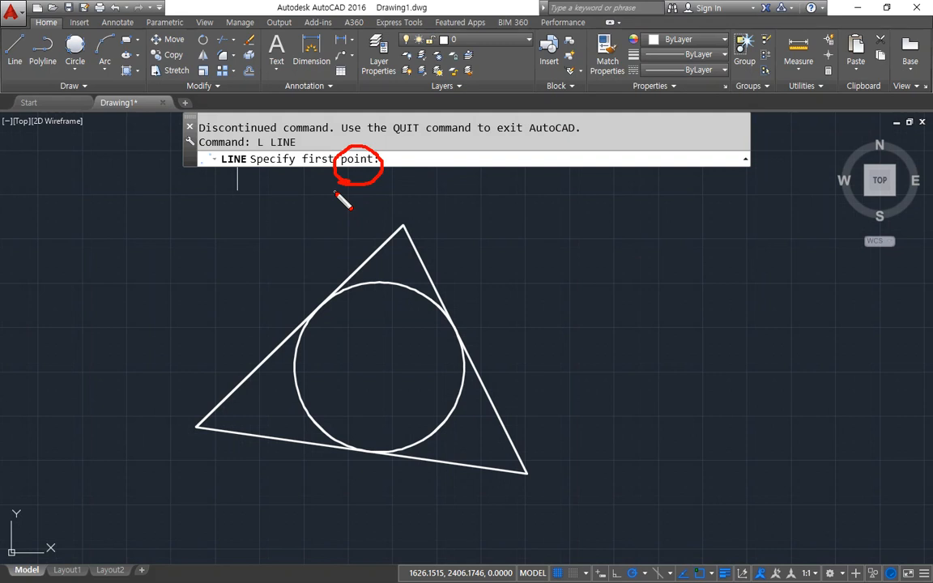
{"action": "key", "text": "Escape"}
{"action": "left_click", "coordinate": [401, 162]}
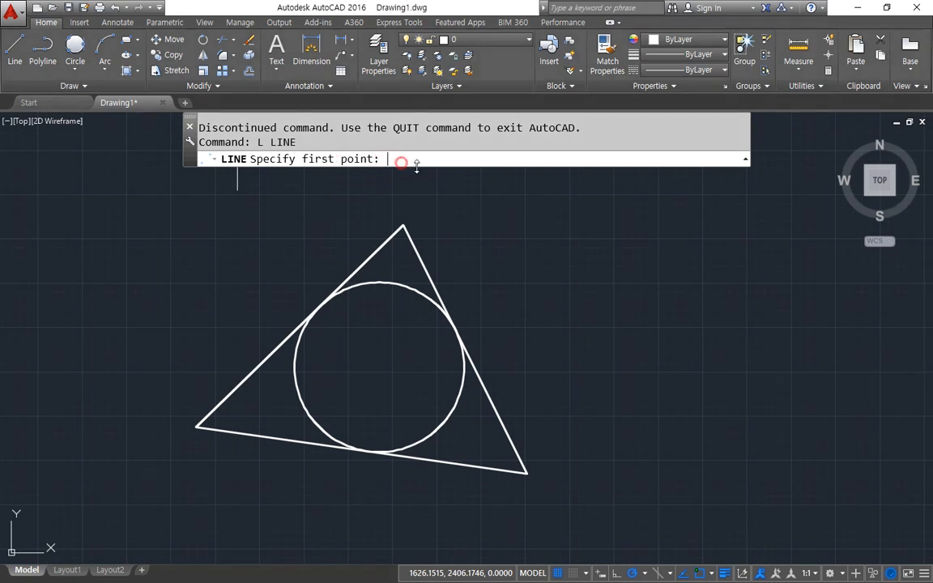
{"action": "key", "text": "ctrl+2"}
{"action": "mouse_move", "coordinate": [416, 242]}
{"action": "left_mouse_down"}
{"action": "mouse_move", "coordinate": [407, 216]}
{"action": "mouse_move", "coordinate": [415, 255]}
{"action": "left_mouse_up"}
{"action": "mouse_move", "coordinate": [362, 371]}
{"action": "left_mouse_down"}
{"action": "mouse_move", "coordinate": [374, 354]}
{"action": "mouse_move", "coordinate": [385, 397]}
{"action": "left_mouse_up"}
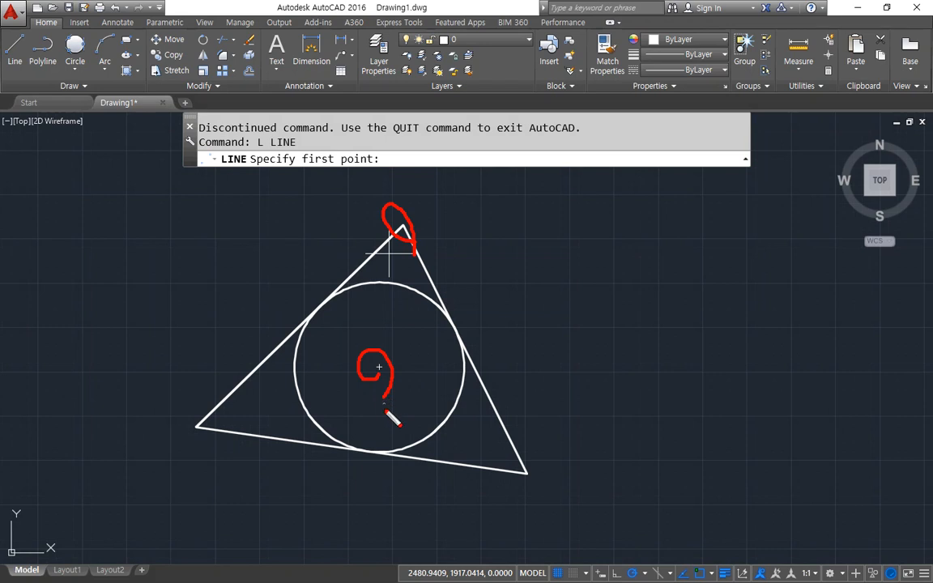
{"action": "left_click_drag", "start_coordinate": [481, 392], "coordinate": [488, 387]}
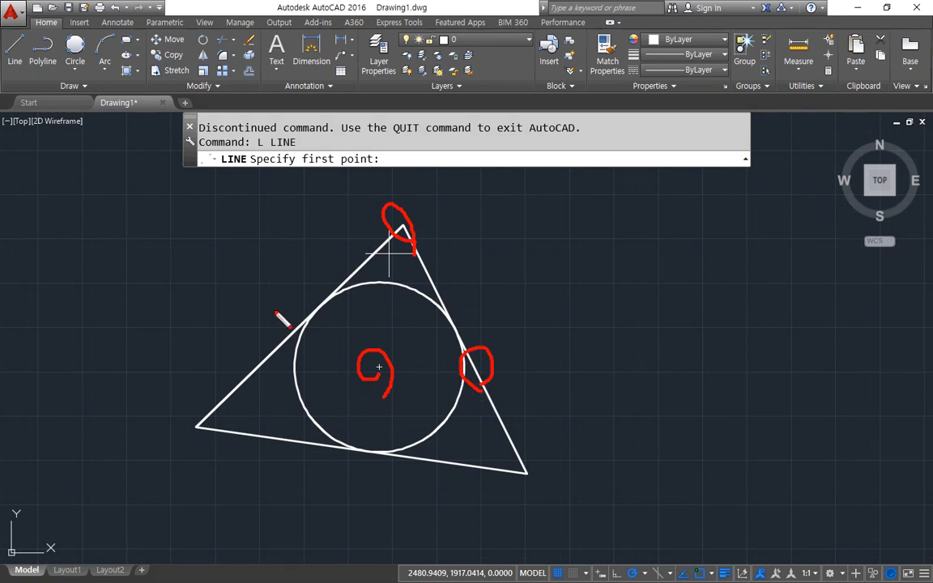
{"action": "key", "text": "Escape"}
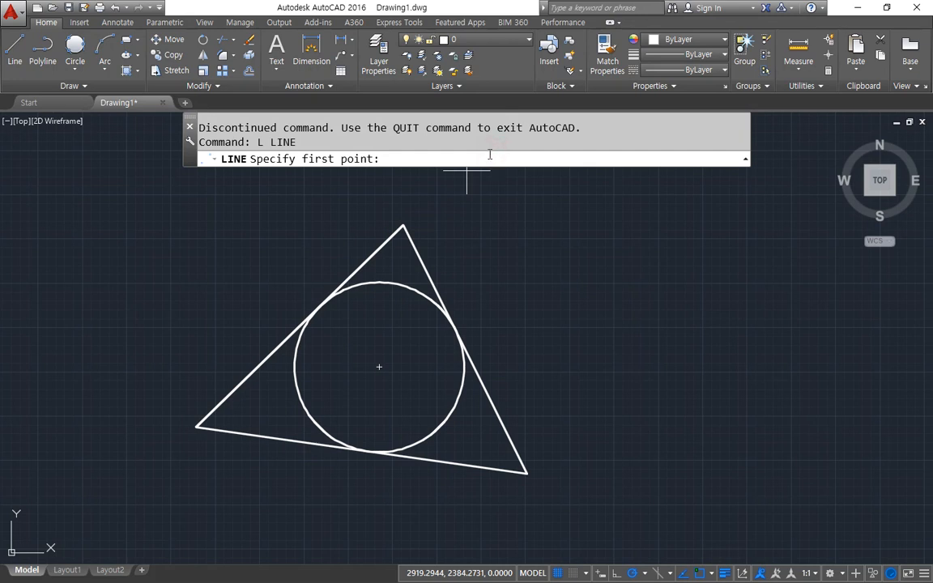
{"action": "type", "text": "end"}
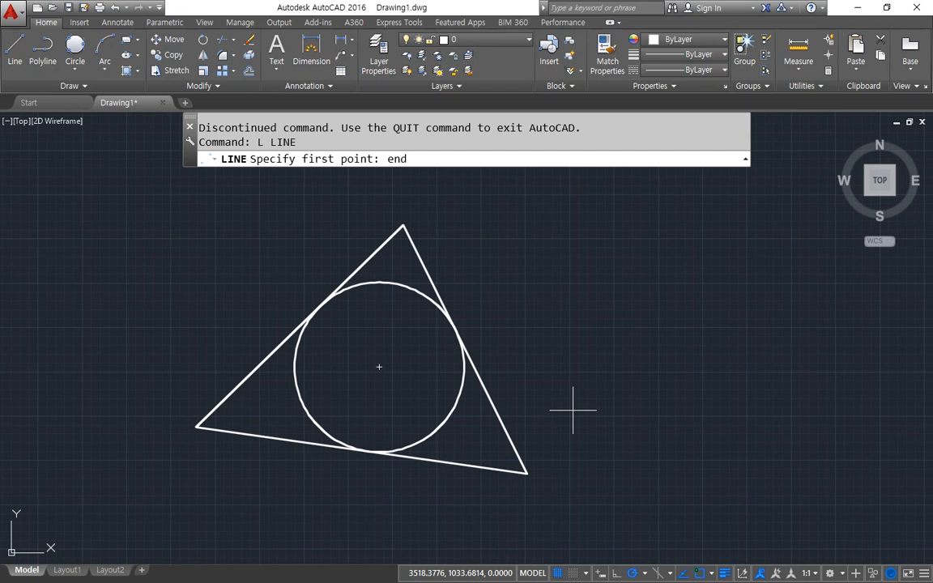
{"action": "key", "text": "space"}
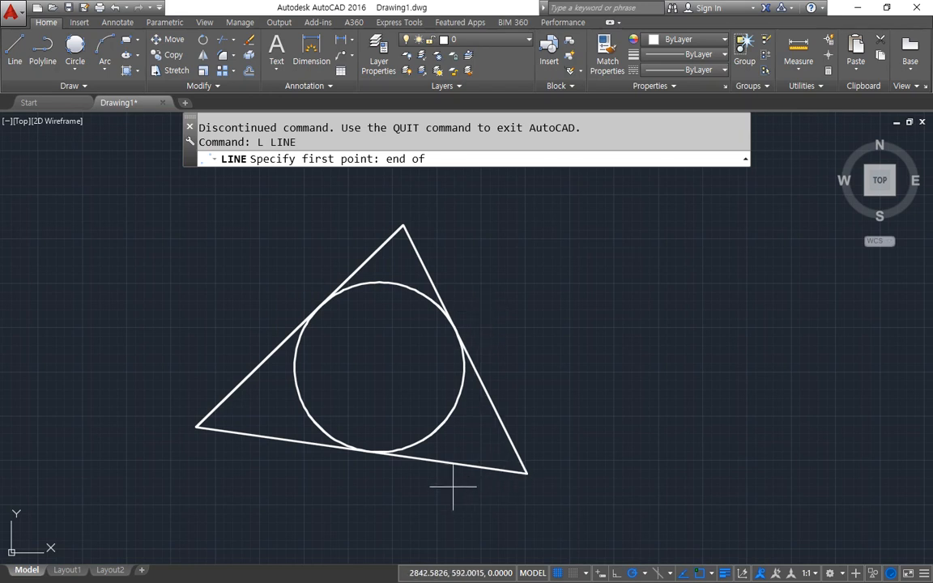
{"action": "left_click", "coordinate": [427, 256]}
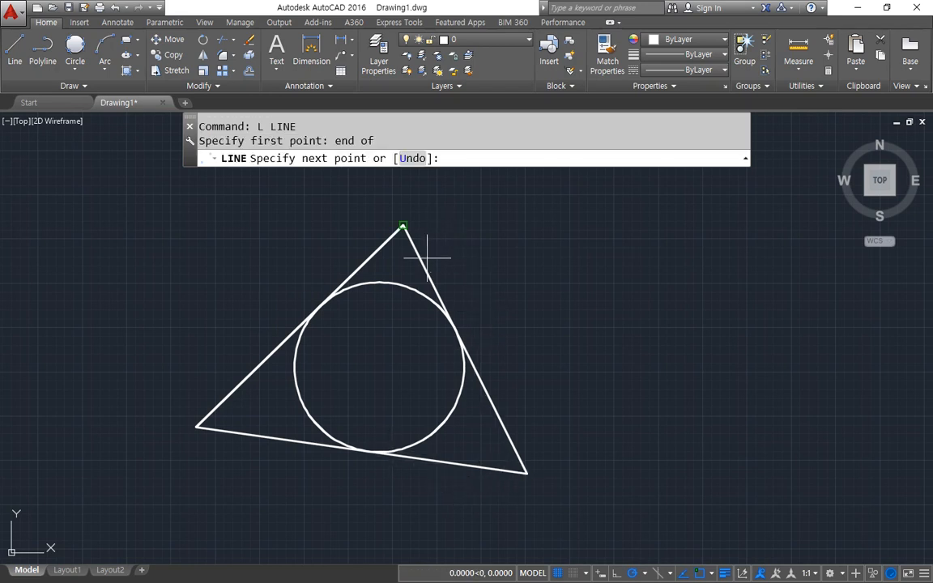
Draw a horizontal segment rightward, join it to the triangle's lower-right vertex with the END snap, and finish the line.
{"action": "left_click", "coordinate": [634, 225]}
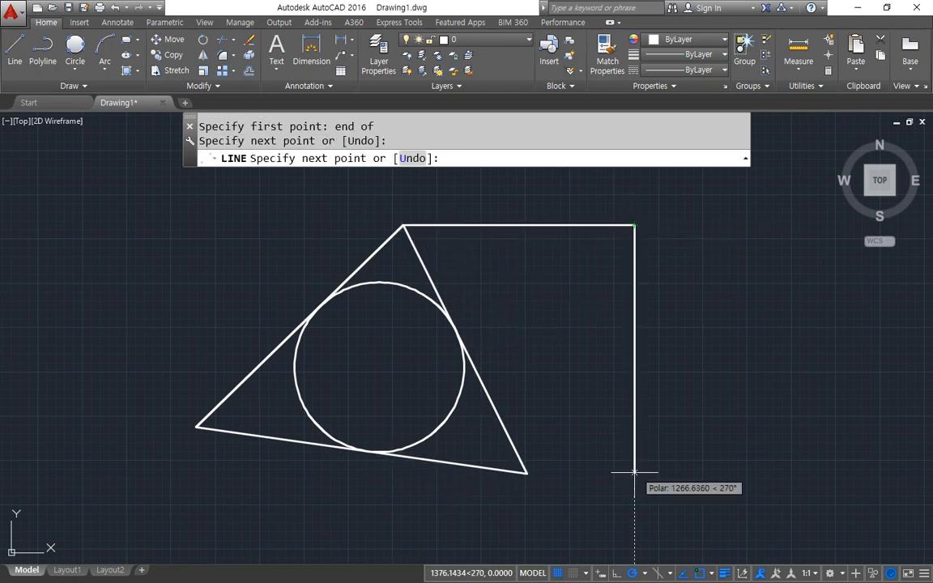
{"action": "type", "text": "end"}
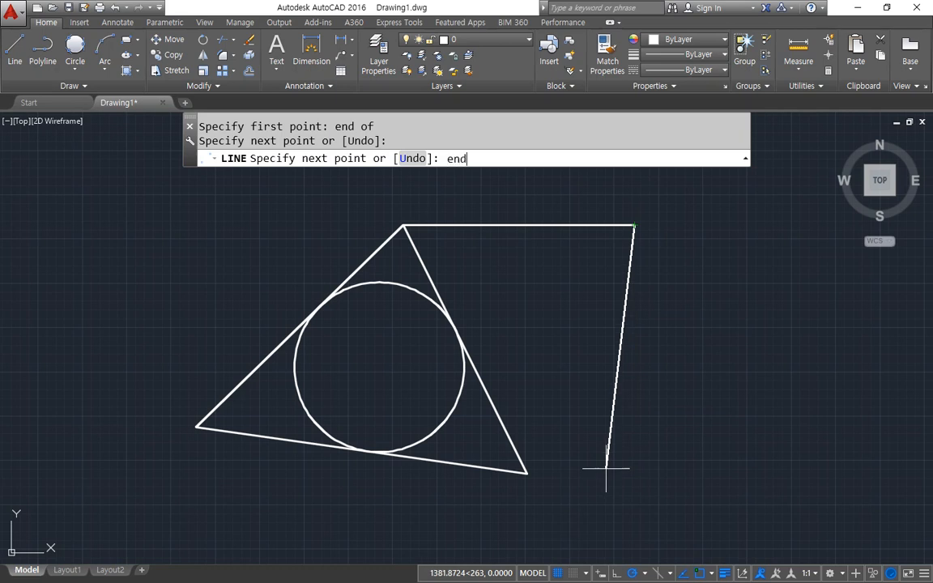
{"action": "key", "text": "Return"}
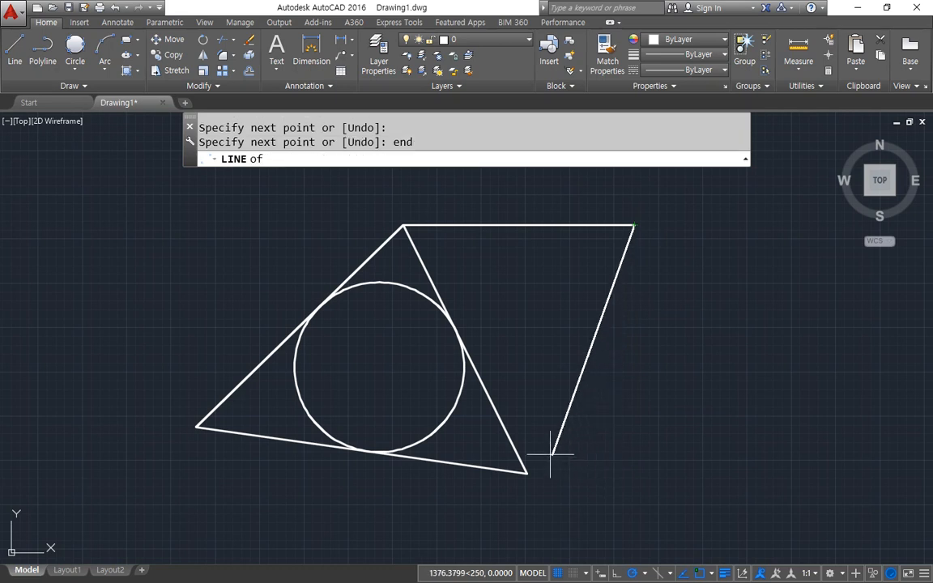
{"action": "left_click", "coordinate": [513, 423]}
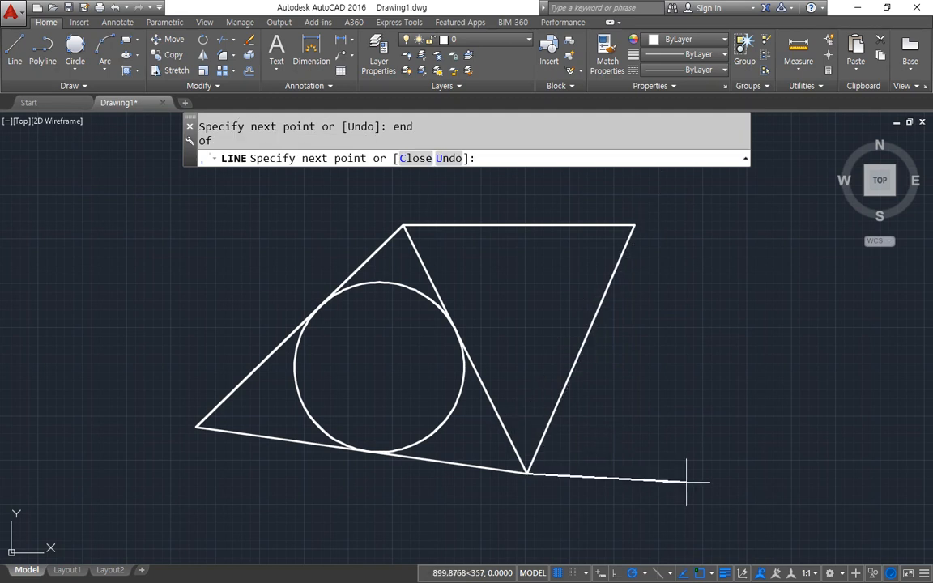
{"action": "key", "text": "Return"}
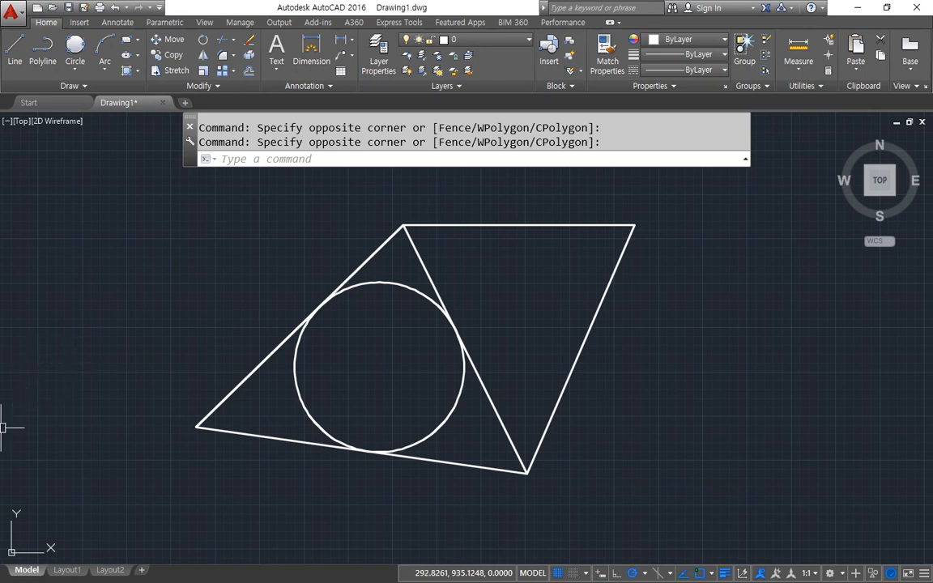
Start a new line at the midpoint of the upper horizontal edge by entering the MID object snap.
{"action": "type", "text": "l"}
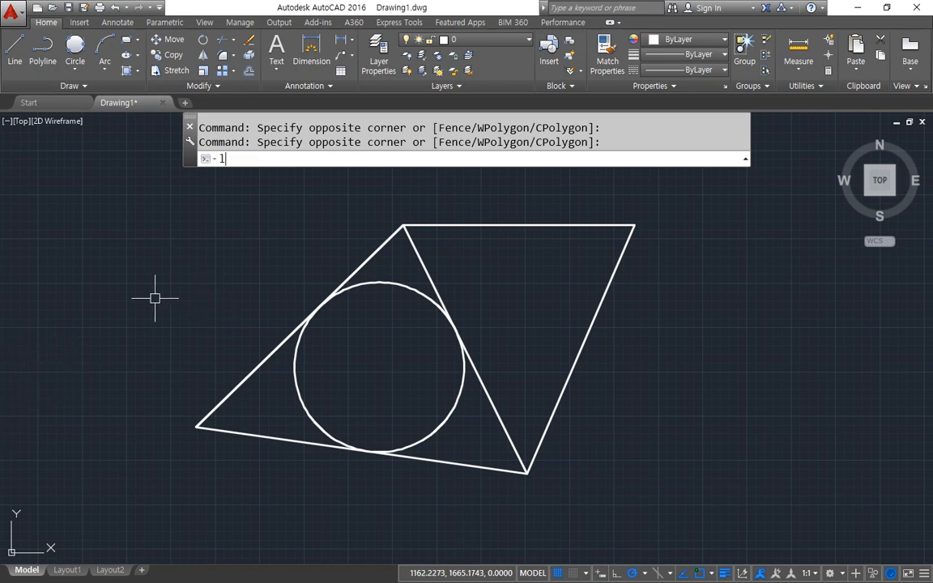
{"action": "key", "text": "Return"}
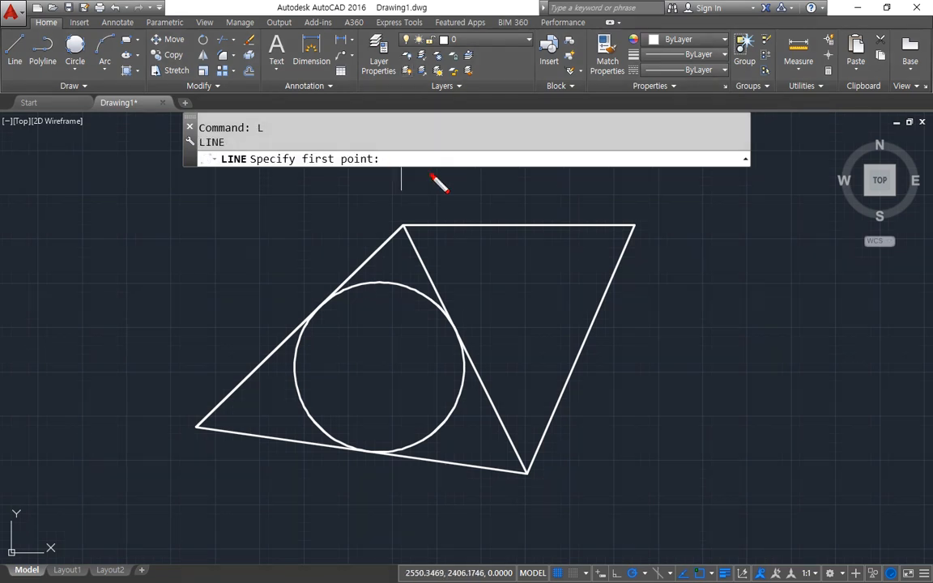
{"action": "mouse_move", "coordinate": [436, 172]}
{"action": "left_mouse_down"}
{"action": "mouse_move", "coordinate": [476, 192]}
{"action": "mouse_move", "coordinate": [459, 196]}
{"action": "left_mouse_up"}
{"action": "left_click_drag", "start_coordinate": [257, 175], "coordinate": [365, 167]}
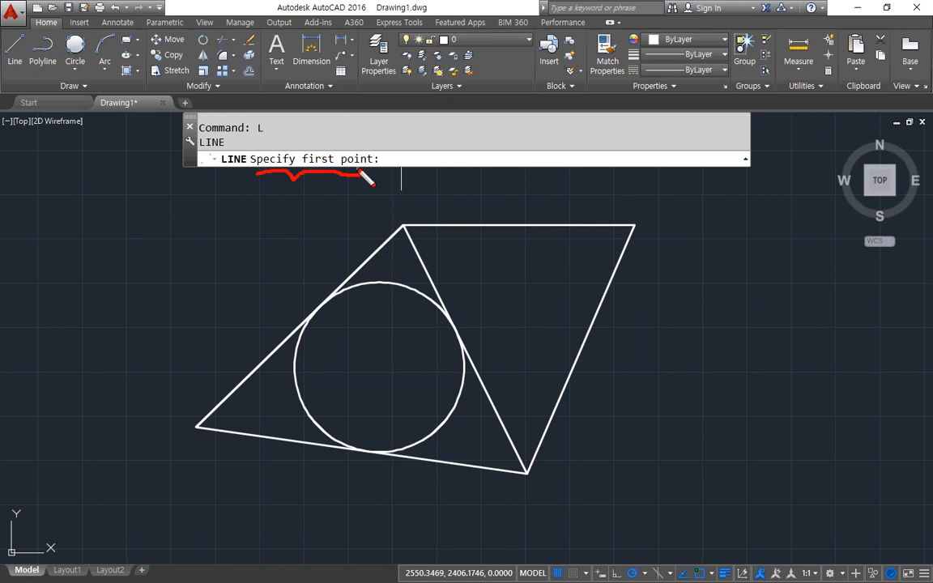
{"action": "mouse_move", "coordinate": [409, 183]}
{"action": "left_mouse_down"}
{"action": "mouse_move", "coordinate": [429, 191]}
{"action": "mouse_move", "coordinate": [415, 190]}
{"action": "left_mouse_up"}
{"action": "key", "text": "Escape"}
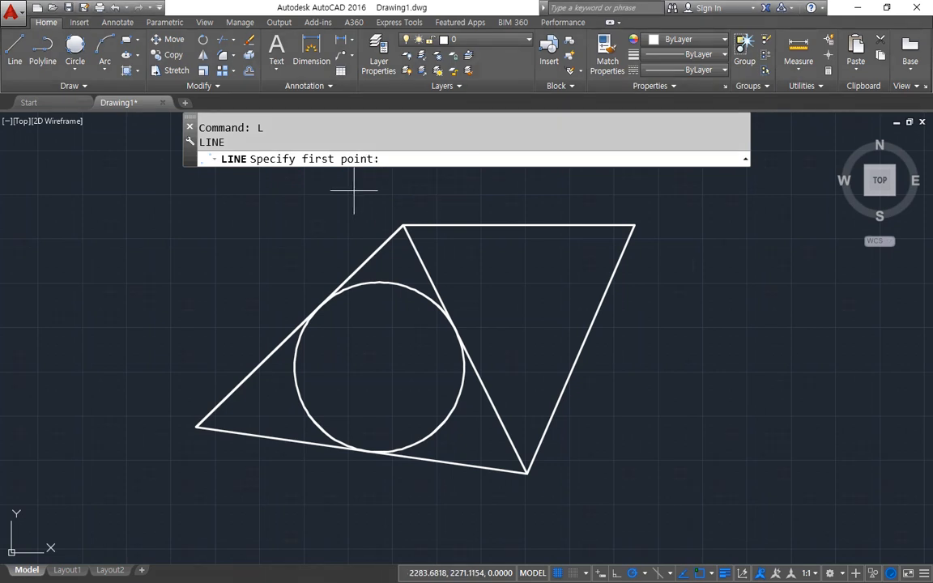
{"action": "type", "text": "mid"}
{"action": "key", "text": "space"}
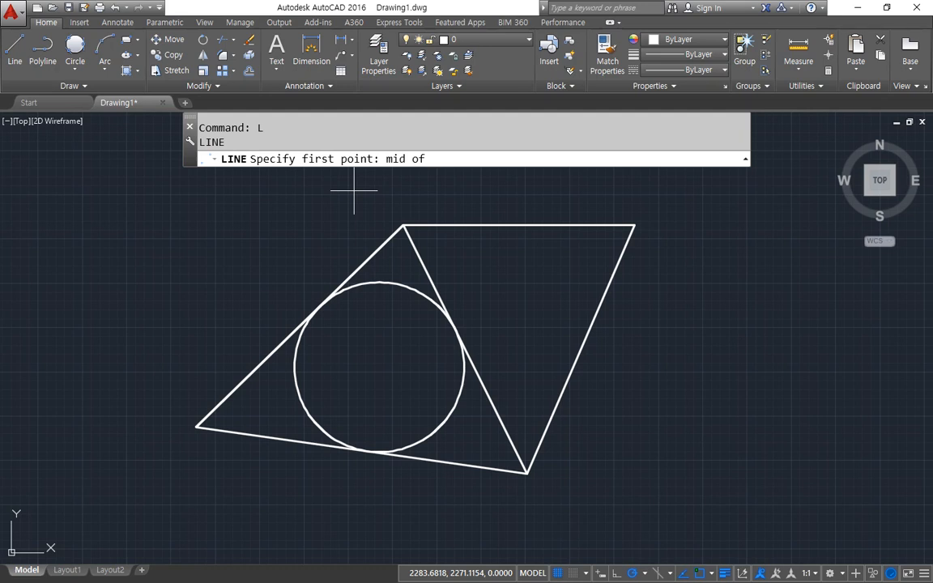
{"action": "left_click", "coordinate": [550, 219]}
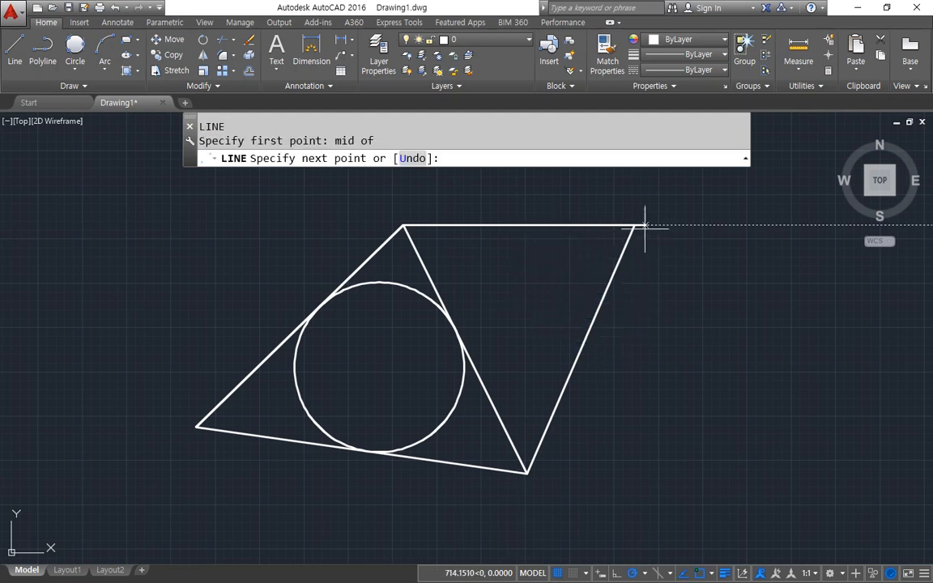
Continue the line to the midpoints of the outer sloping edge and the edge shared by both triangles using Midpoint snap overrides, then end it.
{"action": "right_click", "coordinate": [652, 193], "text": "shift"}
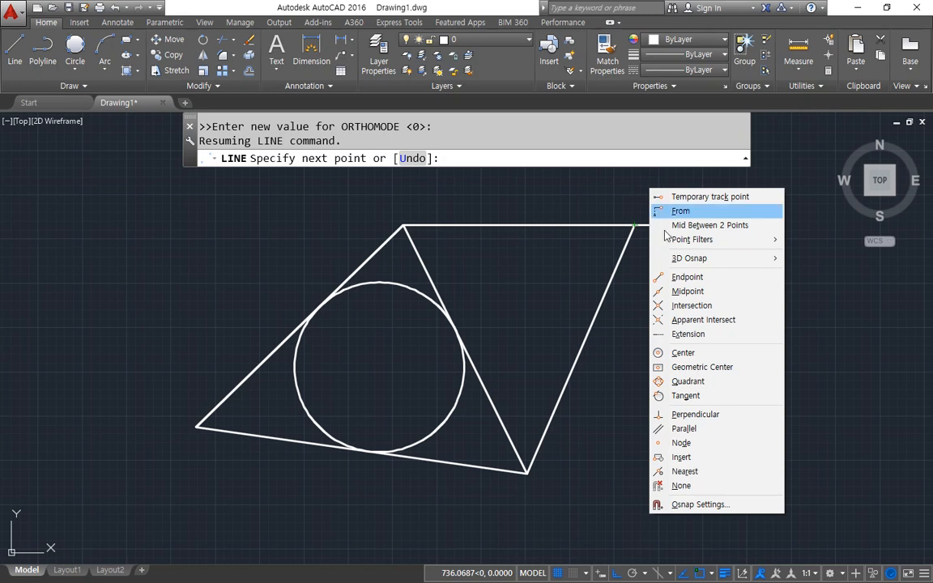
{"action": "left_click", "coordinate": [719, 292]}
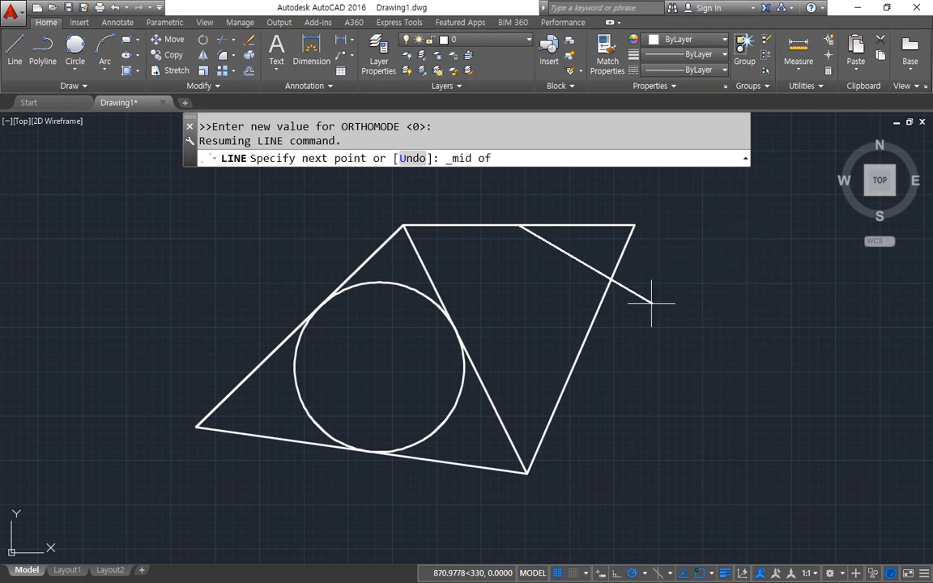
{"action": "left_click", "coordinate": [603, 298]}
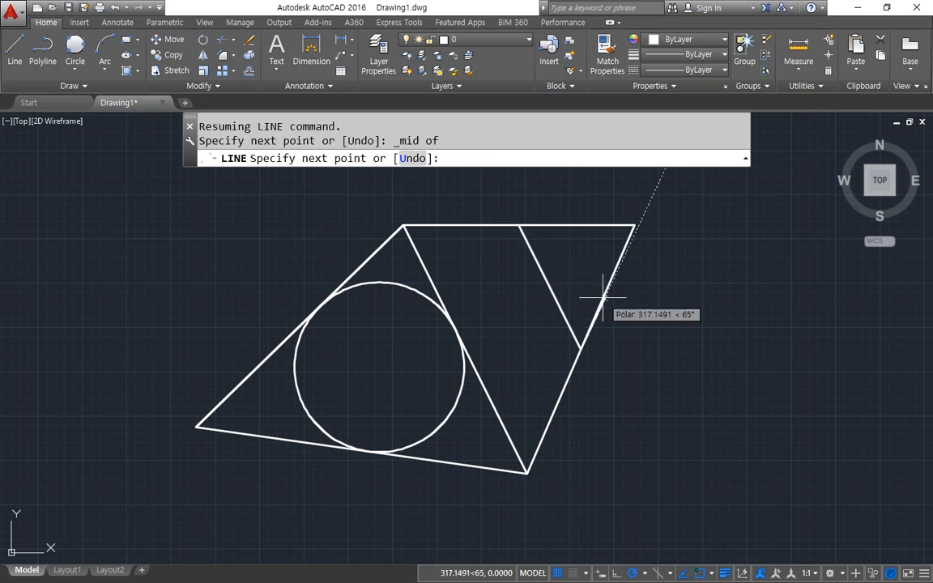
{"action": "right_click", "coordinate": [416, 259], "text": "shift"}
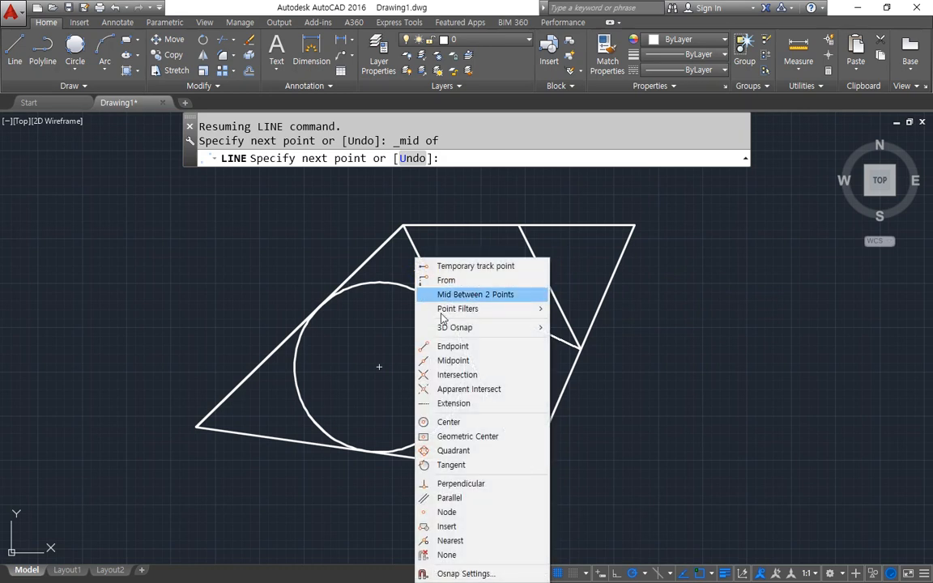
{"action": "left_click", "coordinate": [477, 360]}
{"action": "left_click", "coordinate": [484, 377]}
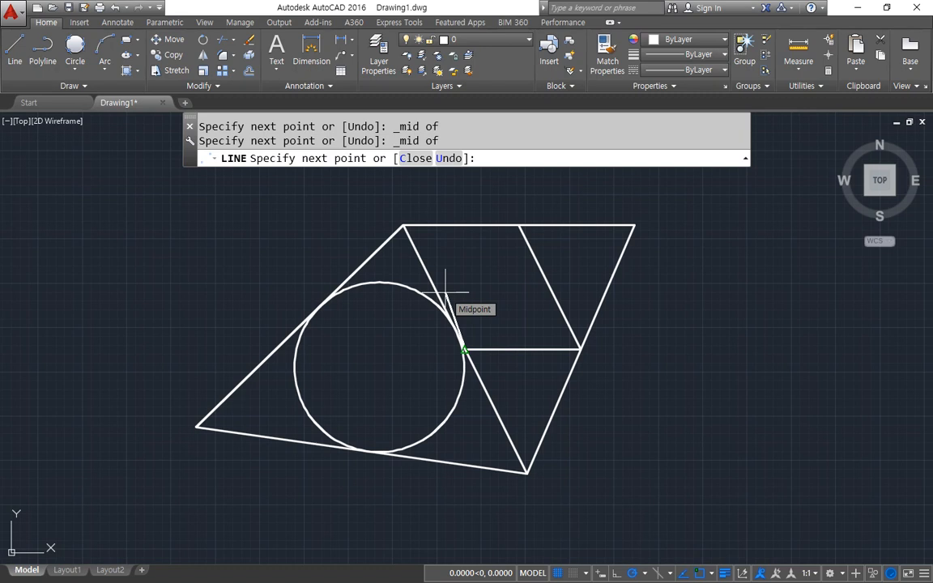
{"action": "key", "text": "Return"}
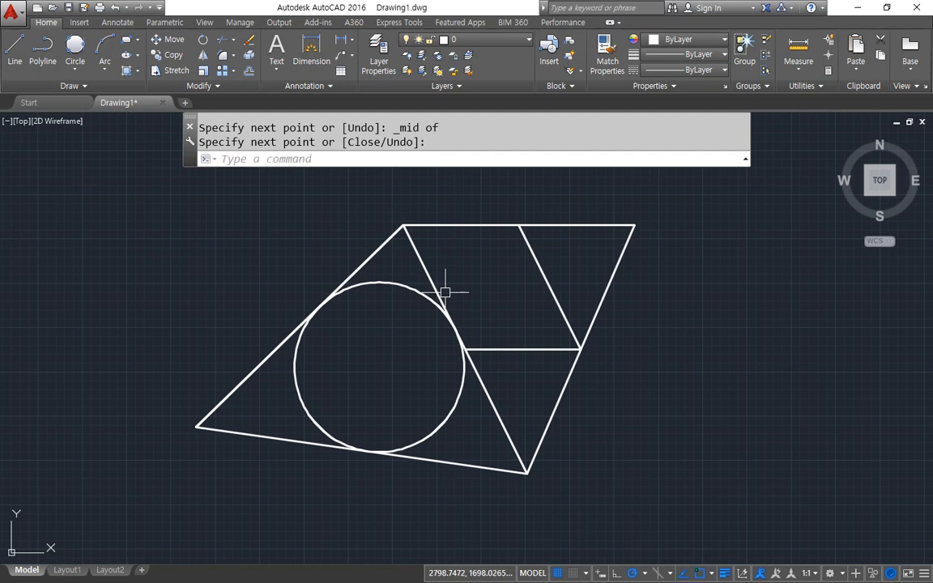
Run OSNAP and examine the Object Snap On and Object Snap Tracking On options, then close the drafting settings.
{"action": "left_click", "coordinate": [216, 278]}
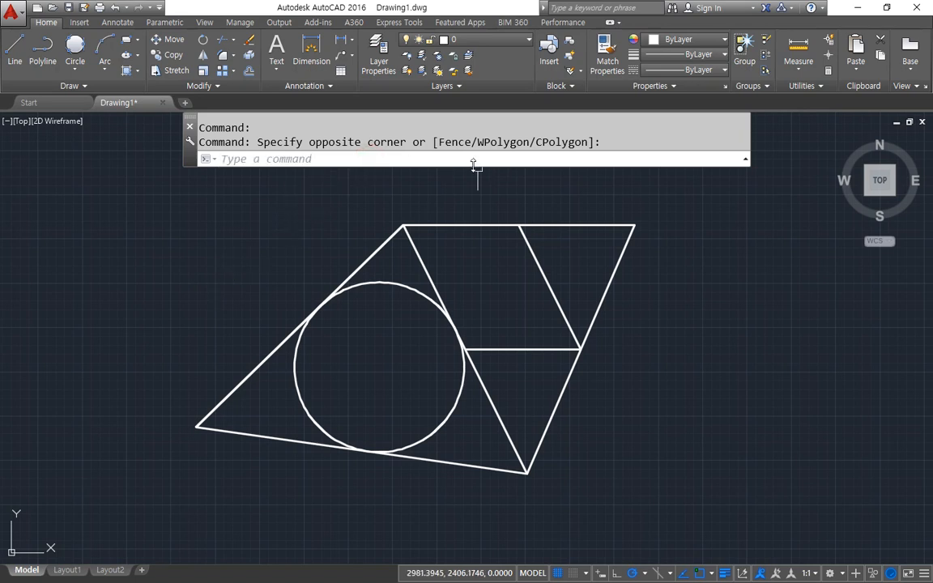
{"action": "type", "text": "O"}
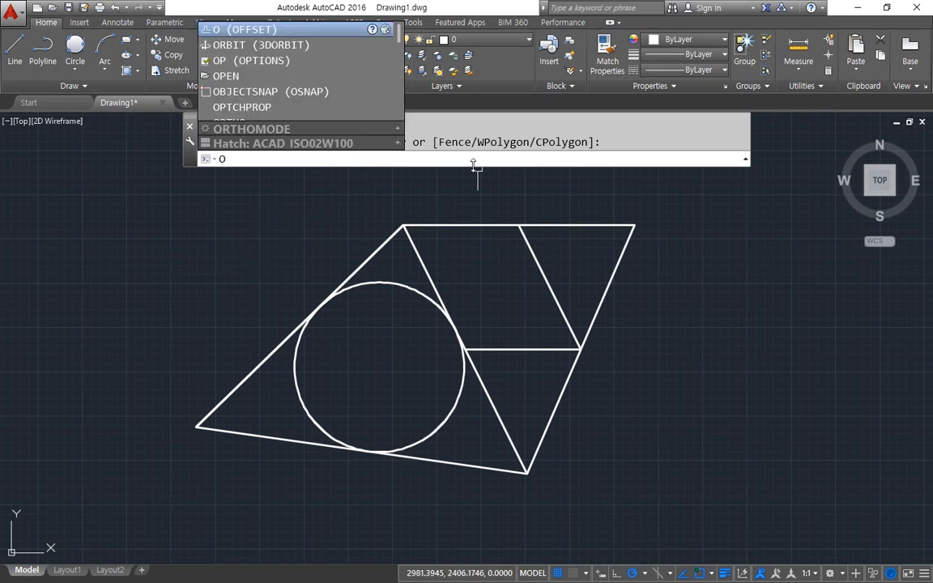
{"action": "type", "text": "snap"}
{"action": "key", "text": "Return"}
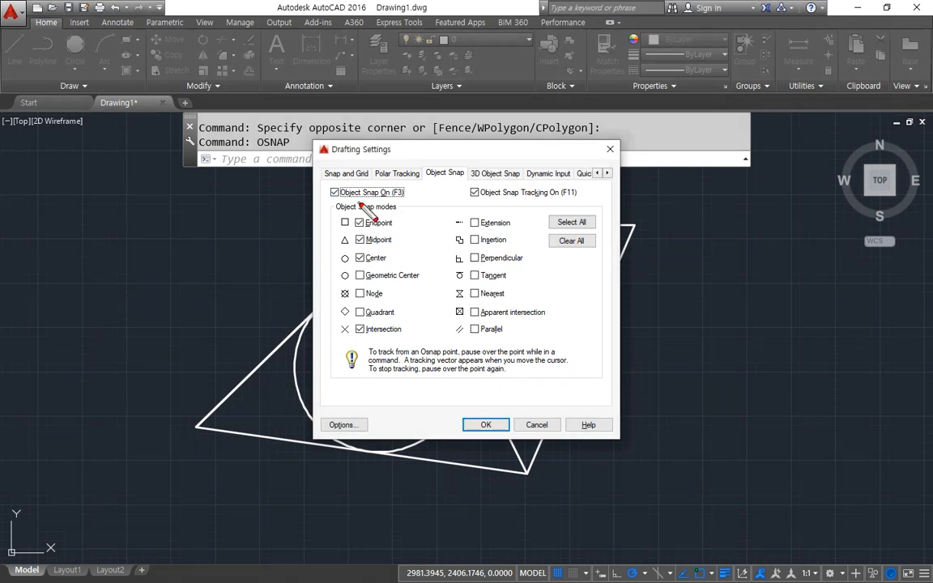
{"action": "mouse_move", "coordinate": [353, 204]}
{"action": "left_mouse_down"}
{"action": "mouse_move", "coordinate": [324, 192]}
{"action": "mouse_move", "coordinate": [398, 181]}
{"action": "mouse_move", "coordinate": [413, 201]}
{"action": "mouse_move", "coordinate": [358, 202]}
{"action": "mouse_move", "coordinate": [395, 209]}
{"action": "left_mouse_up"}
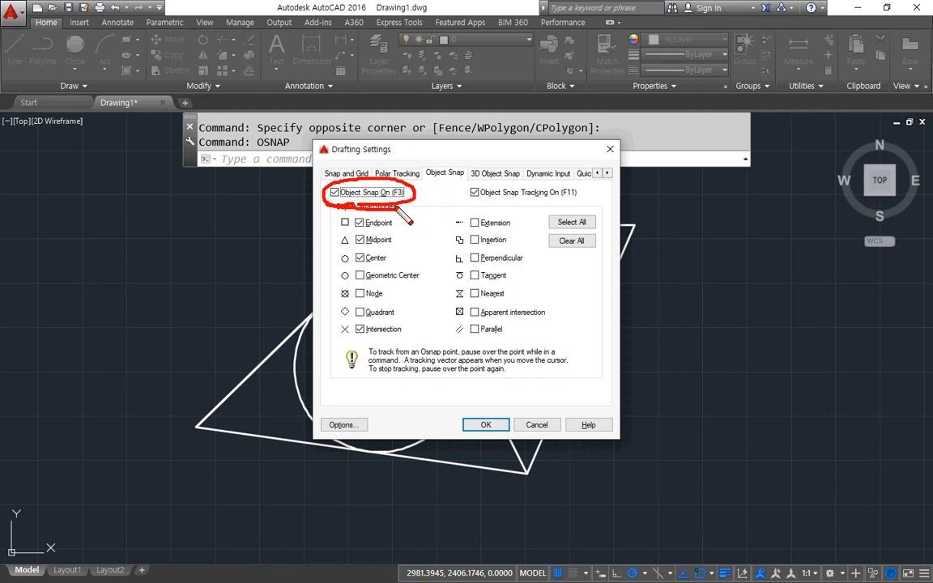
{"action": "mouse_move", "coordinate": [492, 205]}
{"action": "left_mouse_down"}
{"action": "mouse_move", "coordinate": [462, 194]}
{"action": "mouse_move", "coordinate": [454, 172]}
{"action": "mouse_move", "coordinate": [591, 178]}
{"action": "mouse_move", "coordinate": [500, 219]}
{"action": "left_mouse_up"}
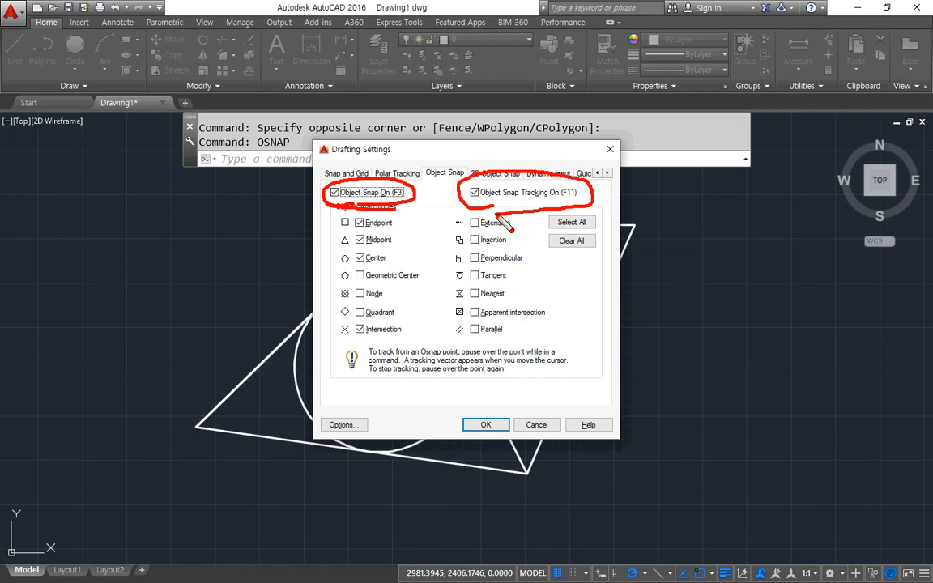
{"action": "key", "text": "Escape"}
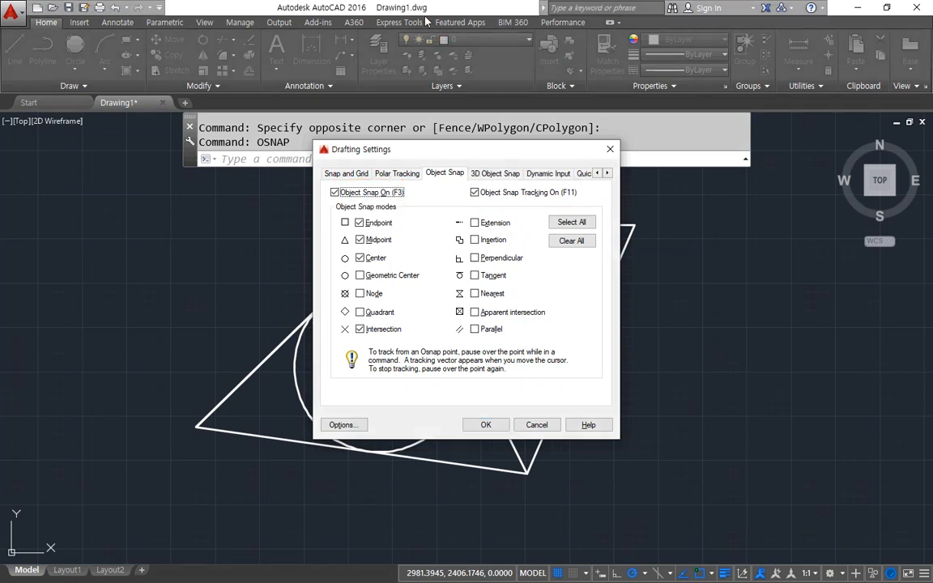
{"action": "key", "text": "Return"}
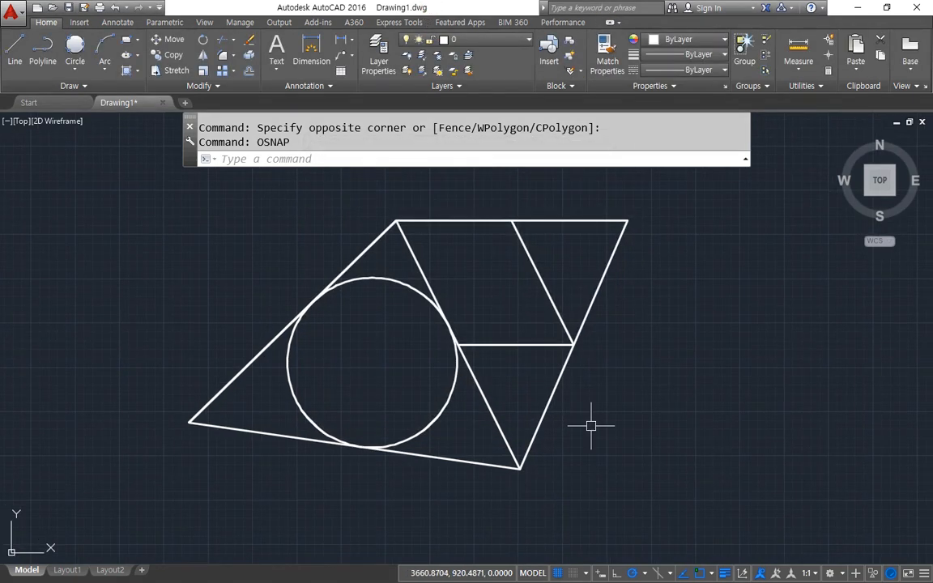
Draw a line from the triangles' shared bottom vertex horizontally to the point tracked below the upper-right corner, then vertically up to that corner.
{"action": "type", "text": "l"}
{"action": "key", "text": "Return"}
{"action": "left_click", "coordinate": [520, 469]}
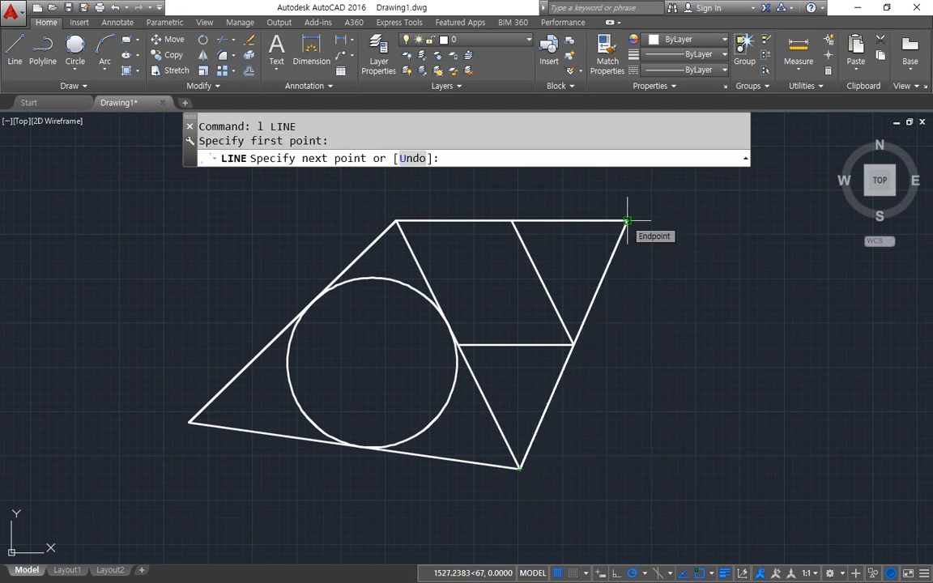
{"action": "mouse_move", "coordinate": [636, 227]}
{"action": "left_mouse_down"}
{"action": "mouse_move", "coordinate": [631, 217]}
{"action": "mouse_move", "coordinate": [629, 466]}
{"action": "left_mouse_up"}
{"action": "left_click_drag", "start_coordinate": [525, 466], "coordinate": [626, 466]}
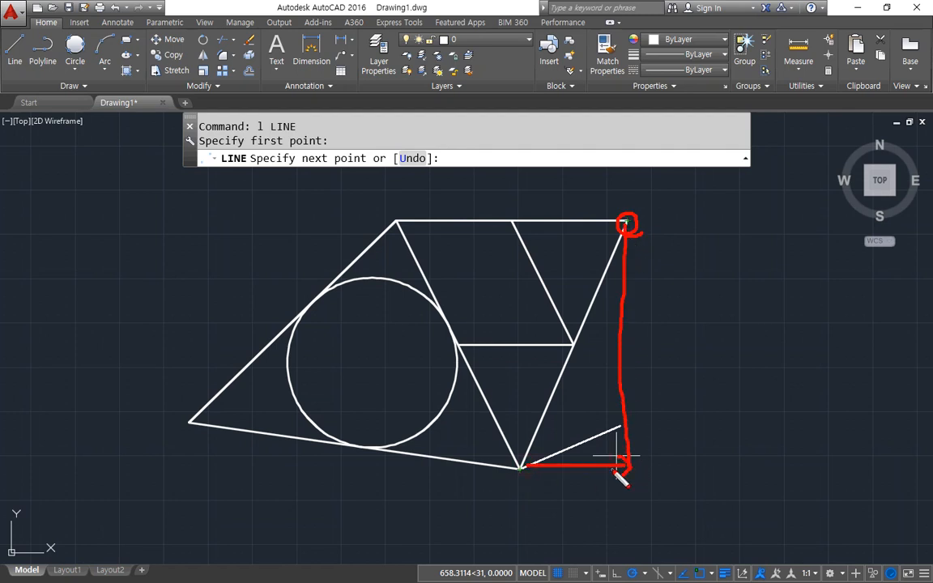
{"action": "mouse_move", "coordinate": [627, 231]}
{"action": "left_mouse_down"}
{"action": "mouse_move", "coordinate": [625, 218]}
{"action": "mouse_move", "coordinate": [621, 564]}
{"action": "left_mouse_up"}
{"action": "left_click_drag", "start_coordinate": [510, 474], "coordinate": [742, 471]}
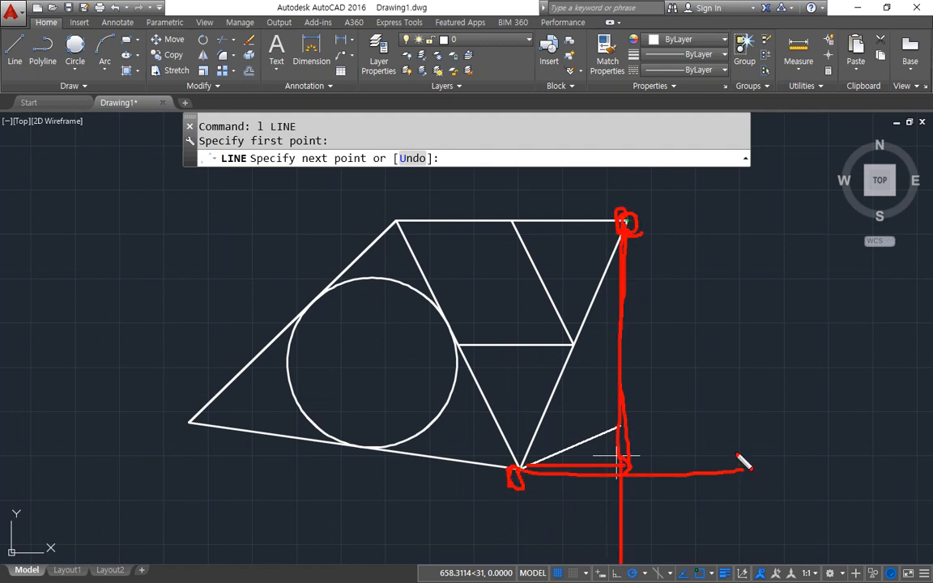
{"action": "key", "text": "Escape"}
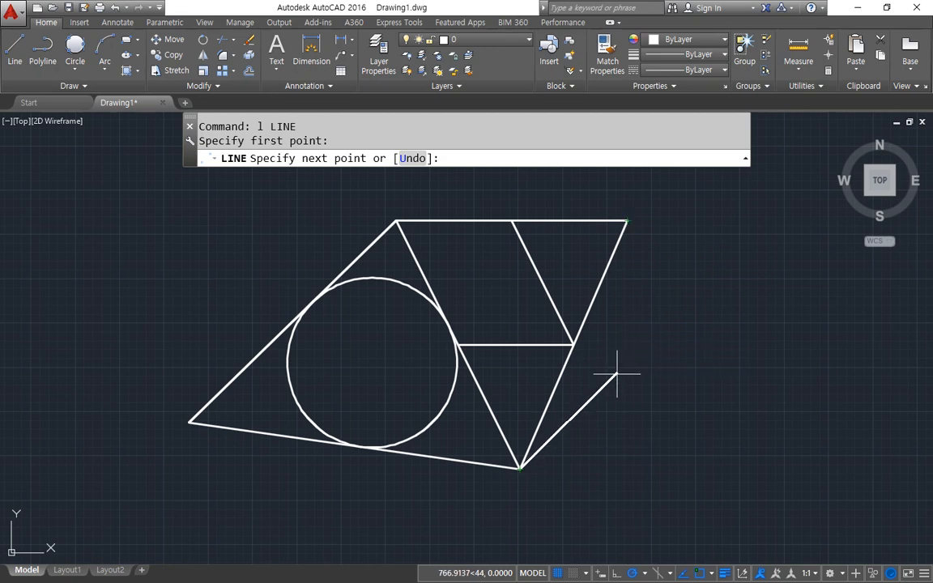
{"action": "left_click", "coordinate": [627, 468]}
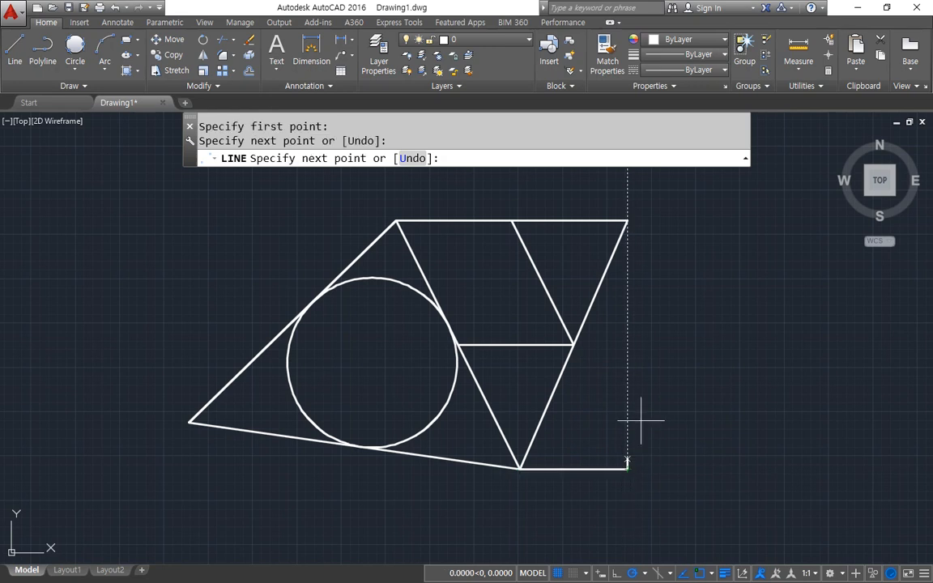
{"action": "left_click", "coordinate": [627, 219]}
{"action": "key", "text": "Return"}
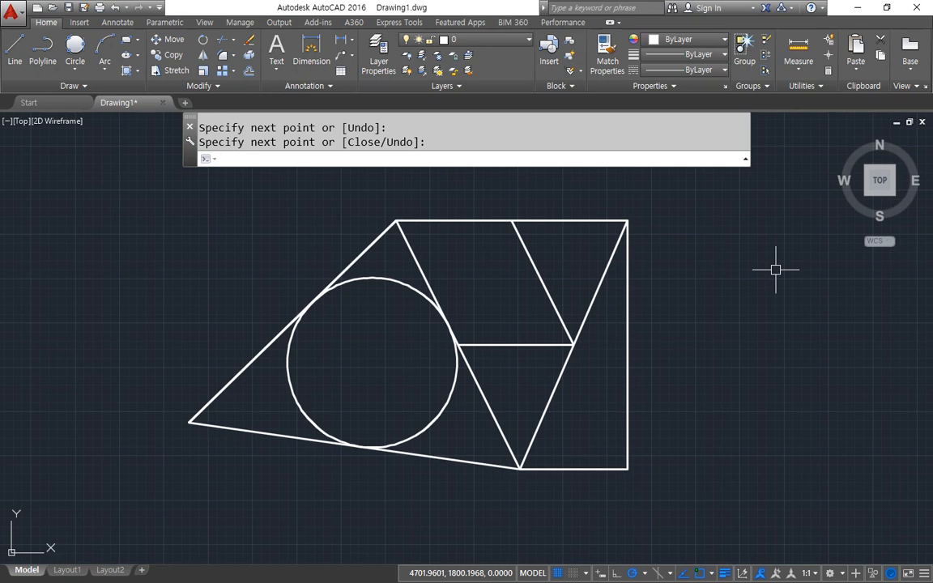
Complete the enclosing rectangle with lines from the large triangle's top vertex, using endpoint tracking for the upper-left and lower-left corners.
{"action": "key", "text": "Return"}
{"action": "left_click", "coordinate": [396, 220]}
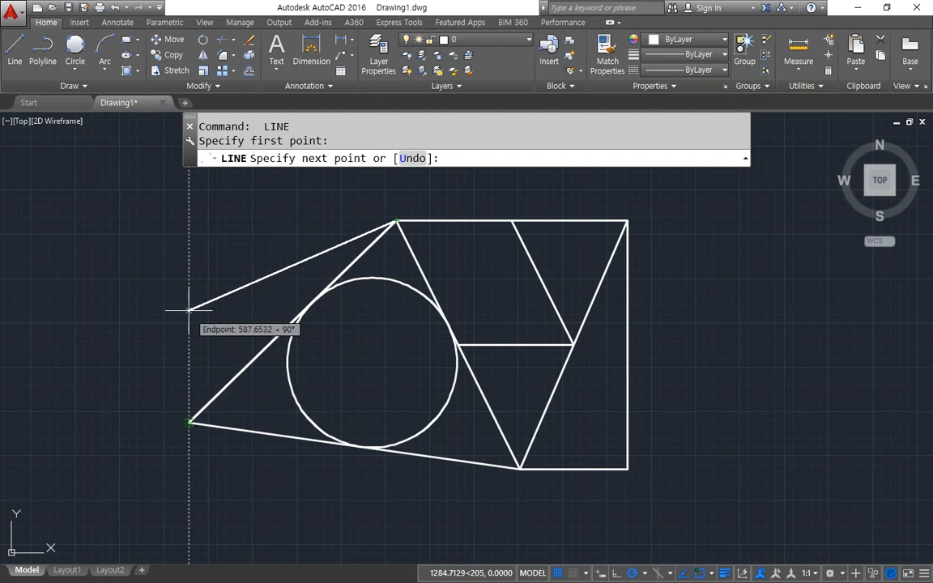
{"action": "left_click", "coordinate": [189, 220]}
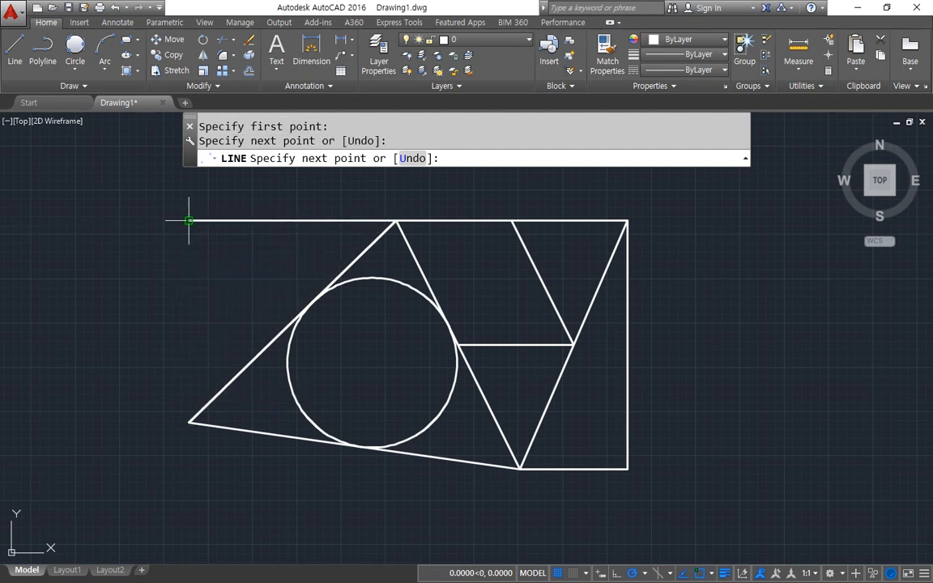
{"action": "left_click", "coordinate": [189, 422]}
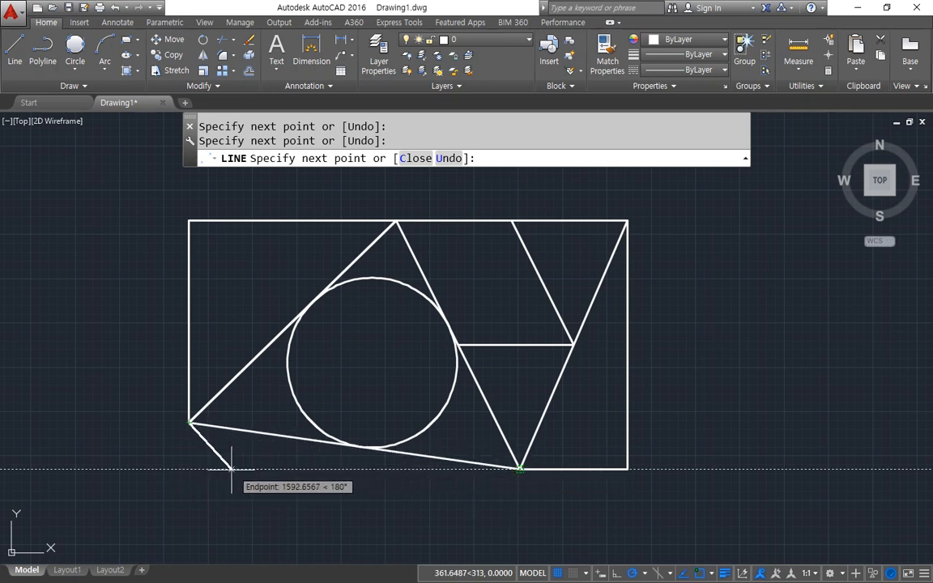
{"action": "left_click", "coordinate": [189, 468]}
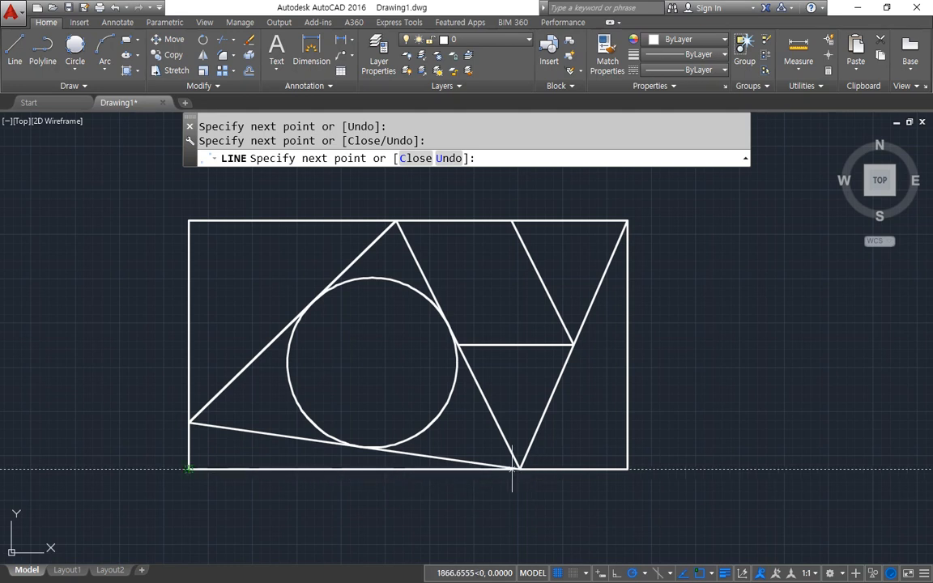
{"action": "key", "text": "Return"}
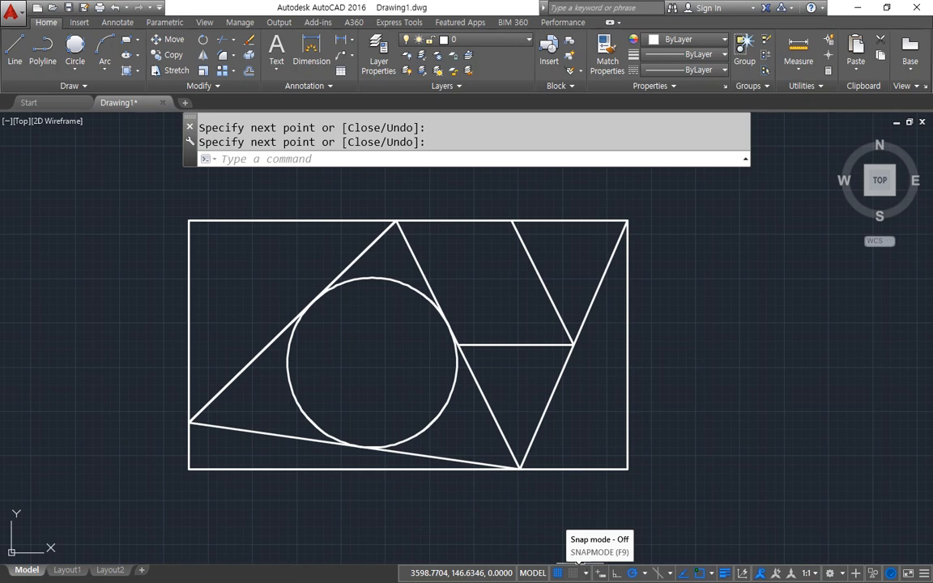
Shrink the drawing window and turn on Node in the running object snap list.
{"action": "middle_click_drag", "start_coordinate": [516, 321], "coordinate": [501, 300]}
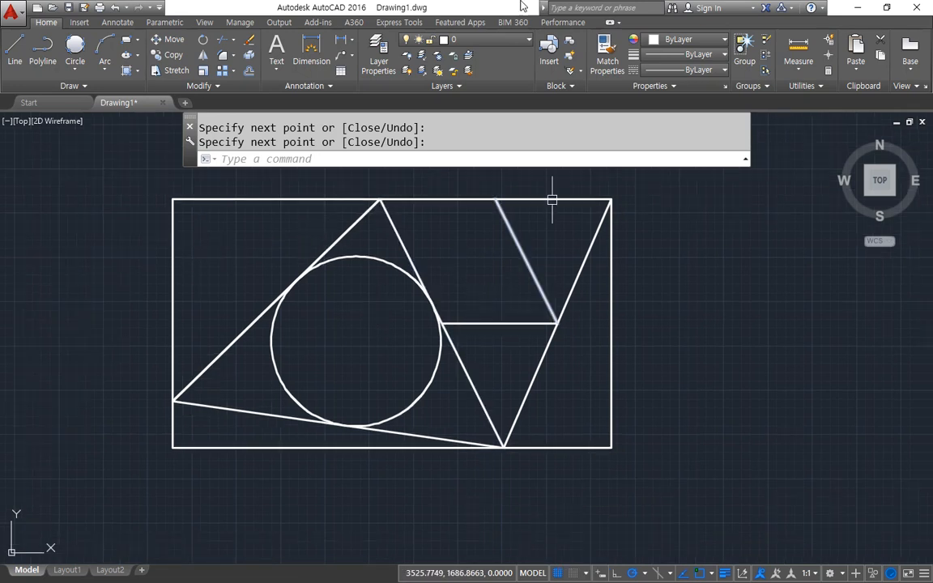
{"action": "mouse_move", "coordinate": [446, 6]}
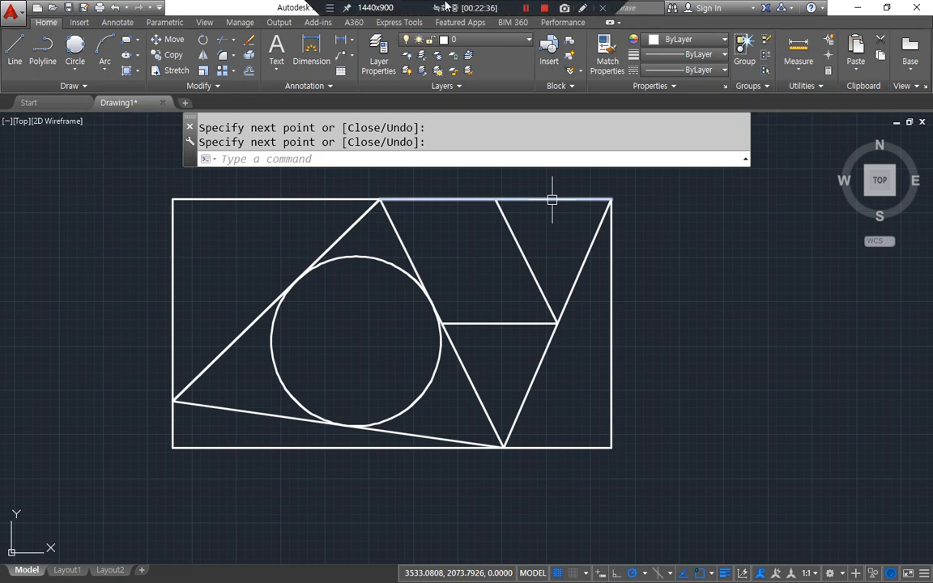
{"action": "double_click", "coordinate": [446, 6]}
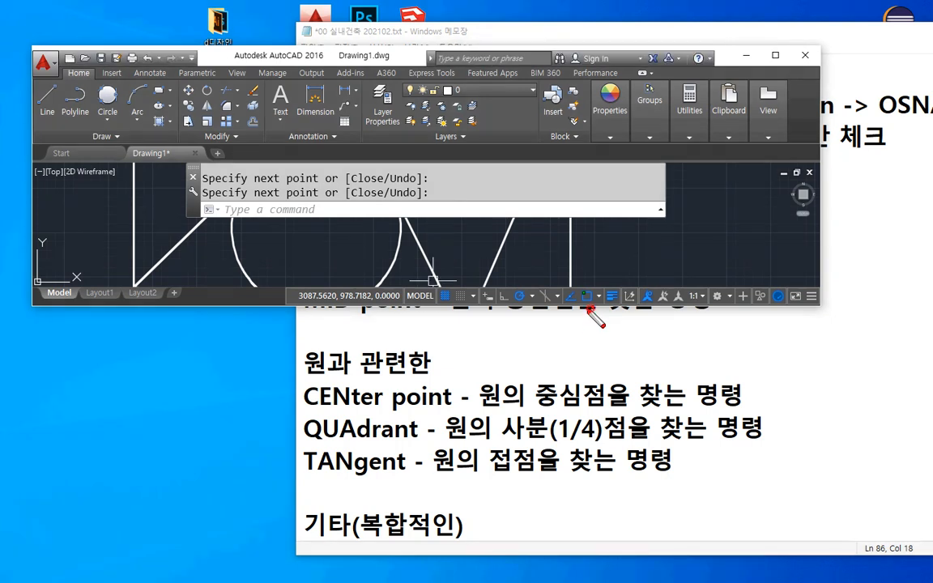
{"action": "mouse_move", "coordinate": [595, 309]}
{"action": "left_mouse_down"}
{"action": "mouse_move", "coordinate": [567, 300]}
{"action": "mouse_move", "coordinate": [577, 281]}
{"action": "mouse_move", "coordinate": [599, 313]}
{"action": "left_mouse_up"}
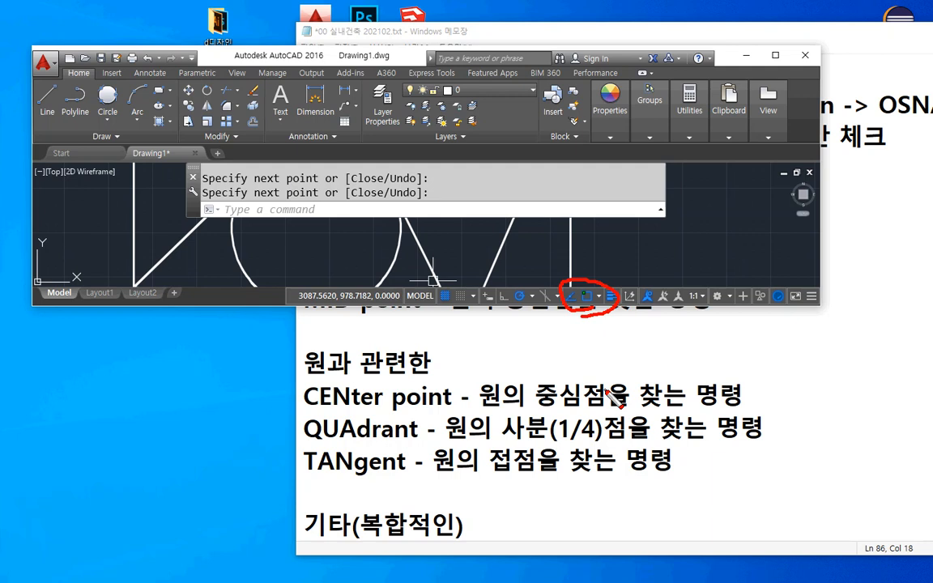
{"action": "key", "text": "Escape"}
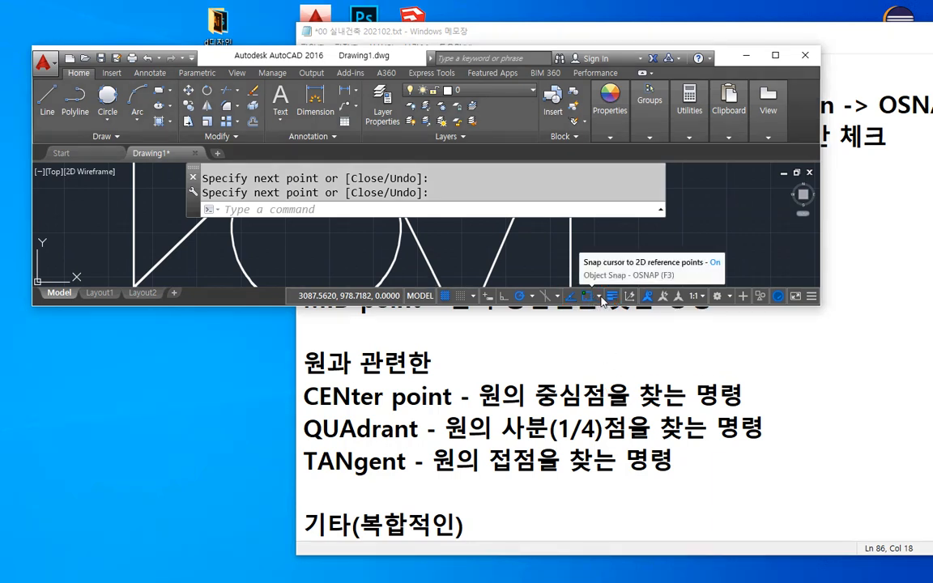
{"action": "left_click", "coordinate": [599, 297]}
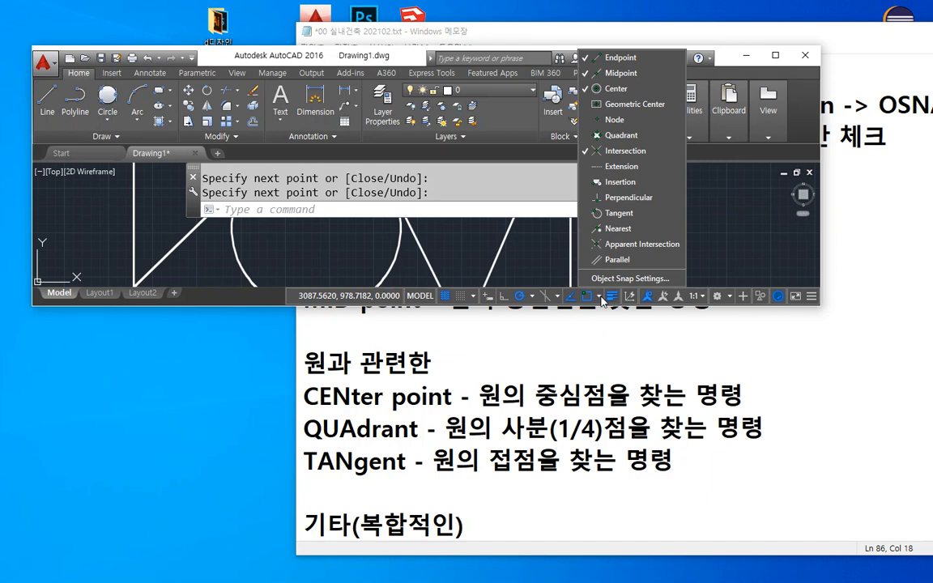
{"action": "left_click", "coordinate": [632, 123]}
{"action": "left_click", "coordinate": [487, 242]}
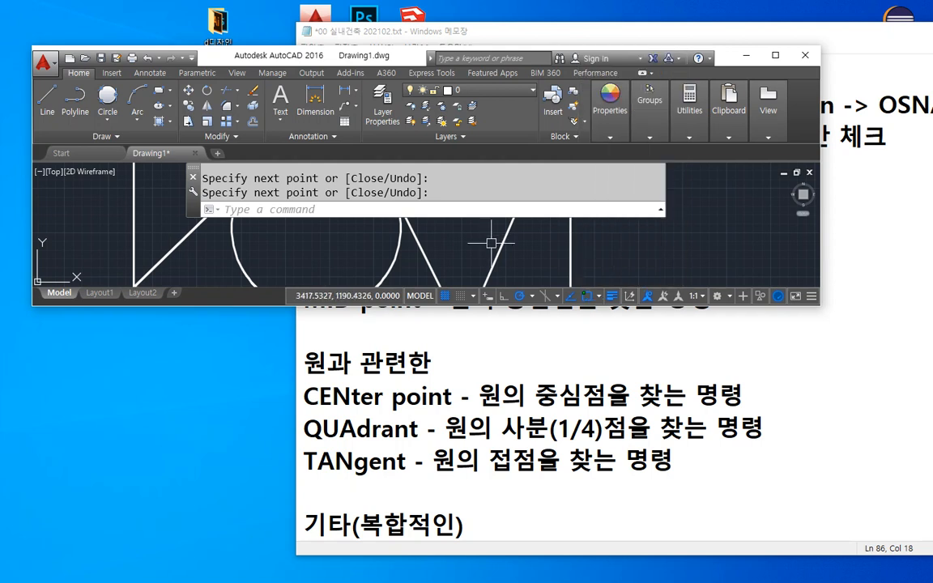
Run OSNAP, turn off the Node snap mode and accept the drafting settings.
{"action": "type", "text": "osnap"}
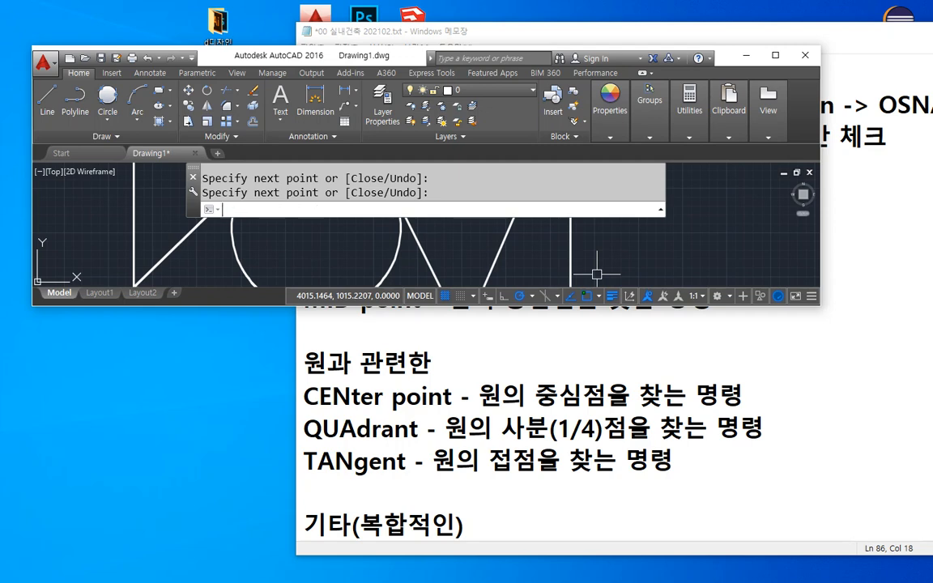
{"action": "key", "text": "Return"}
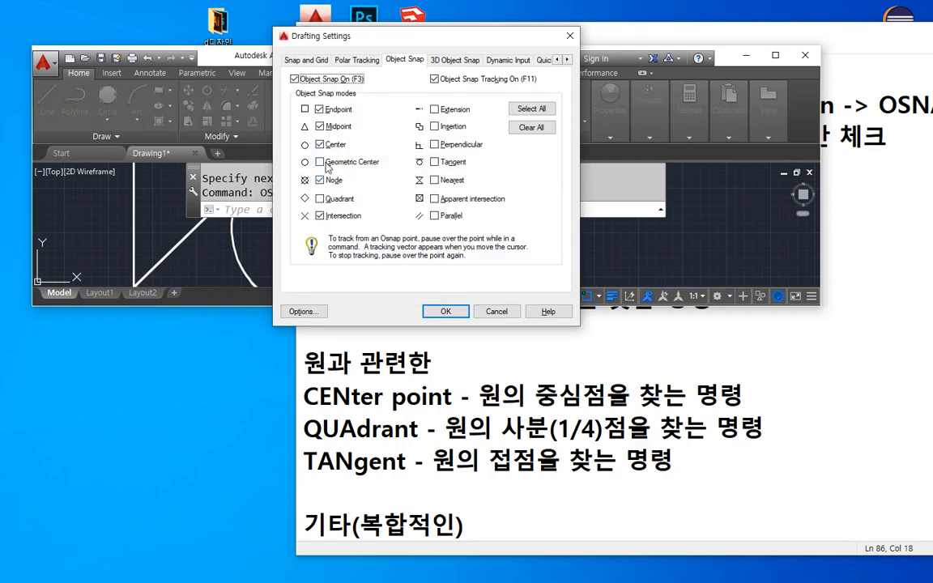
{"action": "left_click", "coordinate": [321, 180]}
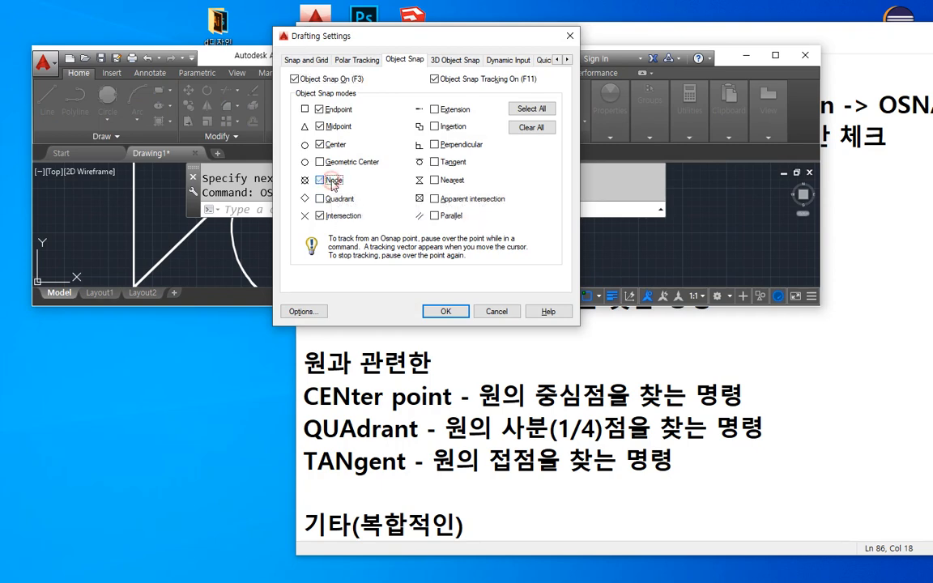
{"action": "left_click", "coordinate": [447, 310]}
{"action": "left_click", "coordinate": [443, 311]}
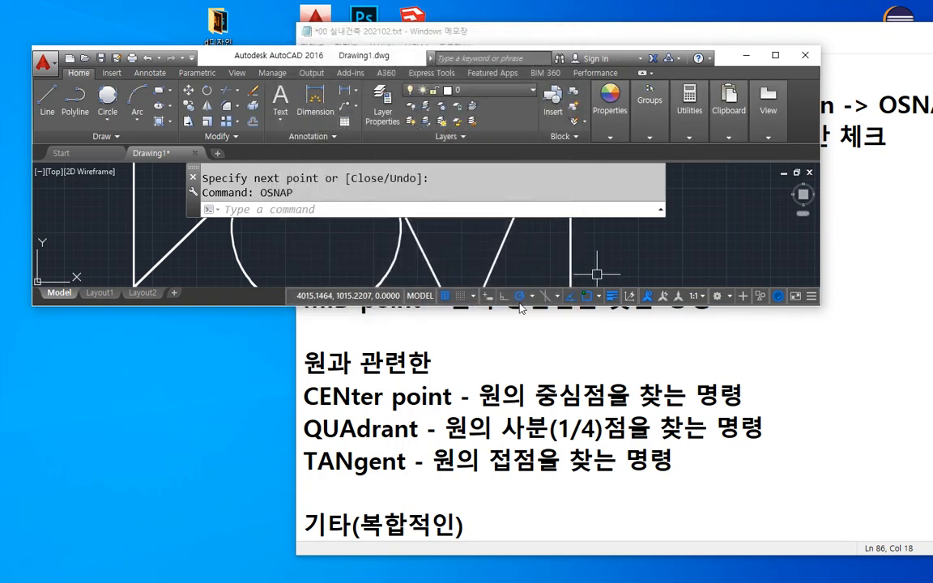
In the object snap settings, try selecting all modes, then clear them and enable only Endpoint, Center and Intersection.
{"action": "left_click", "coordinate": [598, 297]}
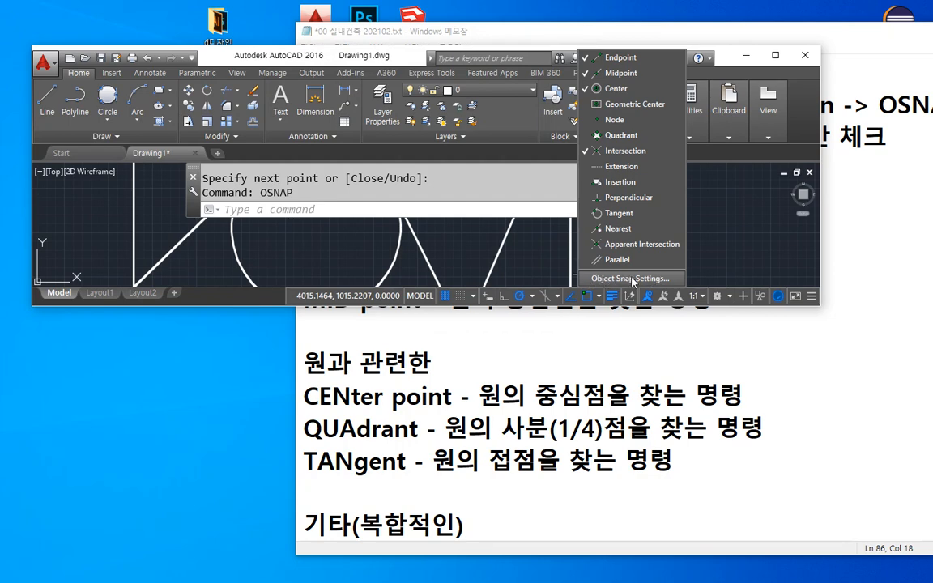
{"action": "left_click", "coordinate": [632, 278]}
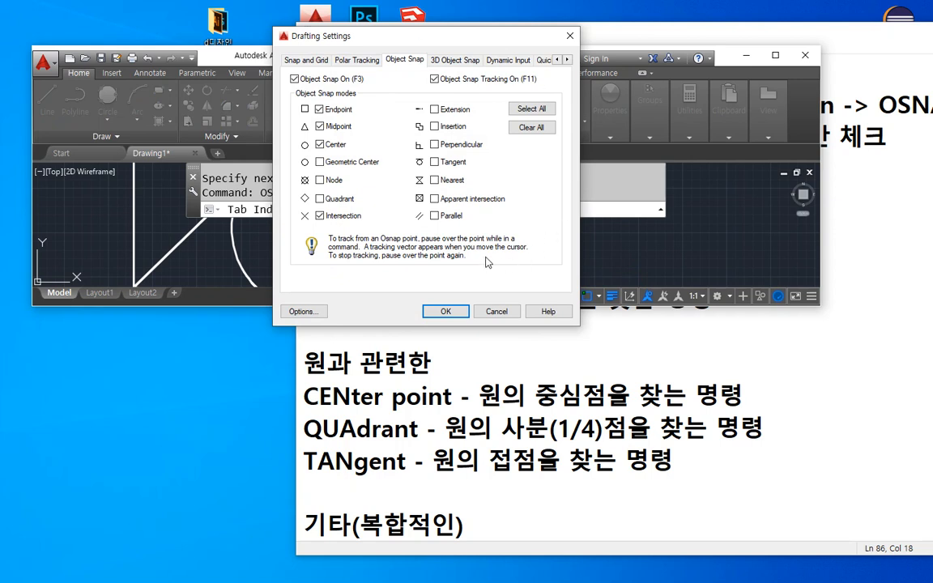
{"action": "left_click", "coordinate": [551, 110]}
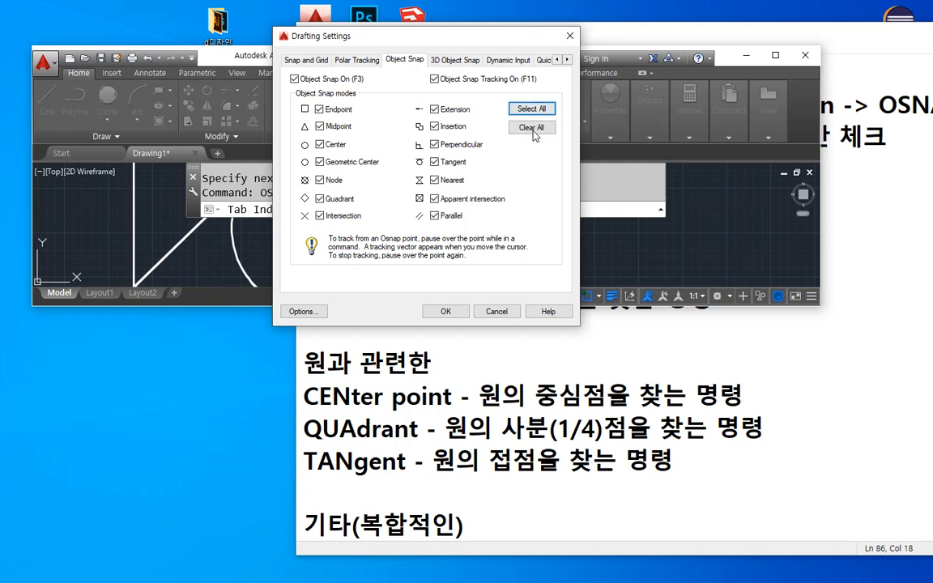
{"action": "left_click", "coordinate": [533, 129]}
{"action": "left_click", "coordinate": [338, 110]}
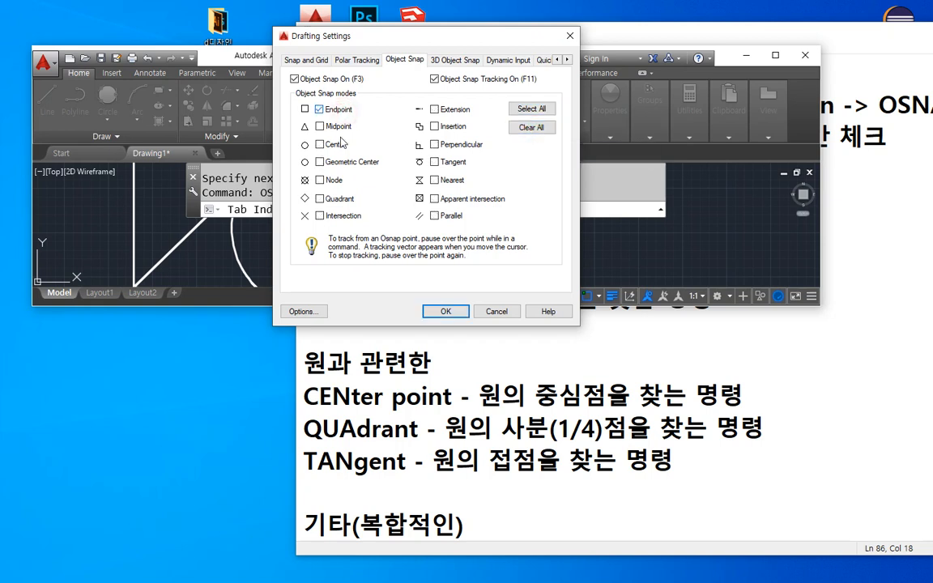
{"action": "left_click", "coordinate": [336, 145]}
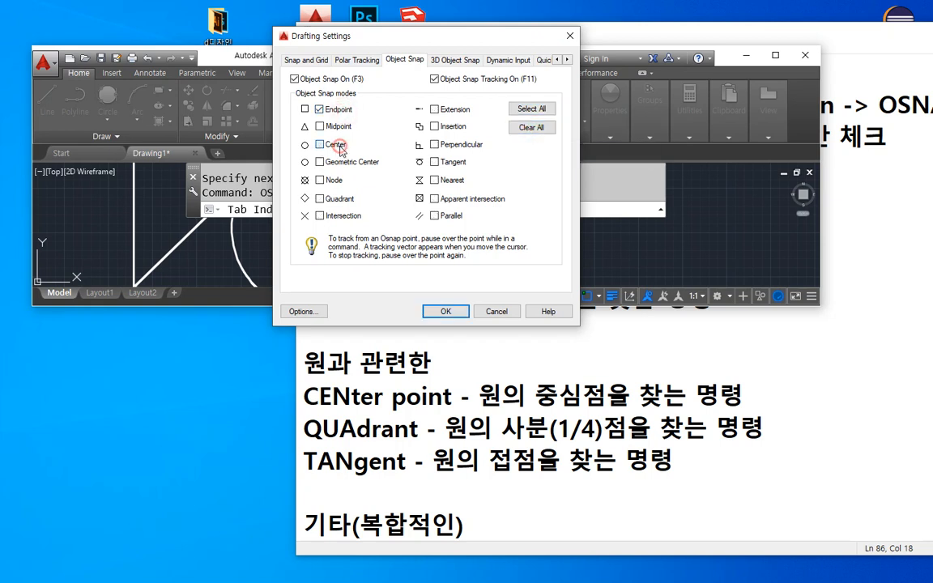
{"action": "left_click", "coordinate": [321, 215]}
{"action": "left_click", "coordinate": [446, 311]}
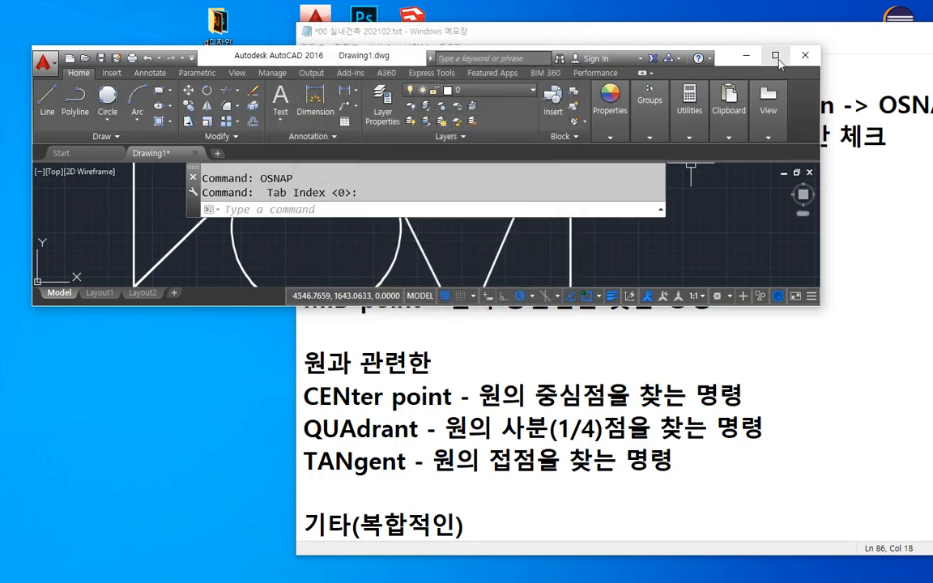
Maximize the drawing window and draw a line from the inner sloping line's upper end to the short inner horizontal line's left end.
{"action": "left_click", "coordinate": [775, 55]}
{"action": "scroll", "coordinate": [671, 356], "scroll_direction": "down", "scroll_amount": 1}
{"action": "type", "text": "l"}
{"action": "key", "text": "Return"}
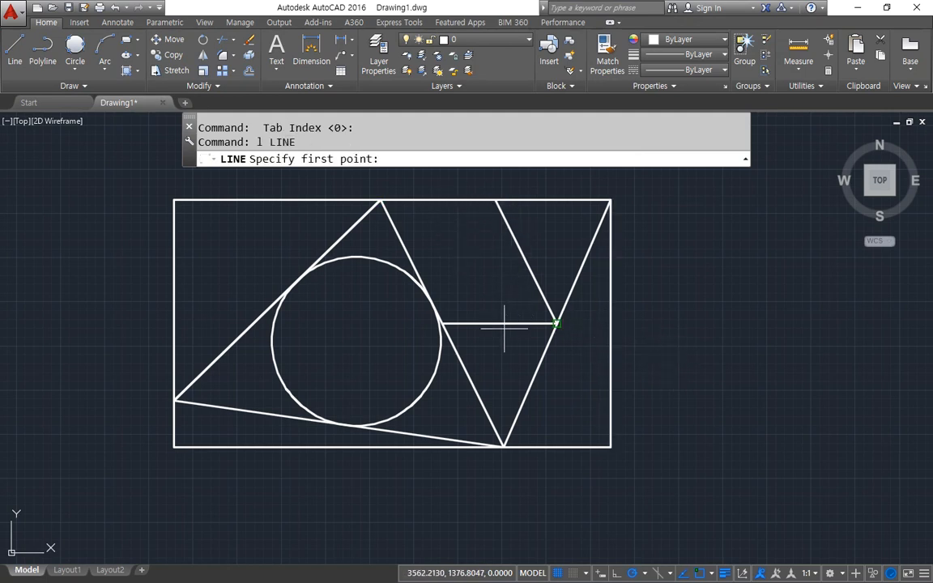
{"action": "left_click", "coordinate": [496, 204]}
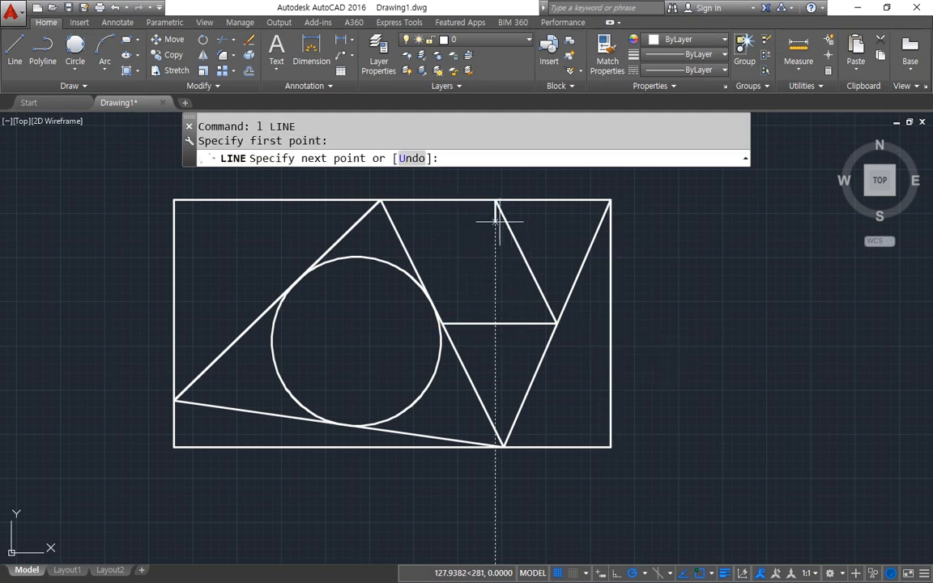
{"action": "left_click", "coordinate": [443, 323]}
{"action": "left_click", "coordinate": [503, 446]}
{"action": "key", "text": "Return"}
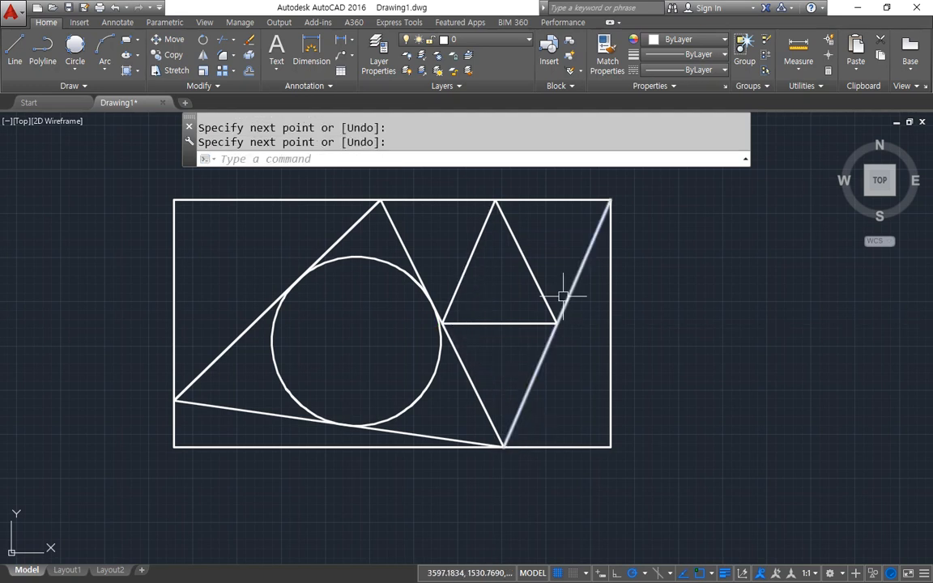
Draw a line from the triangles' bottom vertex to the rectangle's upper-left corner, and another from its lower-left to its upper-right corner.
{"action": "key", "text": "Return"}
{"action": "left_click", "coordinate": [504, 446]}
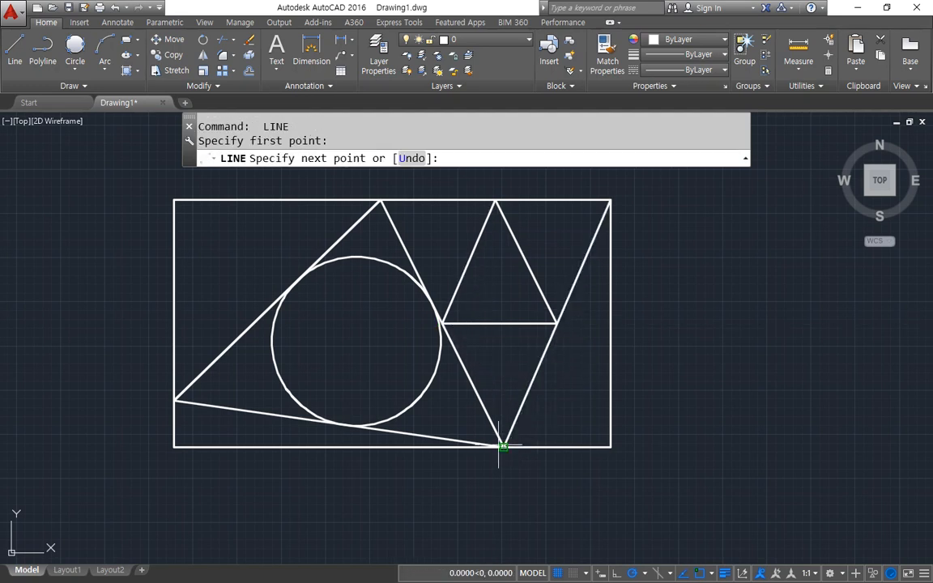
{"action": "key", "text": "Return"}
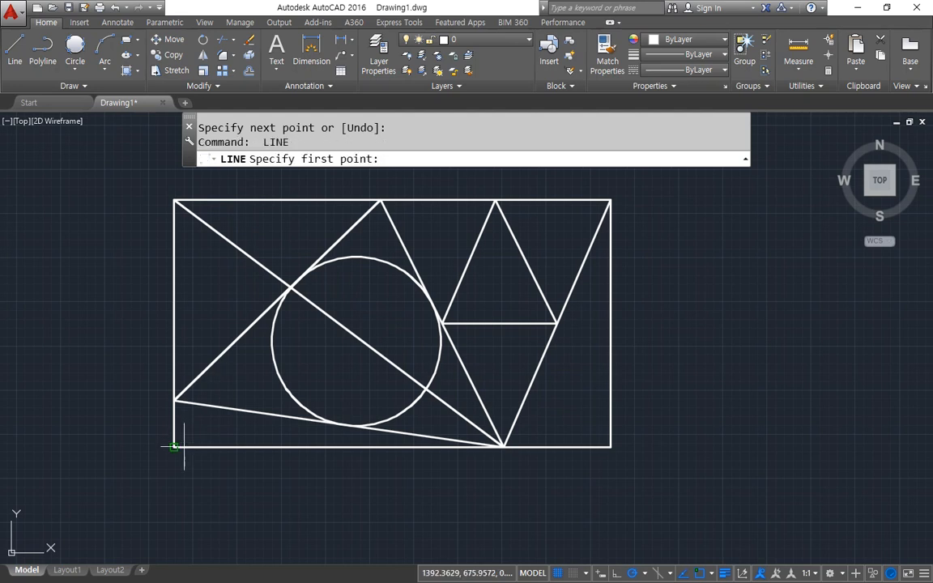
{"action": "left_click", "coordinate": [176, 445]}
{"action": "left_click", "coordinate": [610, 200]}
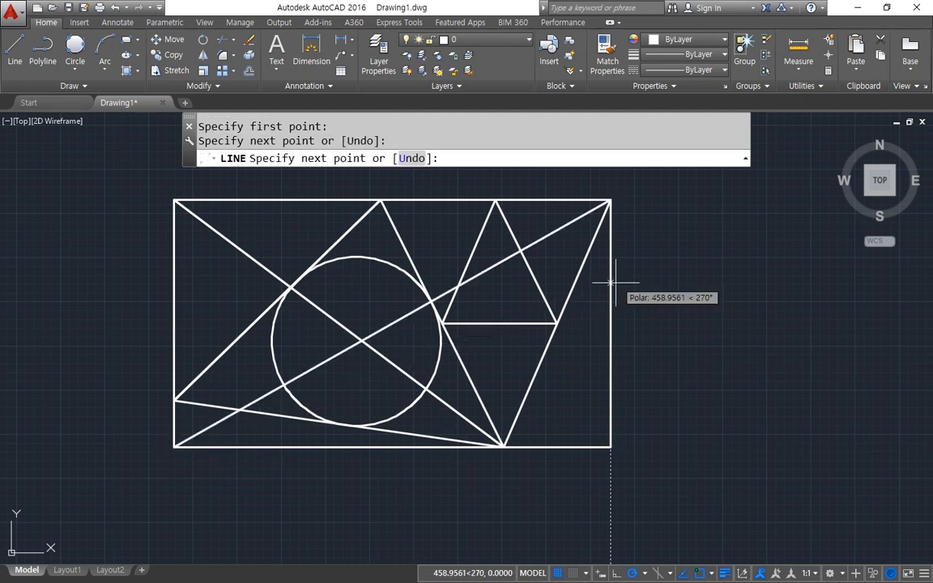
{"action": "key", "text": "Return"}
Draw lines from the rectangle's lower-right corner to the tangent lines' apex on the top edge and to the short inner horizontal line's left end.
{"action": "key", "text": "Return"}
{"action": "left_click", "coordinate": [610, 446]}
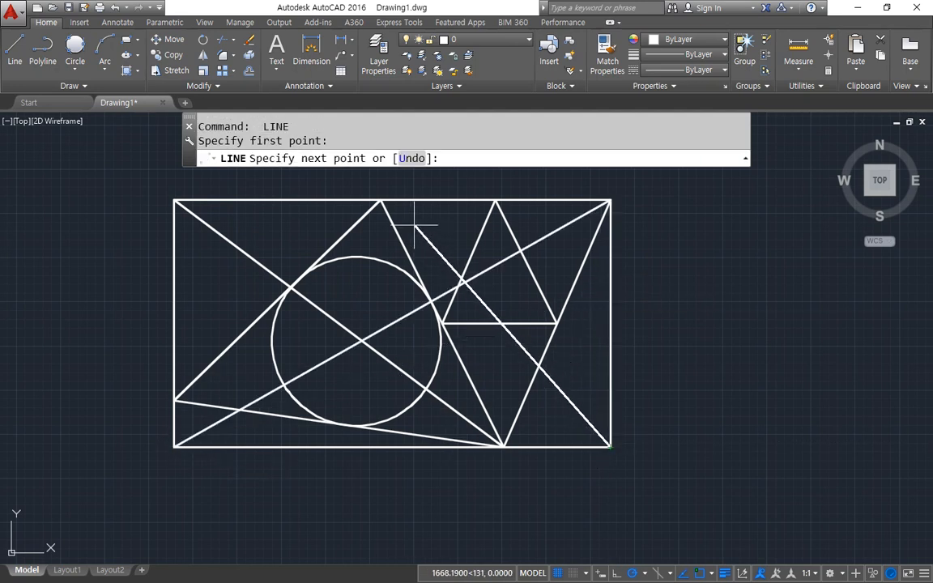
{"action": "left_click", "coordinate": [381, 200]}
{"action": "key", "text": "Return"}
{"action": "key", "text": "Return"}
{"action": "left_click", "coordinate": [610, 446]}
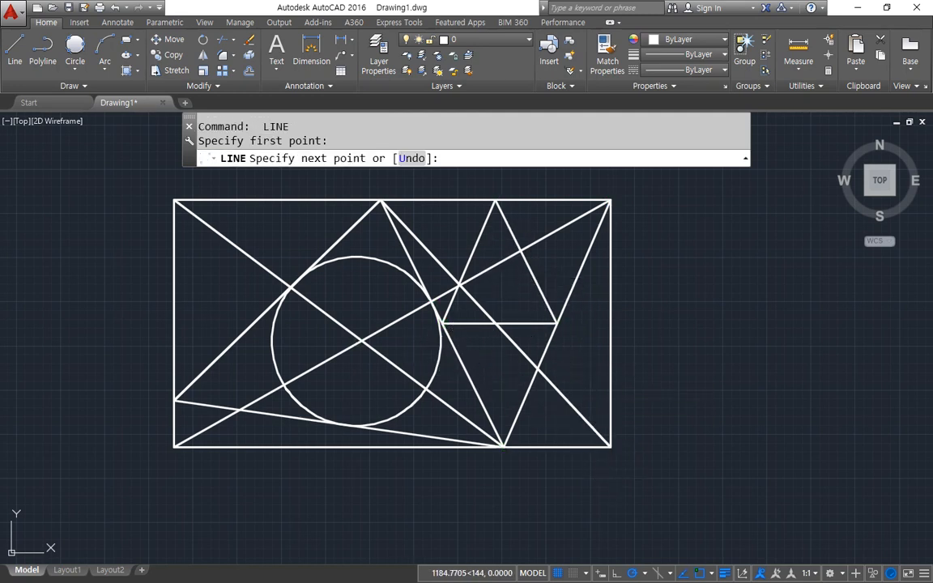
{"action": "left_click", "coordinate": [443, 323]}
{"action": "key", "text": "Return"}
Draw a diagonal line from the rectangle's lower-right corner to its upper-left corner.
{"action": "key", "text": "Return"}
{"action": "left_click", "coordinate": [610, 445]}
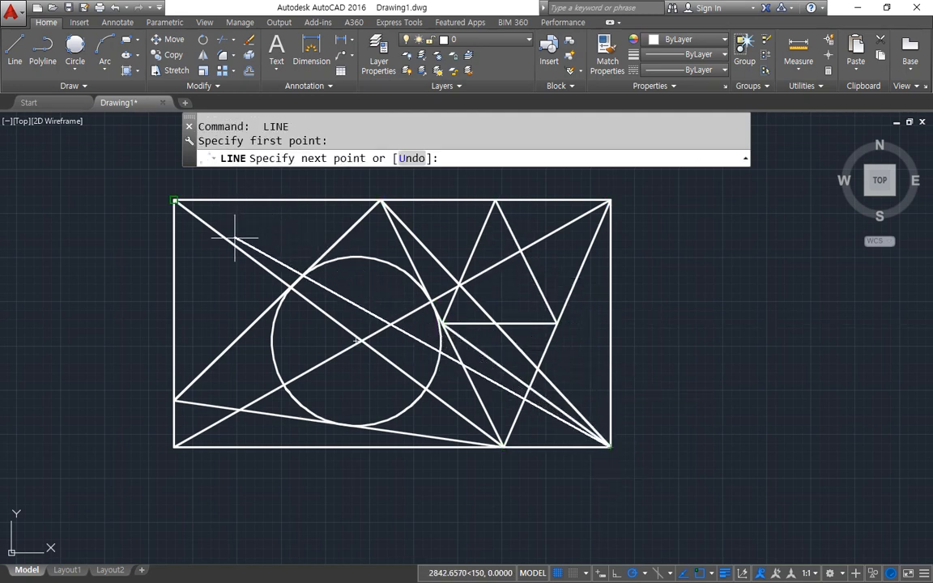
{"action": "left_click", "coordinate": [292, 260]}
Draw lines from the rectangle's lower-left corner to the apex above the circle and to the short inner horizontal line's right end.
{"action": "key", "text": "Return"}
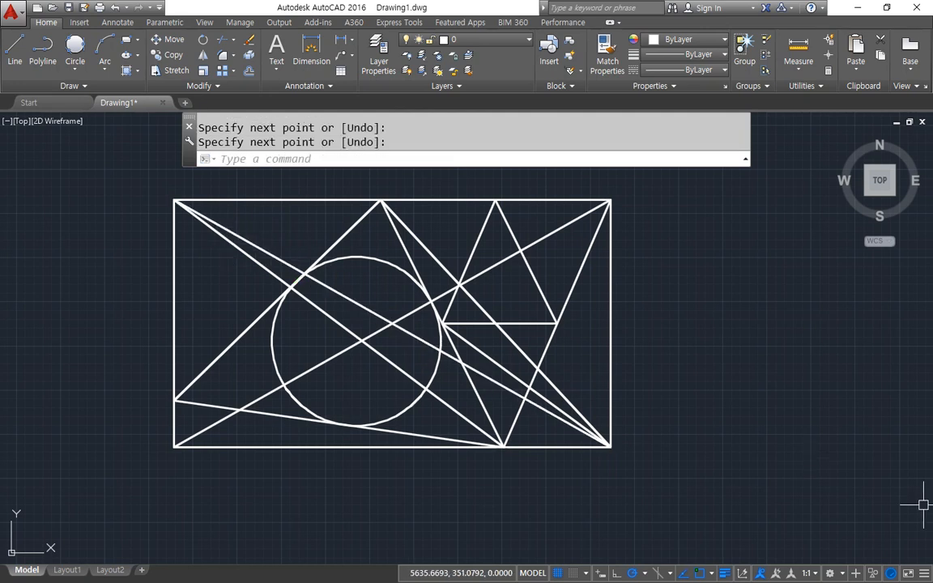
{"action": "key", "text": "Return"}
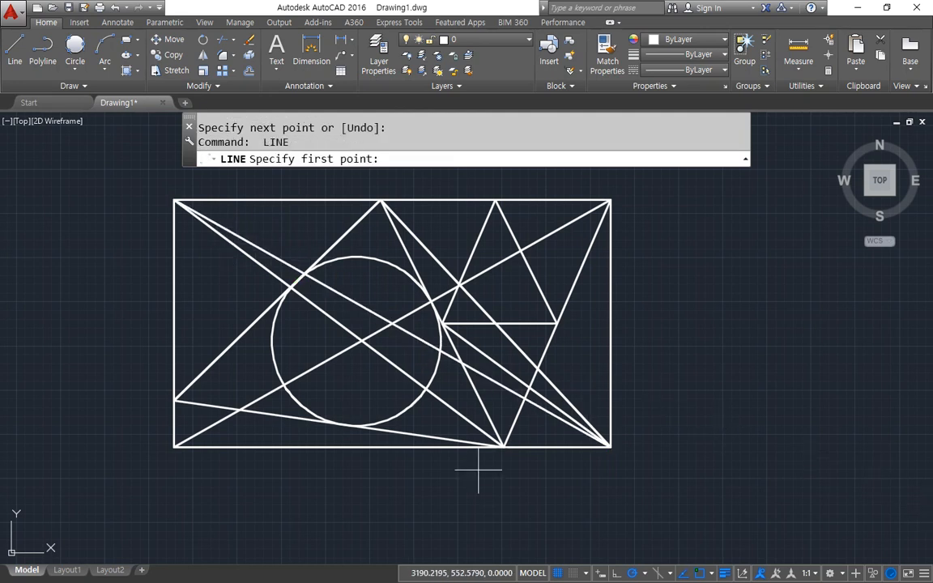
{"action": "left_click", "coordinate": [200, 438]}
{"action": "left_click", "coordinate": [324, 231]}
{"action": "key", "text": "Return"}
{"action": "key", "text": "Return"}
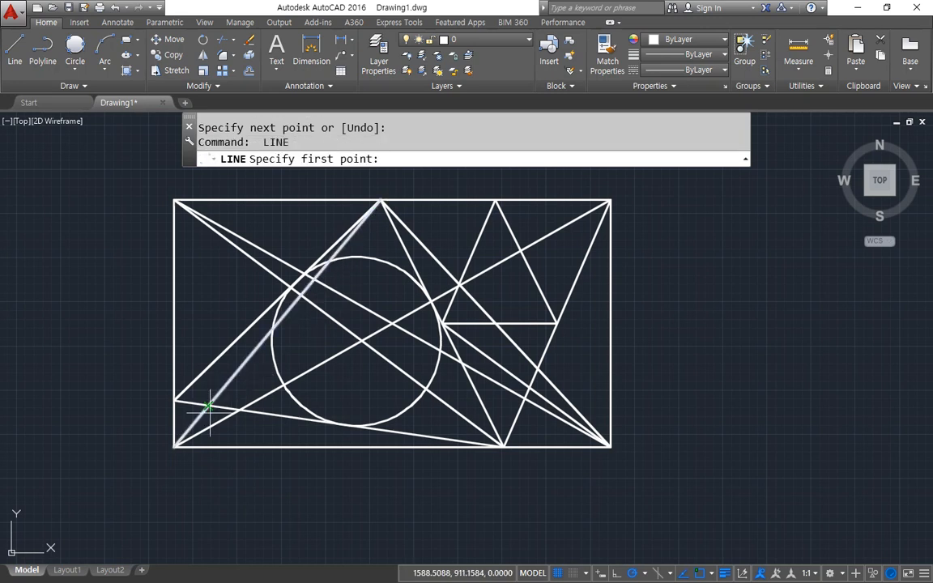
{"action": "left_click", "coordinate": [175, 445]}
{"action": "left_click", "coordinate": [558, 324]}
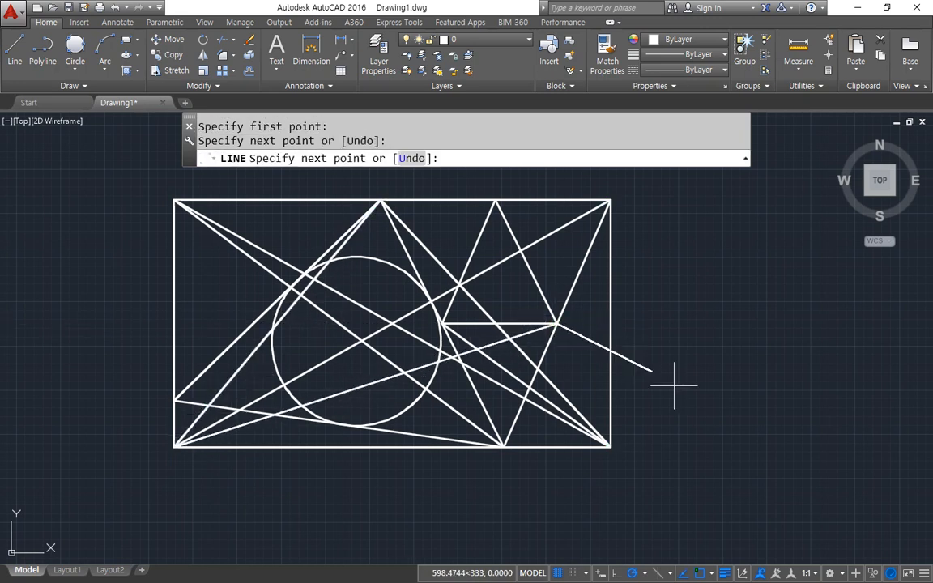
{"action": "key", "text": "Return"}
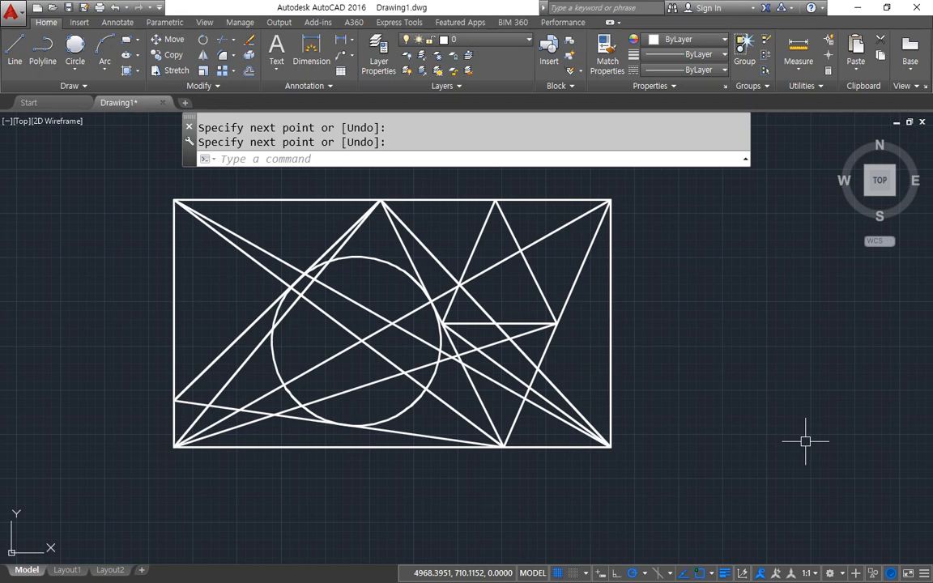
{"action": "left_click", "coordinate": [805, 442]}
{"action": "left_click", "coordinate": [707, 371]}
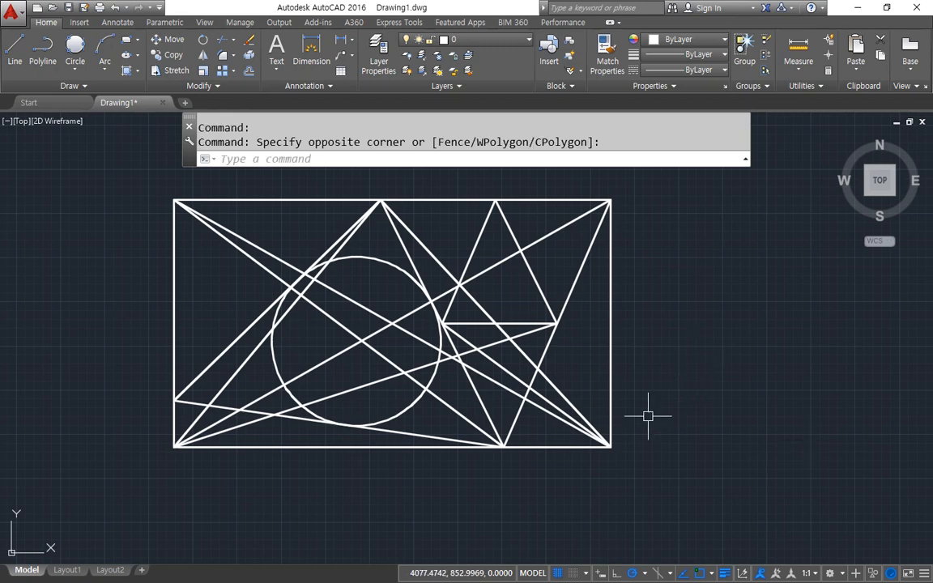
Switch to the Notepad notes and add the line "3. Pola tracking - 극좌표 추적기" below "3. OSNAP setting".
{"action": "key", "text": "alt+Tab"}
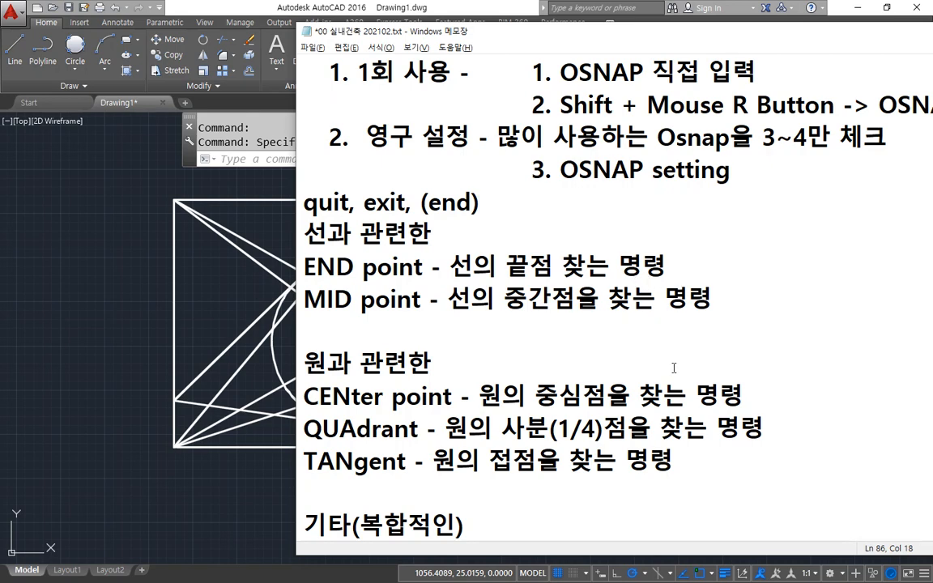
{"action": "scroll", "coordinate": [676, 324], "scroll_direction": "down", "scroll_amount": 1}
{"action": "scroll", "coordinate": [673, 369], "scroll_direction": "up", "scroll_amount": 1}
{"action": "left_click", "coordinate": [700, 173]}
{"action": "key", "text": "Return"}
{"action": "type", "text": "3"}
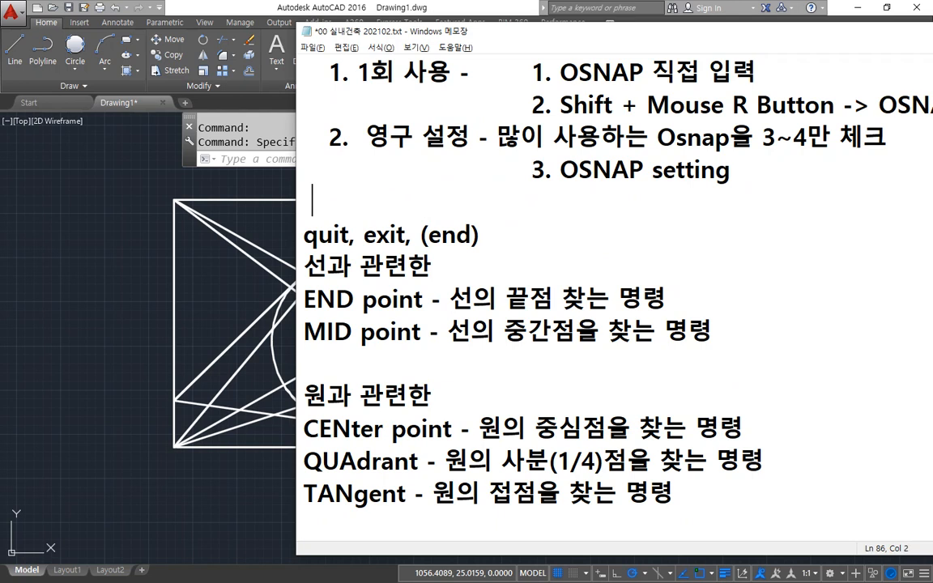
{"action": "type", "text": ". Pola"}
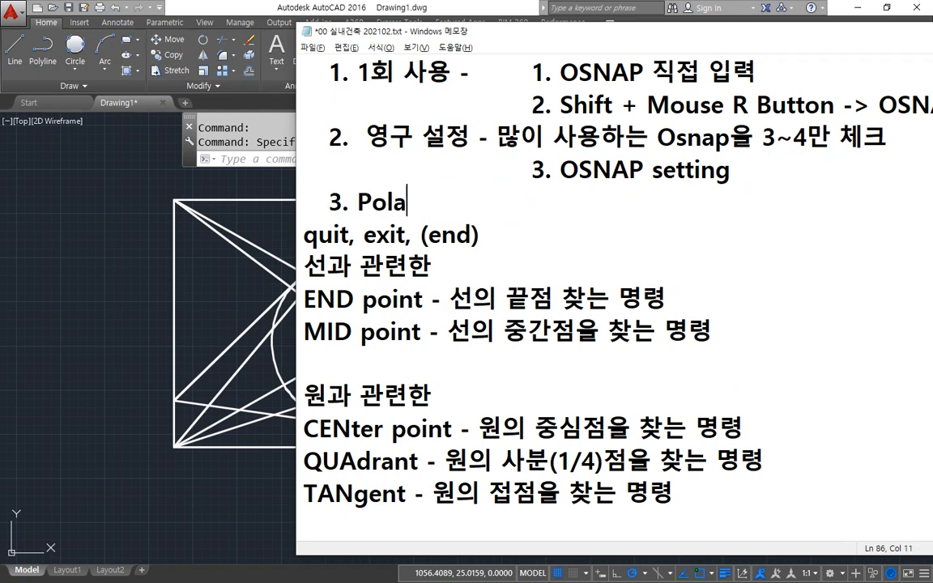
{"action": "type", "text": " trac"}
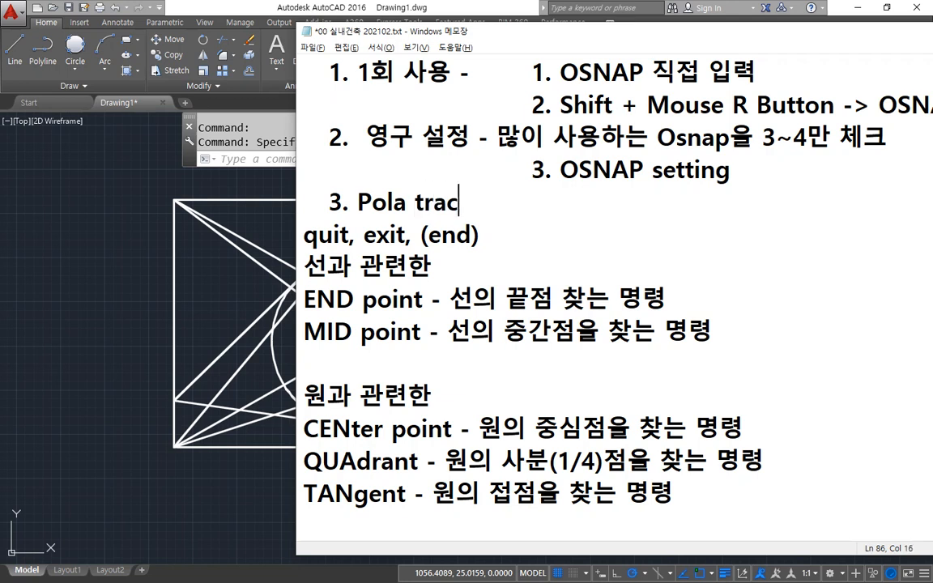
{"action": "type", "text": "king "}
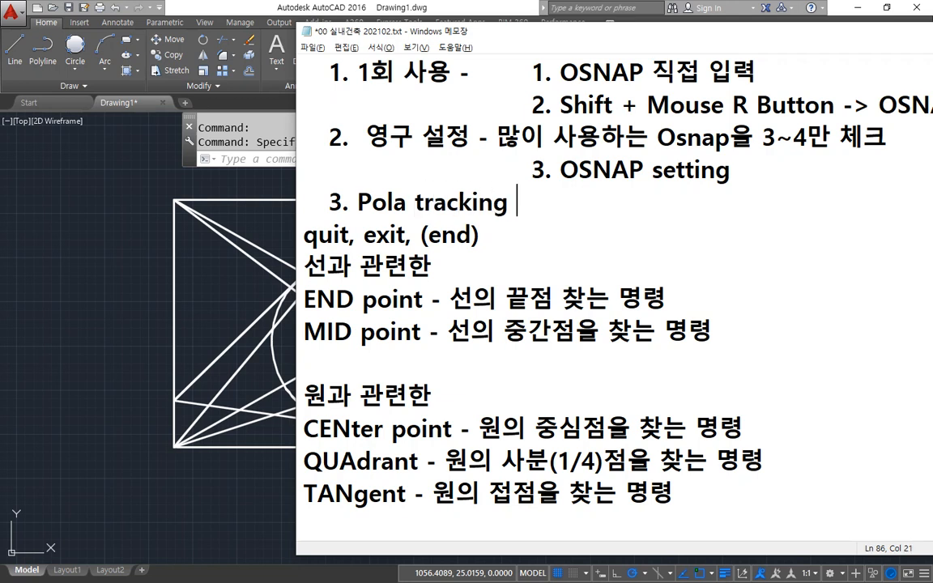
{"action": "type", "text": "- 극"}
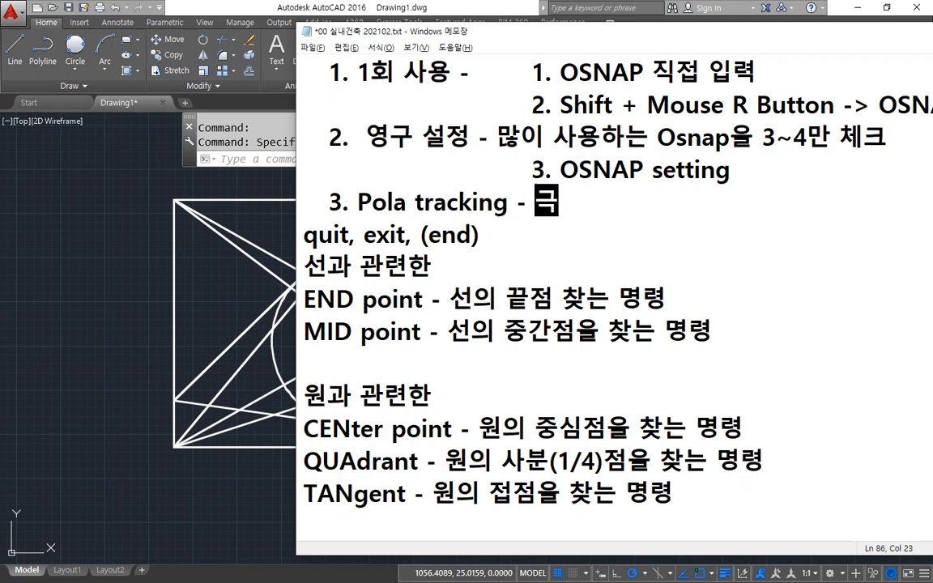
{"action": "type", "text": "좌표 추적기"}
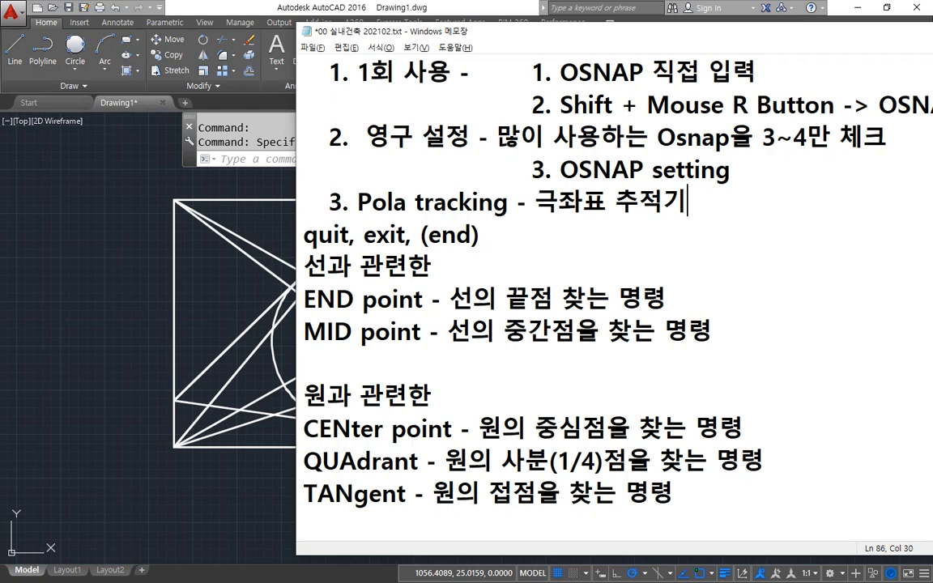
Return to AutoCAD in a smaller window, view the available polar tracking angles, and maximize the window again.
{"action": "double_click", "coordinate": [415, 6]}
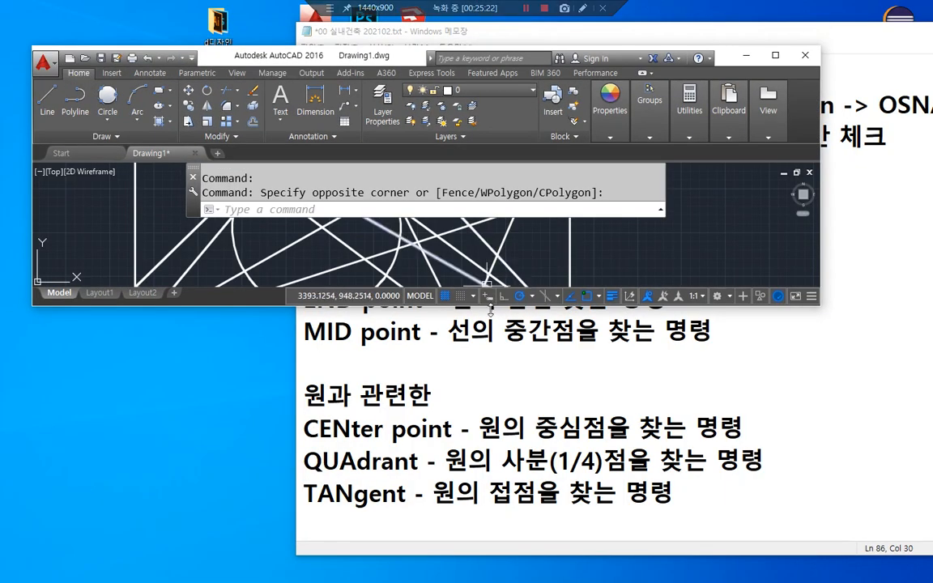
{"action": "mouse_move", "coordinate": [530, 274]}
{"action": "left_mouse_down"}
{"action": "mouse_move", "coordinate": [491, 283]}
{"action": "mouse_move", "coordinate": [550, 302]}
{"action": "mouse_move", "coordinate": [507, 316]}
{"action": "left_mouse_up"}
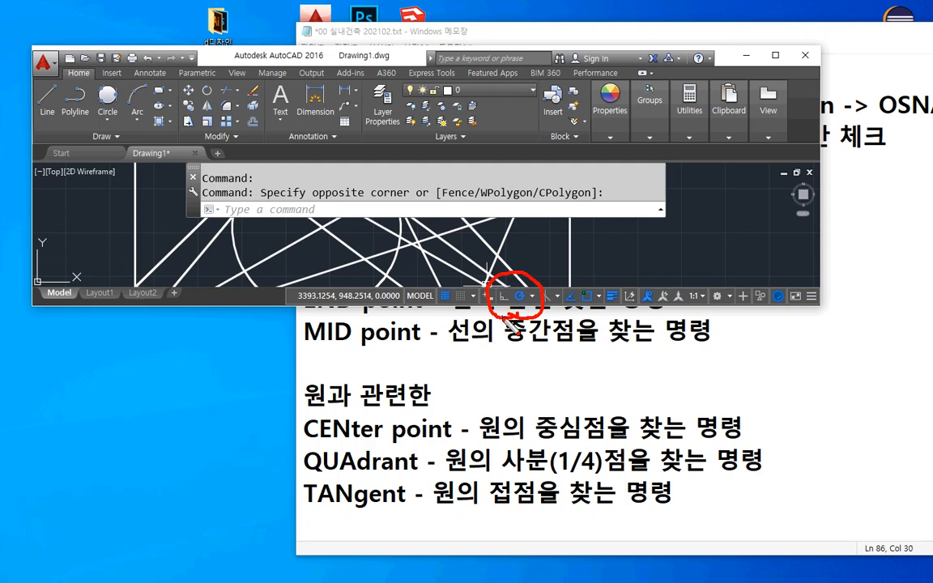
{"action": "key", "text": "Escape"}
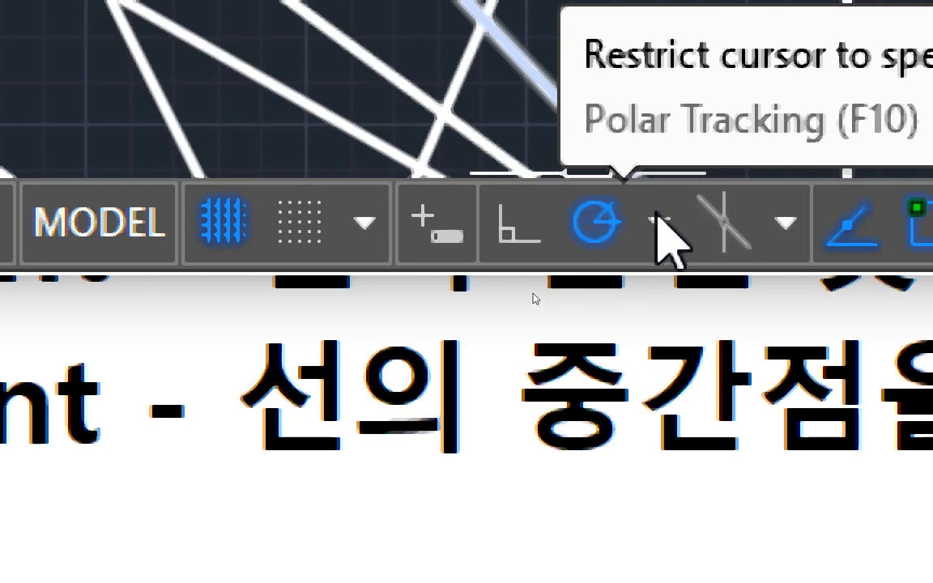
{"action": "left_click", "coordinate": [658, 222]}
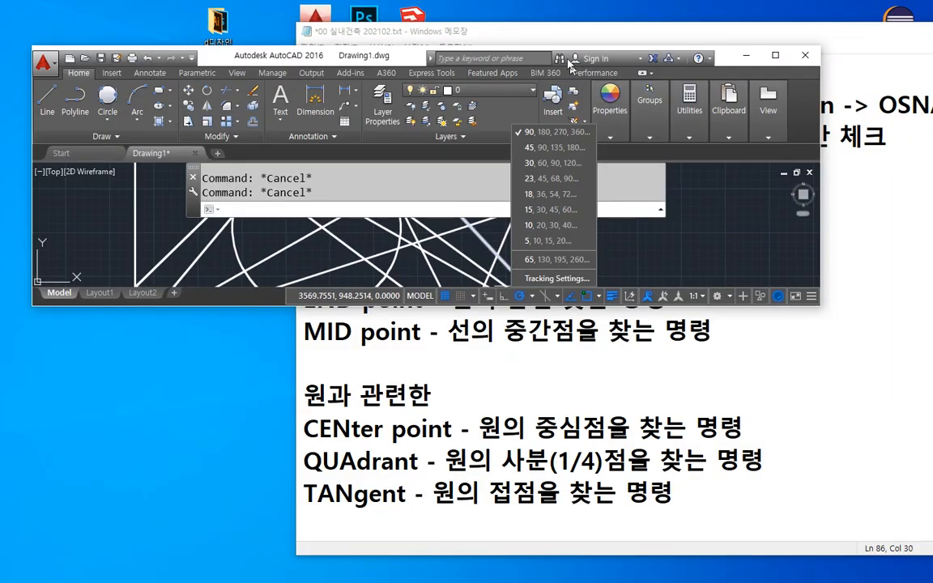
{"action": "left_click", "coordinate": [775, 56]}
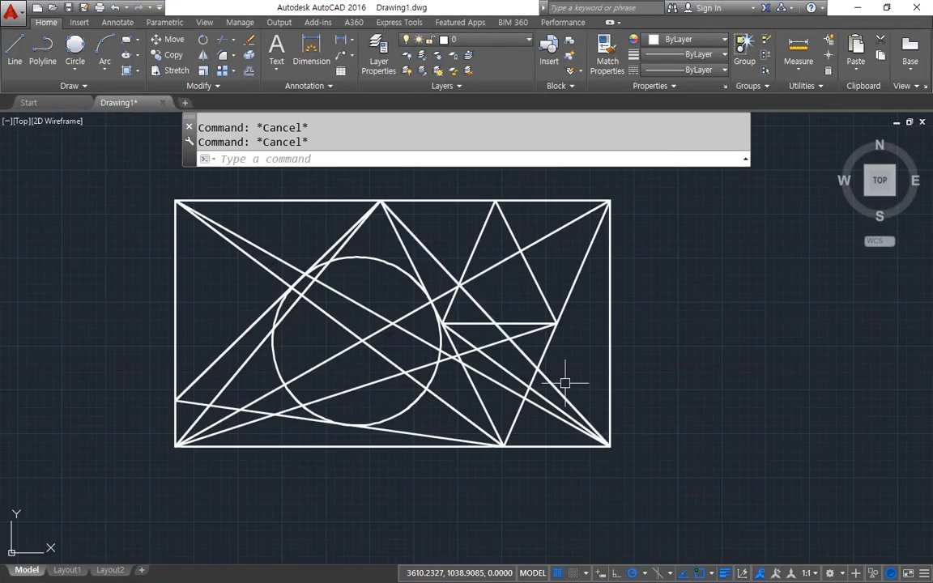
With polar tracking, draw connected lines beside the rectangle: about 1251 rightward, 522 upward, 710 leftward, and a short segment downward.
{"action": "type", "text": "l"}
{"action": "key", "text": "Return"}
{"action": "middle_click_drag", "start_coordinate": [649, 365], "coordinate": [298, 368]}
{"action": "left_click", "coordinate": [423, 343]}
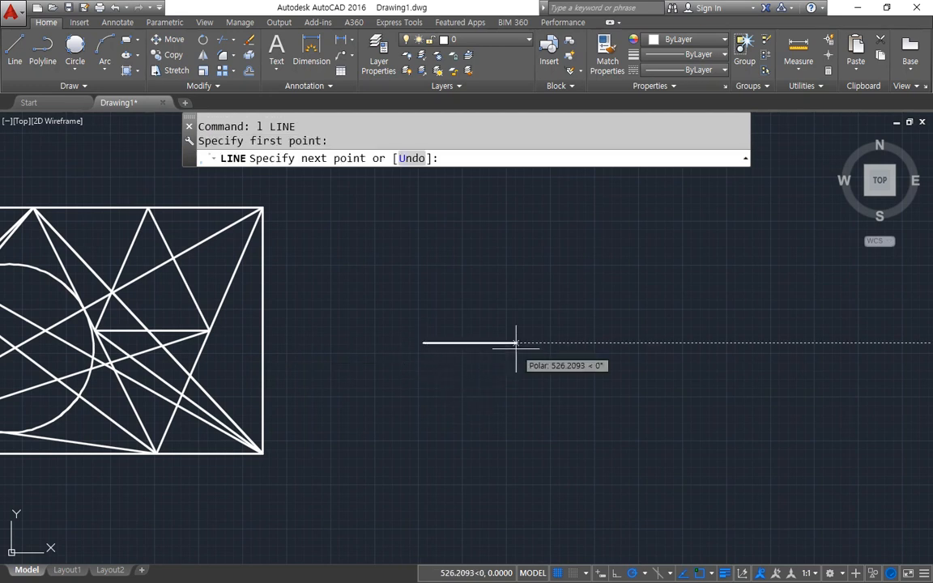
{"action": "left_click", "coordinate": [643, 343]}
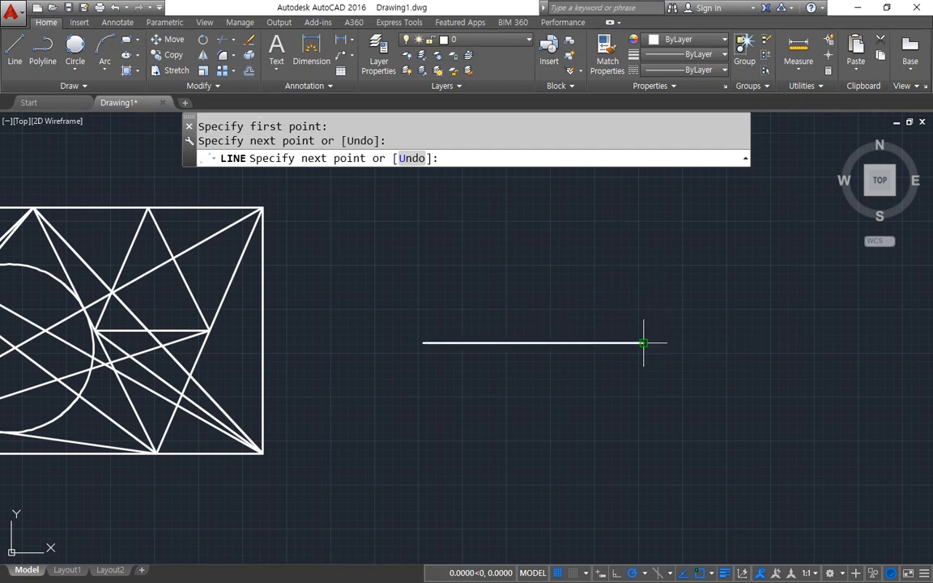
{"action": "left_click", "coordinate": [644, 253]}
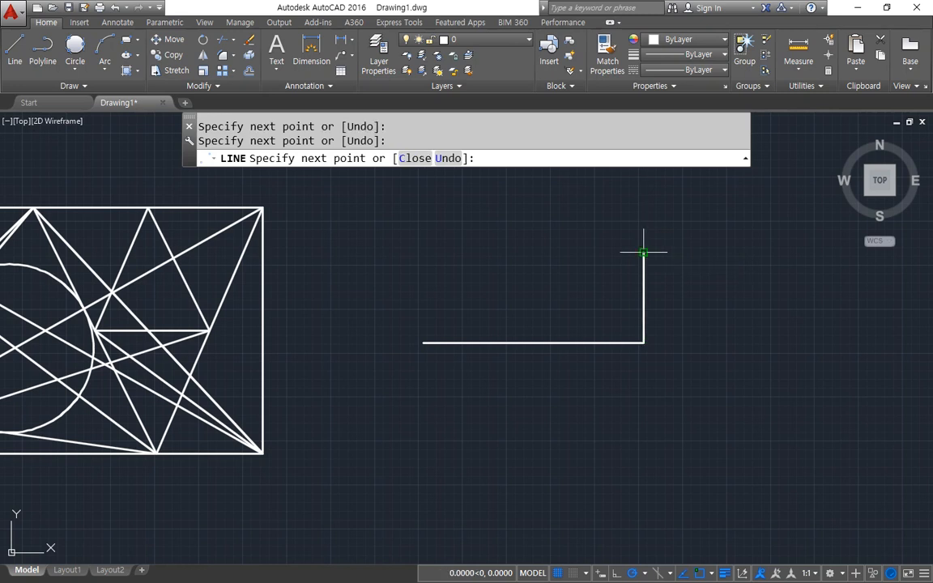
{"action": "left_click", "coordinate": [519, 253]}
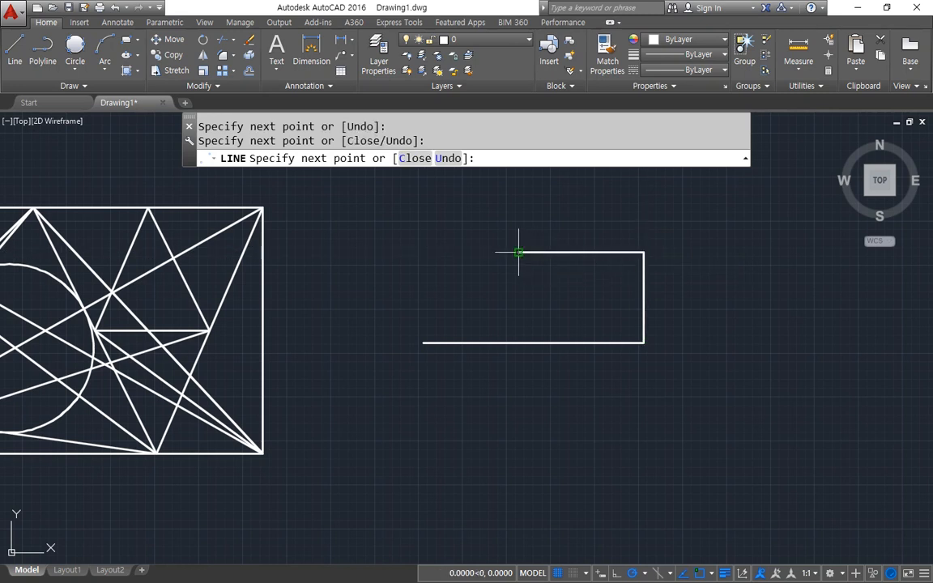
{"action": "left_click", "coordinate": [524, 295]}
{"action": "key", "text": "Return"}
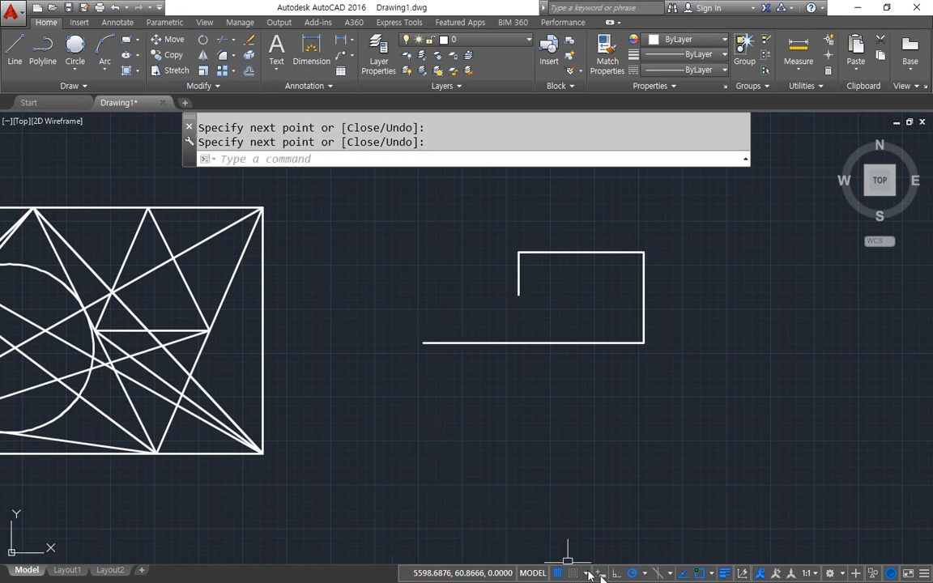
Open the tracking settings and compare the Polar Tracking and Object Snap options.
{"action": "left_click", "coordinate": [644, 574]}
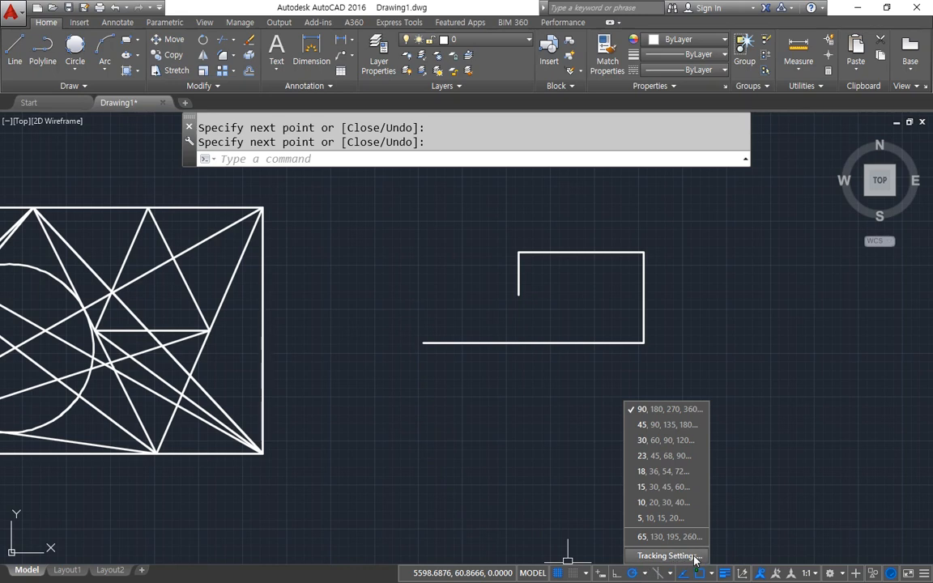
{"action": "left_click", "coordinate": [668, 556]}
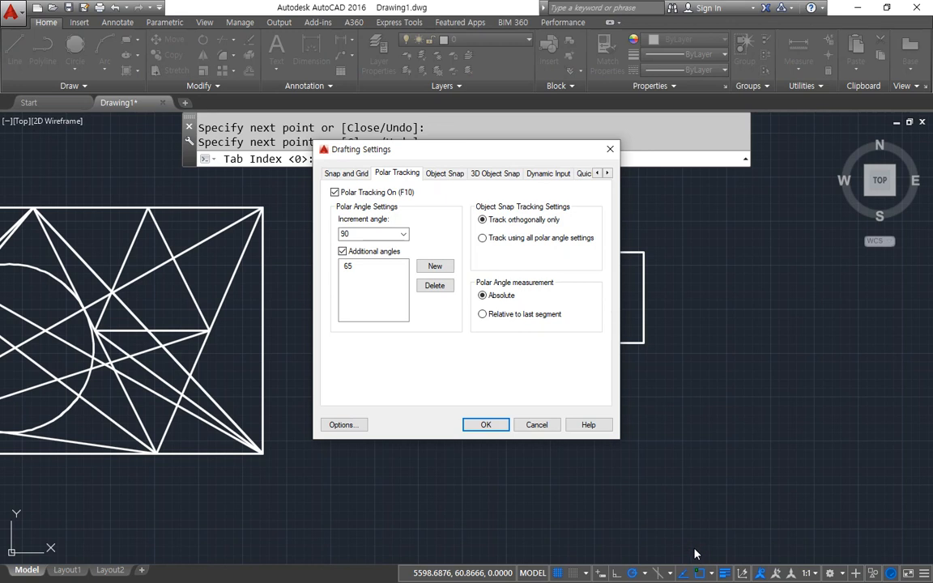
{"action": "left_click", "coordinate": [445, 174]}
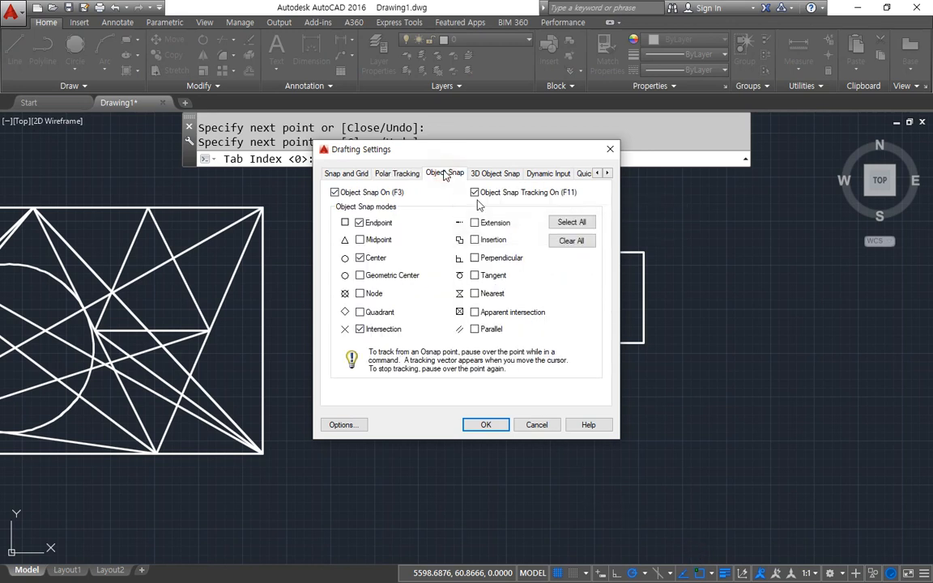
{"action": "left_click", "coordinate": [396, 173]}
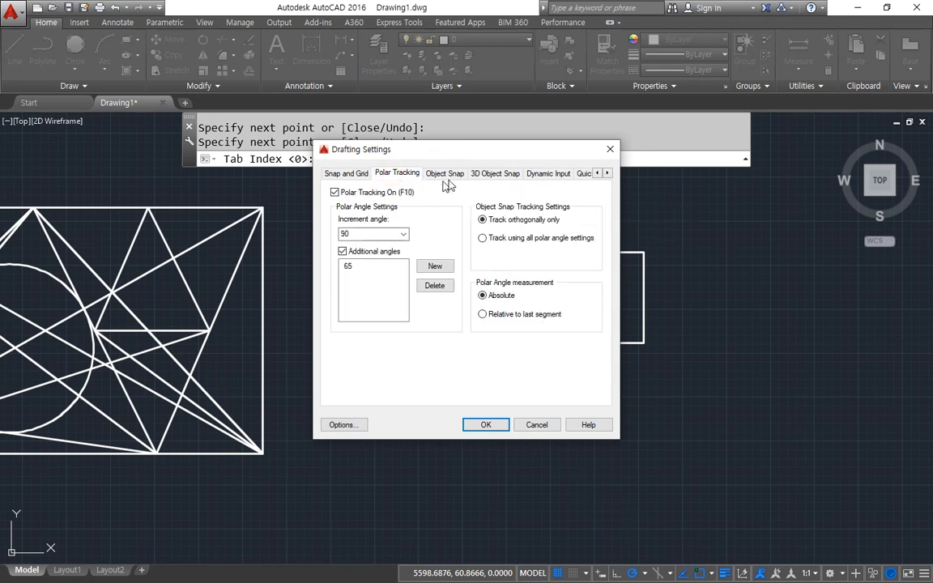
{"action": "left_click", "coordinate": [446, 178]}
{"action": "left_click", "coordinate": [407, 174]}
{"action": "left_click", "coordinate": [435, 175]}
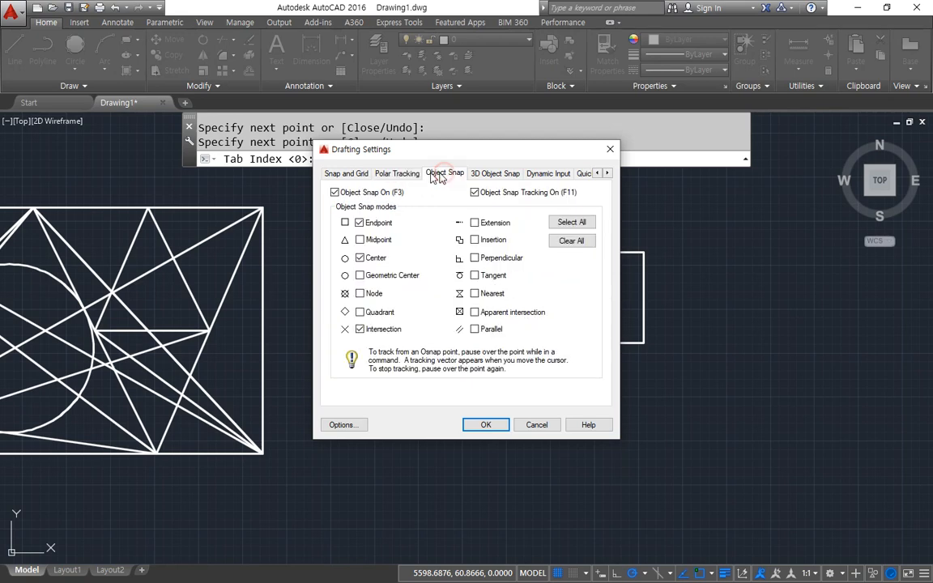
{"action": "left_click", "coordinate": [403, 176]}
{"action": "left_click", "coordinate": [445, 174]}
{"action": "left_click", "coordinate": [397, 173]}
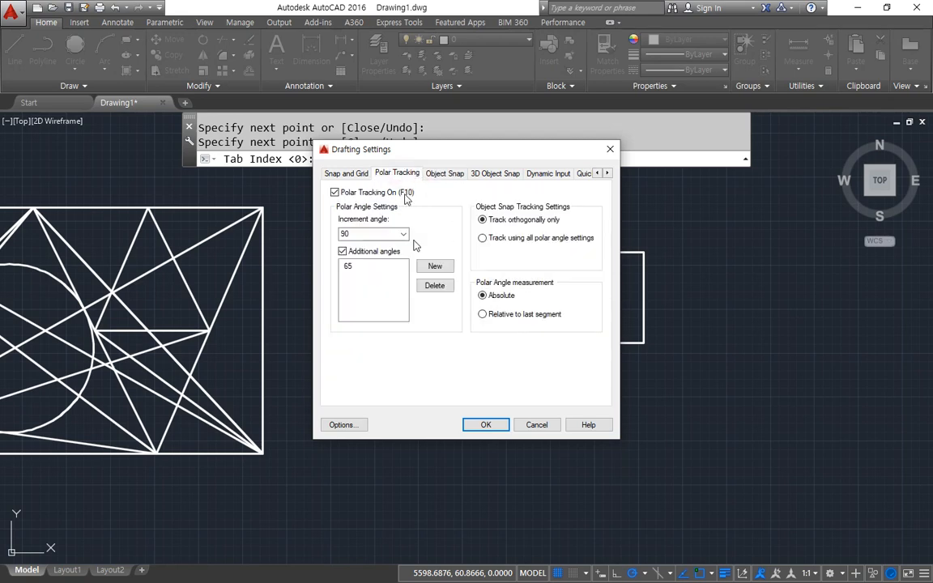
Delete the additional polar angle 65 and view the available increment angles.
{"action": "left_click", "coordinate": [367, 265]}
{"action": "left_click", "coordinate": [434, 285]}
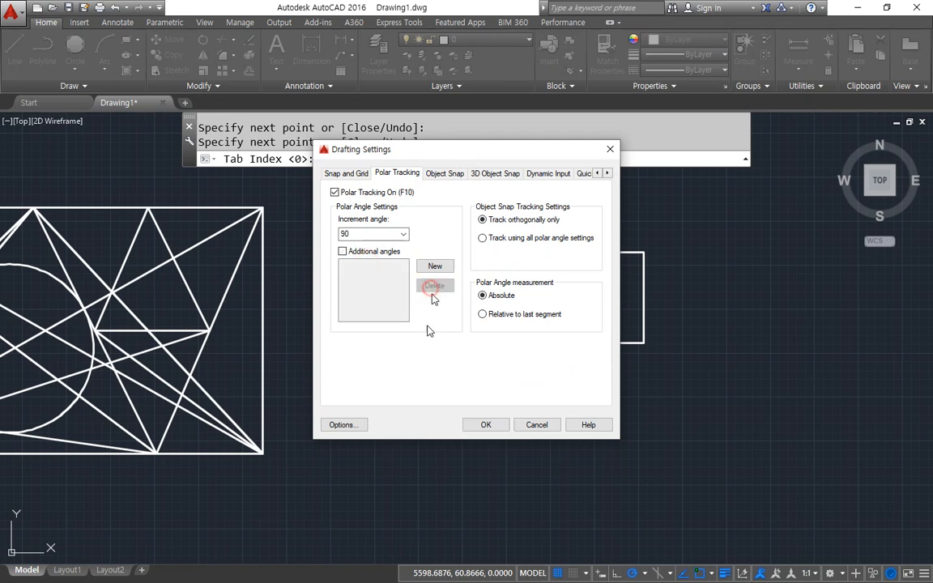
{"action": "left_click", "coordinate": [388, 233]}
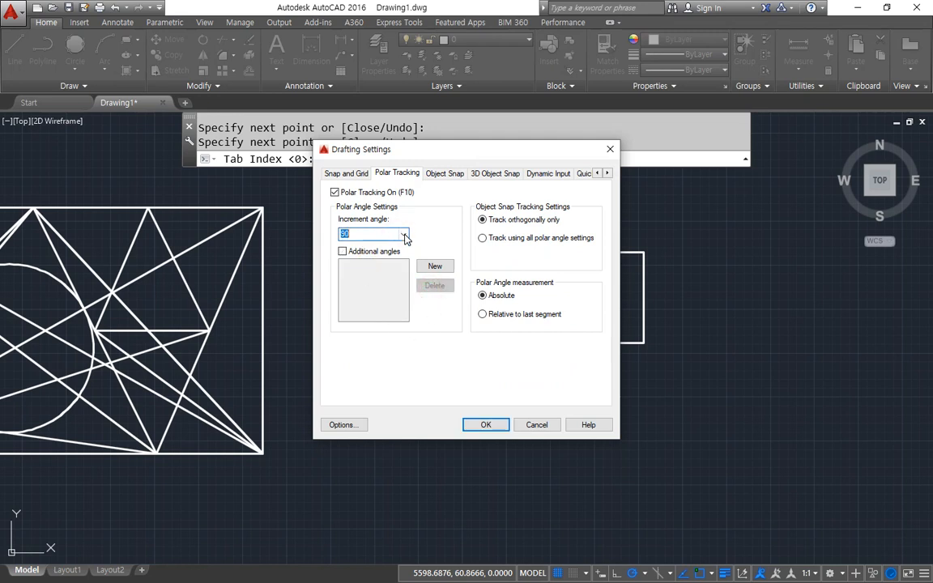
{"action": "left_click", "coordinate": [403, 234]}
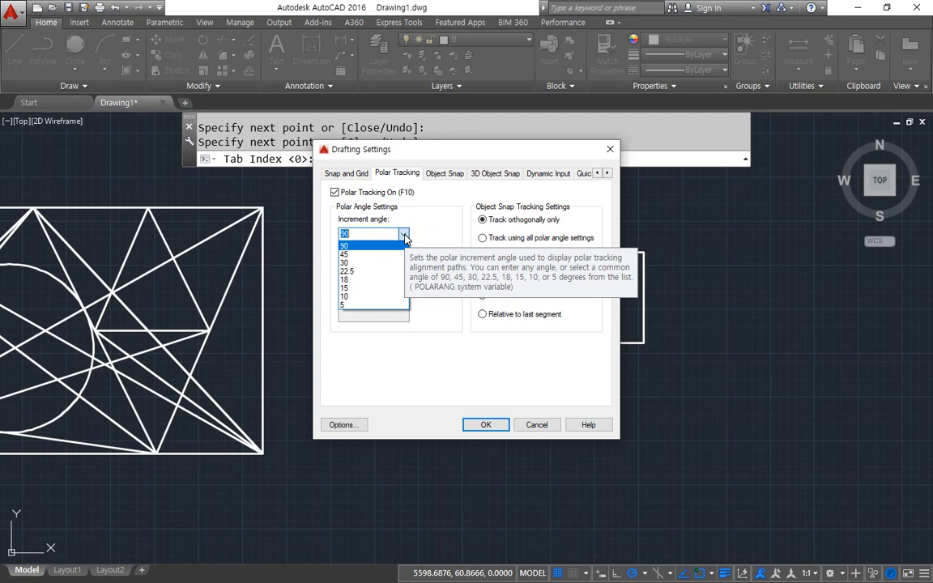
{"action": "left_click", "coordinate": [445, 151]}
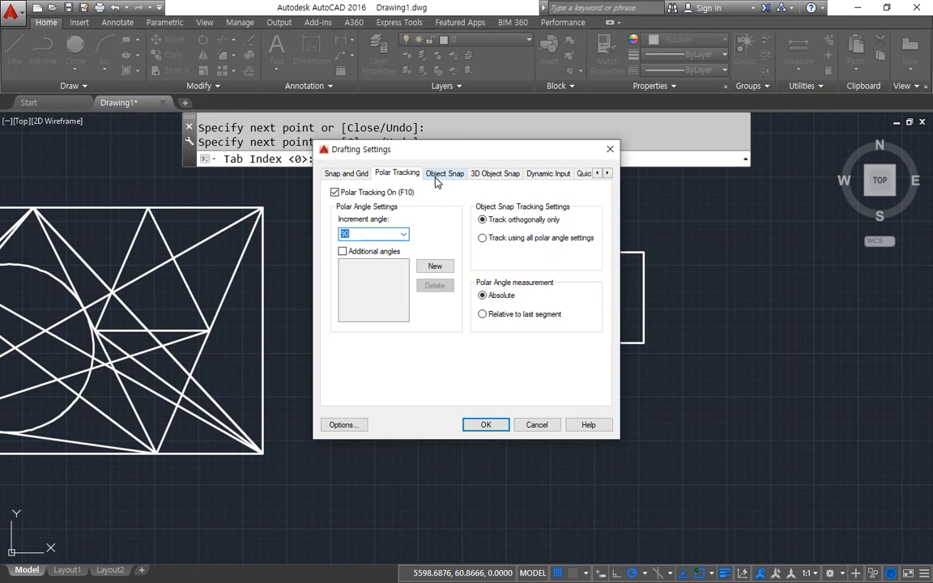
{"action": "left_click", "coordinate": [404, 234]}
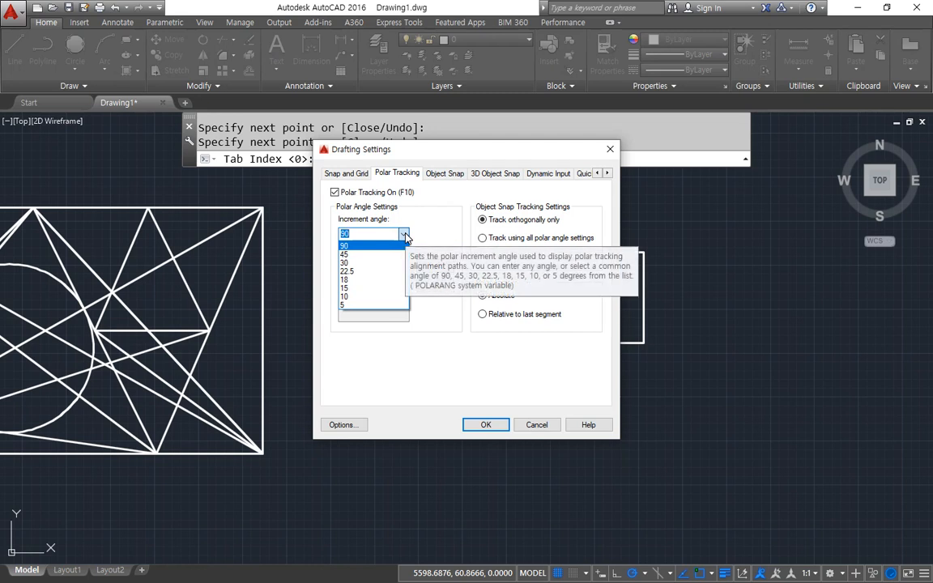
{"action": "left_click", "coordinate": [431, 223]}
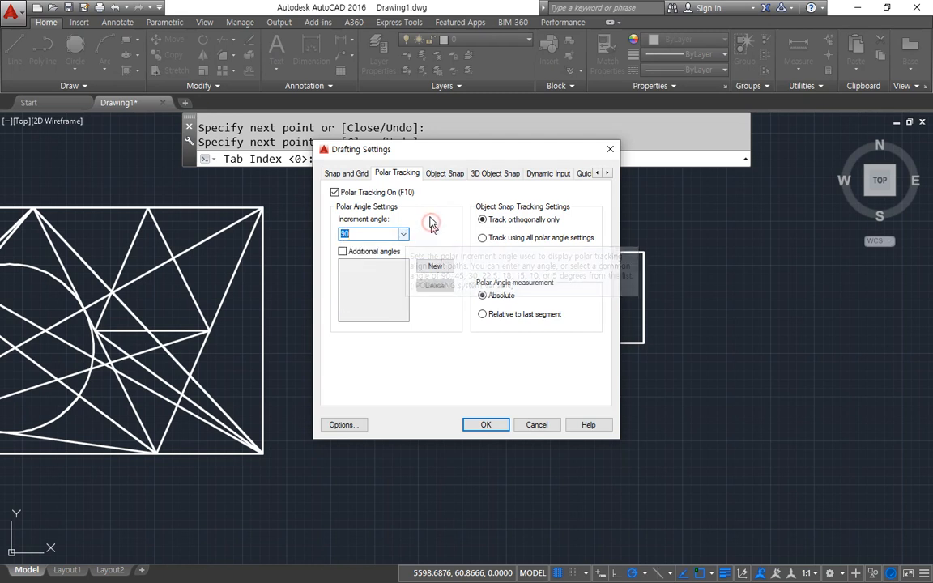
Add 36 as an additional polar tracking angle and accept the drafting settings.
{"action": "left_click", "coordinate": [431, 264]}
{"action": "type", "text": "36"}
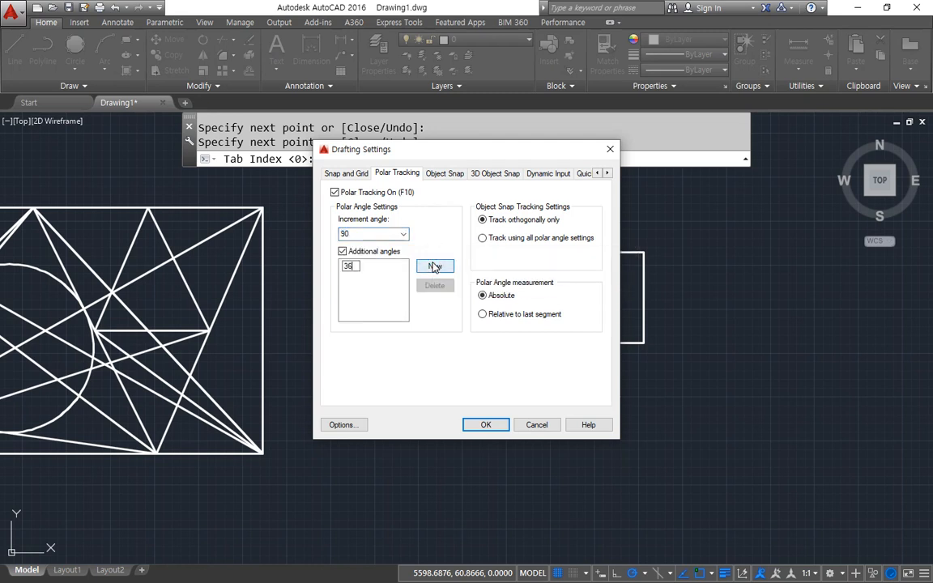
{"action": "left_click", "coordinate": [391, 300]}
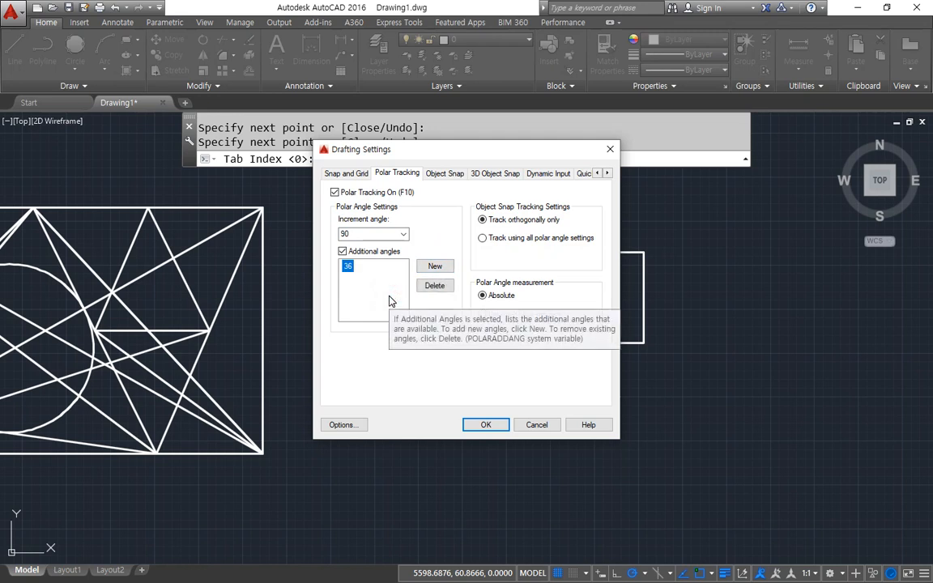
{"action": "left_click", "coordinate": [486, 425]}
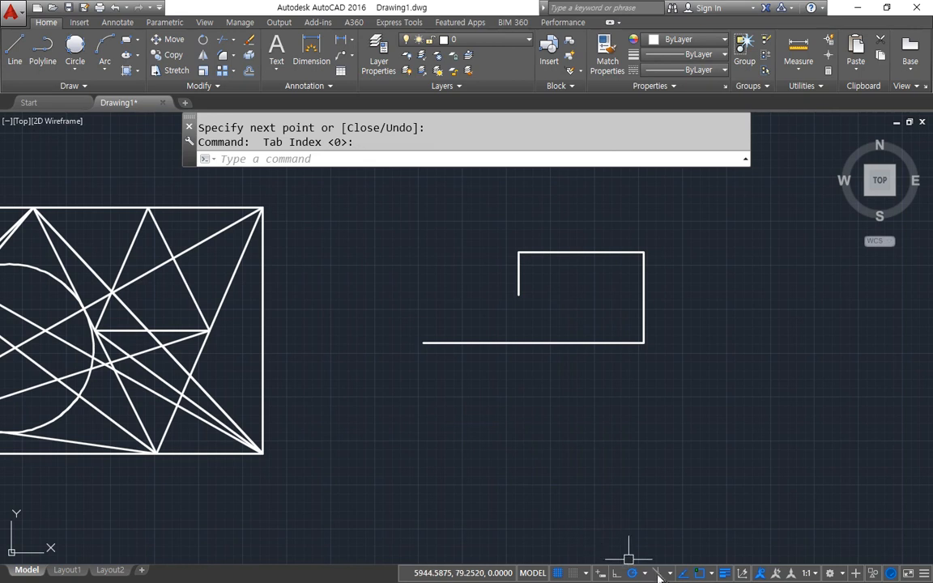
{"action": "left_click", "coordinate": [647, 572]}
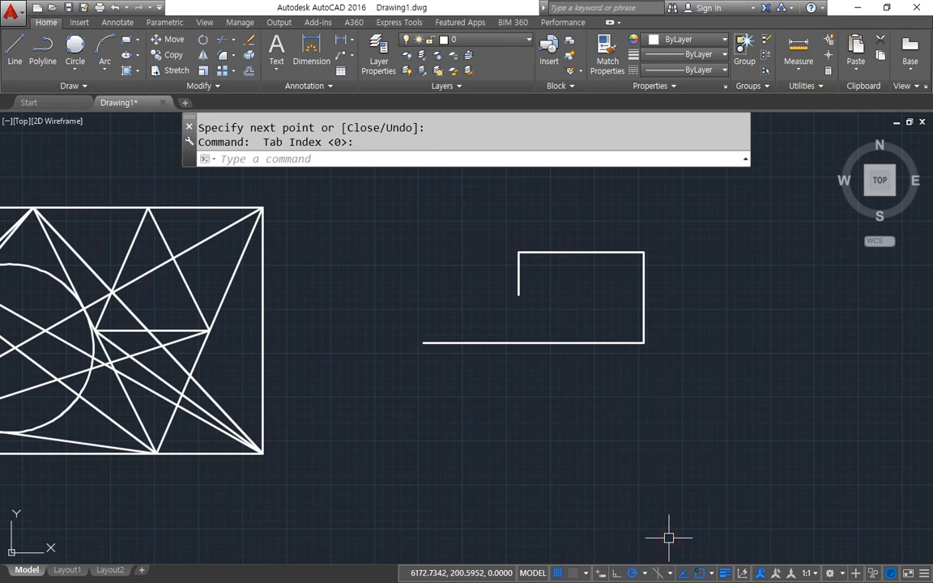
Erase the connected lines drawn beside the rectangle.
{"action": "left_click", "coordinate": [681, 430]}
{"action": "left_click", "coordinate": [377, 246]}
{"action": "key", "text": "Delete"}
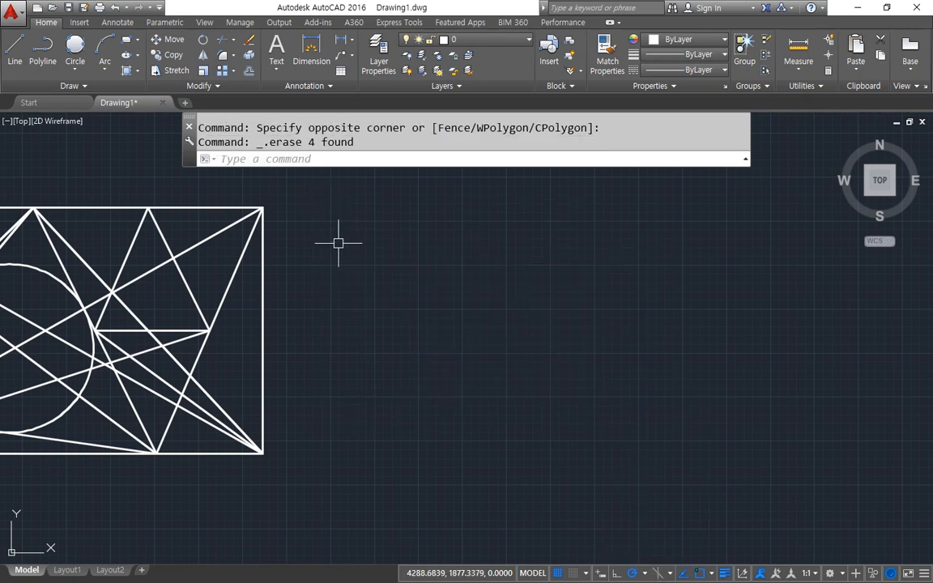
Start a line chain in the empty area with a 50-unit segment rightward and a 50-unit segment at a polar angle of 36°.
{"action": "type", "text": "l"}
{"action": "key", "text": "Return"}
{"action": "left_click", "coordinate": [435, 330]}
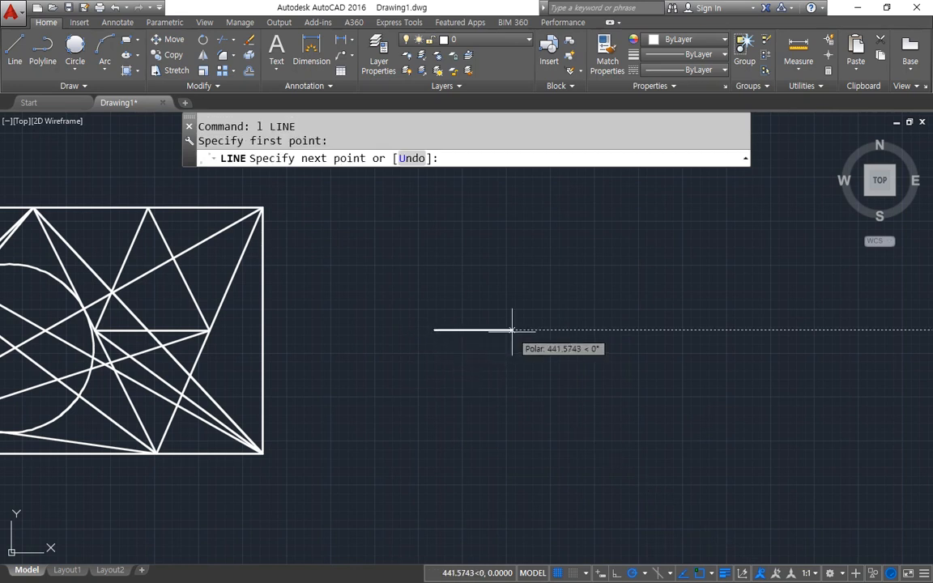
{"action": "type", "text": "50"}
{"action": "key", "text": "Return"}
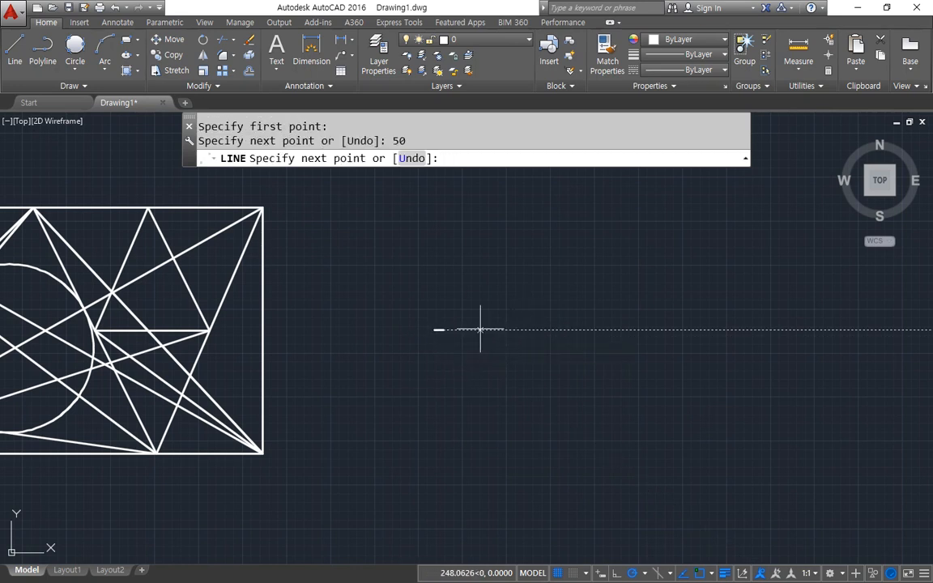
{"action": "scroll", "coordinate": [416, 353], "scroll_direction": "up", "scroll_amount": 9}
{"action": "middle_click_drag", "start_coordinate": [526, 253], "coordinate": [347, 464]}
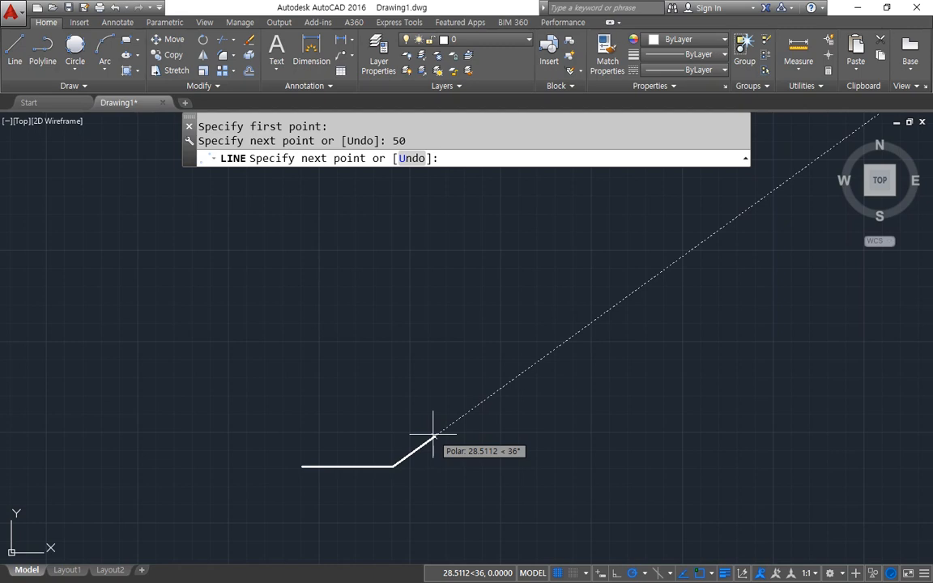
{"action": "type", "text": "50"}
{"action": "key", "text": "Return"}
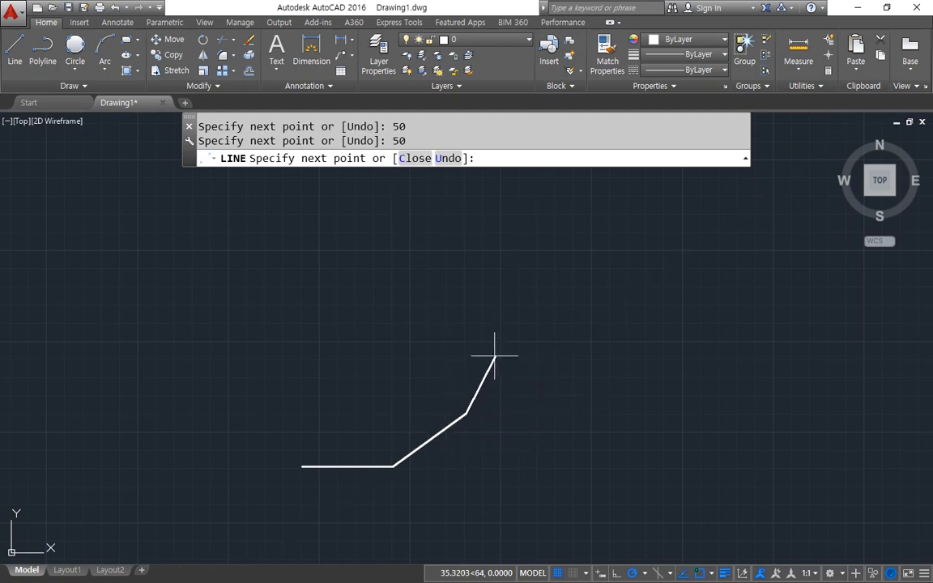
Continue the chain with 50-unit segments at polar angles of 72°, 108°, 144° and 180°.
{"action": "type", "text": "50"}
{"action": "key", "text": "Return"}
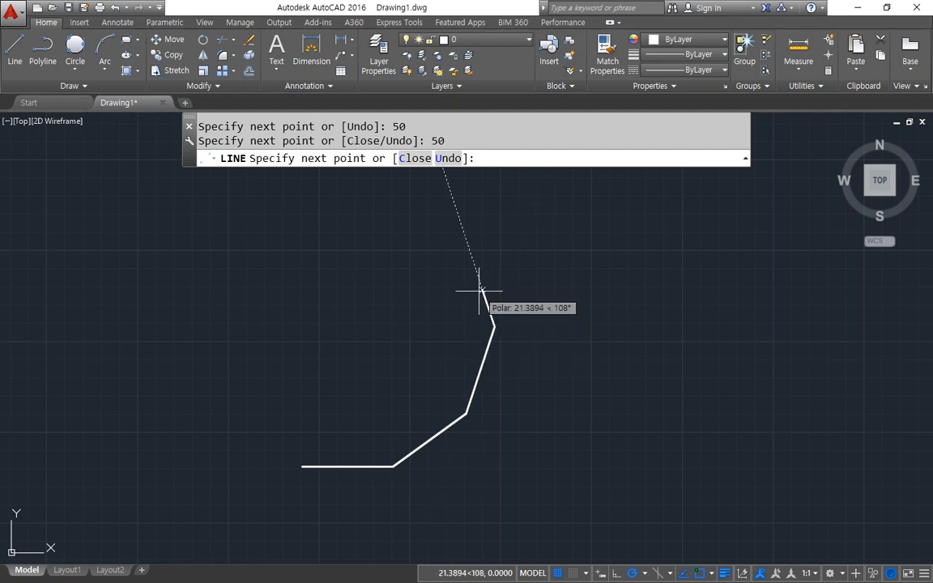
{"action": "type", "text": "50"}
{"action": "key", "text": "Return"}
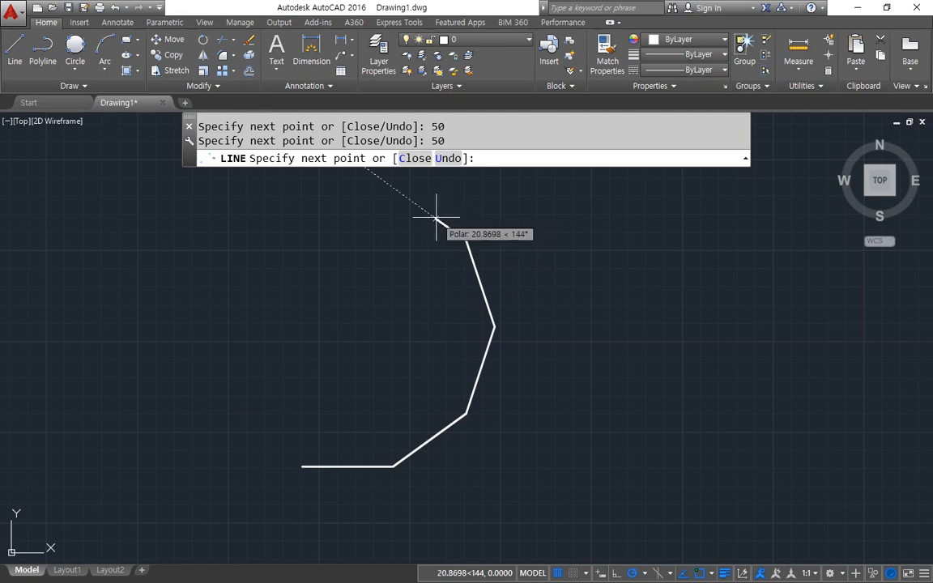
{"action": "type", "text": "50"}
{"action": "key", "text": "Return"}
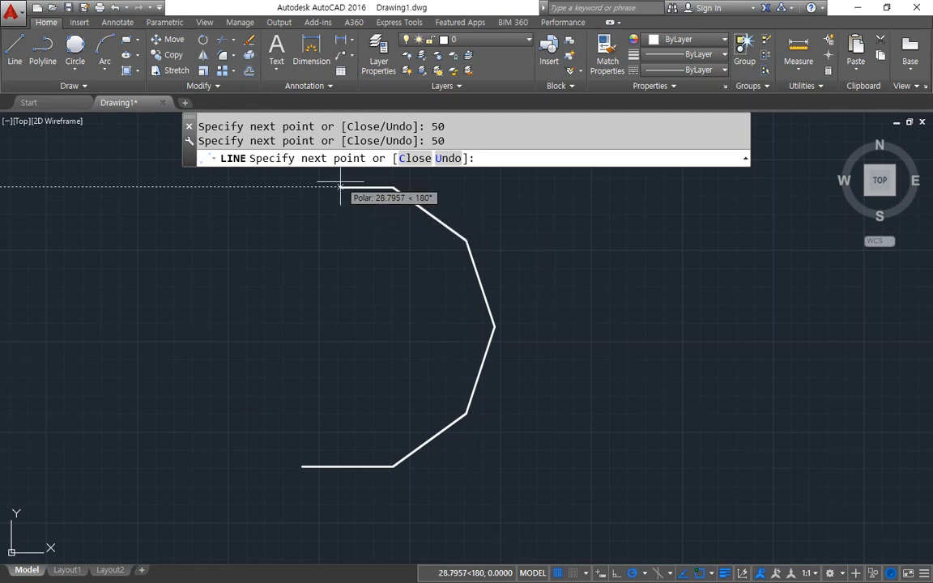
{"action": "middle_click_drag", "start_coordinate": [379, 213], "coordinate": [416, 298]}
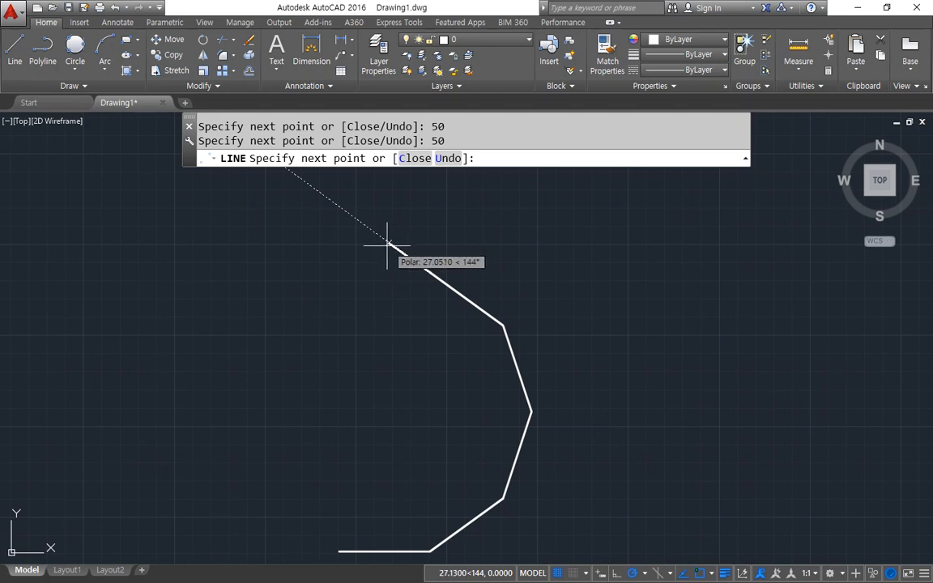
{"action": "type", "text": "50"}
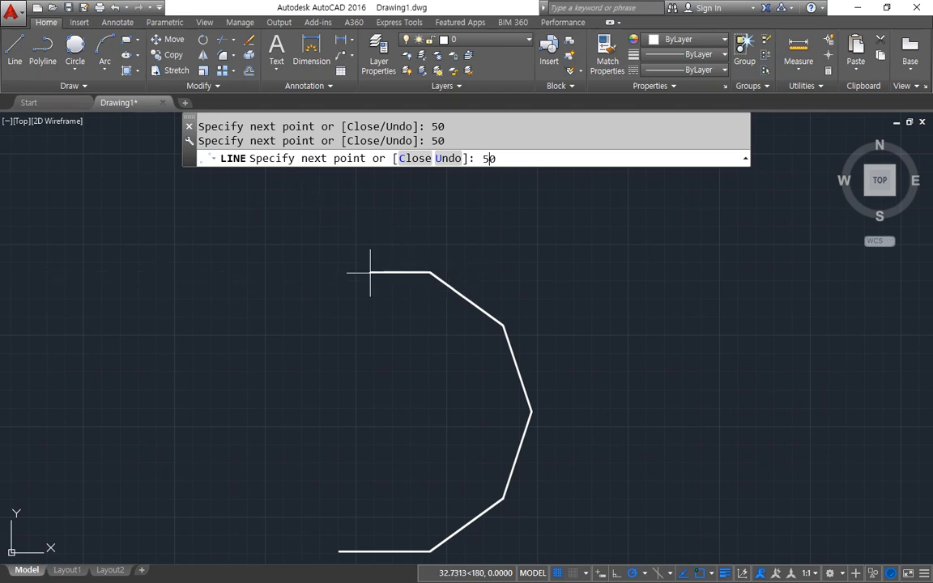
{"action": "key", "text": "Return"}
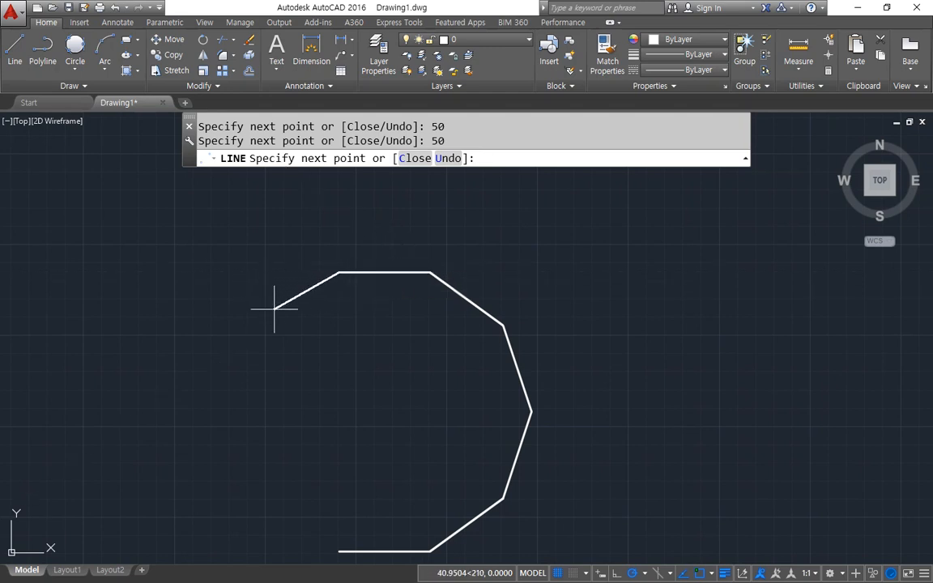
Add 50-unit segments at polar angles of 216°, 252° and 288°, and close the chain into a ten-sided polygon.
{"action": "type", "text": "50"}
{"action": "key", "text": "Return"}
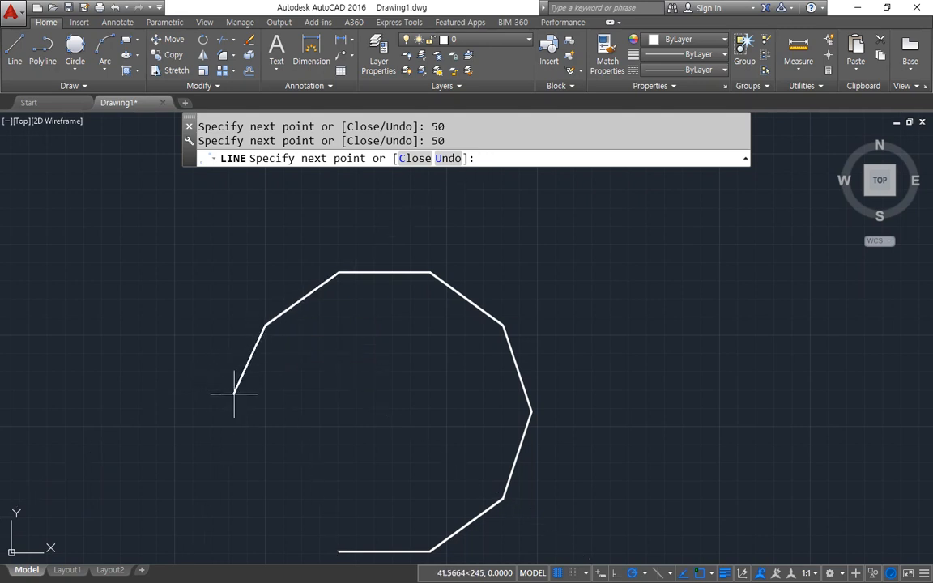
{"action": "type", "text": "50"}
{"action": "key", "text": "Return"}
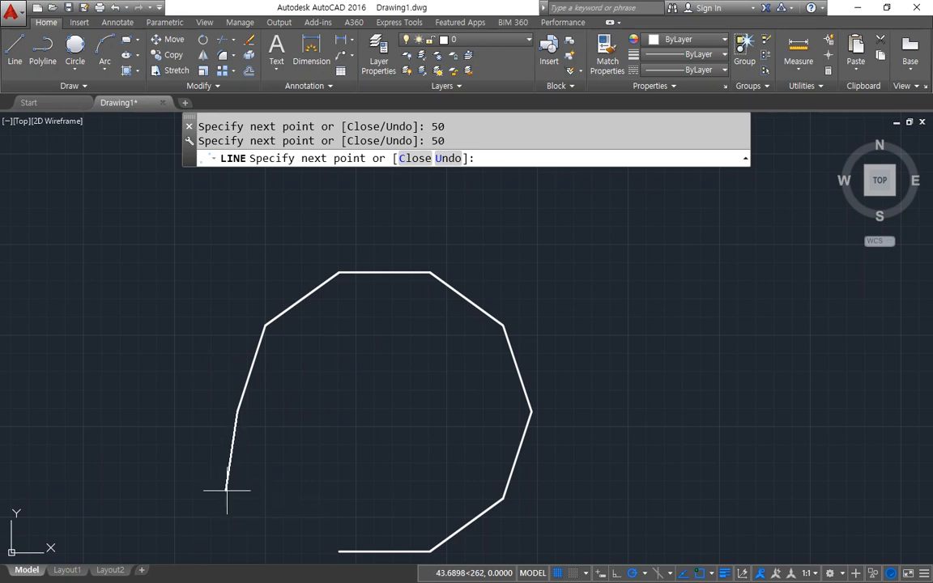
{"action": "type", "text": "50"}
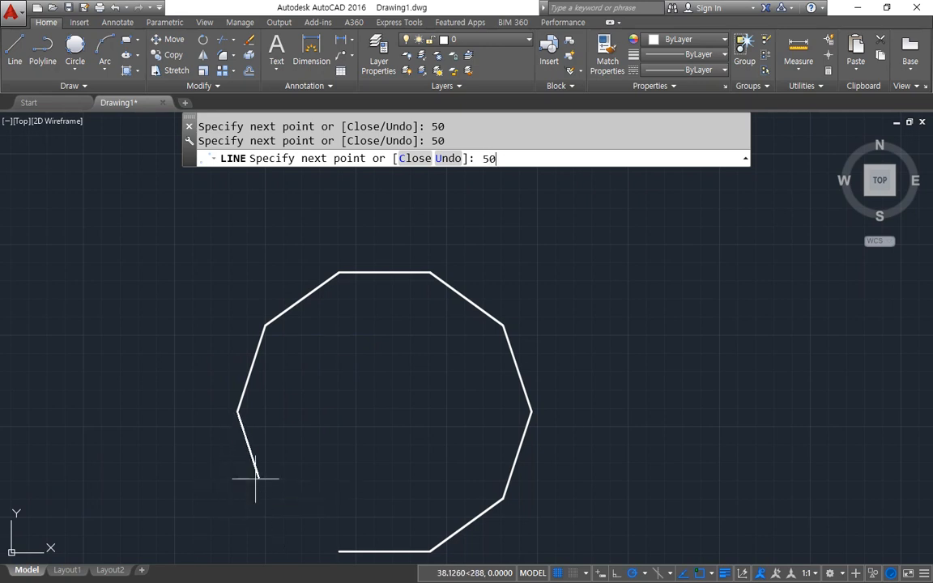
{"action": "key", "text": "Return"}
{"action": "type", "text": "c"}
{"action": "key", "text": "Return"}
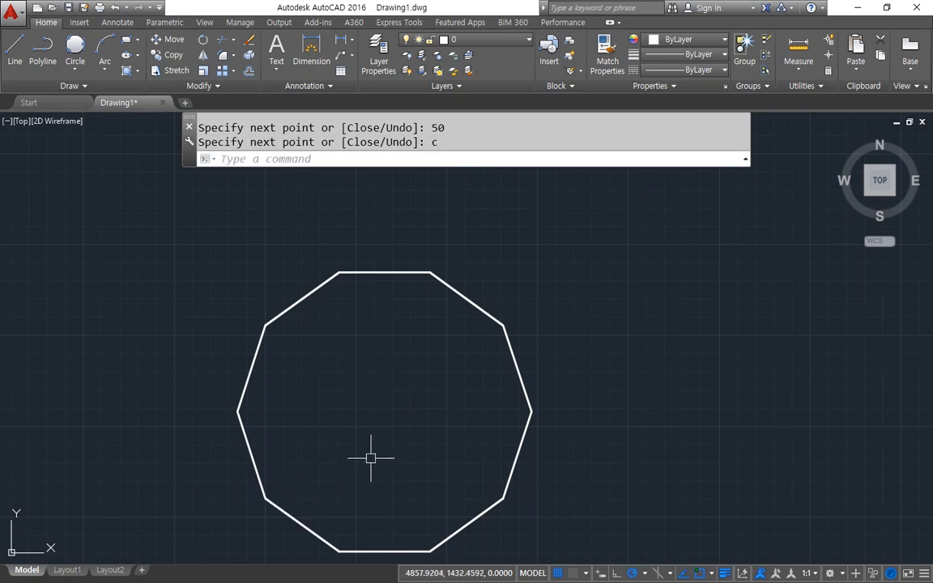
Start a new line to the right of the ten-sided polygon with a horizontal segment 100 units long.
{"action": "middle_click_drag", "start_coordinate": [371, 458], "coordinate": [394, 397]}
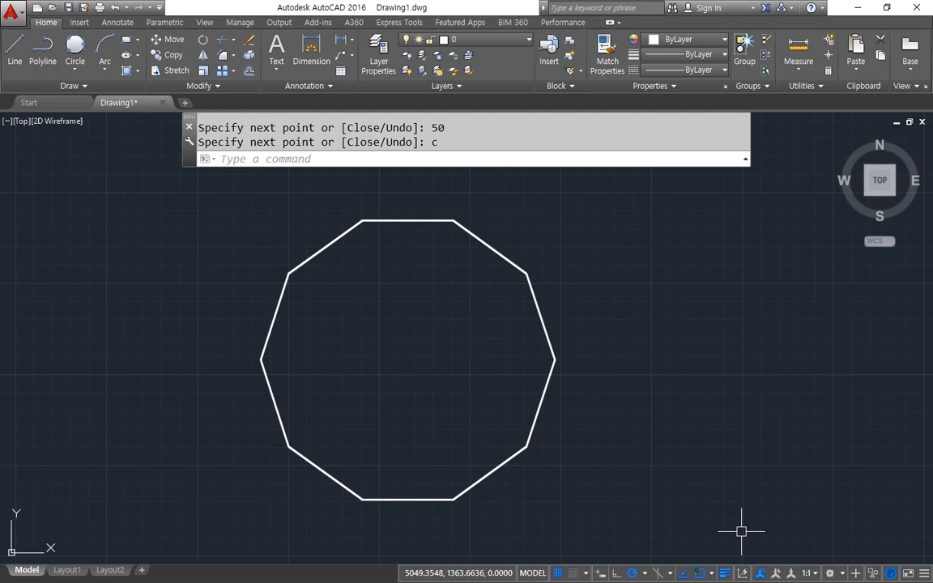
{"action": "middle_click_drag", "start_coordinate": [641, 388], "coordinate": [527, 388]}
{"action": "type", "text": "l"}
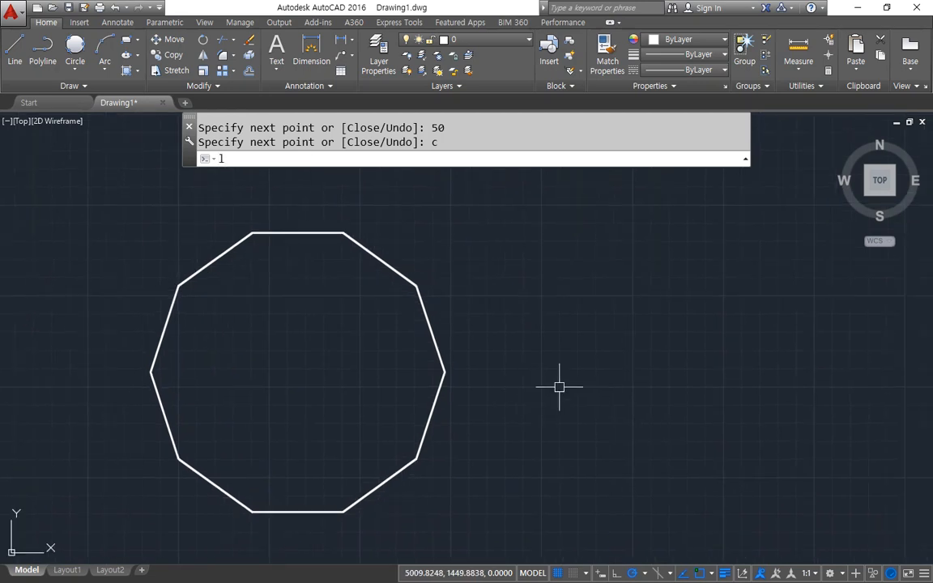
{"action": "key", "text": "Return"}
{"action": "left_click", "coordinate": [564, 358]}
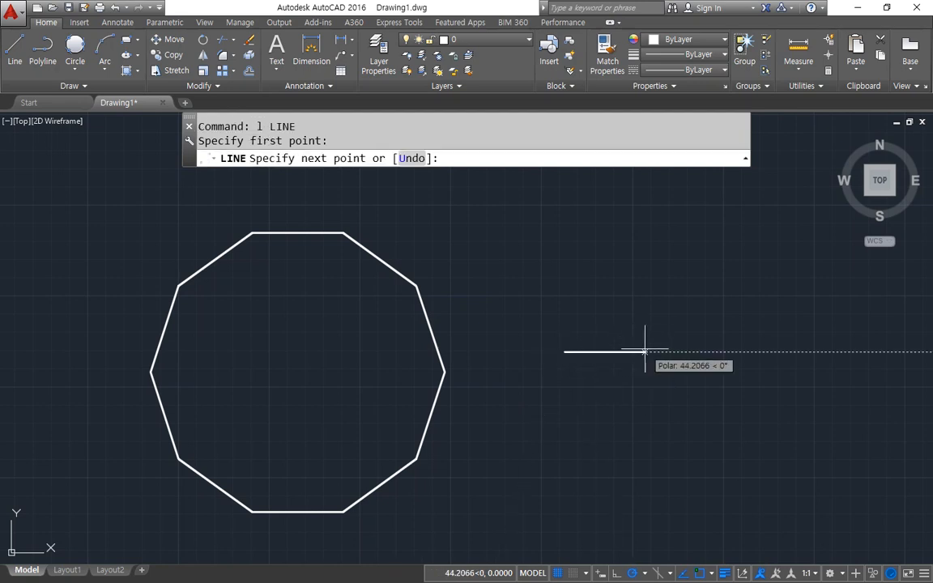
{"action": "type", "text": "100"}
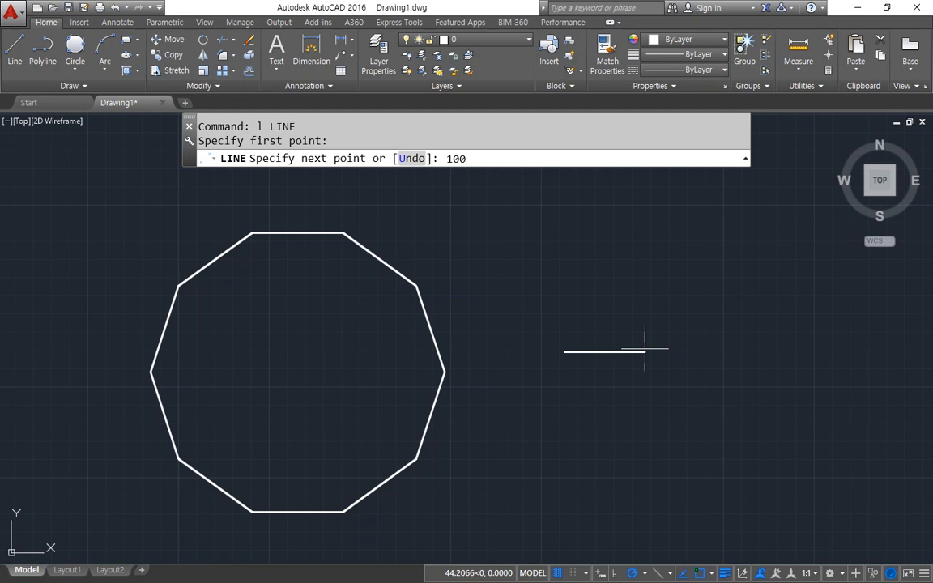
{"action": "key", "text": "Return"}
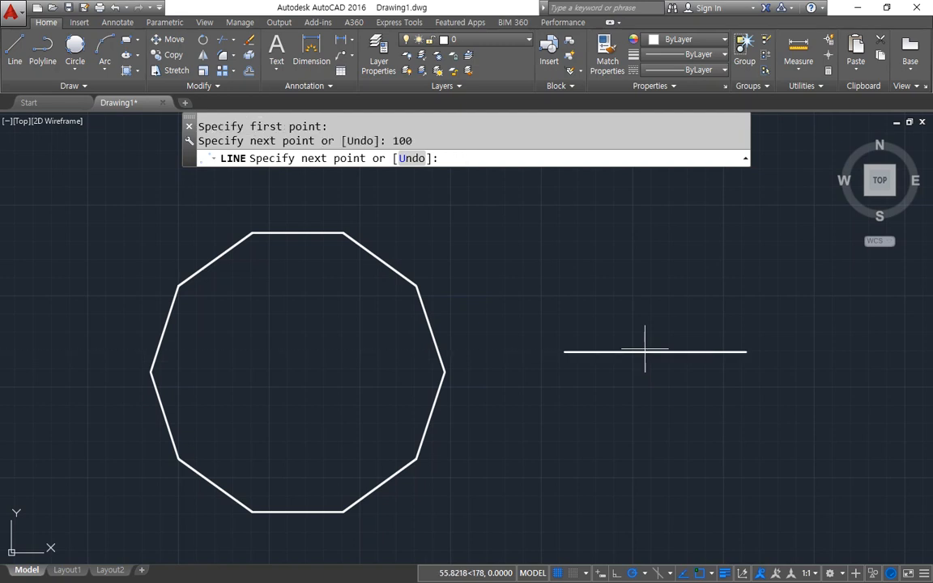
Try a 1000-unit segment at about 20°, off the polar tracking paths, from the horizontal line's end, and undo it.
{"action": "middle_click_drag", "start_coordinate": [657, 289], "coordinate": [366, 335]}
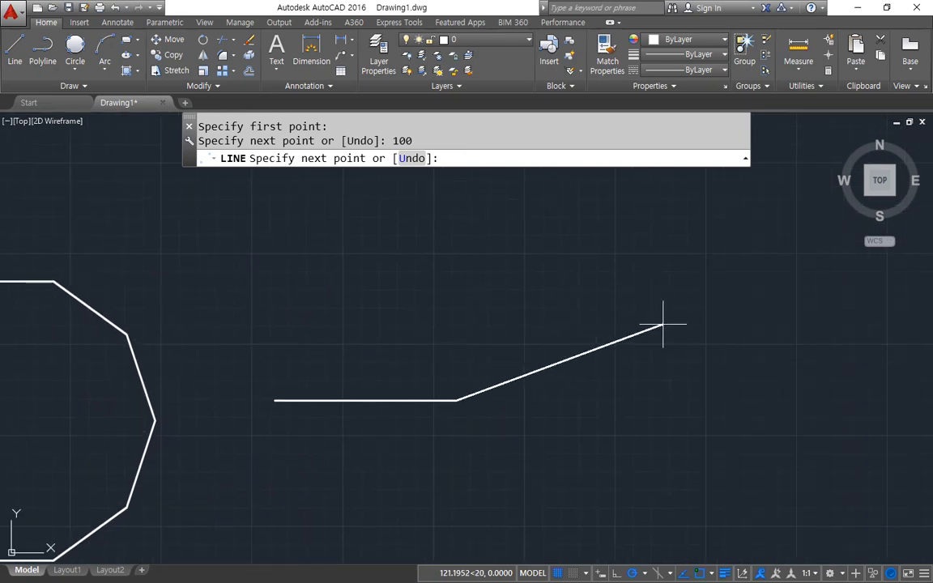
{"action": "type", "text": "1000"}
{"action": "key", "text": "Return"}
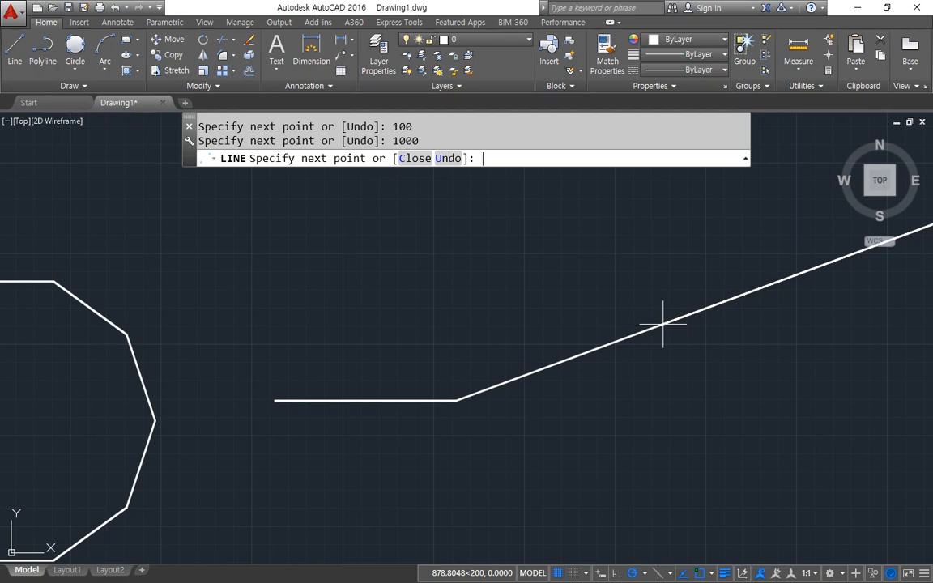
{"action": "key", "text": "ctrl+z"}
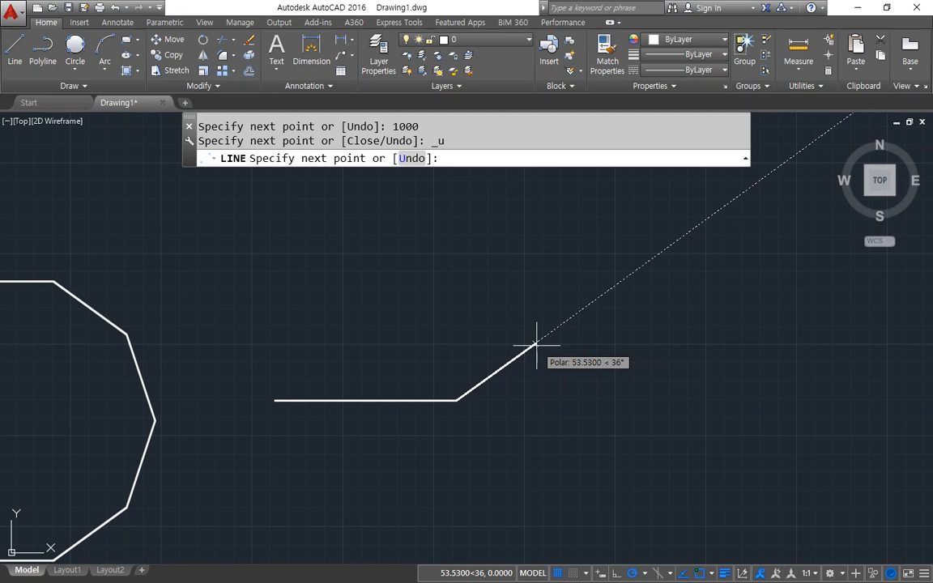
Add a 100-unit segment at a polar angle of 36° to the end of the horizontal line.
{"action": "type", "text": "100"}
{"action": "key", "text": "Return"}
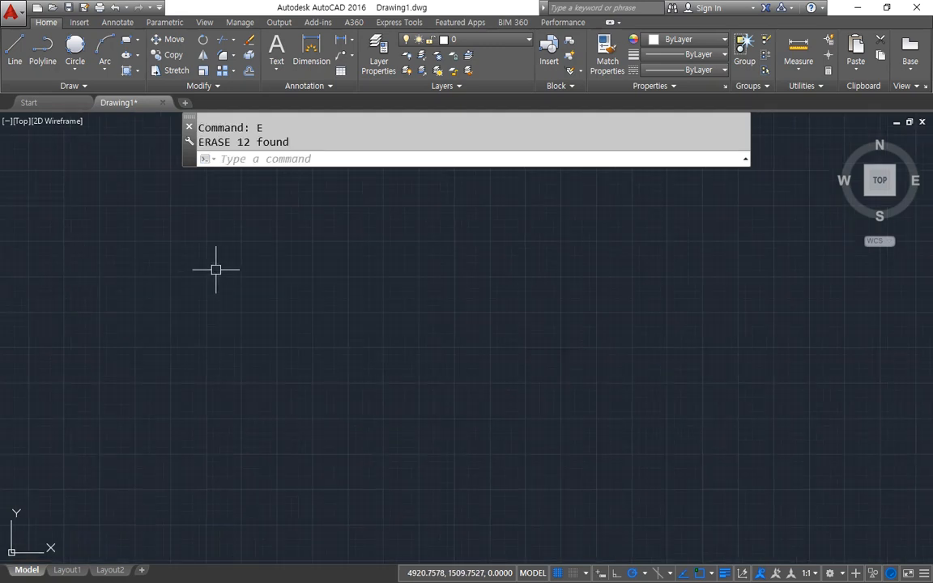
Switch to the Notepad notes on object snaps and polar tracking.
{"action": "key", "text": "alt+Tab"}
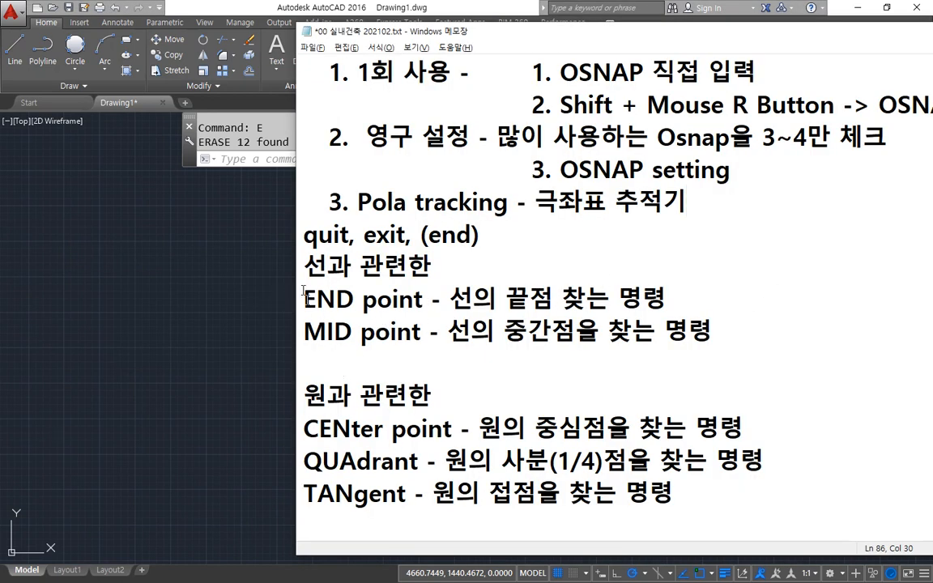
Highlight the Endpoint, Midpoint and Center point definitions in the object snap notes.
{"action": "left_click_drag", "start_coordinate": [305, 299], "coordinate": [728, 340]}
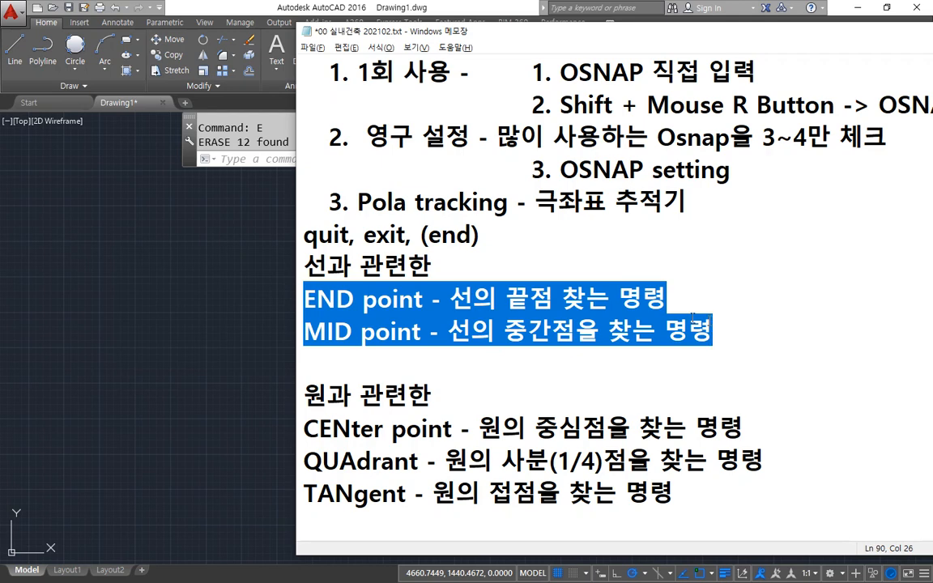
{"action": "scroll", "coordinate": [642, 296], "scroll_direction": "down", "scroll_amount": 1}
{"action": "left_click_drag", "start_coordinate": [304, 331], "coordinate": [743, 333]}
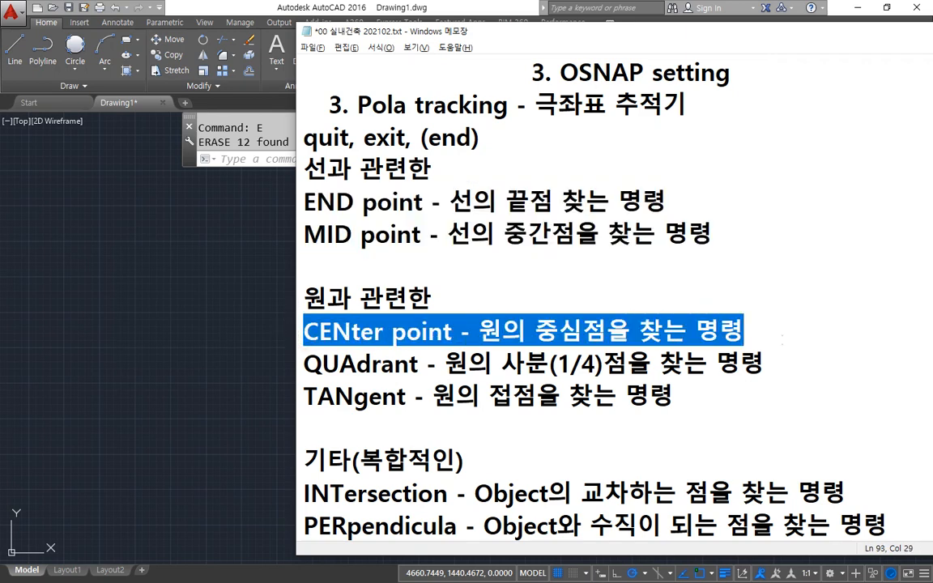
Switch to the AutoCAD drawing and erase the lines crossing the right half of the rectangle with a crossing selection.
{"action": "left_click", "coordinate": [43, 229]}
{"action": "scroll", "coordinate": [263, 361], "scroll_direction": "down", "scroll_amount": 3}
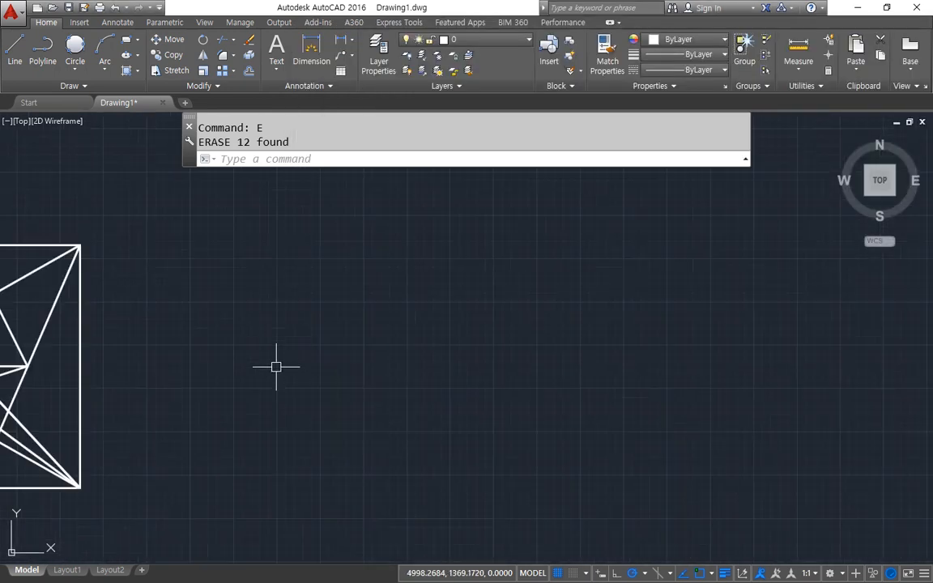
{"action": "middle_click_drag", "start_coordinate": [307, 342], "coordinate": [863, 329]}
{"action": "left_click", "coordinate": [701, 508]}
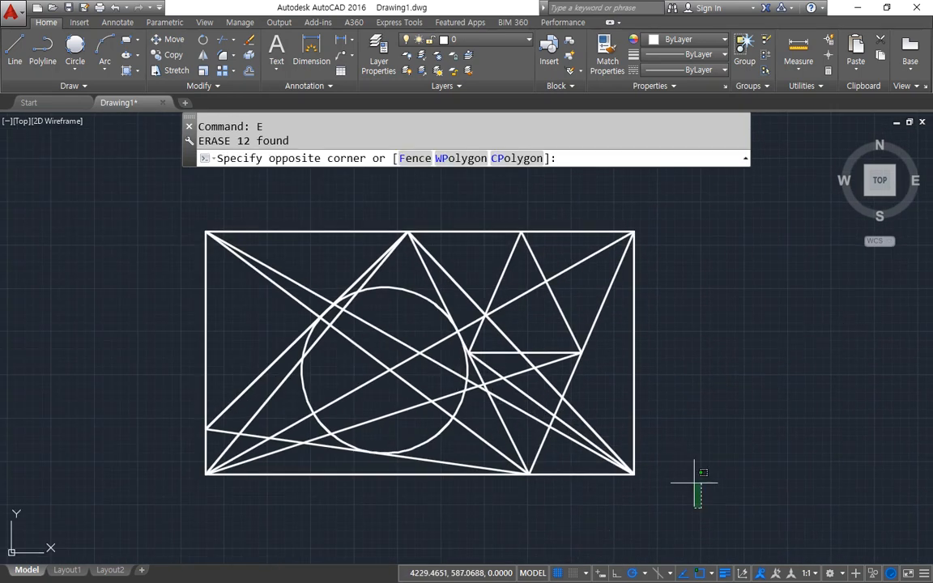
{"action": "left_click", "coordinate": [512, 195]}
{"action": "type", "text": "e"}
{"action": "key", "text": "Return"}
Erase the remaining lines around the circle's left side, keeping only the circle.
{"action": "left_click", "coordinate": [488, 193]}
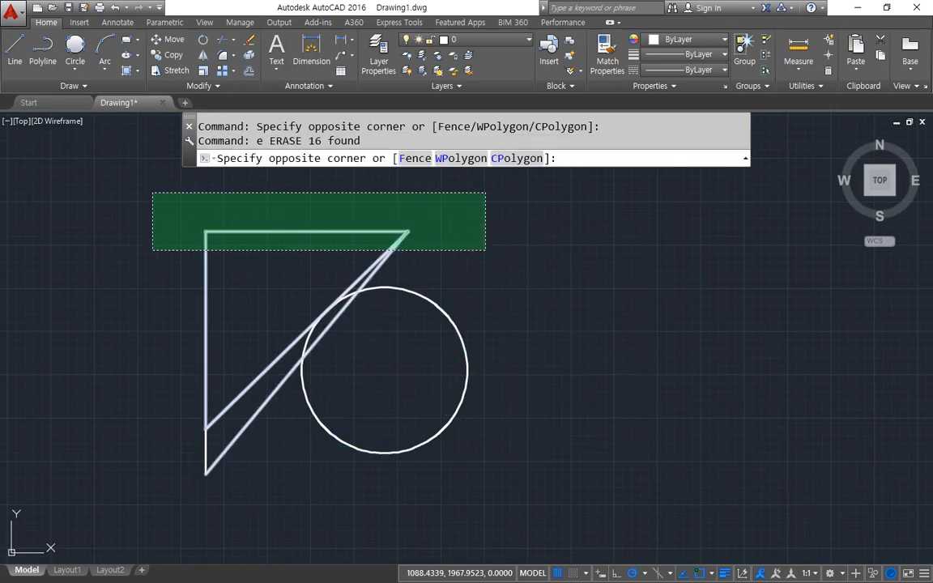
{"action": "left_click", "coordinate": [121, 428]}
{"action": "type", "text": "e"}
{"action": "key", "text": "Return"}
{"action": "left_click", "coordinate": [223, 486]}
{"action": "left_click", "coordinate": [126, 348]}
{"action": "type", "text": "e"}
{"action": "key", "text": "Return"}
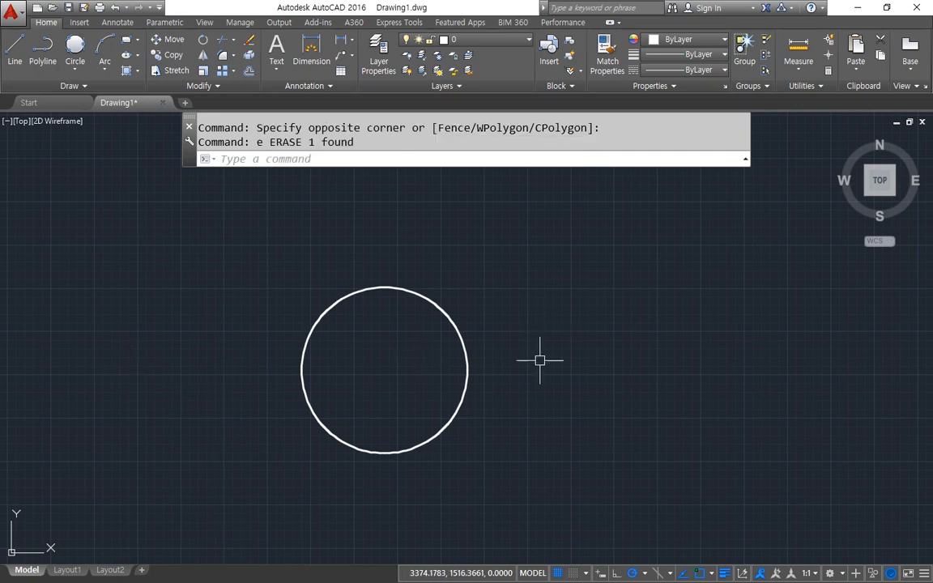
Try starting a line at the circle's center with the CEN snap override by picking the circumference, and end it without a segment.
{"action": "scroll", "coordinate": [366, 355], "scroll_direction": "up", "scroll_amount": 2}
{"action": "type", "text": "l"}
{"action": "key", "text": "Return"}
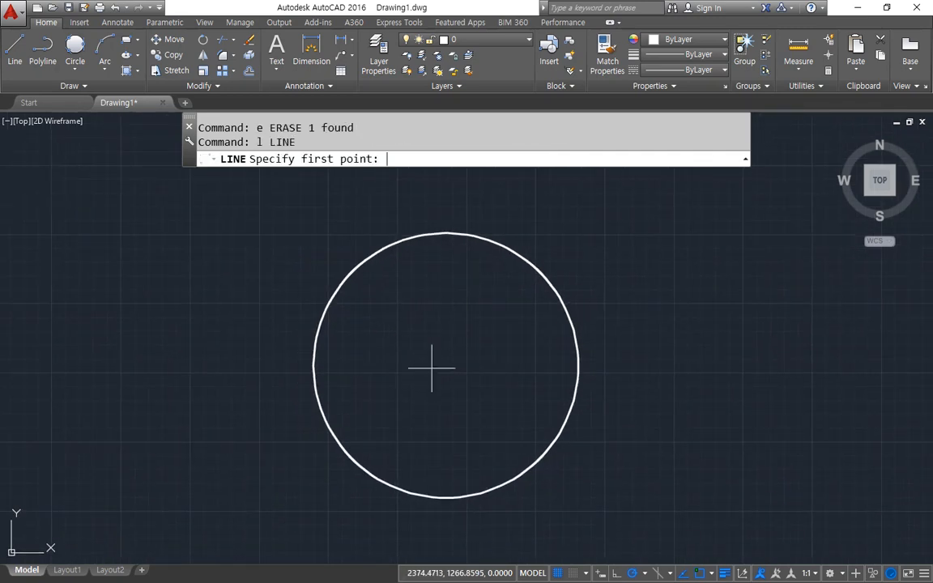
{"action": "key", "text": "F8"}
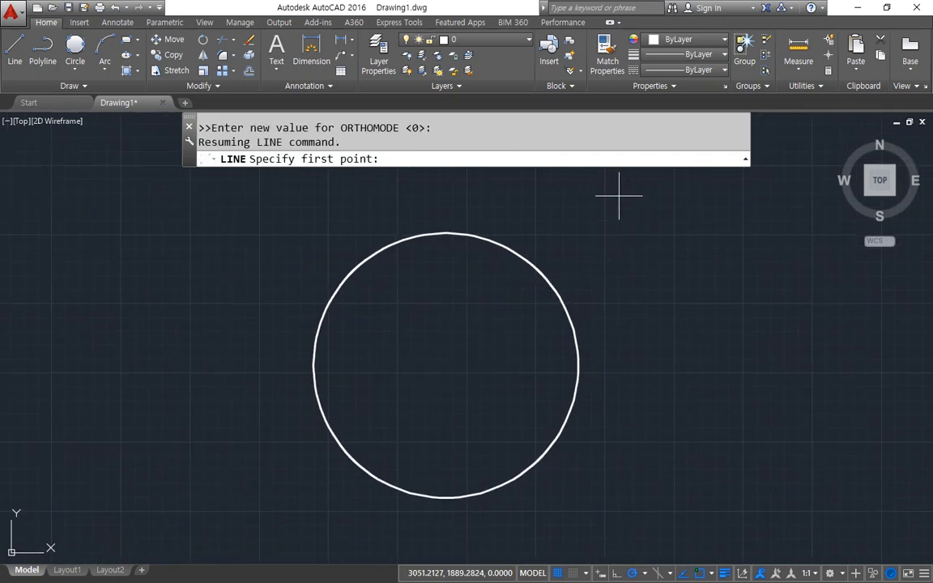
{"action": "type", "text": "cen"}
{"action": "key", "text": "Return"}
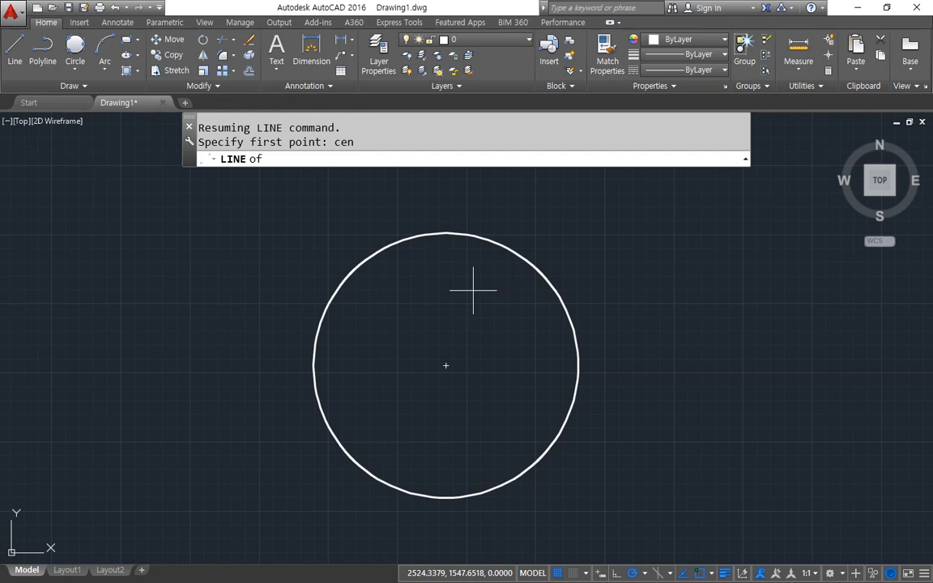
{"action": "left_click", "coordinate": [483, 242]}
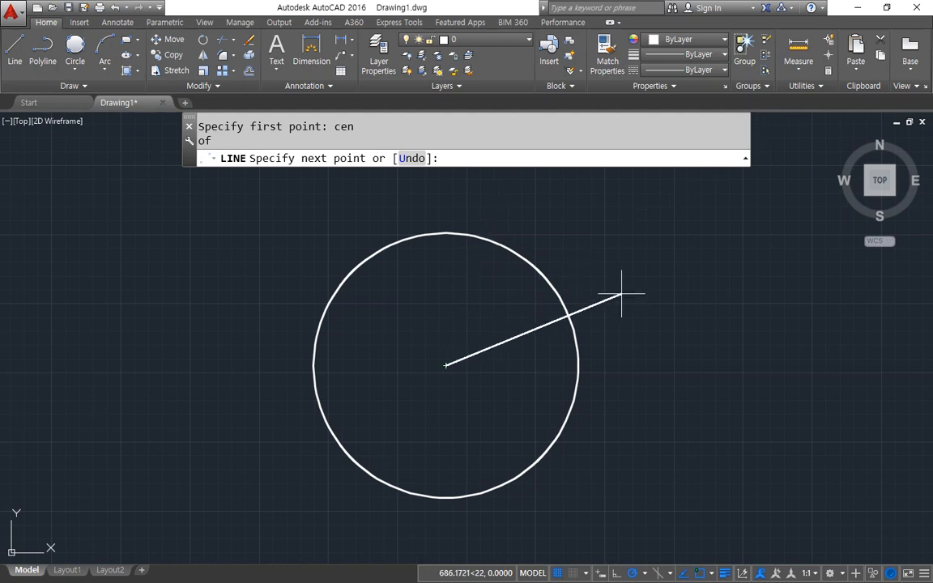
{"action": "key", "text": "Return"}
{"action": "key", "text": "Return"}
Try the CEN override again by pointing at the center mark, cancel the line, and regenerate the model.
{"action": "type", "text": "cen"}
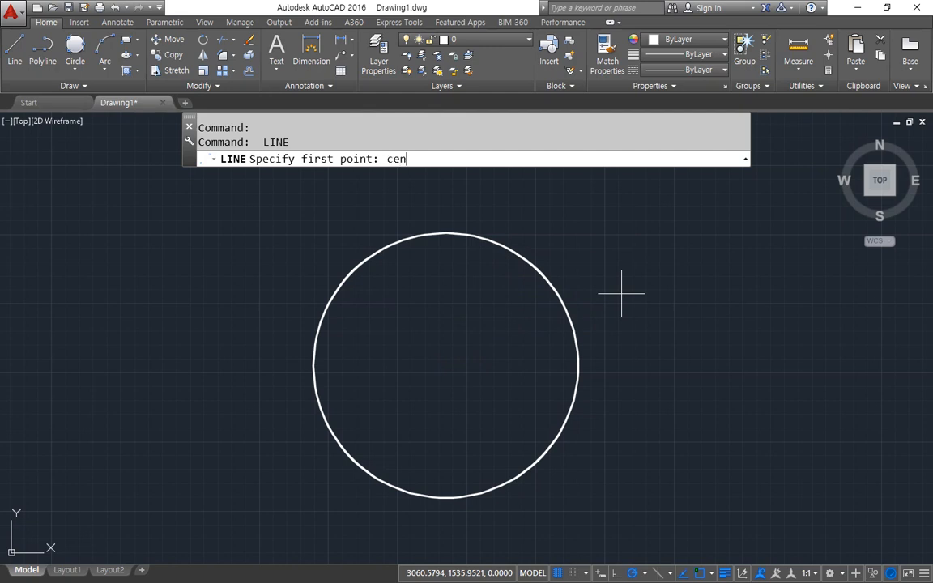
{"action": "key", "text": "Return"}
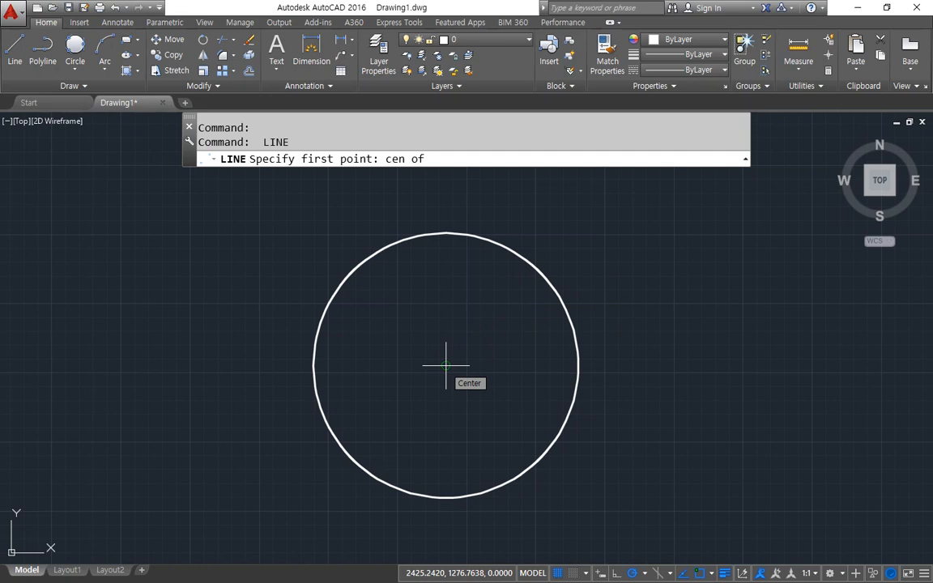
{"action": "key", "text": "Escape"}
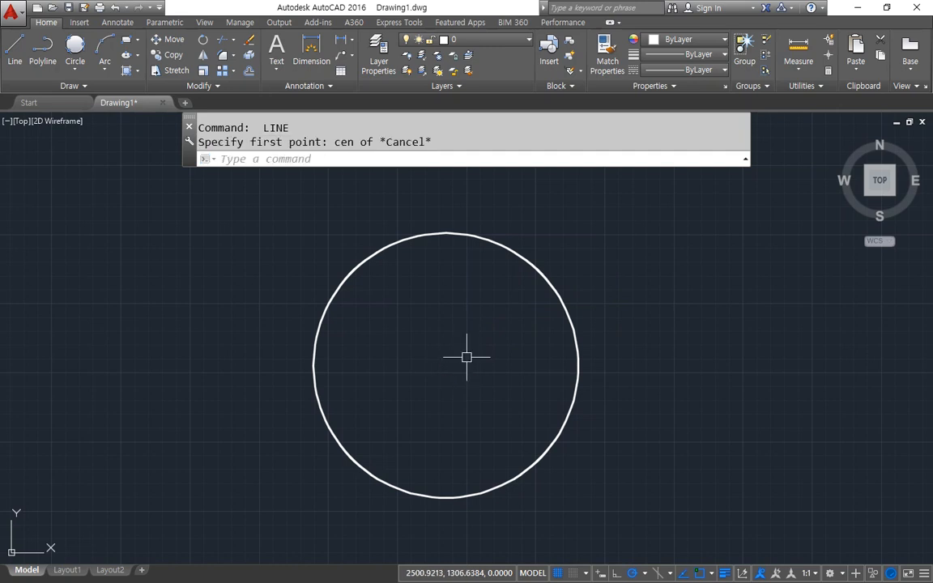
{"action": "type", "text": "re"}
{"action": "key", "text": "Return"}
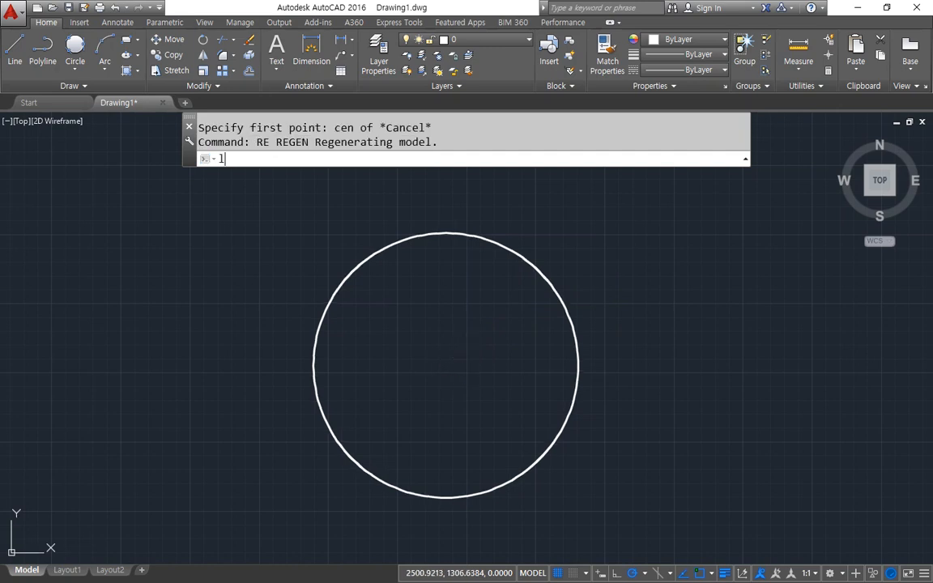
Start another line at the circle's center by picking its upper-right circumference with CEN, and cancel it.
{"action": "type", "text": "l"}
{"action": "key", "text": "Return"}
{"action": "type", "text": "cen"}
{"action": "key", "text": "space"}
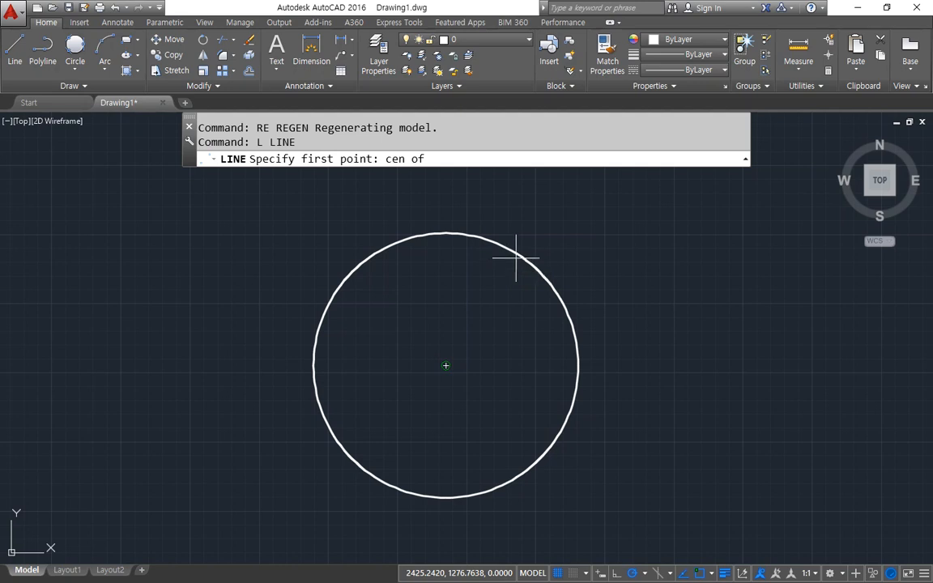
{"action": "left_click", "coordinate": [516, 259]}
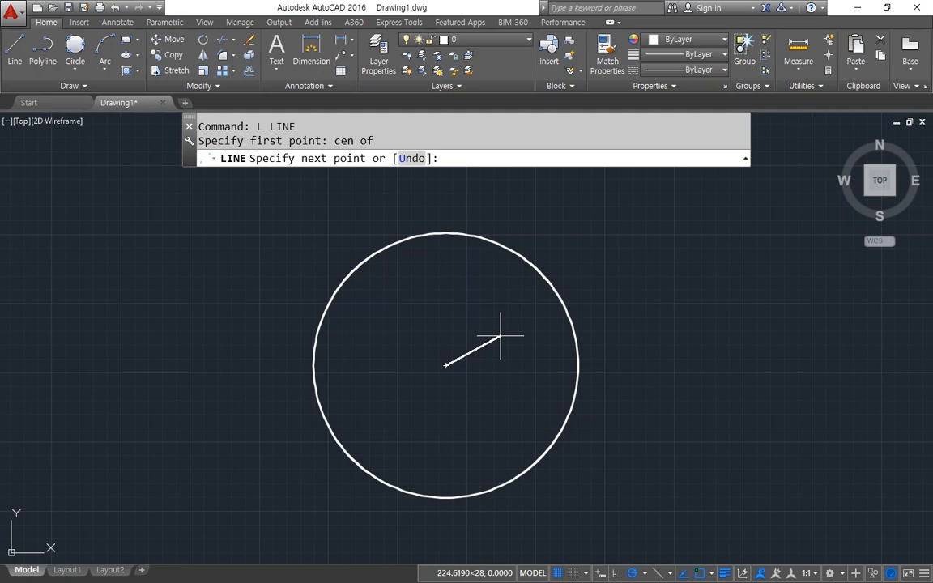
{"action": "key", "text": "Escape"}
Restart the Line command and enable the Quadrant running object snap.
{"action": "key", "text": "Return"}
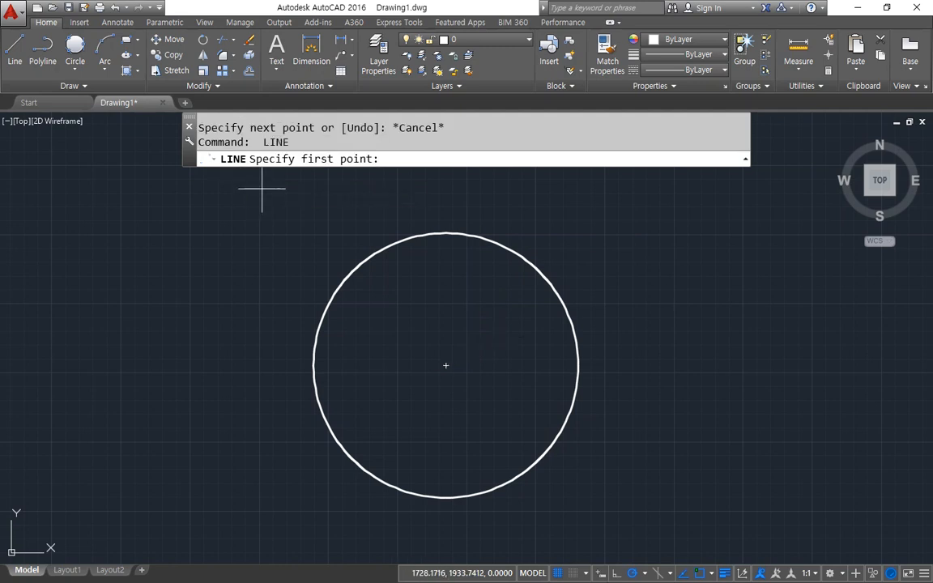
{"action": "left_click", "coordinate": [710, 575]}
{"action": "left_click", "coordinate": [664, 503]}
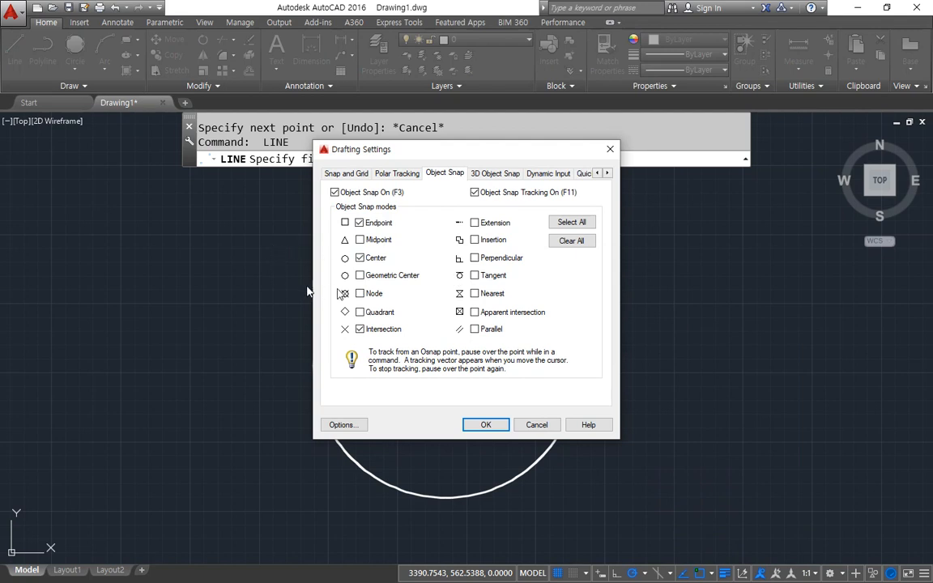
{"action": "left_click", "coordinate": [360, 312]}
{"action": "left_click", "coordinate": [489, 425]}
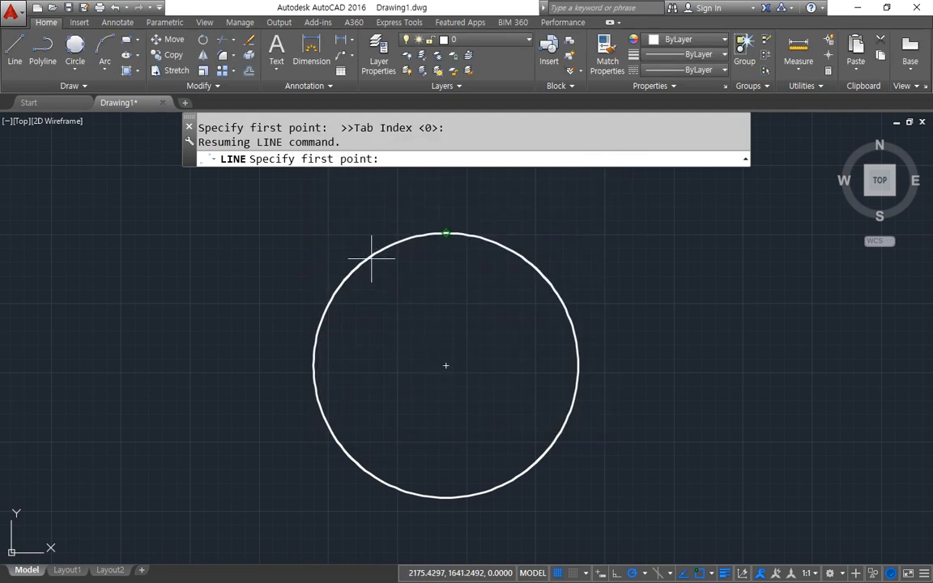
Draw a horizontal and a vertical line across the circle between its opposite quadrant points.
{"action": "left_click", "coordinate": [574, 331]}
{"action": "left_click", "coordinate": [317, 326]}
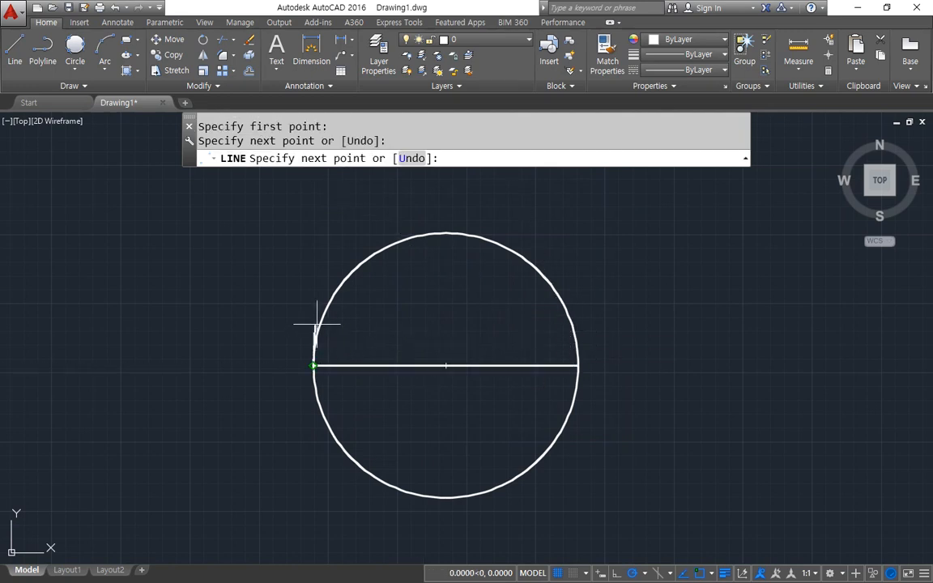
{"action": "key", "text": "Return"}
{"action": "key", "text": "Return"}
{"action": "left_click", "coordinate": [470, 231]}
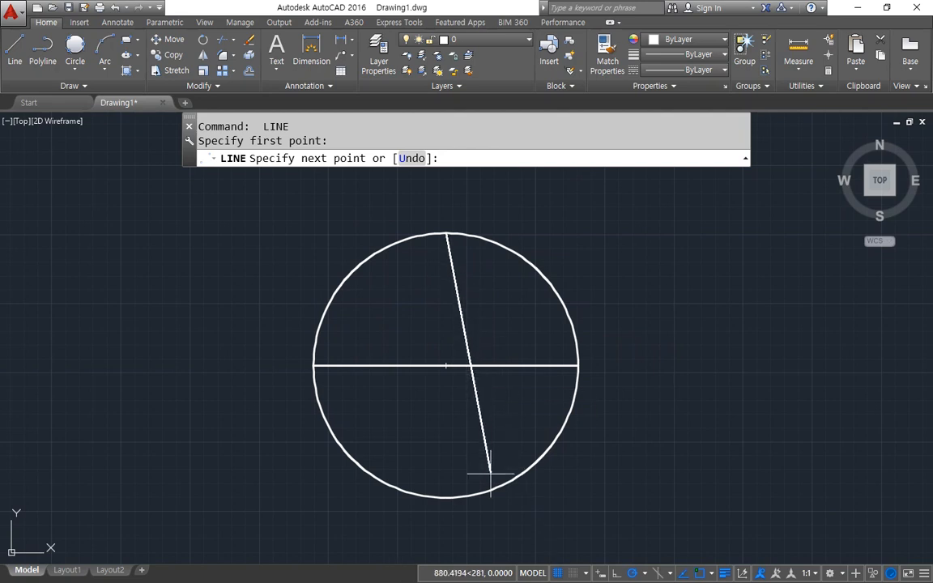
{"action": "left_click", "coordinate": [446, 496]}
{"action": "key", "text": "Return"}
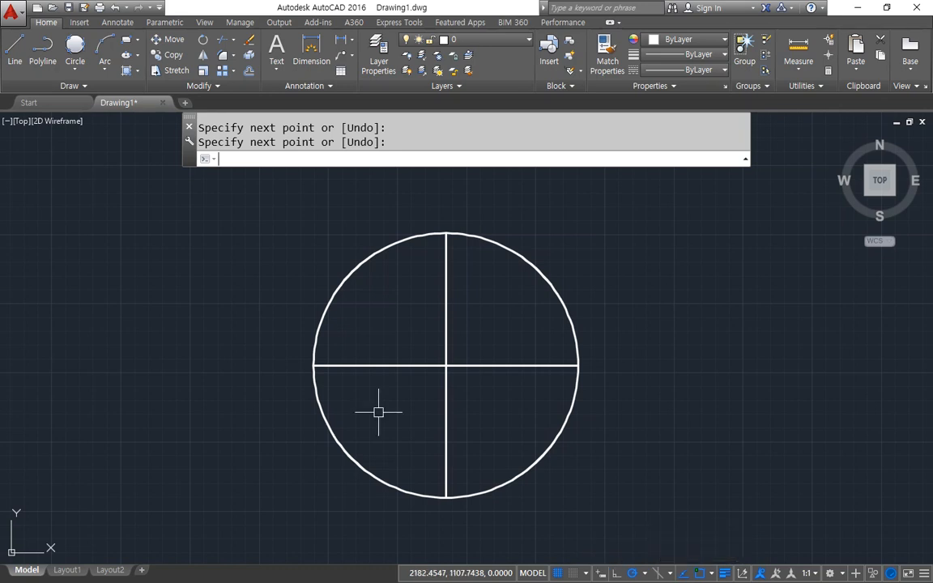
Erase the two lines crossing inside the circle.
{"action": "middle_click_drag", "start_coordinate": [613, 262], "coordinate": [606, 260]}
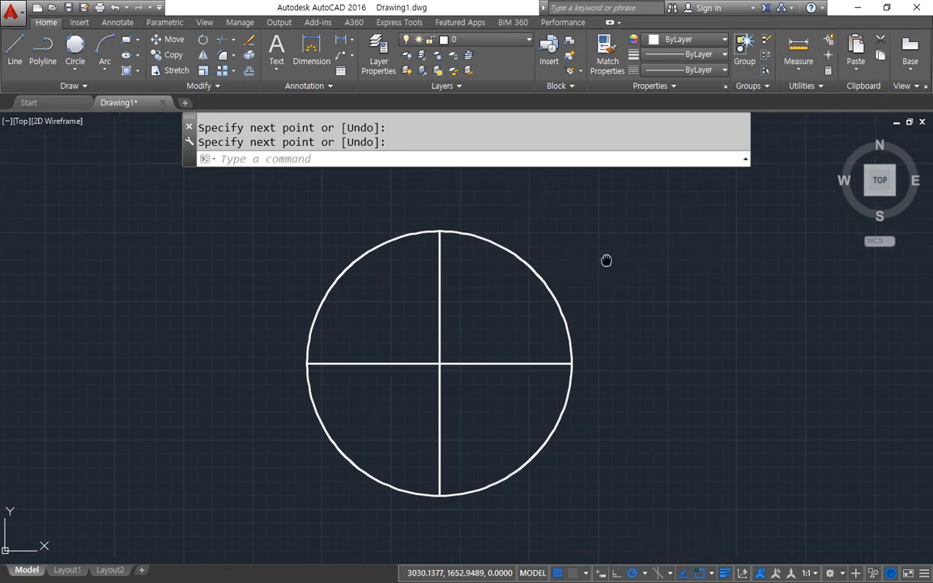
{"action": "left_click", "coordinate": [459, 387]}
{"action": "left_click", "coordinate": [409, 339]}
{"action": "type", "text": "e"}
{"action": "key", "text": "Return"}
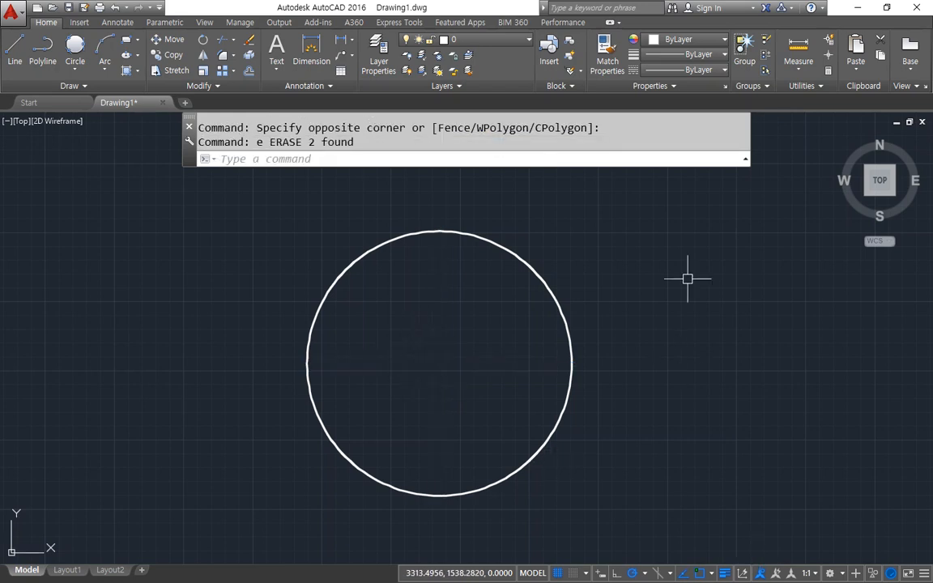
Turn off the Quadrant and Center running object snaps and turn on Tangent.
{"action": "left_click", "coordinate": [711, 573]}
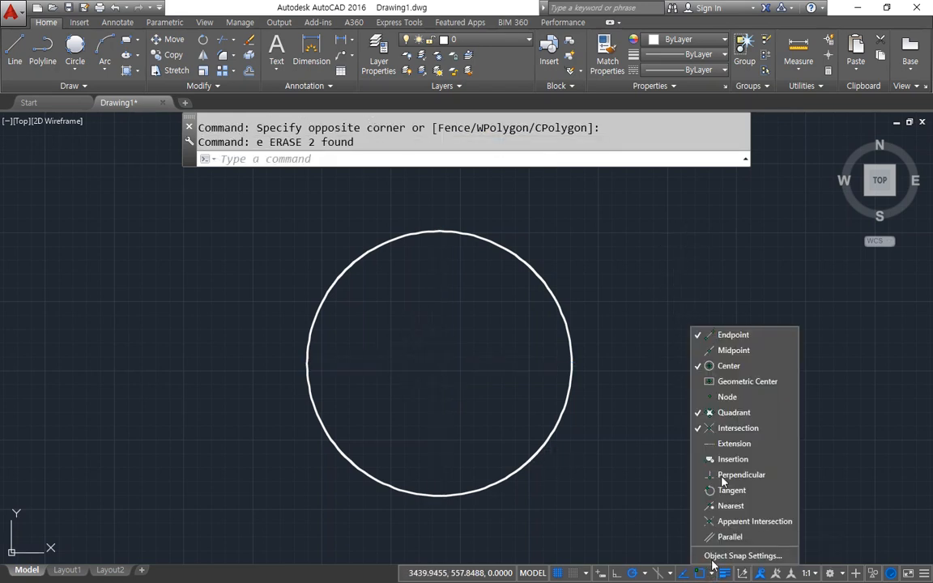
{"action": "left_click", "coordinate": [772, 416]}
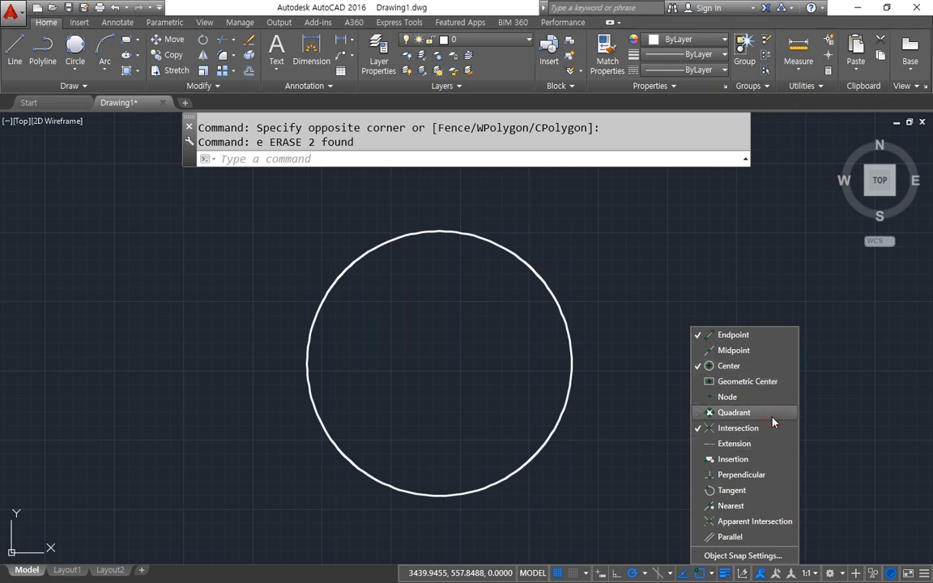
{"action": "left_click", "coordinate": [763, 503]}
{"action": "left_click", "coordinate": [763, 505]}
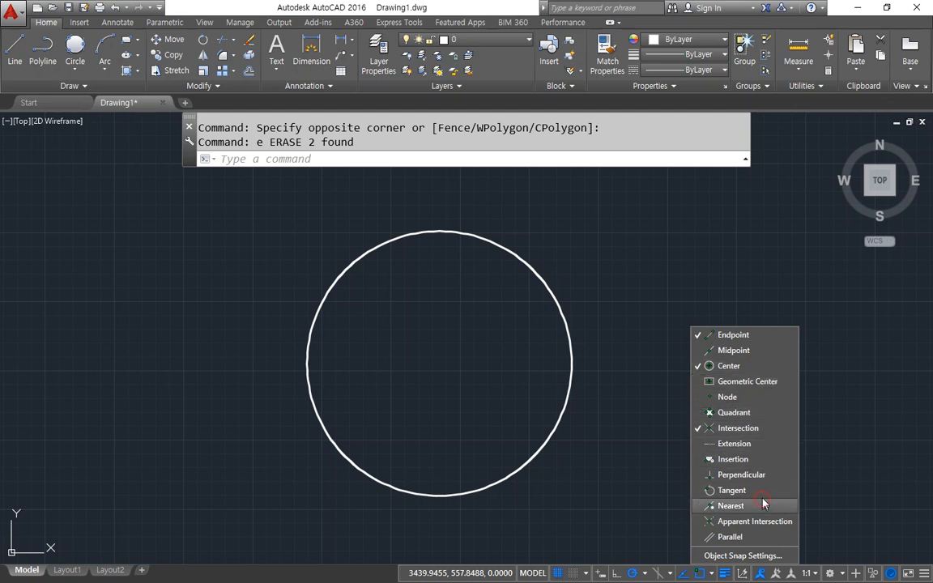
{"action": "left_click", "coordinate": [762, 491]}
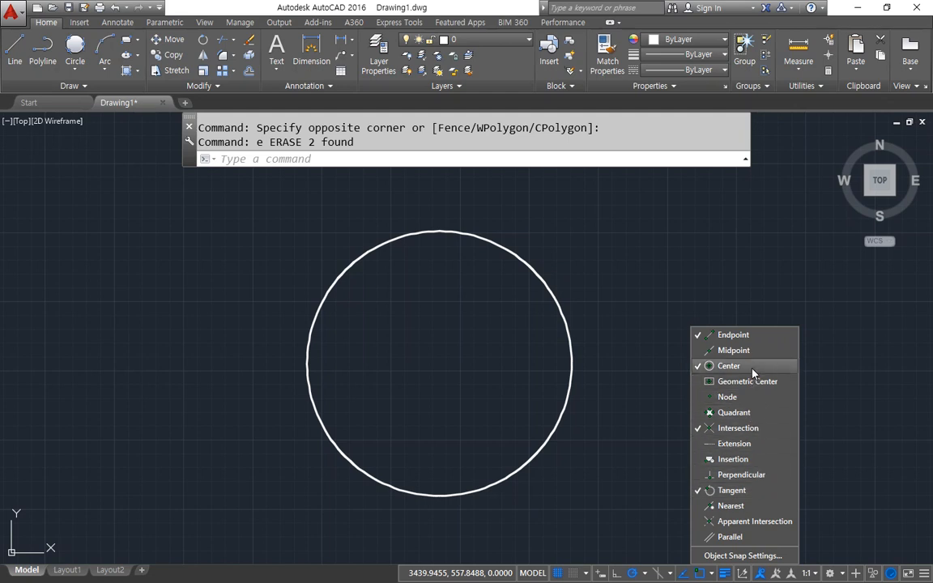
{"action": "left_click", "coordinate": [719, 367]}
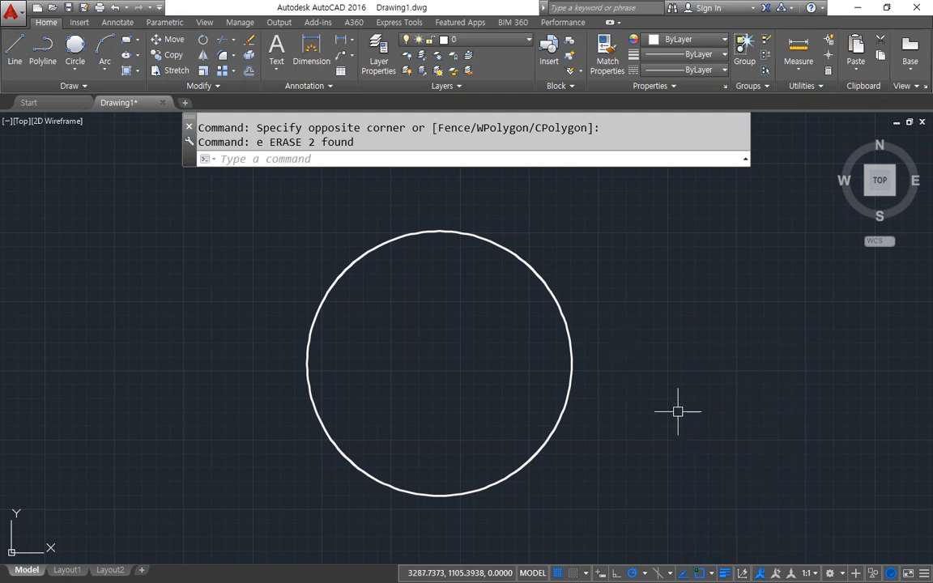
Draw a line tangent to the circle's upper right out to a point on the right, and back tangent to its lower right.
{"action": "type", "text": "l"}
{"action": "key", "text": "Return"}
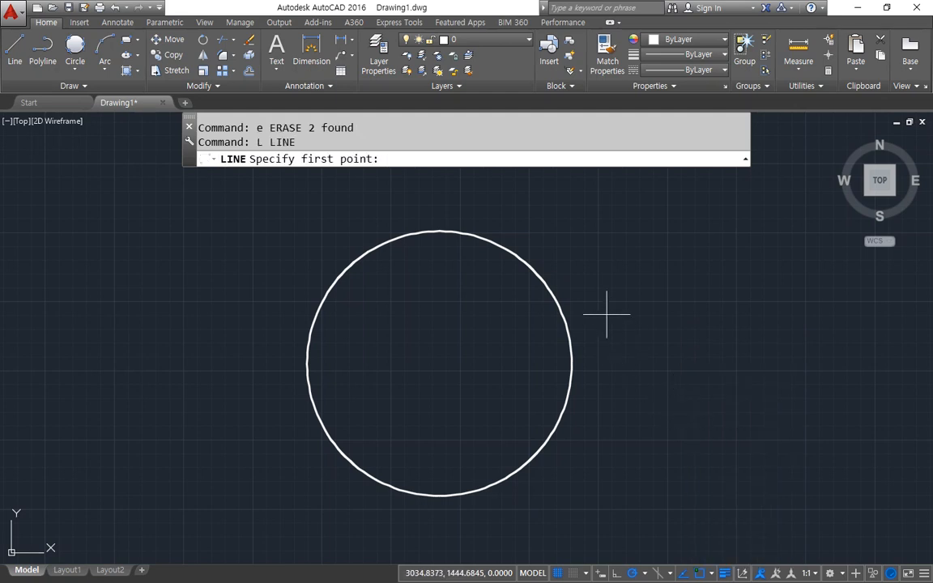
{"action": "left_click", "coordinate": [502, 252]}
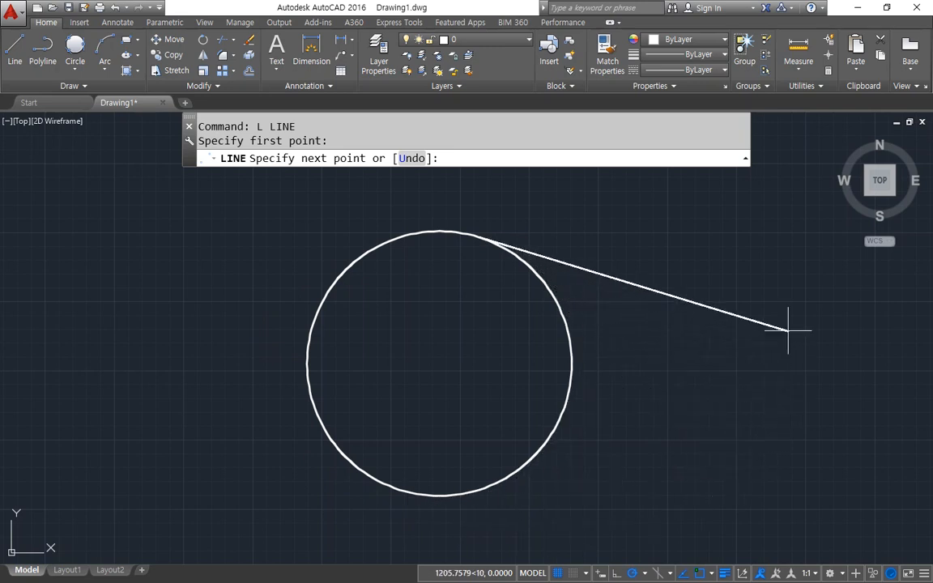
{"action": "left_click", "coordinate": [842, 333]}
{"action": "middle_click_drag", "start_coordinate": [684, 390], "coordinate": [605, 369]}
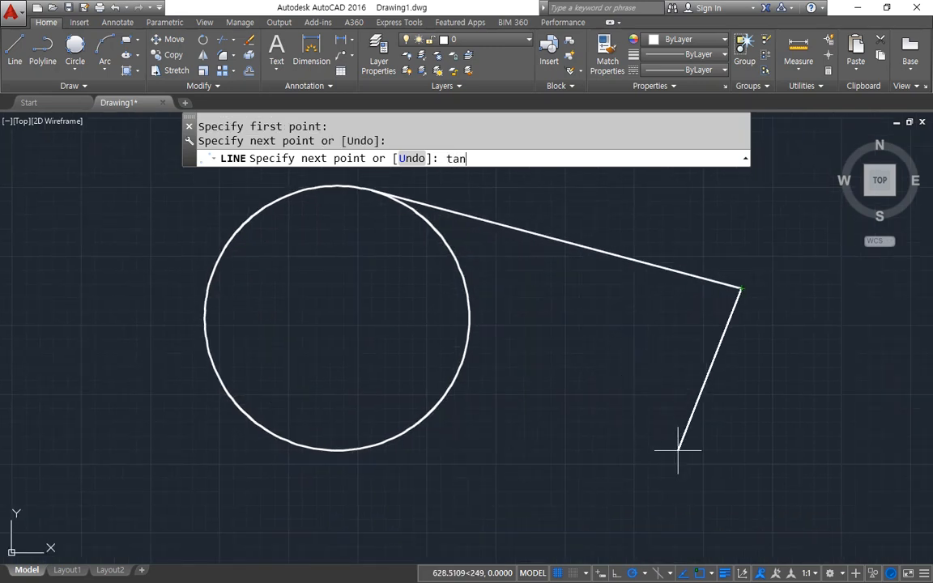
{"action": "key", "text": "BackSpace"}
{"action": "key", "text": "BackSpace"}
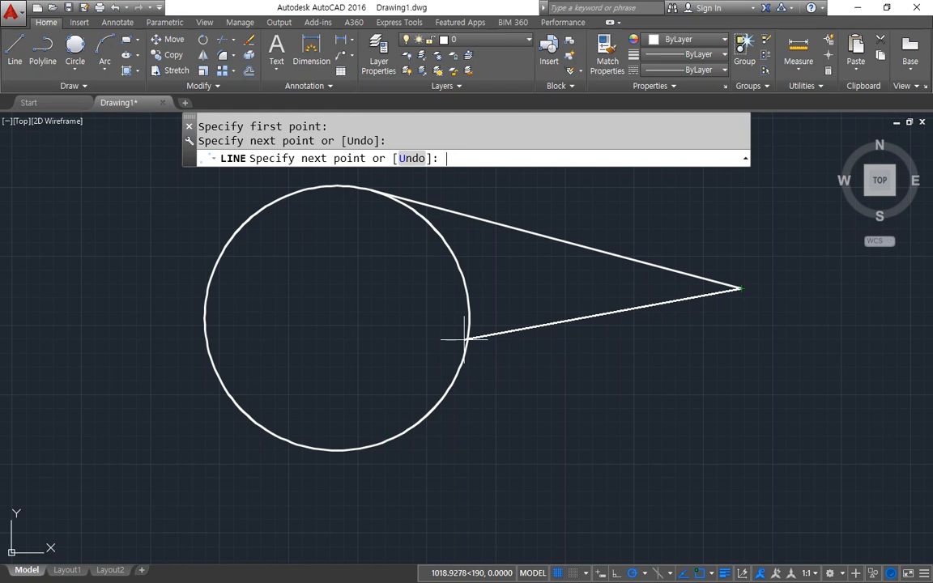
{"action": "left_click", "coordinate": [463, 347]}
{"action": "middle_click_drag", "start_coordinate": [239, 405], "coordinate": [416, 431]}
{"action": "key", "text": "Return"}
Draw a line tangent to the circle's upper left, ending at a free point far to the left.
{"action": "key", "text": "Return"}
{"action": "left_click", "coordinate": [446, 235]}
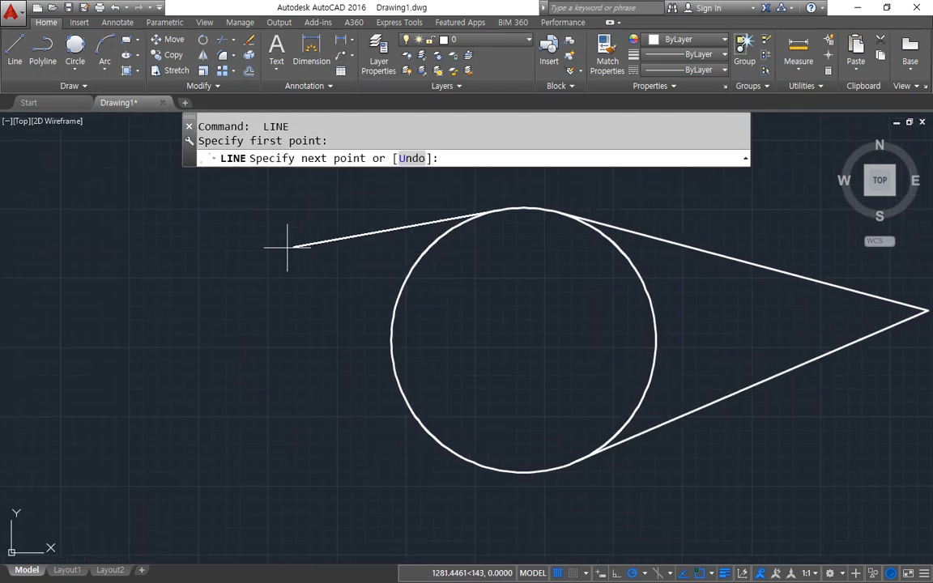
{"action": "left_click", "coordinate": [96, 274]}
Draw a line from the free end of the far-left tangent line to the circle's lower left, tangent to the circle.
{"action": "key", "text": "Return"}
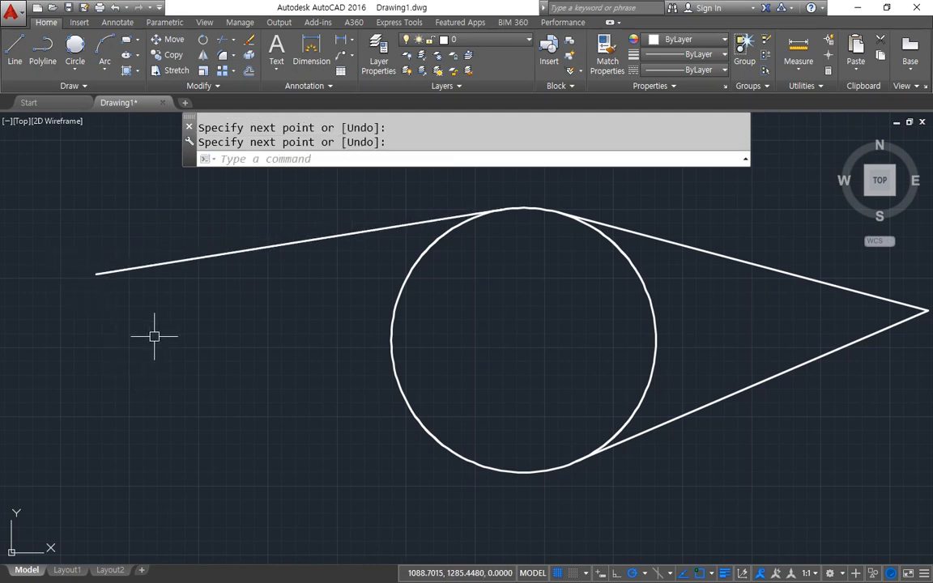
{"action": "key", "text": "Return"}
{"action": "left_click", "coordinate": [97, 274]}
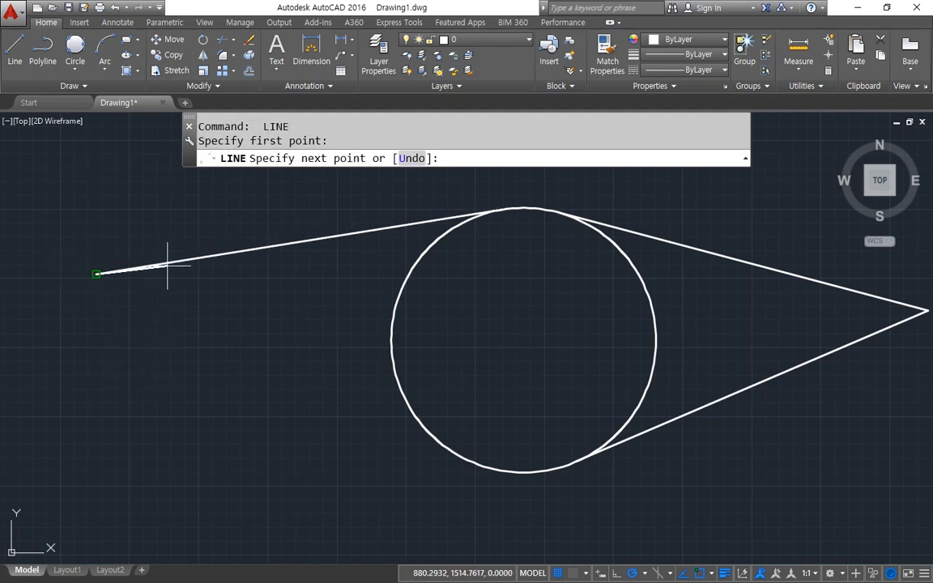
{"action": "left_click", "coordinate": [402, 366]}
{"action": "key", "text": "Return"}
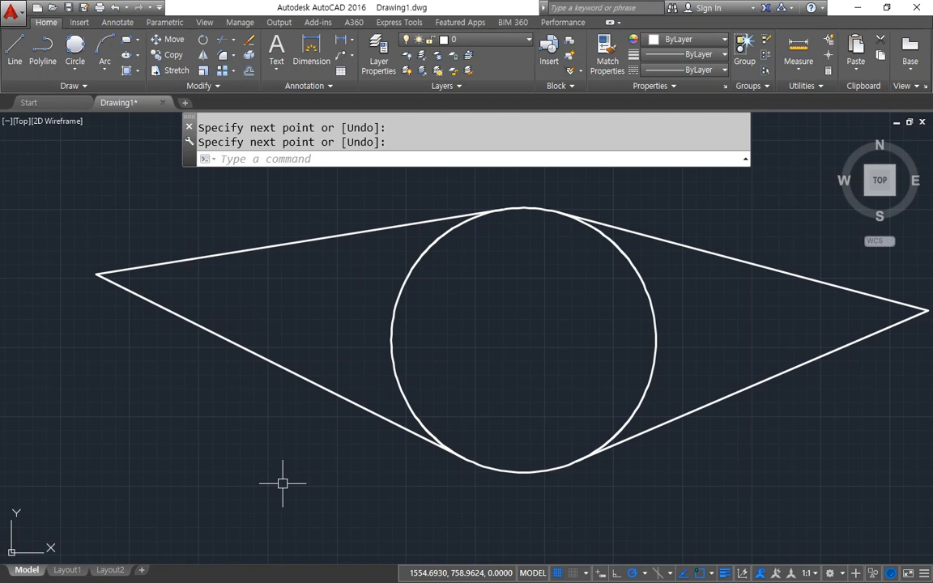
Erase the circle and its four tangent lines, and draw a long horizontal line across the middle of the empty drawing.
{"action": "key", "text": "Delete"}
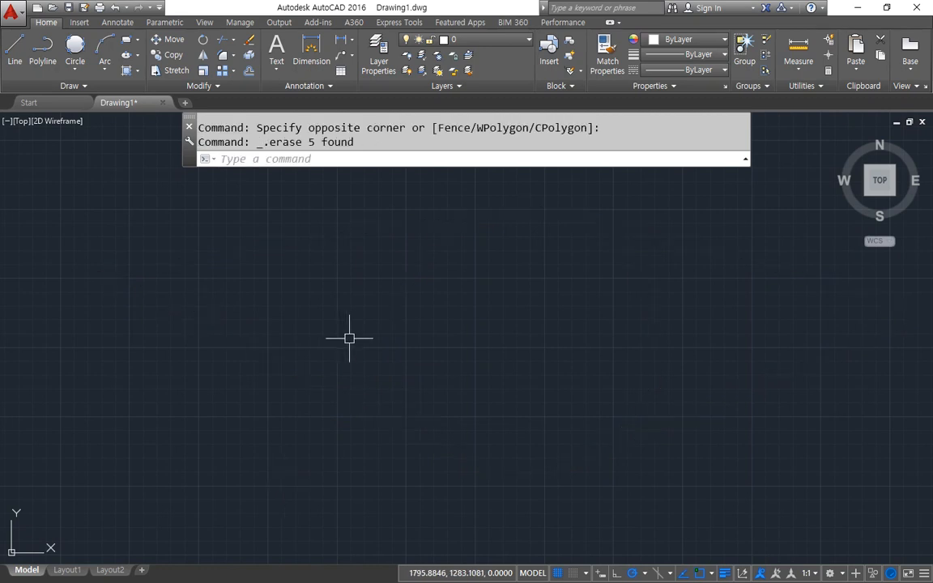
{"action": "type", "text": "l"}
{"action": "key", "text": "space"}
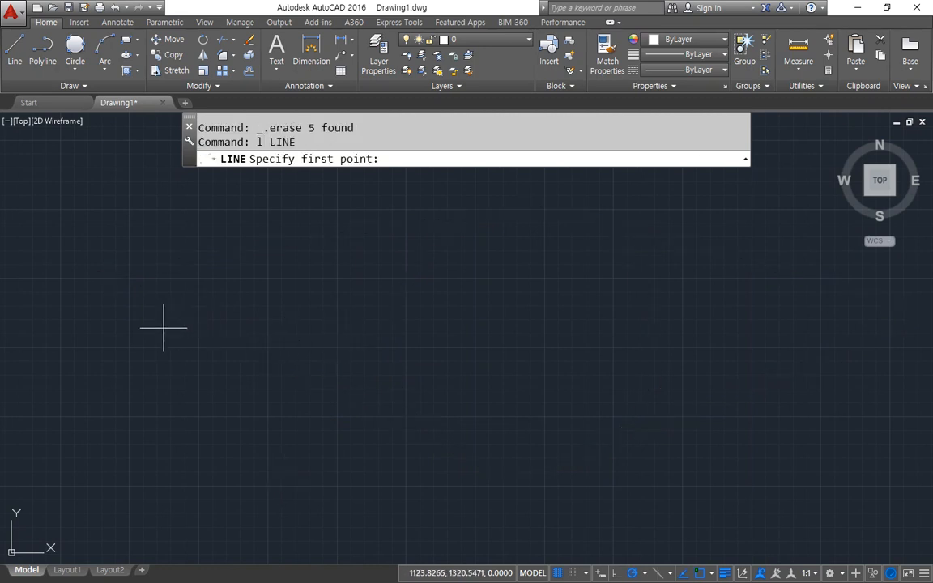
{"action": "left_click", "coordinate": [163, 328]}
{"action": "left_click", "coordinate": [808, 328]}
{"action": "key", "text": "Return"}
Draw a circle with a radius of about 392 centered just above the right part of the horizontal line, so it crosses the line.
{"action": "type", "text": "c"}
{"action": "key", "text": "space"}
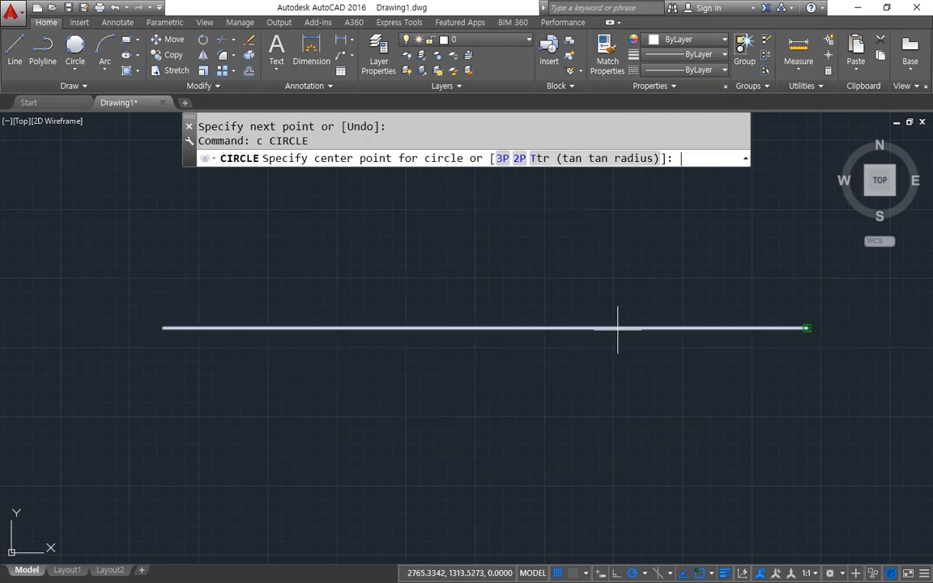
{"action": "left_click", "coordinate": [638, 319]}
{"action": "left_click", "coordinate": [638, 211]}
{"action": "key", "text": "space"}
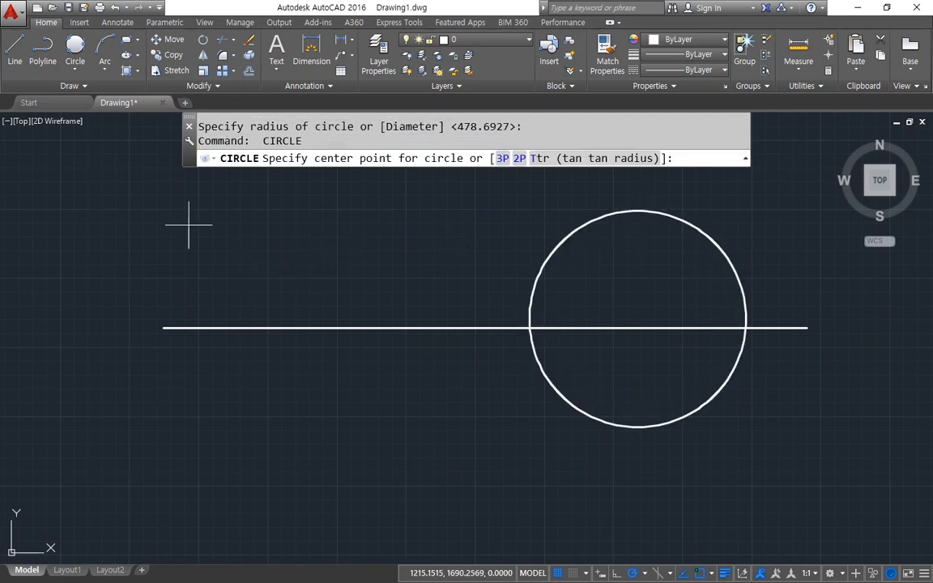
{"action": "key", "text": "Escape"}
Draw a slanted line running from the upper right to the lower left across the left part of the horizontal line.
{"action": "type", "text": "l"}
{"action": "key", "text": "space"}
{"action": "left_click", "coordinate": [335, 194]}
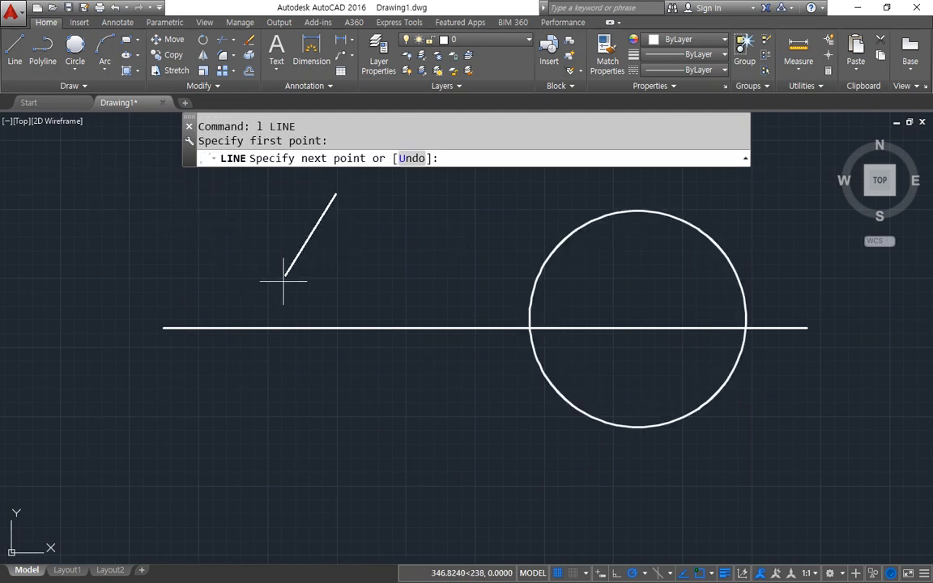
{"action": "left_click", "coordinate": [224, 467]}
{"action": "key", "text": "space"}
{"action": "key", "text": "ctrl+2"}
{"action": "mouse_move", "coordinate": [290, 373]}
{"action": "left_mouse_down"}
{"action": "mouse_move", "coordinate": [275, 286]}
{"action": "mouse_move", "coordinate": [290, 365]}
{"action": "left_mouse_up"}
{"action": "key", "text": "Escape"}
Draw a larger circle centered above and slightly right of the first one, overlapping the first circle's upper part.
{"action": "middle_click_drag", "start_coordinate": [619, 279], "coordinate": [554, 405]}
{"action": "type", "text": "c"}
{"action": "key", "text": "space"}
{"action": "left_click", "coordinate": [621, 228]}
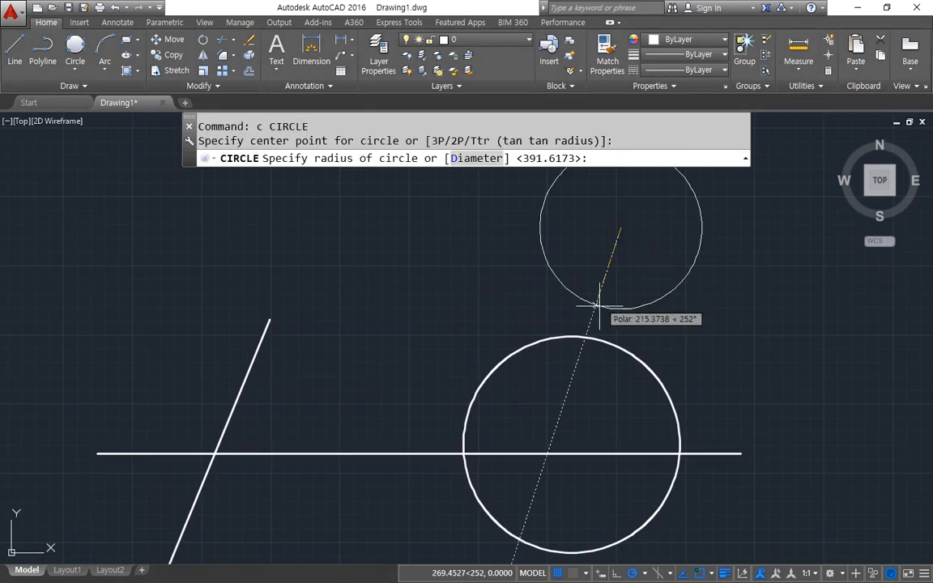
{"action": "left_click", "coordinate": [550, 388]}
{"action": "key", "text": "ctrl+2"}
{"action": "mouse_move", "coordinate": [685, 431]}
{"action": "left_mouse_down"}
{"action": "mouse_move", "coordinate": [661, 354]}
{"action": "mouse_move", "coordinate": [705, 419]}
{"action": "left_mouse_up"}
{"action": "left_click_drag", "start_coordinate": [466, 501], "coordinate": [497, 455]}
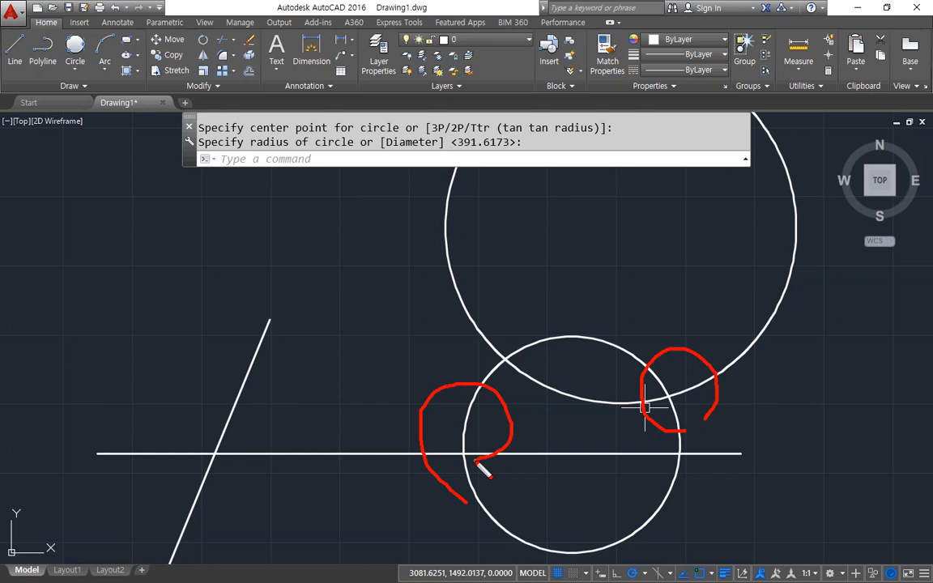
{"action": "left_click_drag", "start_coordinate": [480, 358], "coordinate": [523, 394]}
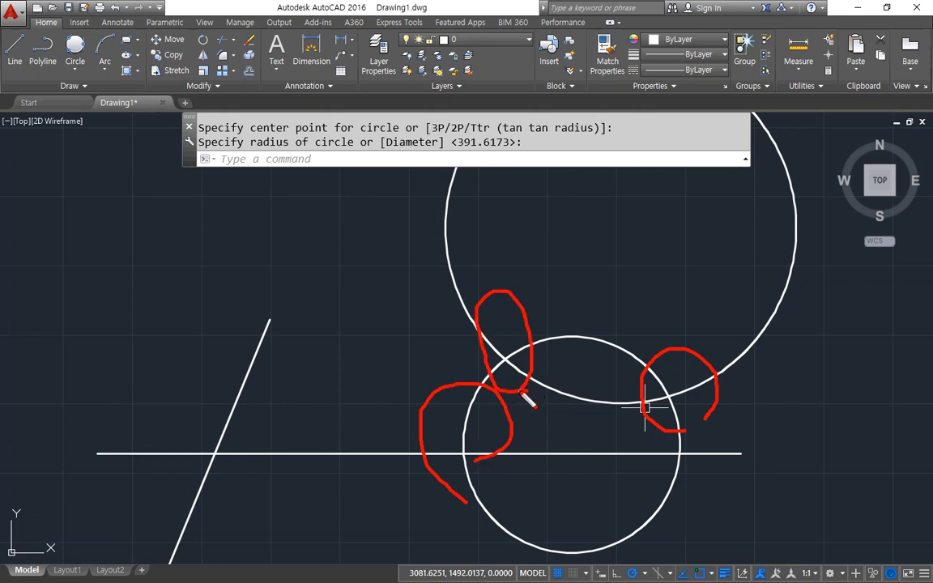
{"action": "key", "text": "Escape"}
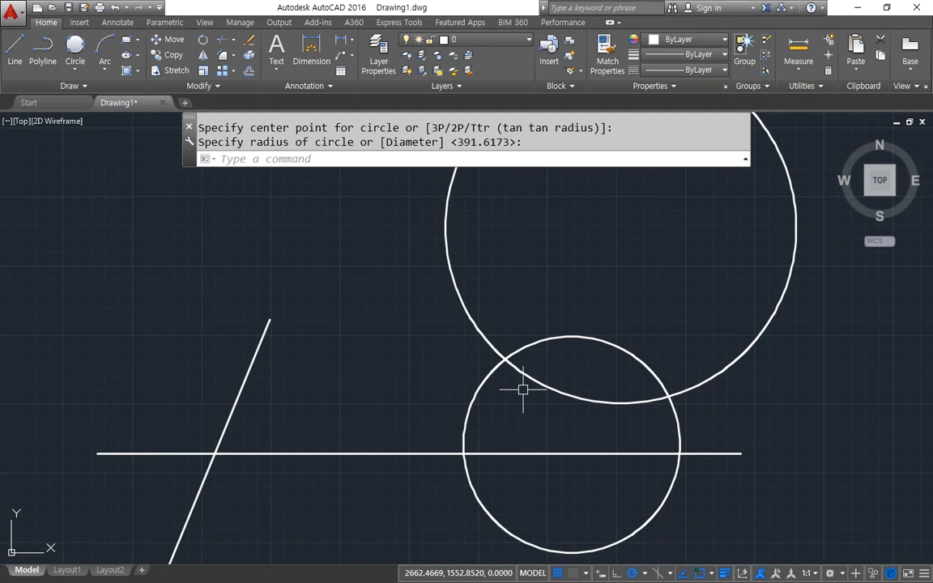
Turn off the Tangent running object snap and turn on Center.
{"action": "left_click", "coordinate": [712, 573]}
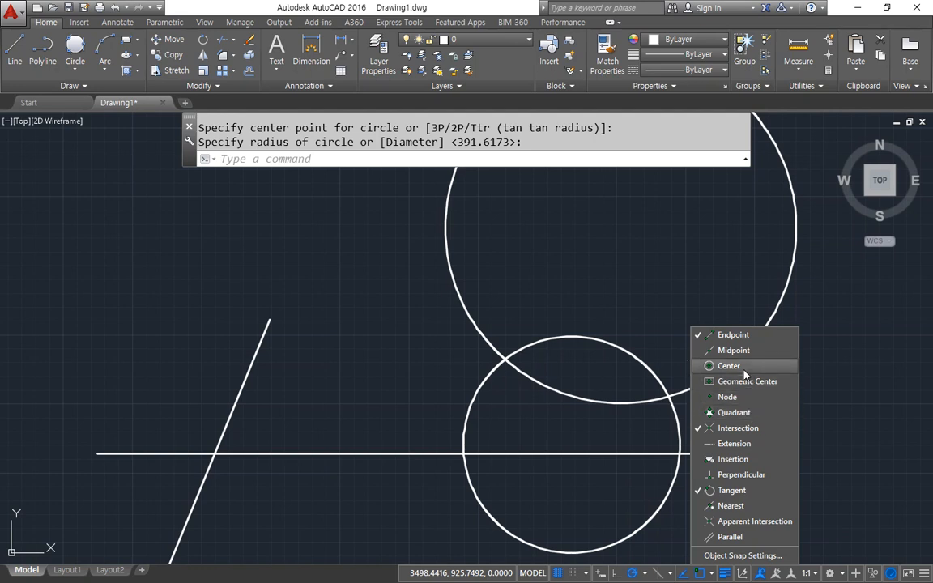
{"action": "left_click", "coordinate": [737, 491]}
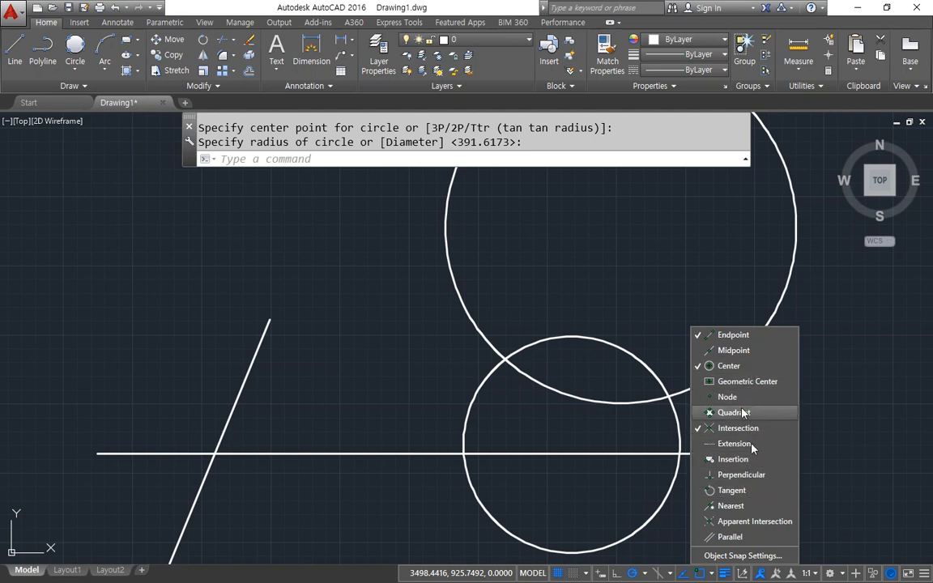
{"action": "left_click", "coordinate": [320, 351]}
Draw a line from the intersection of the slanted and horizontal lines to a free point at the upper left.
{"action": "middle_click_drag", "start_coordinate": [360, 308], "coordinate": [427, 307]}
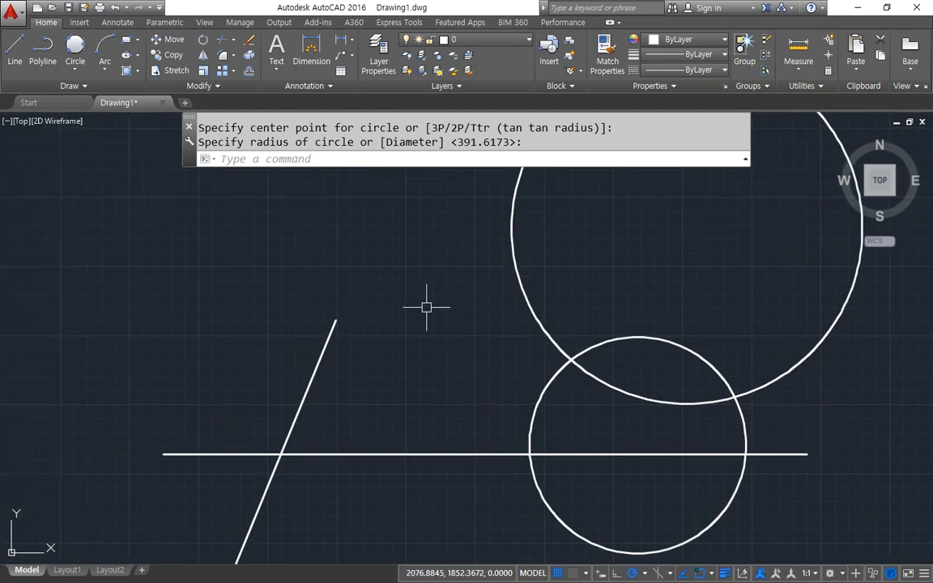
{"action": "type", "text": "l"}
{"action": "key", "text": "Return"}
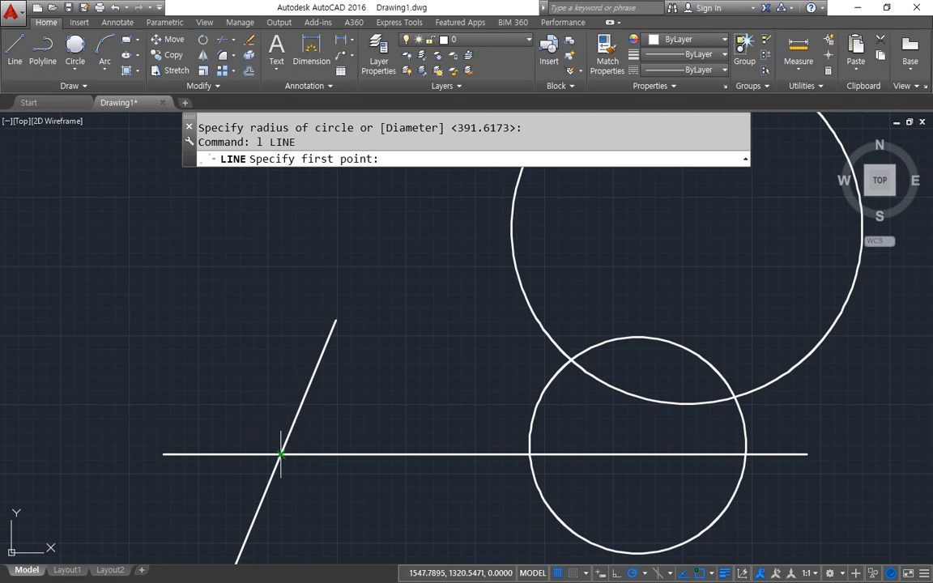
{"action": "left_click", "coordinate": [280, 454]}
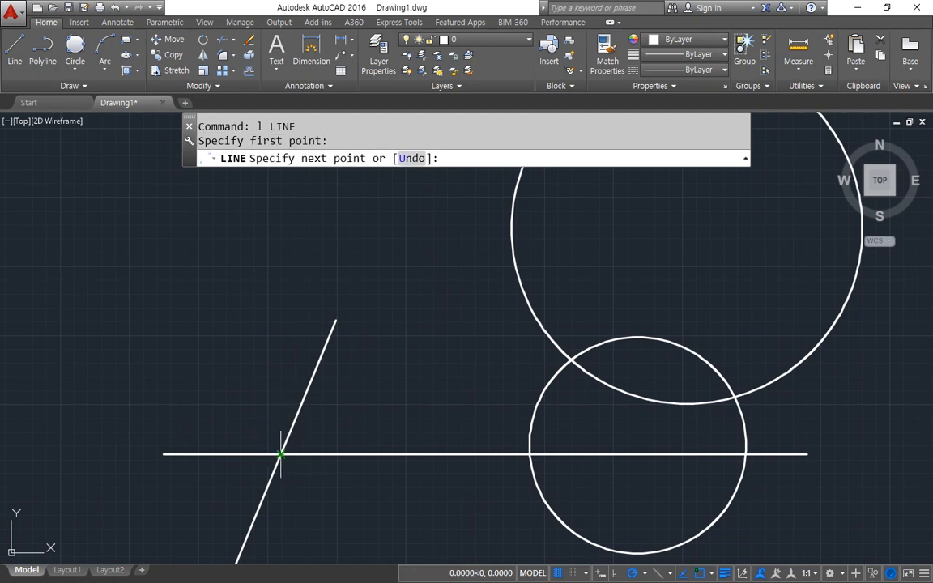
{"action": "left_click", "coordinate": [180, 232]}
{"action": "key", "text": "Return"}
Draw a line from each of the two circles' intersections into the large circle, the left one slanting up right, the right one vertical.
{"action": "key", "text": "Return"}
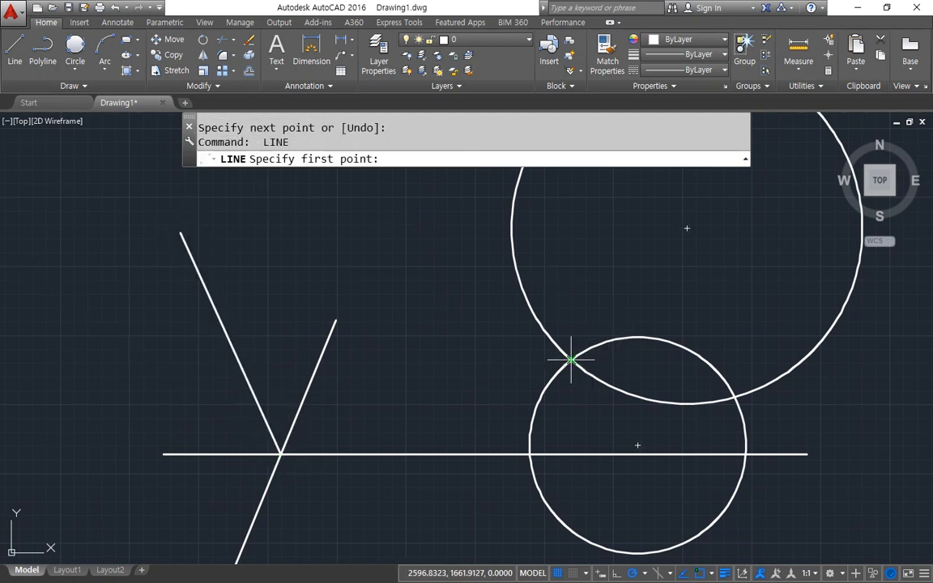
{"action": "left_click", "coordinate": [571, 359]}
{"action": "left_click", "coordinate": [640, 210]}
{"action": "key", "text": "Return"}
{"action": "key", "text": "Return"}
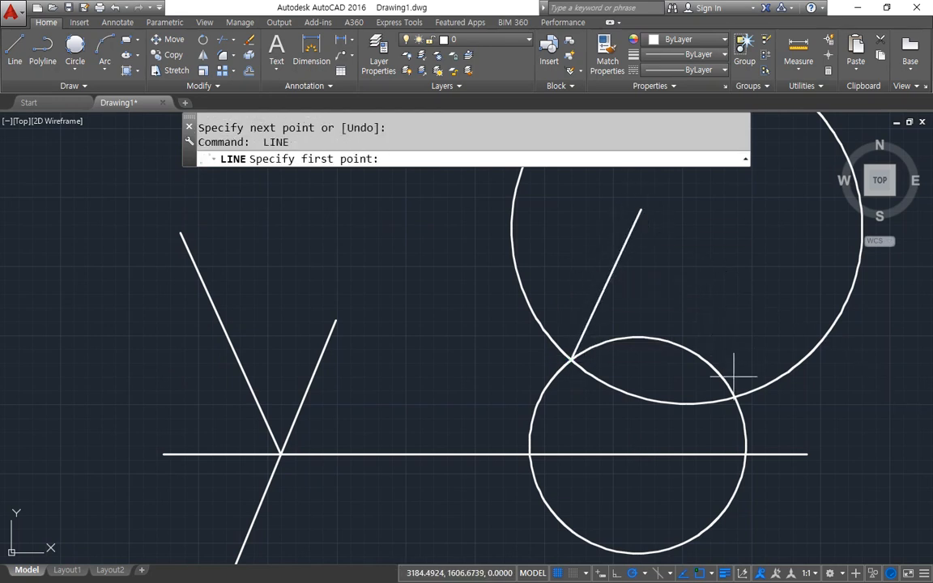
{"action": "left_click", "coordinate": [734, 397]}
{"action": "left_click", "coordinate": [734, 221]}
{"action": "key", "text": "Return"}
{"action": "key", "text": "Return"}
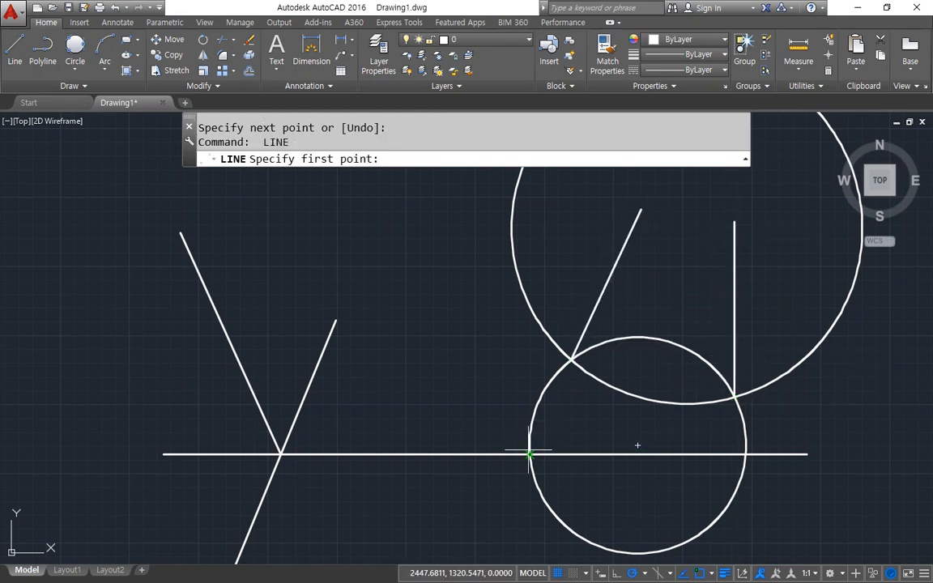
Draw lines from the small circle's two intersections with the horizontal line, the left one going up left and the right one down right.
{"action": "left_click", "coordinate": [529, 453]}
{"action": "left_click", "coordinate": [337, 197]}
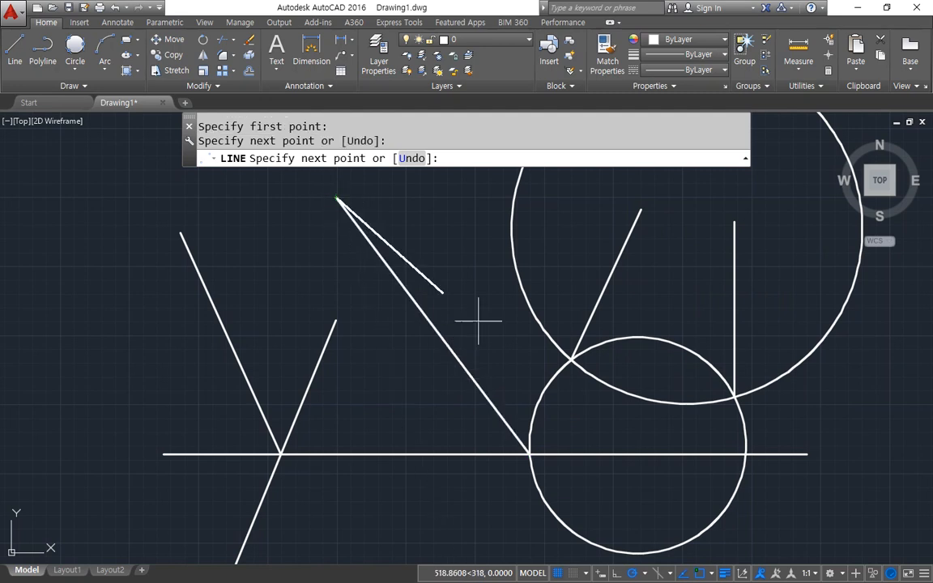
{"action": "key", "text": "Return"}
{"action": "key", "text": "Return"}
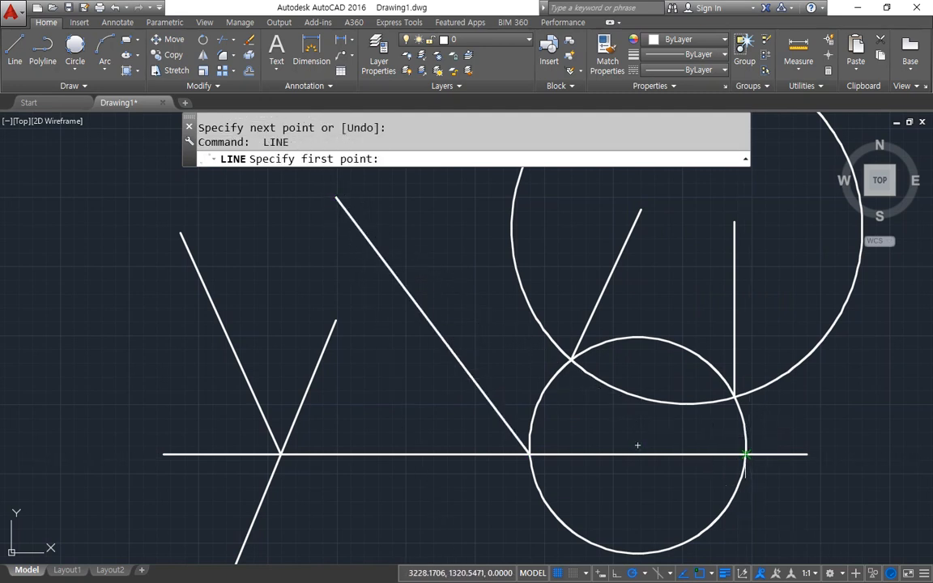
{"action": "left_click", "coordinate": [746, 453]}
{"action": "left_click", "coordinate": [847, 528]}
{"action": "key", "text": "Return"}
Stretch the upper end of the slanted line up and right so it crosses the long diagonal line.
{"action": "left_click", "coordinate": [334, 334]}
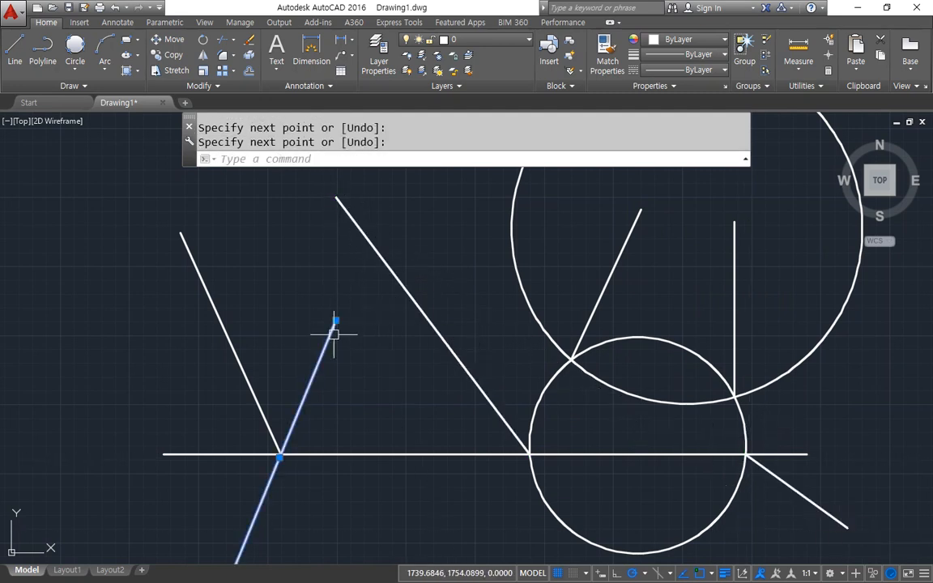
{"action": "left_click", "coordinate": [336, 320]}
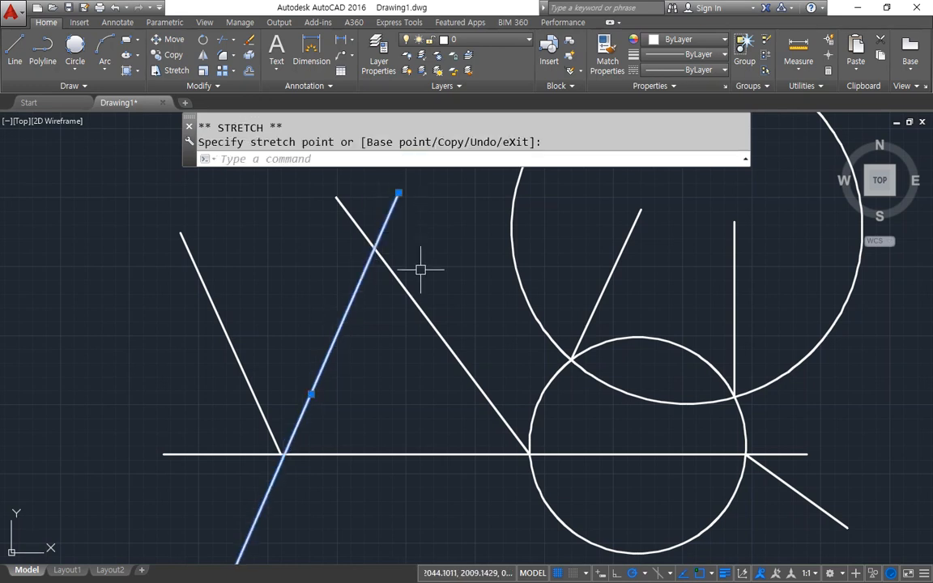
{"action": "key", "text": "Escape"}
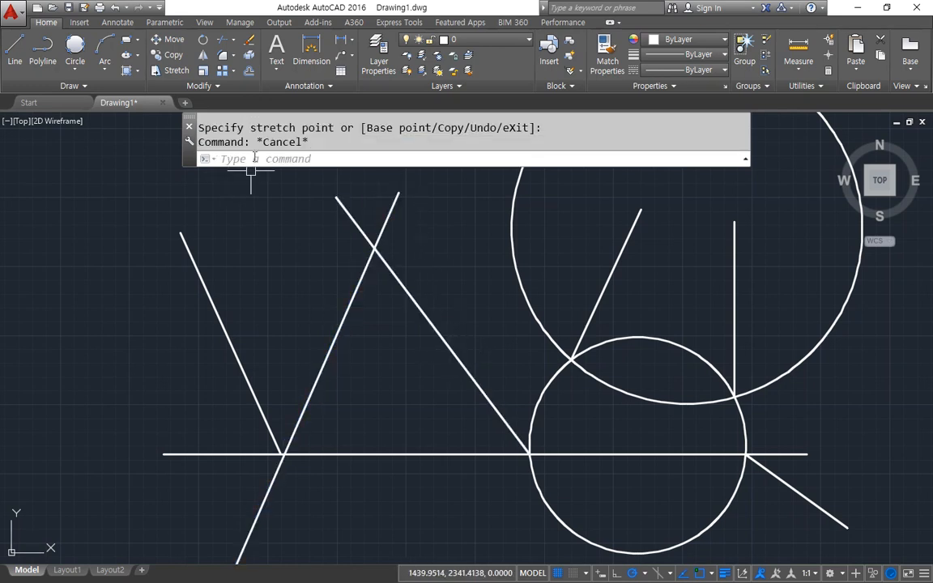
Draw a short line from the crossing of the two slanted lines, picked with an Intersection override on each line, ending left of the large circle.
{"action": "type", "text": "l"}
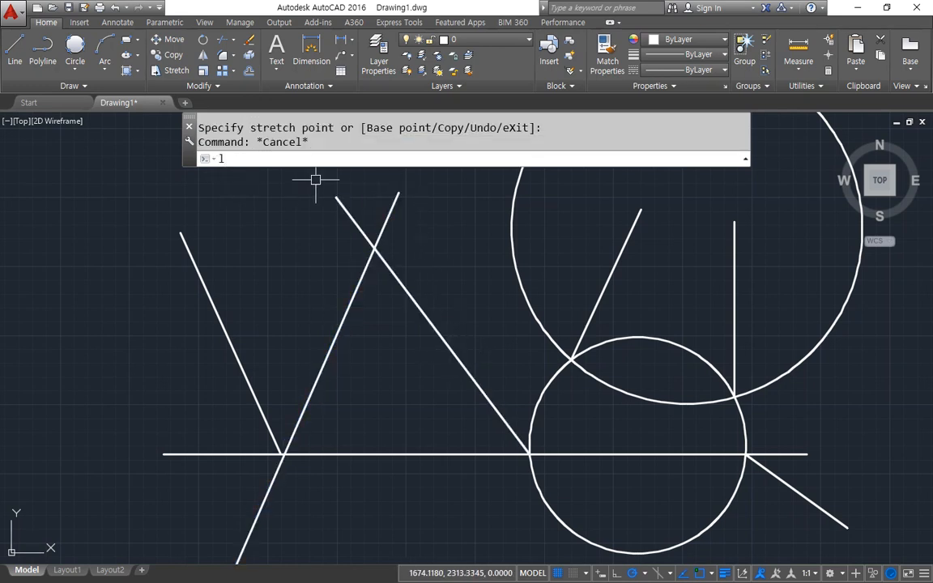
{"action": "key", "text": "Return"}
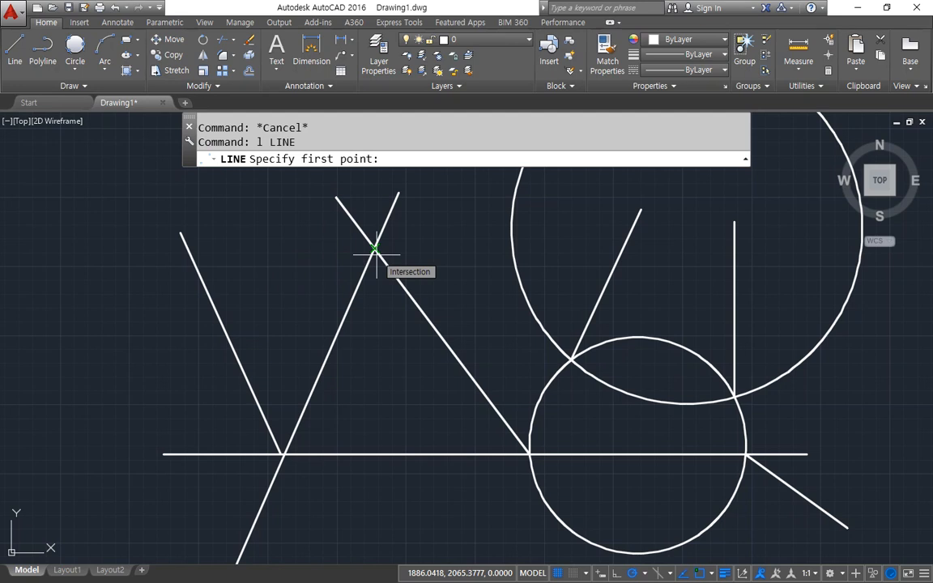
{"action": "middle_click_drag", "start_coordinate": [396, 239], "coordinate": [376, 285]}
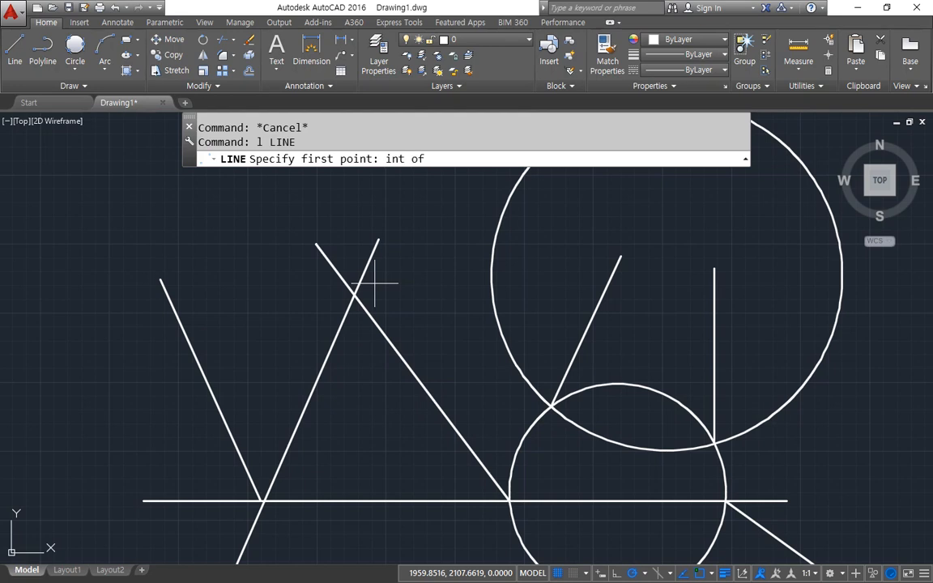
{"action": "left_click", "coordinate": [321, 370]}
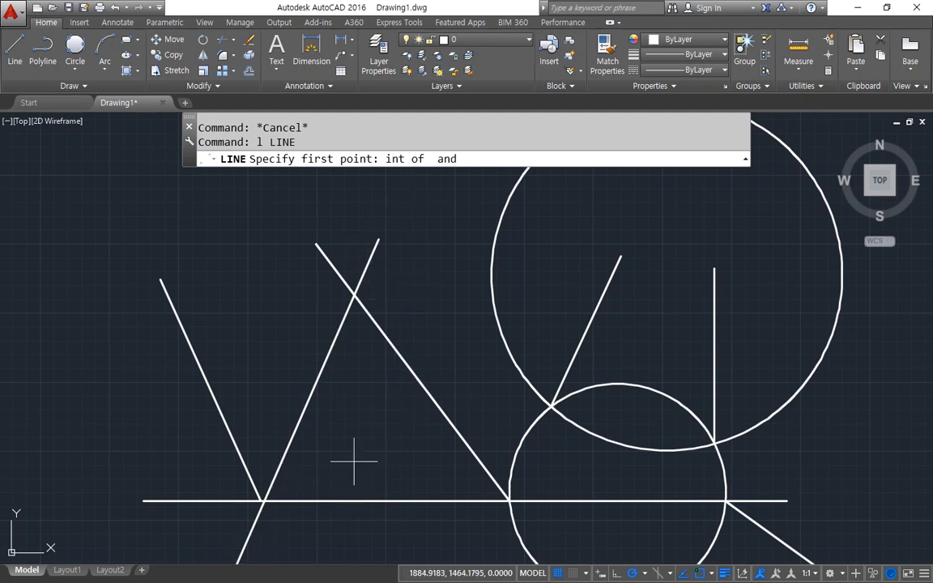
{"action": "middle_click_drag", "start_coordinate": [499, 281], "coordinate": [440, 532]}
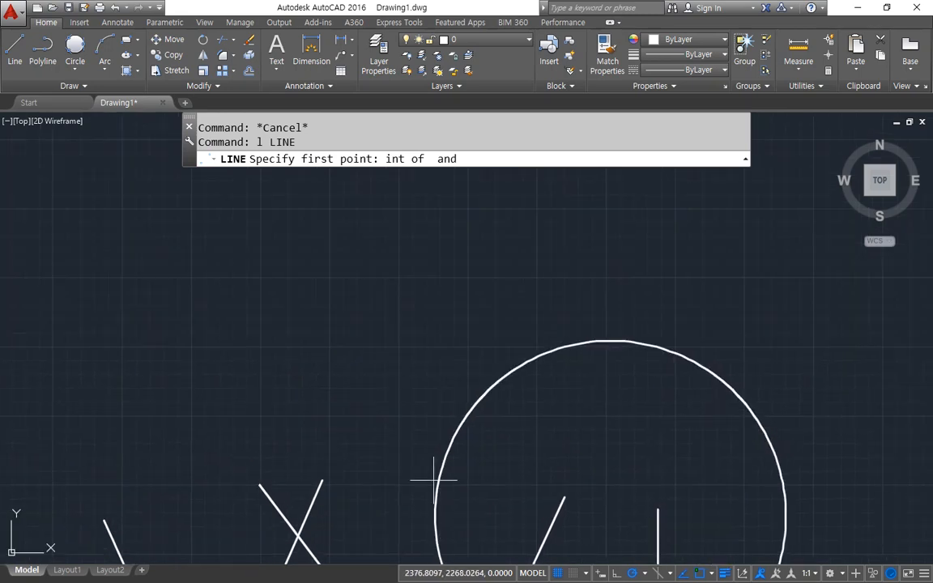
{"action": "scroll", "coordinate": [444, 468], "scroll_direction": "down", "scroll_amount": 4}
{"action": "middle_click_drag", "start_coordinate": [417, 454], "coordinate": [401, 244]}
{"action": "scroll", "coordinate": [401, 244], "scroll_direction": "up", "scroll_amount": 4}
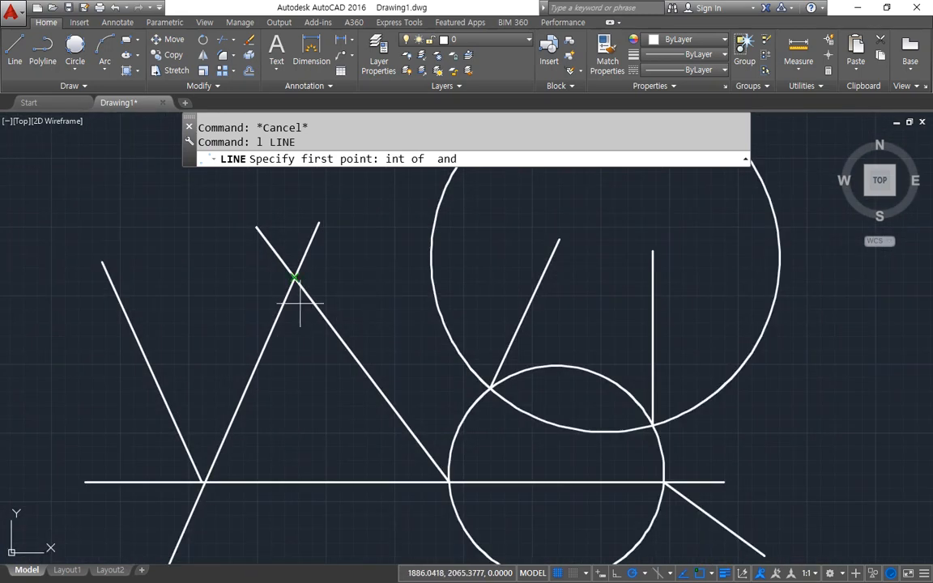
{"action": "middle_click_drag", "start_coordinate": [302, 302], "coordinate": [269, 436]}
{"action": "left_click", "coordinate": [212, 534]}
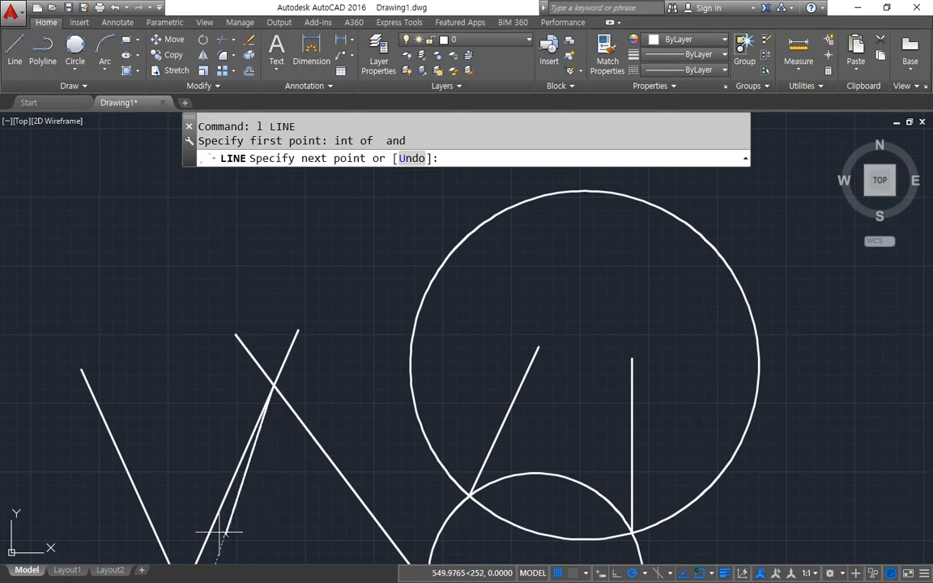
{"action": "left_click", "coordinate": [367, 360]}
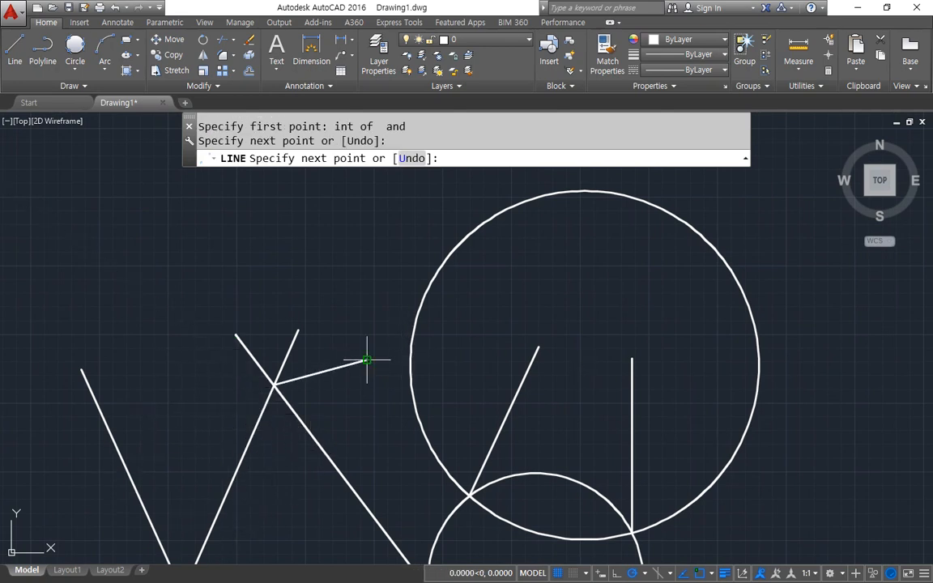
{"action": "key", "text": "Return"}
Draw a line from the short line's extended intersection with the large circle's far side back to its free end, using the Intersection override.
{"action": "key", "text": "Return"}
{"action": "type", "text": "int"}
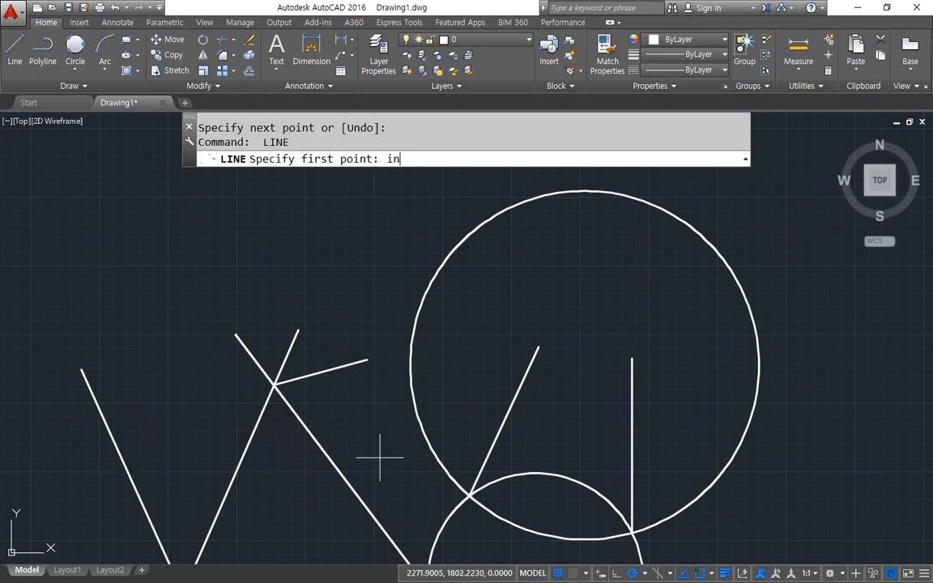
{"action": "key", "text": "Return"}
{"action": "left_click", "coordinate": [316, 375]}
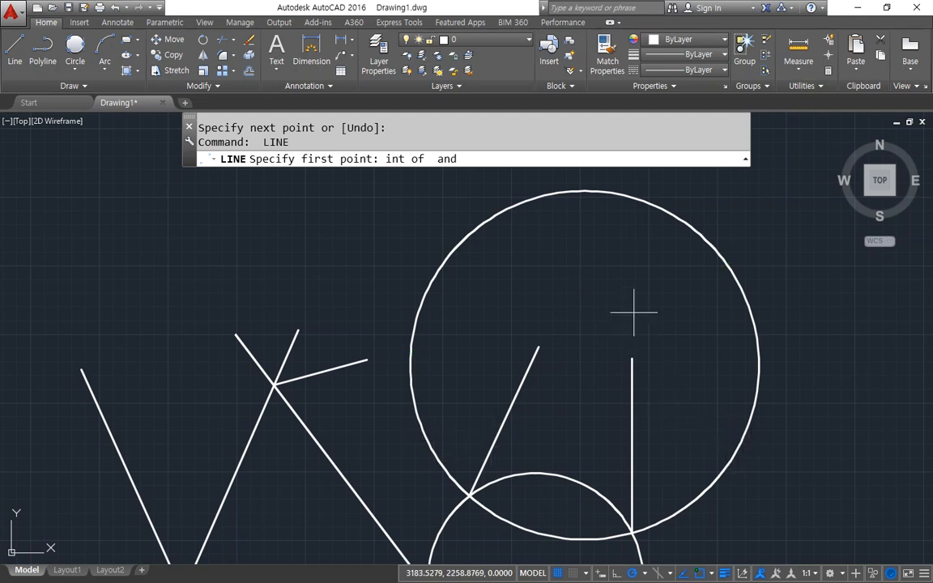
{"action": "left_click", "coordinate": [748, 320]}
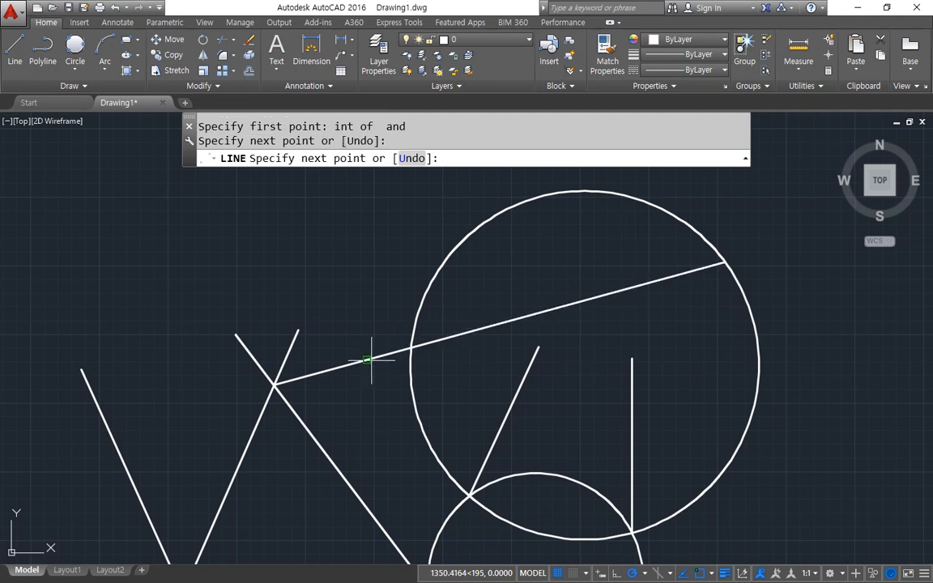
{"action": "key", "text": "Return"}
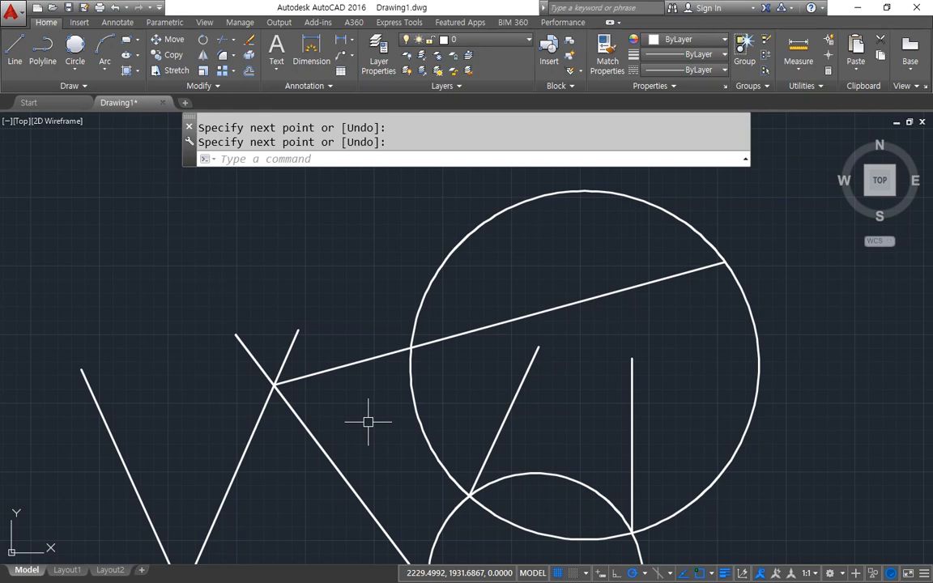
Erase all the circles and lines in the drawing.
{"action": "key", "text": "Return"}
{"action": "scroll", "coordinate": [356, 202], "scroll_direction": "down", "scroll_amount": 2}
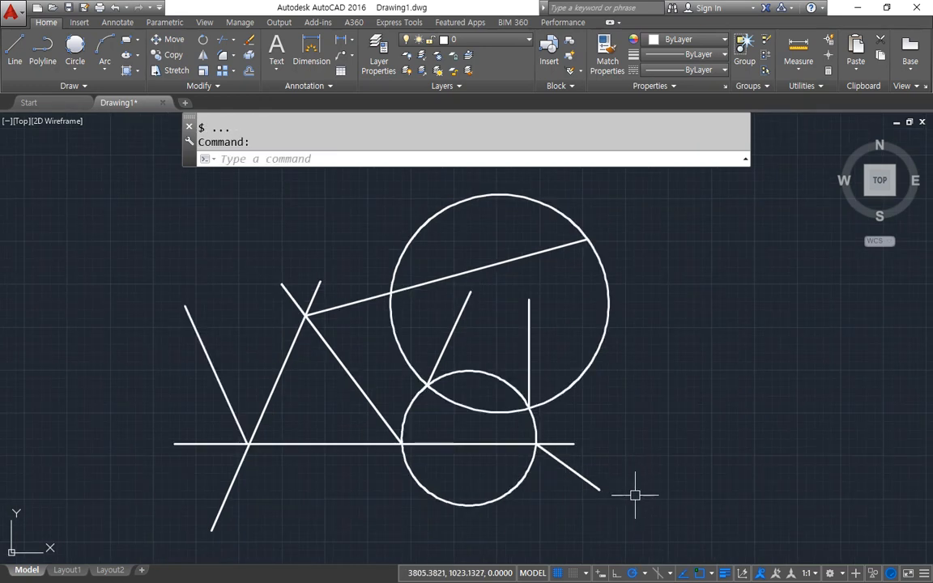
{"action": "left_click", "coordinate": [653, 496]}
{"action": "left_click", "coordinate": [172, 255]}
{"action": "type", "text": "e"}
{"action": "key", "text": "Return"}
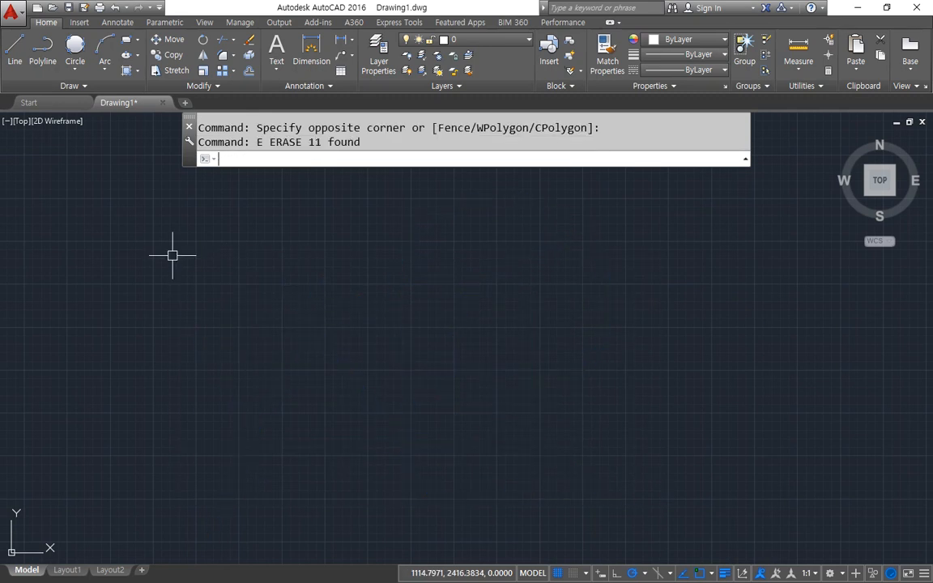
Draw one long slanted line running from upper left down to the right in the empty drawing.
{"action": "type", "text": "l"}
{"action": "key", "text": "Return"}
{"action": "left_click", "coordinate": [211, 231]}
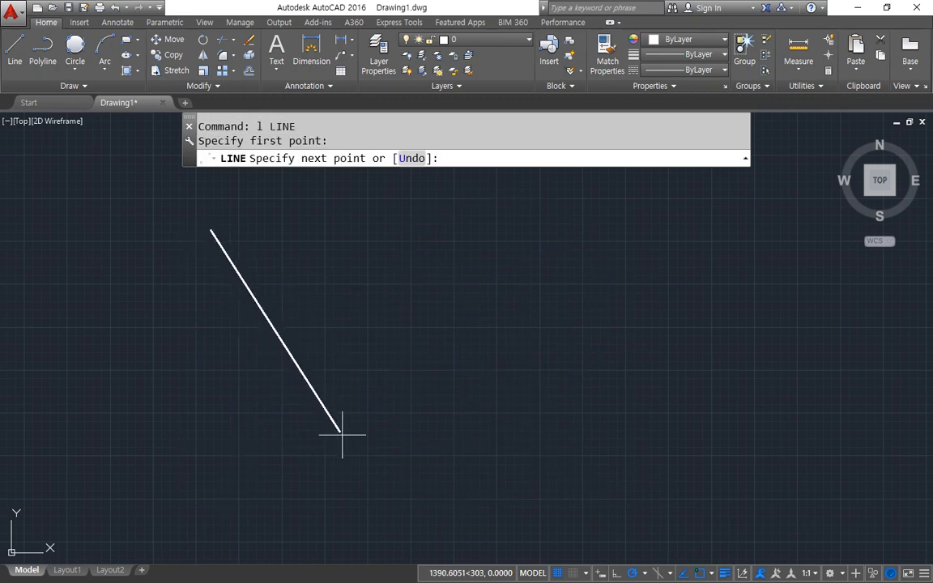
{"action": "left_click", "coordinate": [344, 500]}
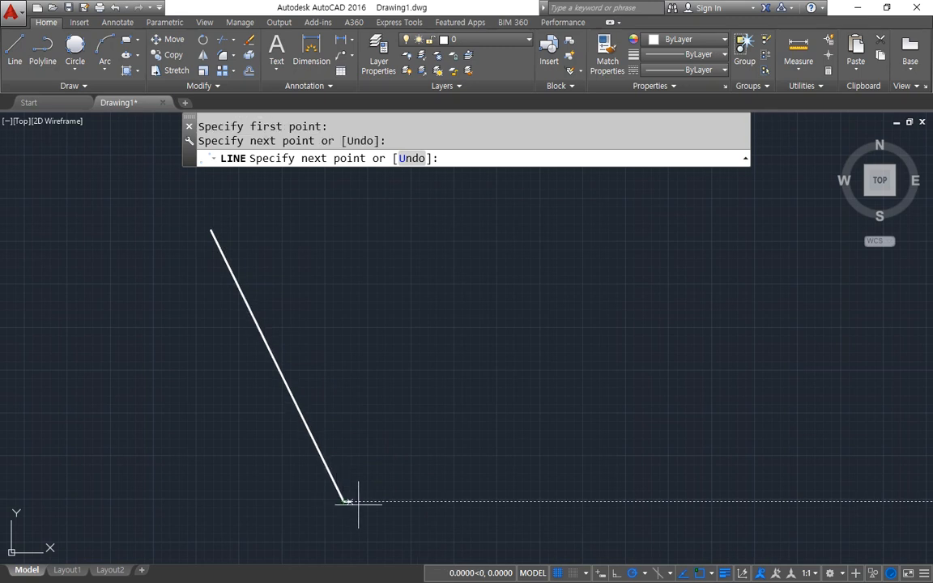
{"action": "key", "text": "Return"}
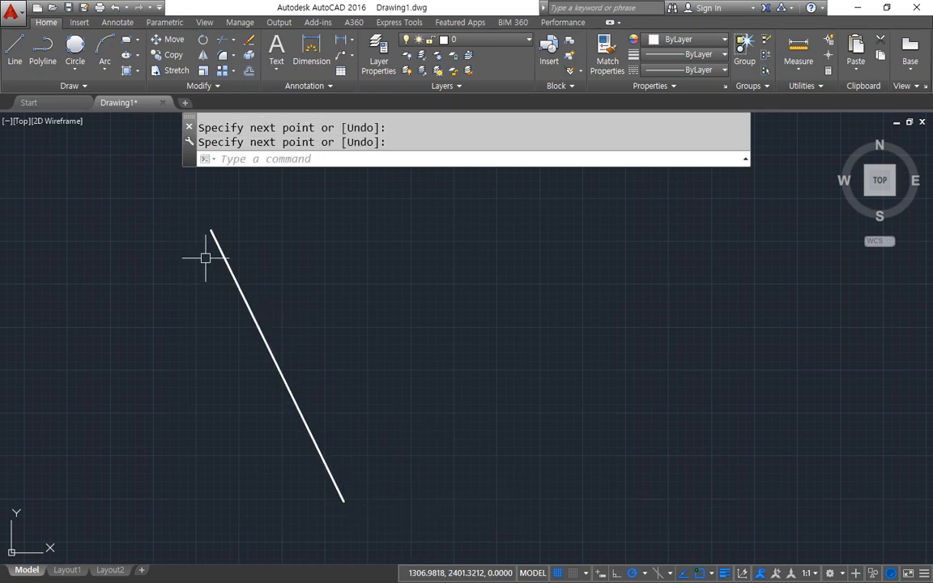
Draw a line from a point right of the slanted line's upper part to that line, ending it with a Perpendicular override.
{"action": "type", "text": "l"}
{"action": "key", "text": "Return"}
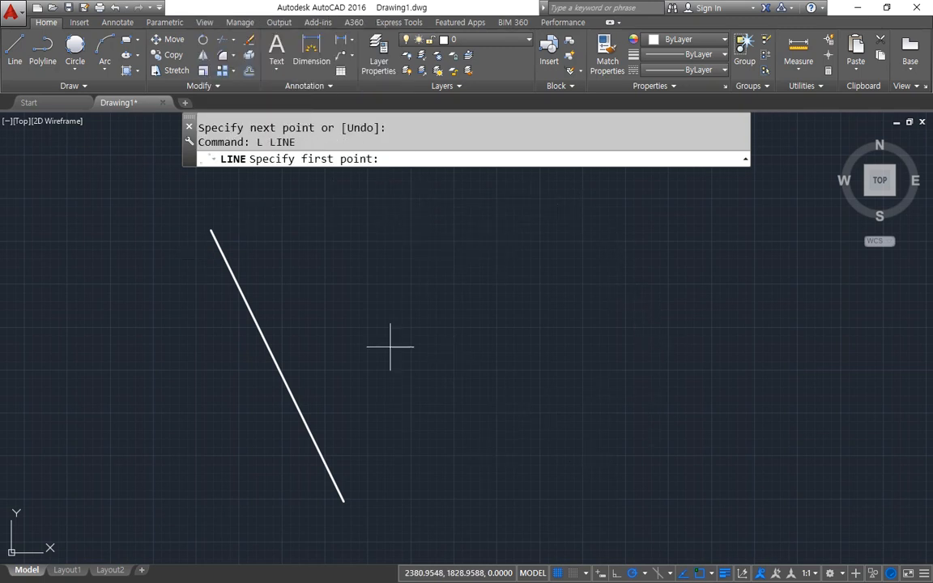
{"action": "left_click", "coordinate": [459, 256]}
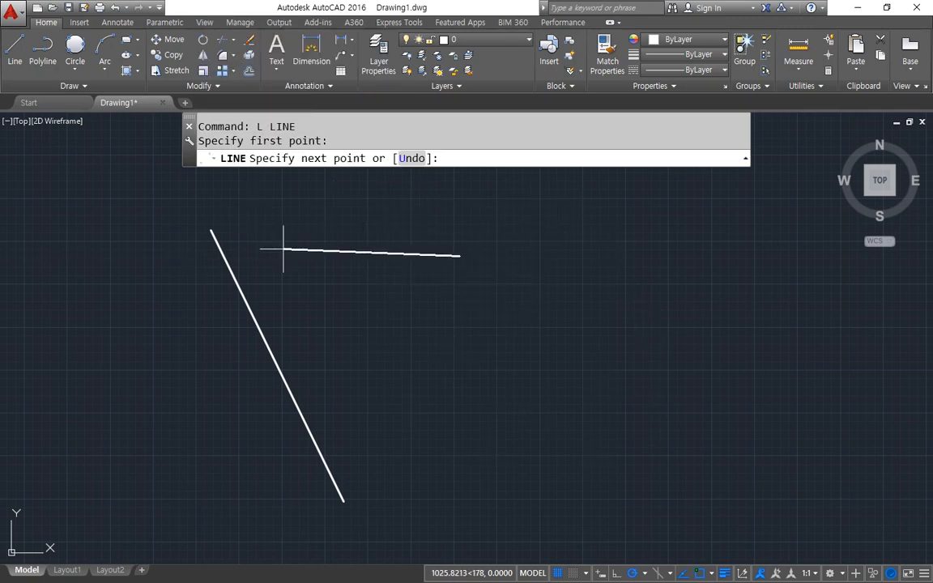
{"action": "type", "text": "per"}
{"action": "key", "text": "Return"}
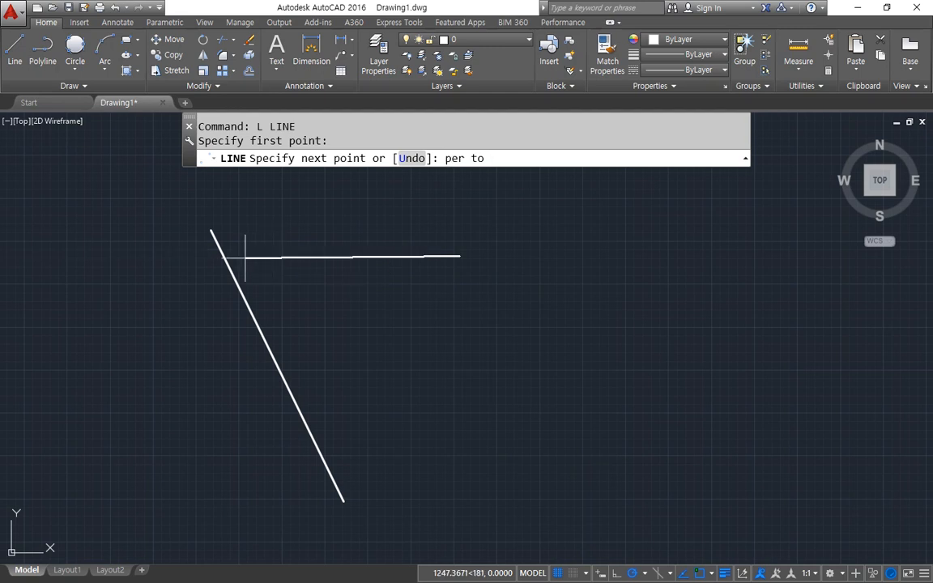
{"action": "left_click", "coordinate": [213, 257]}
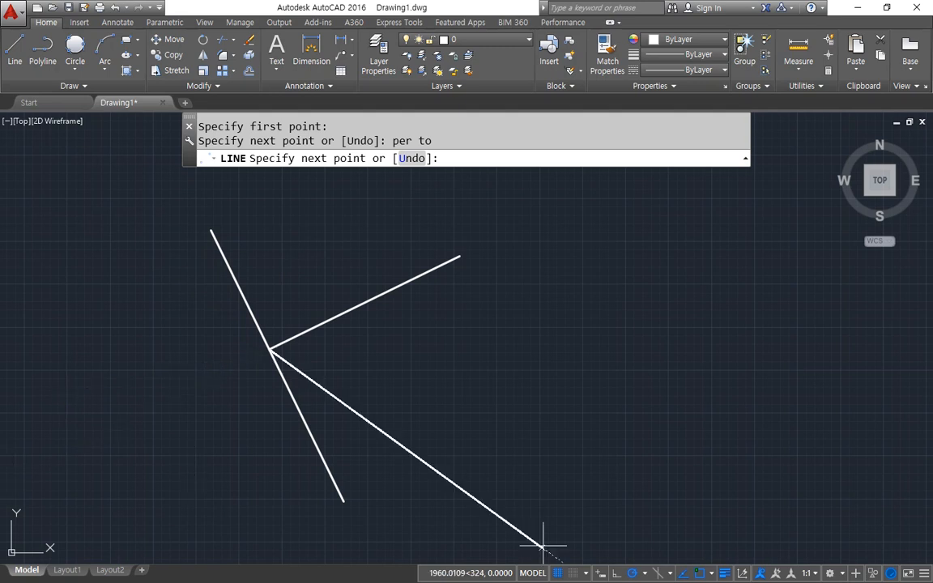
{"action": "key", "text": "Return"}
Draw a separate line to the right, starting with a deferred Perpendicular override on the short cross line and ending down right.
{"action": "key", "text": "Return"}
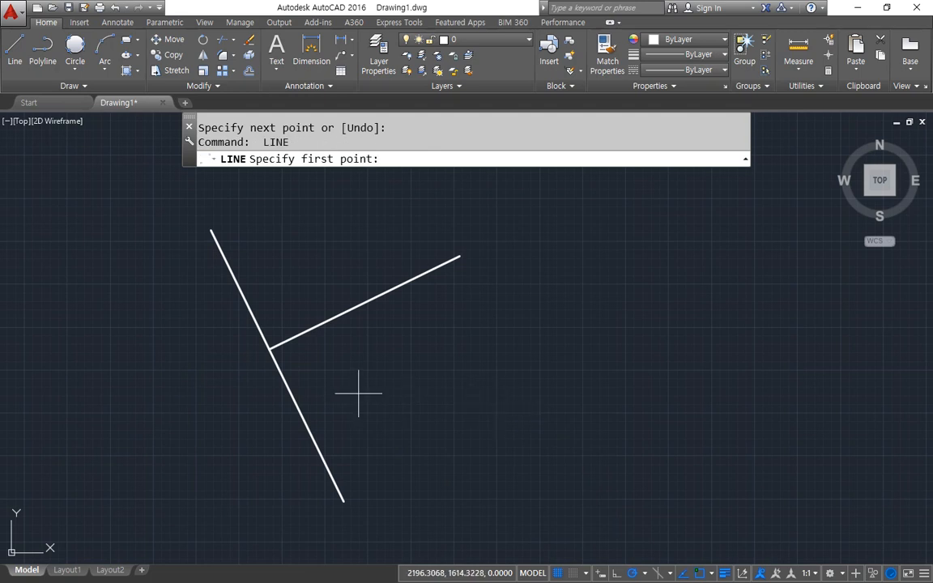
{"action": "type", "text": "per"}
{"action": "key", "text": "Return"}
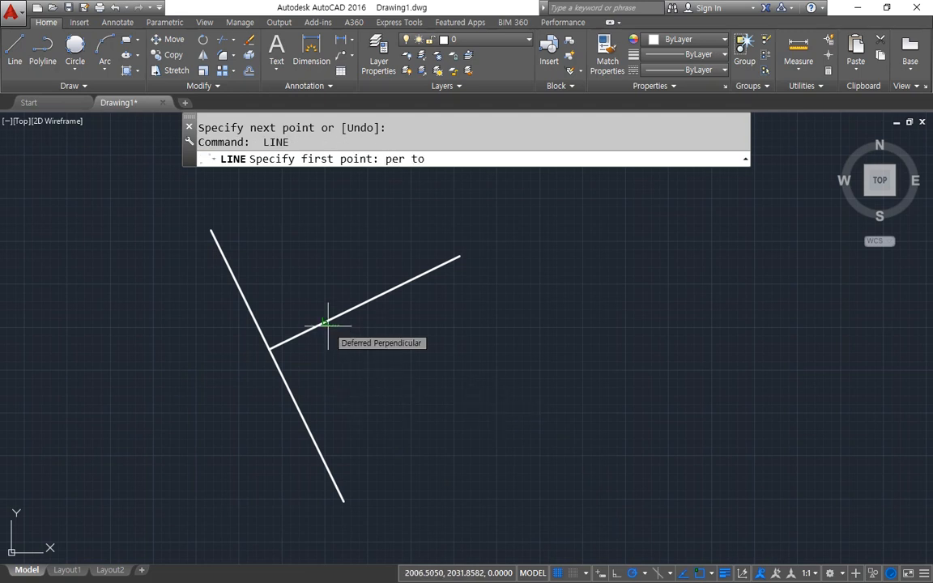
{"action": "left_click", "coordinate": [328, 324]}
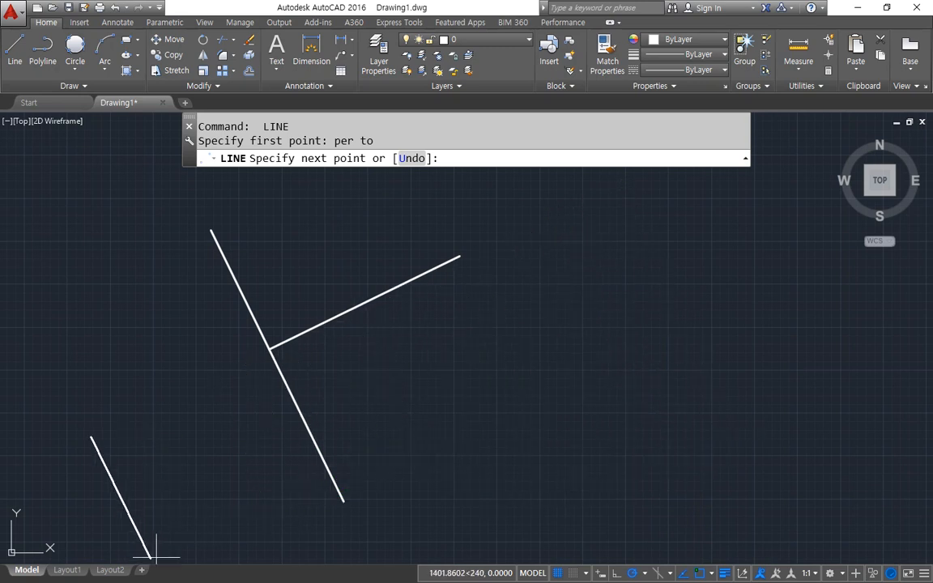
{"action": "left_click", "coordinate": [678, 439]}
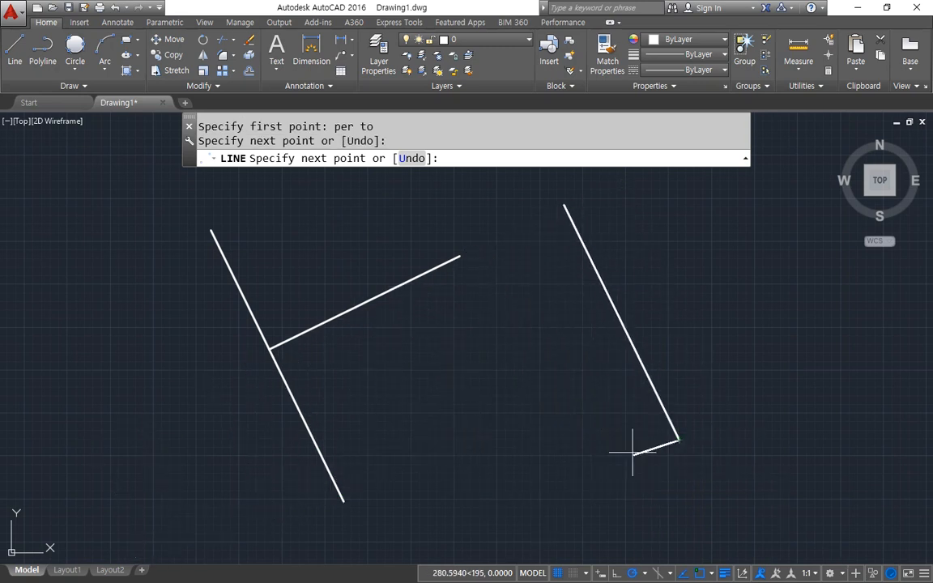
{"action": "key", "text": "Return"}
{"action": "key", "text": "Return"}
{"action": "left_click", "coordinate": [344, 501]}
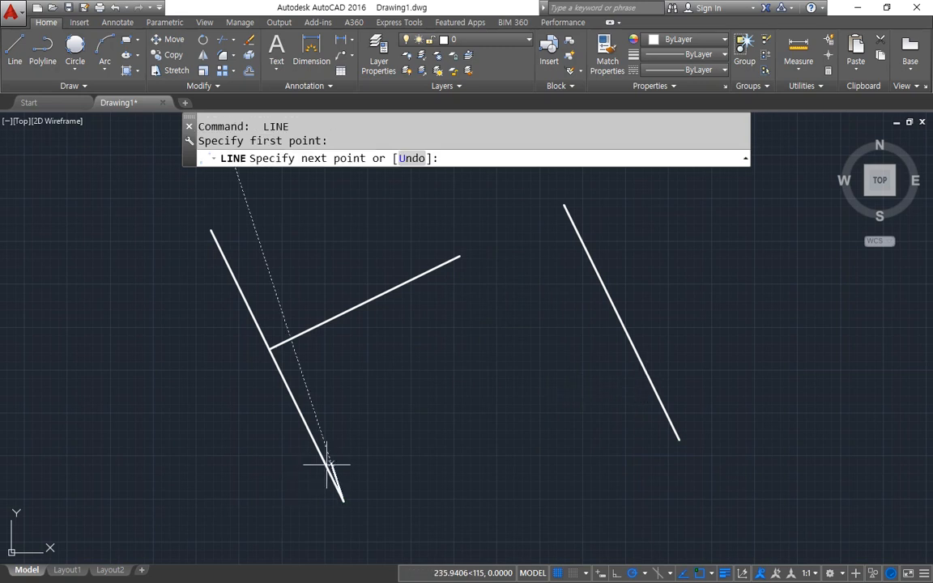
{"action": "left_click", "coordinate": [454, 533]}
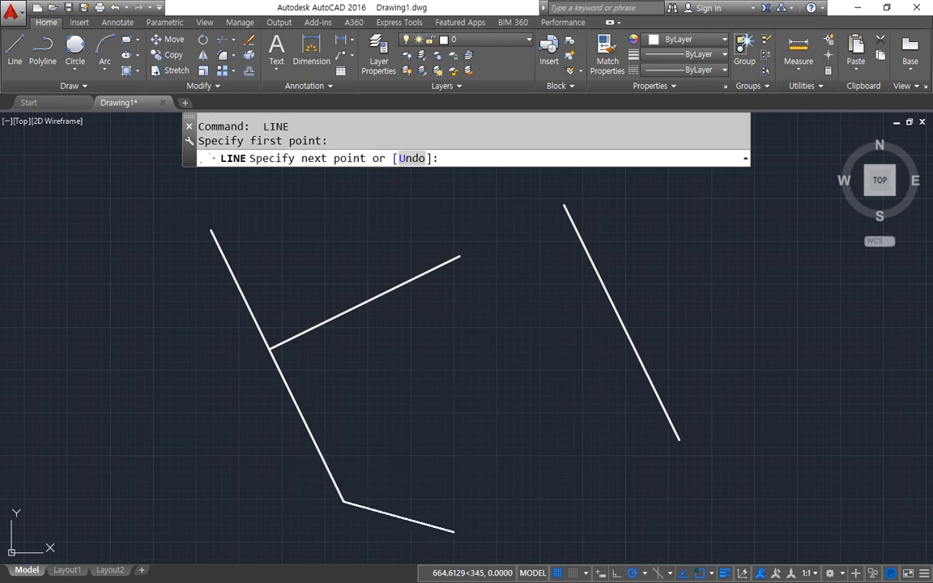
{"action": "key", "text": "Escape"}
{"action": "key", "text": "Escape"}
Draw a line perpendicular from the first slanted line's lower part, trying Perpendicular on the far slanted line, and end it freely between both.
{"action": "key", "text": "Return"}
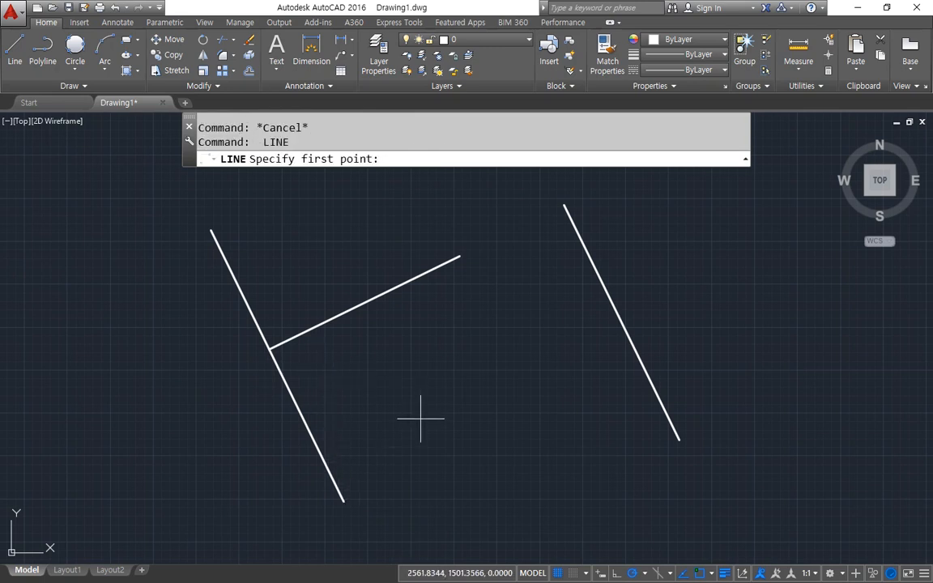
{"action": "type", "text": "per"}
{"action": "key", "text": "space"}
{"action": "left_click", "coordinate": [321, 463]}
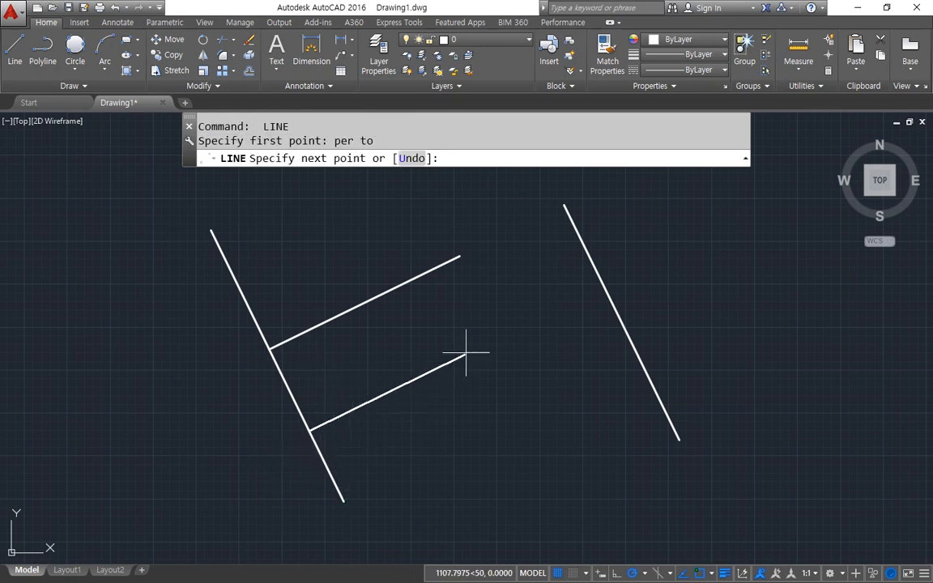
{"action": "type", "text": "per"}
{"action": "key", "text": "space"}
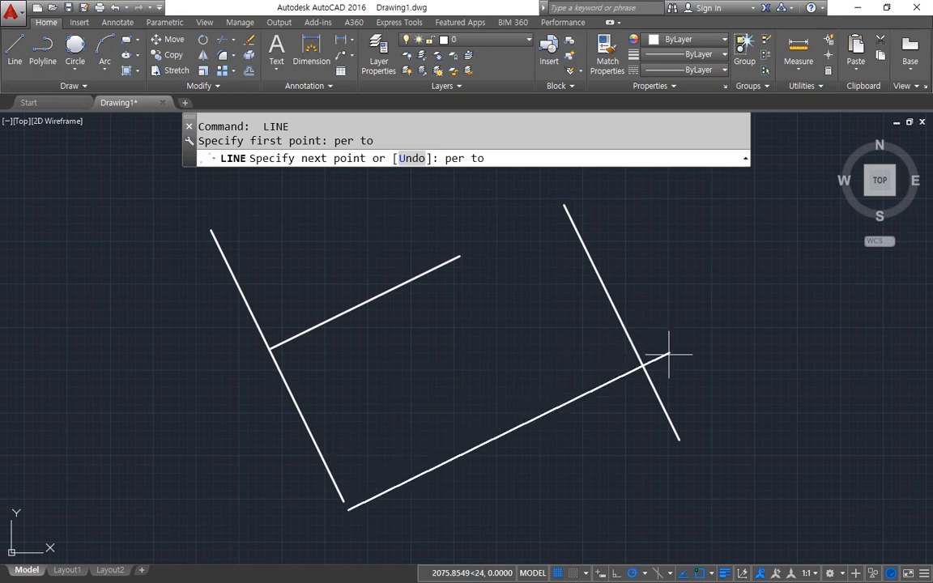
{"action": "left_click", "coordinate": [579, 239]}
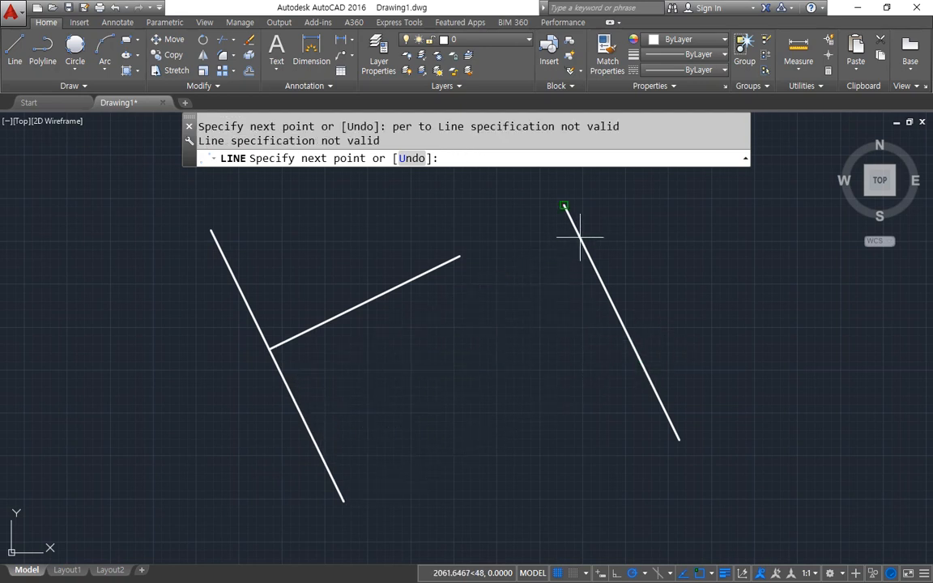
{"action": "left_click", "coordinate": [530, 343]}
{"action": "key", "text": "space"}
Draw a line starting perpendicular from the lower cross line with the Perpendicular override and ending freely down to the right.
{"action": "key", "text": "space"}
{"action": "left_click", "coordinate": [530, 343]}
{"action": "key", "text": "Escape"}
{"action": "key", "text": "Escape"}
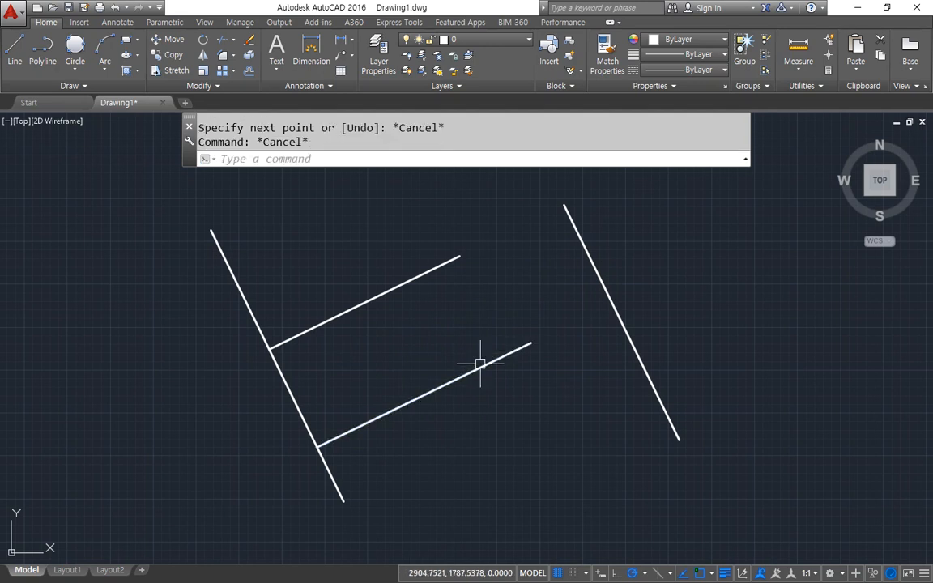
{"action": "key", "text": "space"}
{"action": "type", "text": "per"}
{"action": "key", "text": "space"}
{"action": "left_click", "coordinate": [444, 385]}
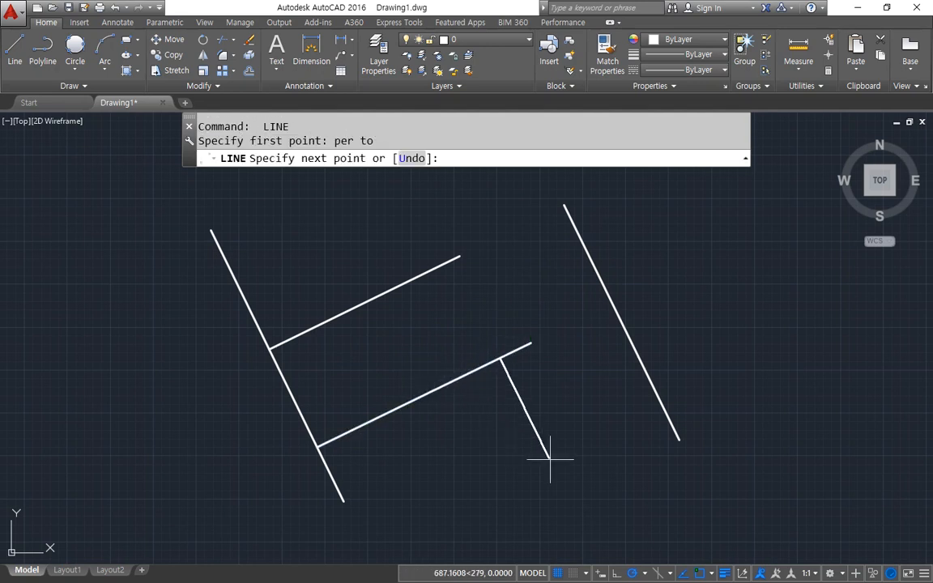
{"action": "left_click", "coordinate": [567, 512]}
{"action": "key", "text": "space"}
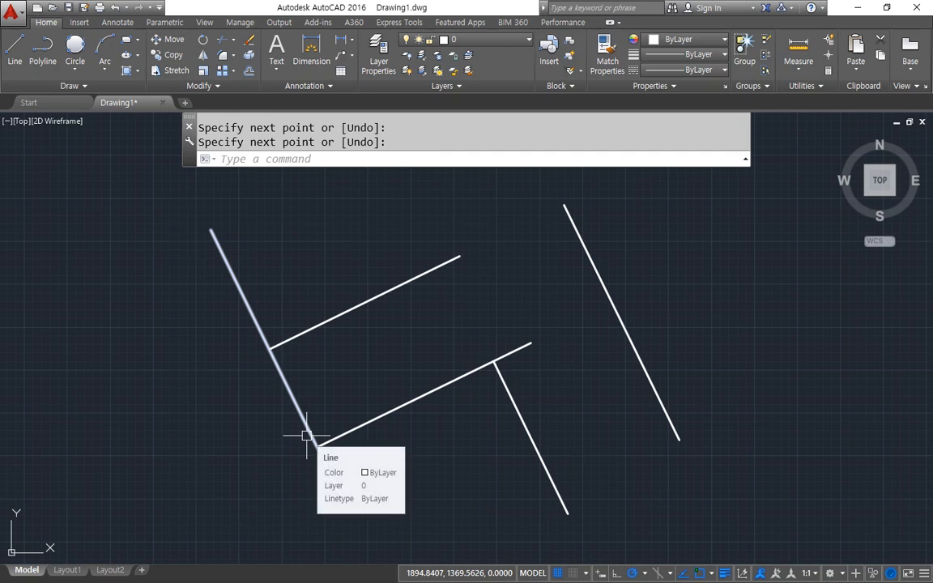
{"action": "left_click", "coordinate": [270, 394]}
{"action": "key", "text": "Escape"}
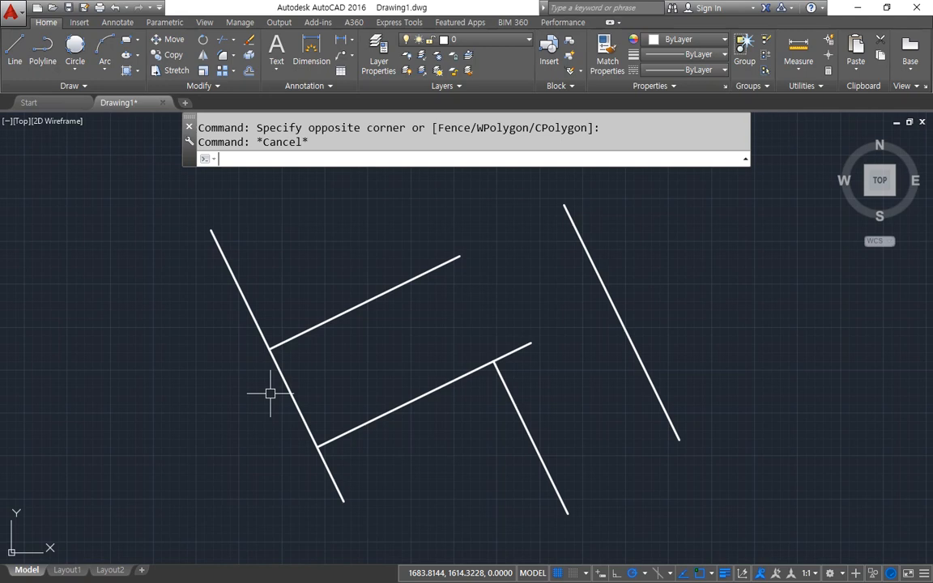
Switch to the Notepad lecture notes and insert a blank line below the Offset entry.
{"action": "key", "text": "alt+Tab"}
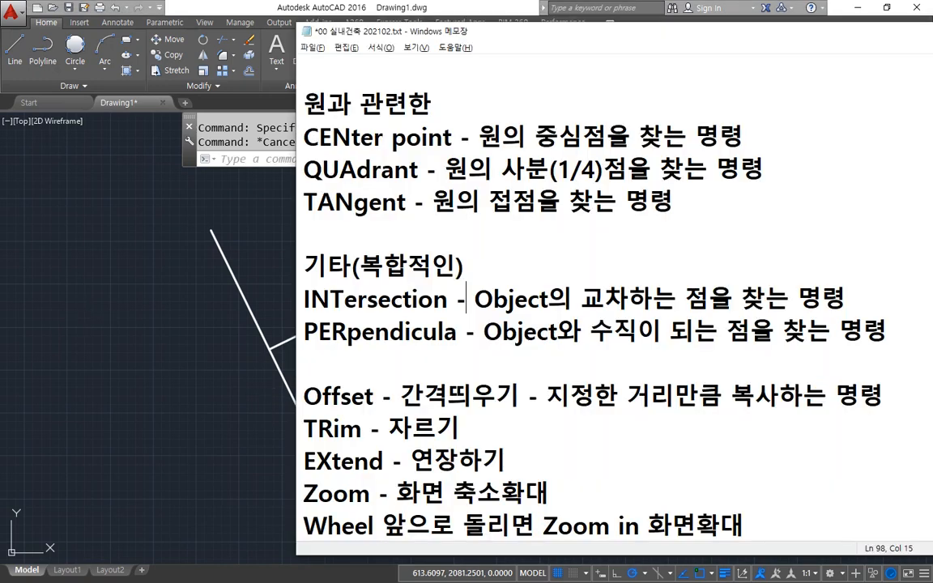
{"action": "scroll", "coordinate": [571, 341], "scroll_direction": "down", "scroll_amount": 3}
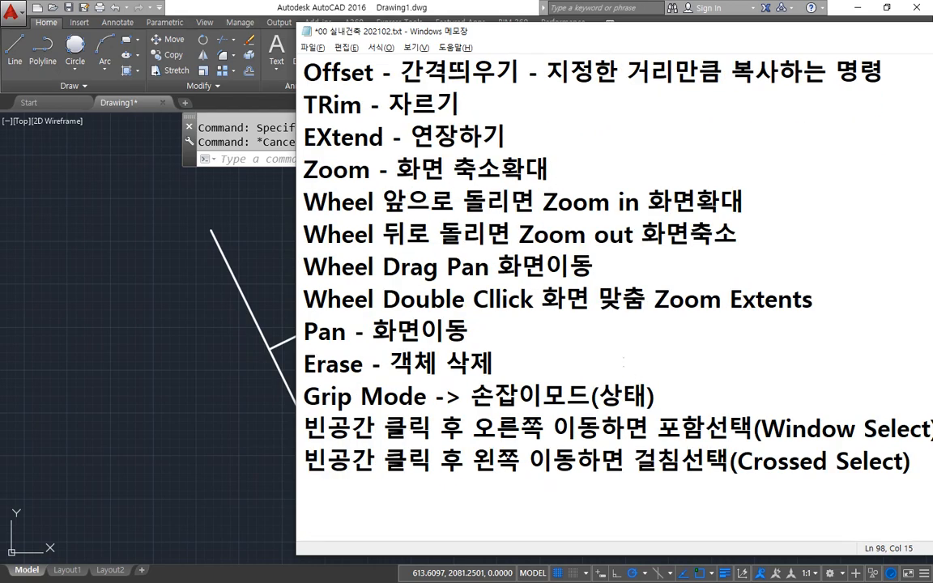
{"action": "scroll", "coordinate": [616, 307], "scroll_direction": "up", "scroll_amount": 9}
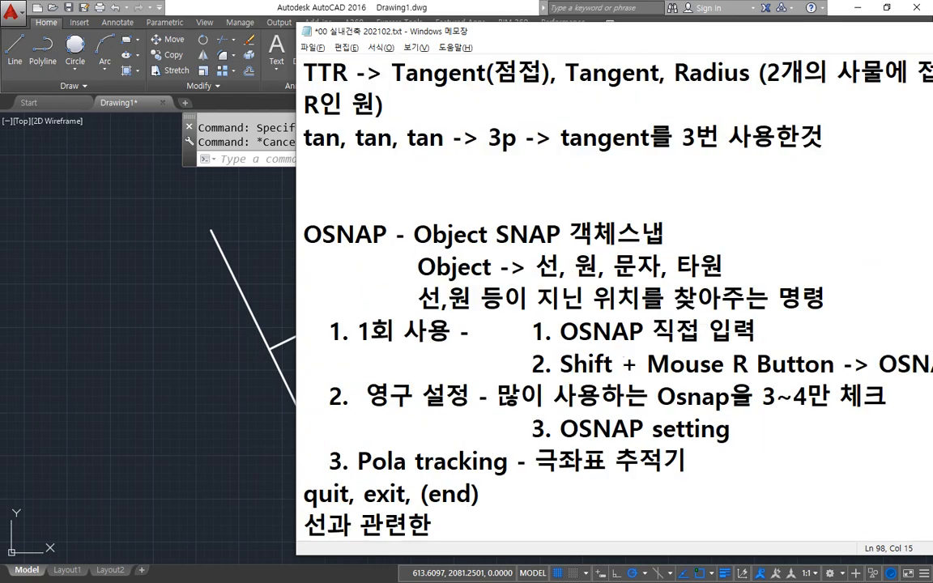
{"action": "scroll", "coordinate": [616, 324], "scroll_direction": "up", "scroll_amount": 3}
{"action": "scroll", "coordinate": [616, 324], "scroll_direction": "down", "scroll_amount": 10}
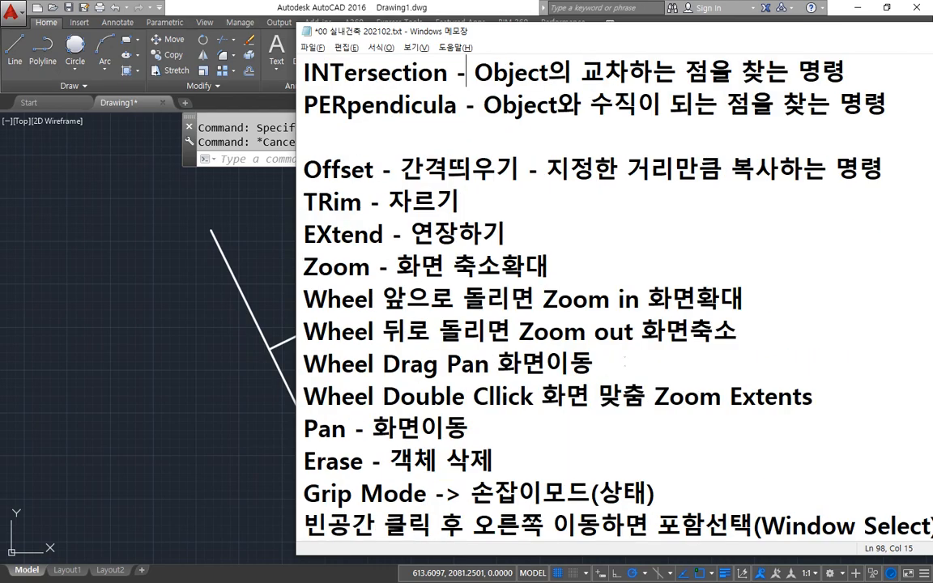
{"action": "scroll", "coordinate": [616, 307], "scroll_direction": "down", "scroll_amount": 1}
{"action": "scroll", "coordinate": [615, 307], "scroll_direction": "up", "scroll_amount": 1}
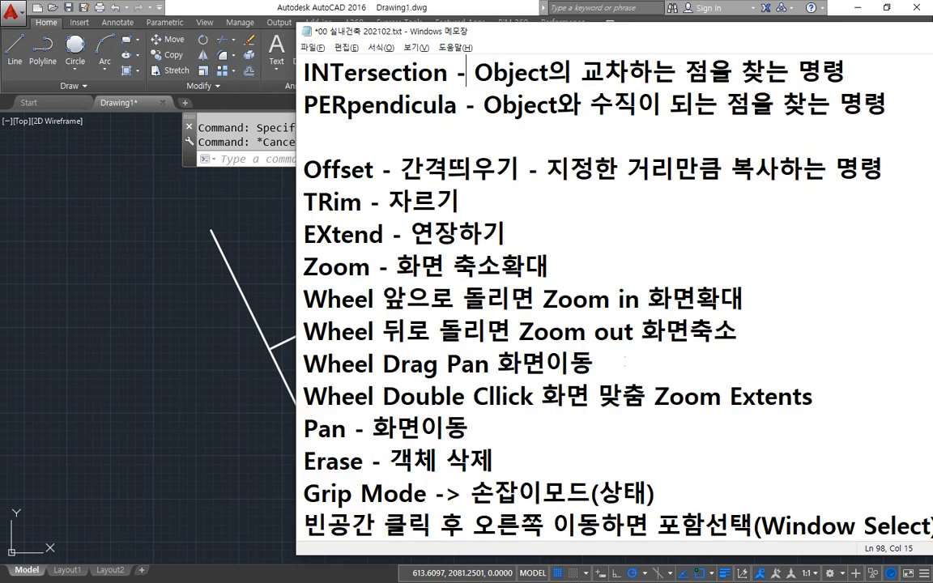
{"action": "left_click", "coordinate": [519, 169]}
{"action": "key", "text": "End"}
{"action": "key", "text": "Return"}
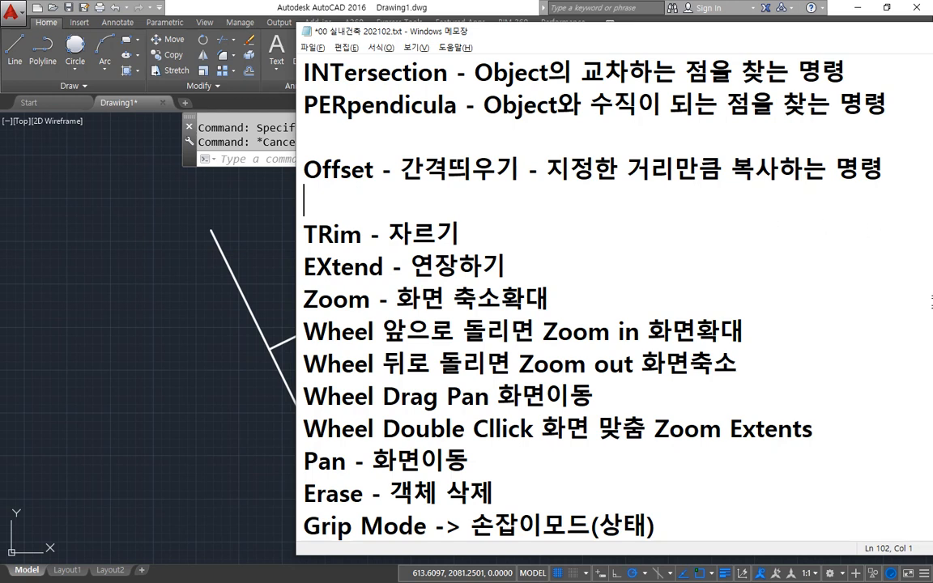
{"action": "key", "text": "ctrl+2"}
{"action": "left_click_drag", "start_coordinate": [639, 189], "coordinate": [676, 189]}
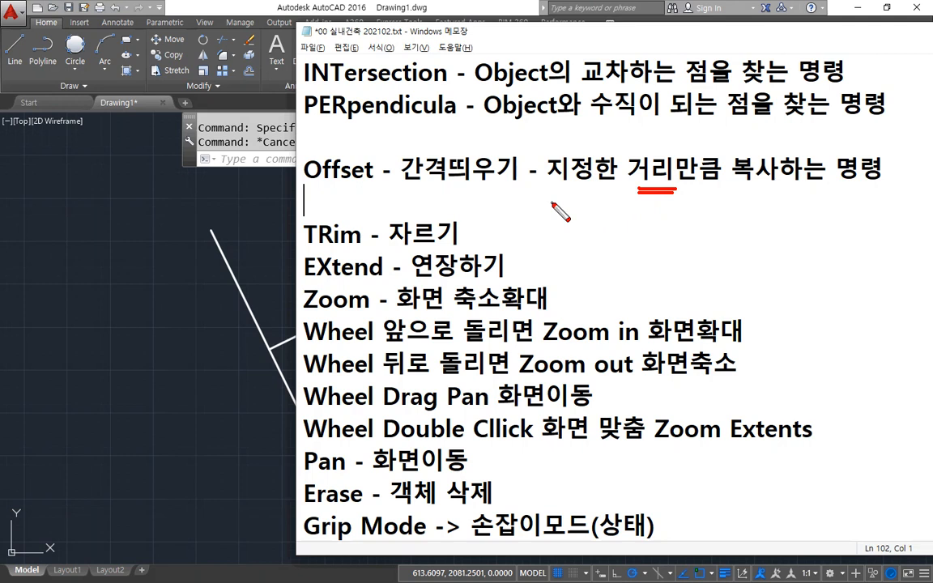
{"action": "left_click_drag", "start_coordinate": [737, 192], "coordinate": [784, 194]}
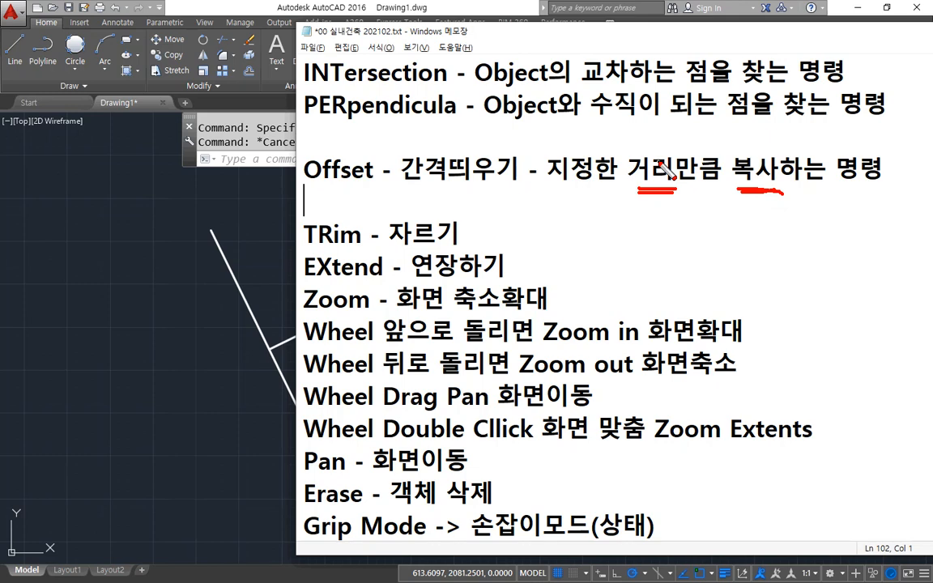
{"action": "key", "text": "Escape"}
Return to the AutoCAD drawing and examine where the Offset and Trim tools sit among the Modify commands.
{"action": "left_click", "coordinate": [246, 197]}
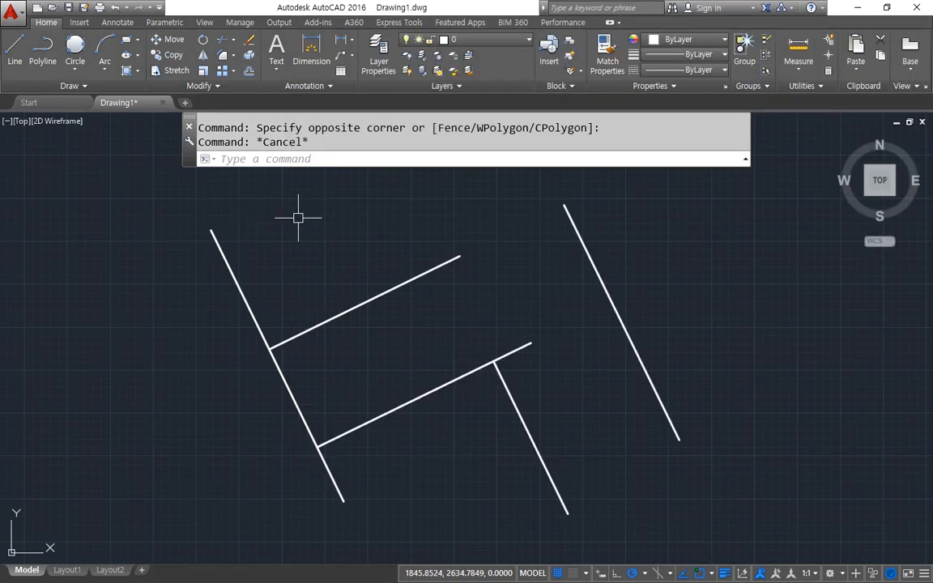
{"action": "key", "text": "ctrl+2"}
{"action": "mouse_move", "coordinate": [258, 61]}
{"action": "left_mouse_down"}
{"action": "mouse_move", "coordinate": [243, 91]}
{"action": "mouse_move", "coordinate": [273, 79]}
{"action": "mouse_move", "coordinate": [229, 64]}
{"action": "mouse_move", "coordinate": [272, 84]}
{"action": "mouse_move", "coordinate": [262, 97]}
{"action": "left_mouse_up"}
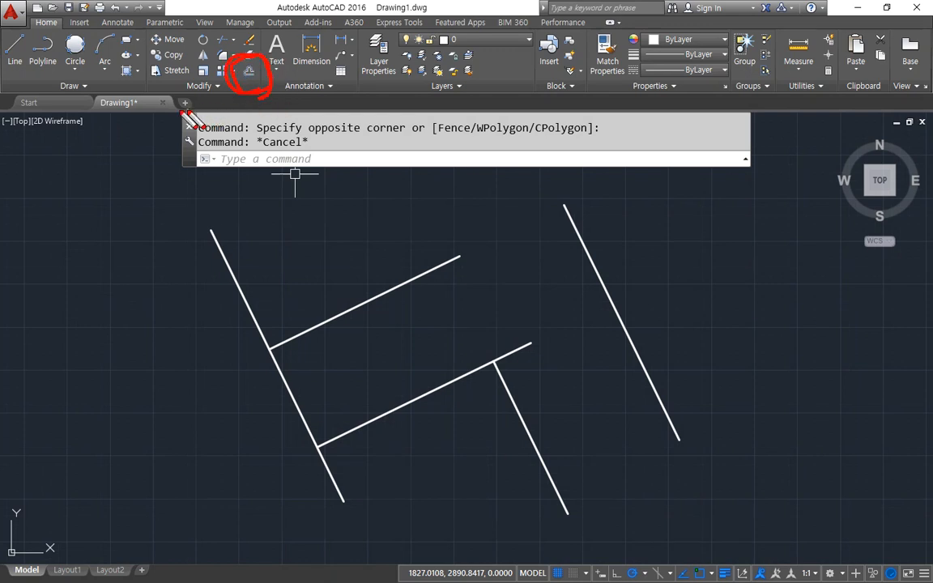
{"action": "key", "text": "e"}
{"action": "mouse_move", "coordinate": [191, 107]}
{"action": "left_mouse_down"}
{"action": "mouse_move", "coordinate": [179, 87]}
{"action": "mouse_move", "coordinate": [220, 103]}
{"action": "mouse_move", "coordinate": [197, 111]}
{"action": "left_mouse_up"}
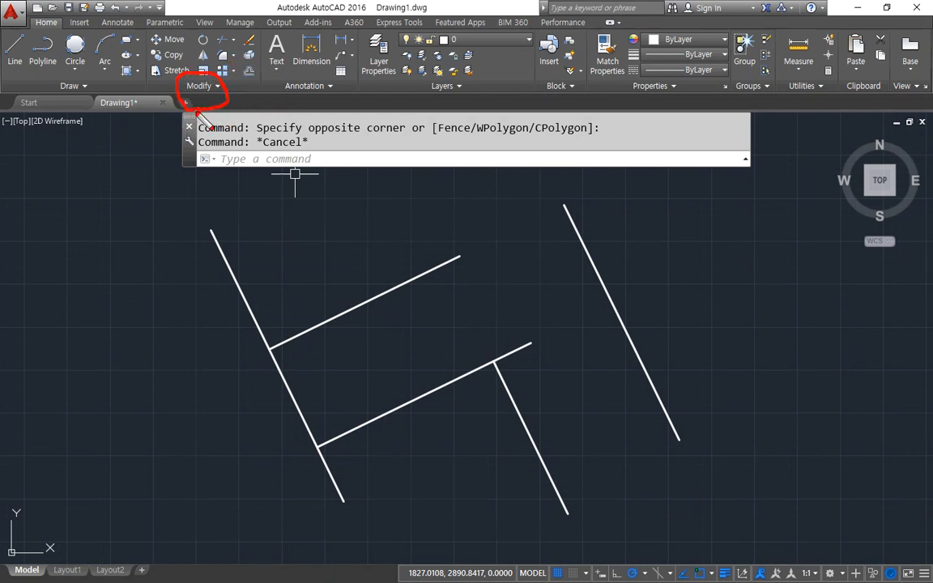
{"action": "key", "text": "e"}
{"action": "left_click_drag", "start_coordinate": [75, 107], "coordinate": [45, 106]}
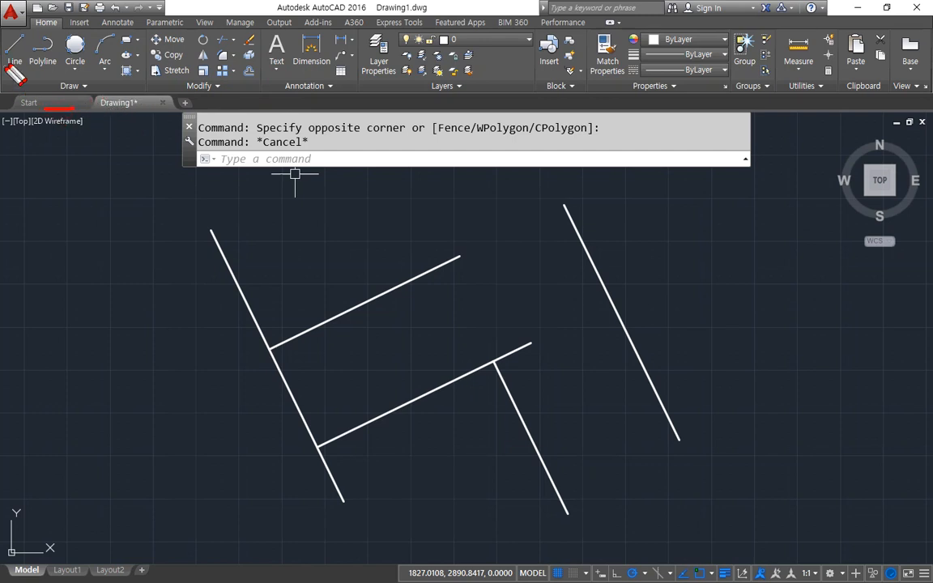
{"action": "key", "text": "e"}
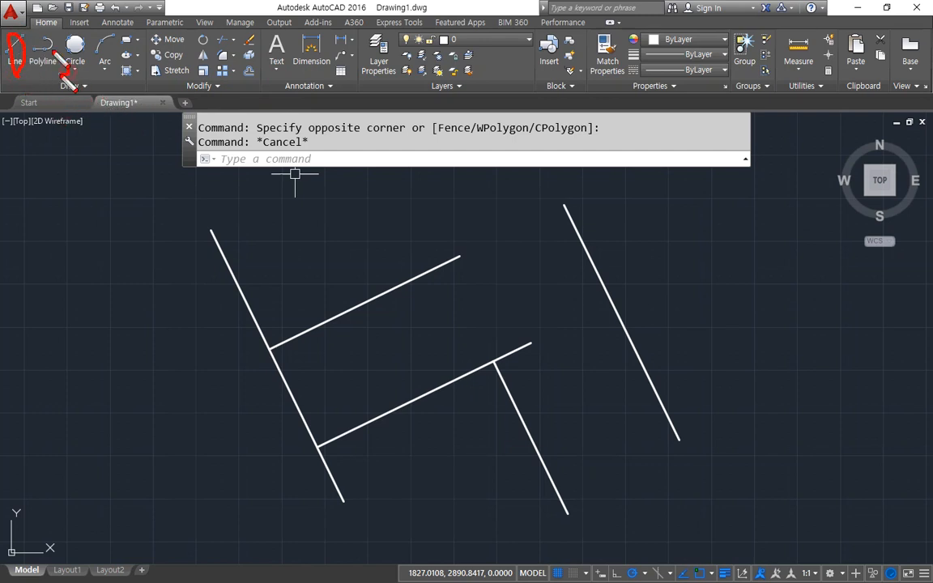
{"action": "left_click_drag", "start_coordinate": [63, 40], "coordinate": [78, 81]}
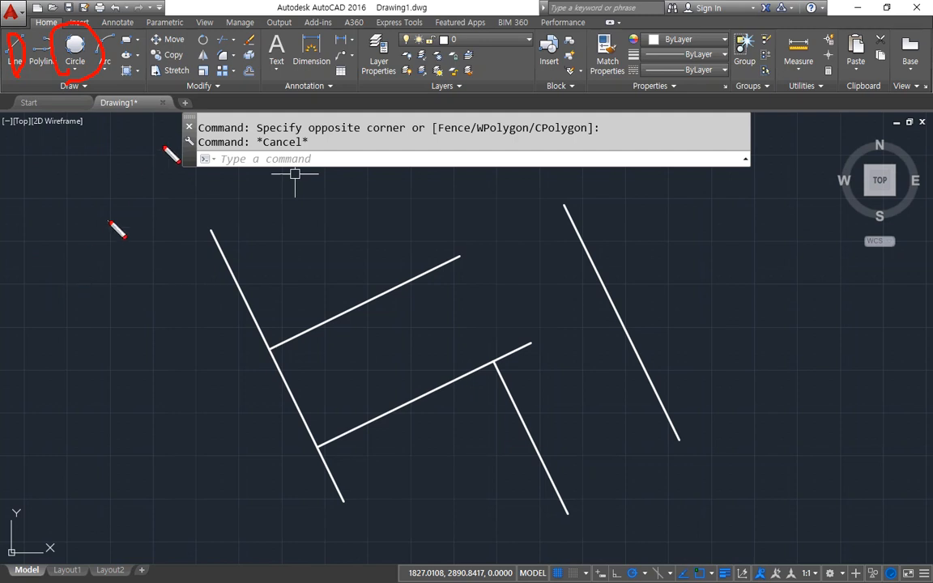
{"action": "key", "text": "e"}
{"action": "mouse_move", "coordinate": [263, 82]}
{"action": "left_mouse_down"}
{"action": "mouse_move", "coordinate": [248, 64]}
{"action": "mouse_move", "coordinate": [247, 77]}
{"action": "mouse_move", "coordinate": [237, 40]}
{"action": "left_mouse_up"}
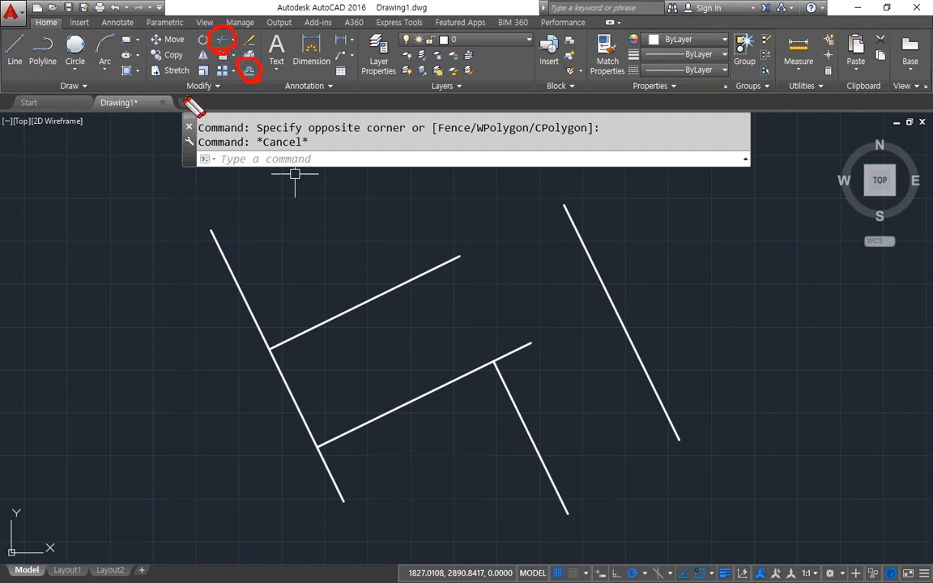
{"action": "key", "text": "Escape"}
Start the Offset command and set the offset distance to 10.
{"action": "left_click", "coordinate": [250, 73]}
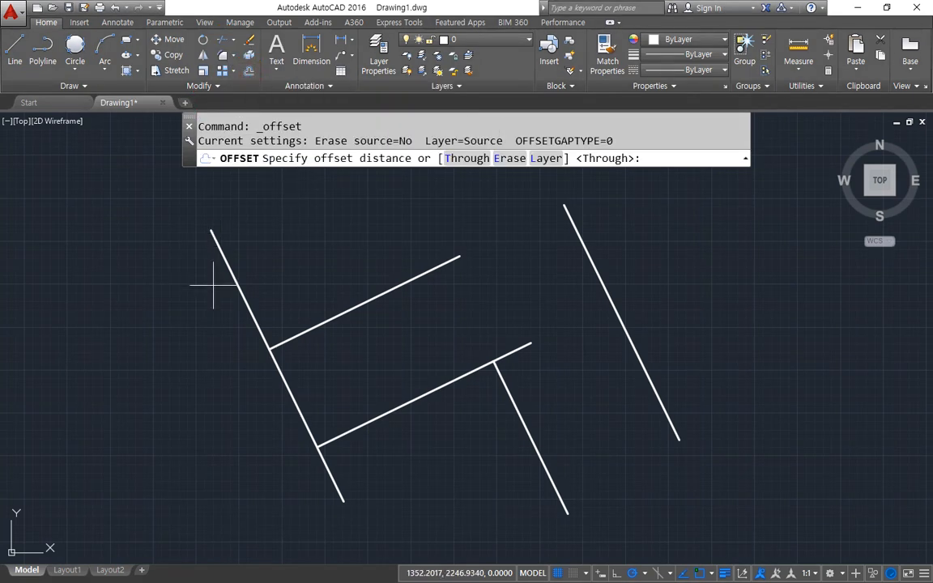
{"action": "mouse_move", "coordinate": [267, 172]}
{"action": "left_mouse_down"}
{"action": "mouse_move", "coordinate": [401, 181]}
{"action": "mouse_move", "coordinate": [358, 133]}
{"action": "mouse_move", "coordinate": [241, 202]}
{"action": "left_mouse_up"}
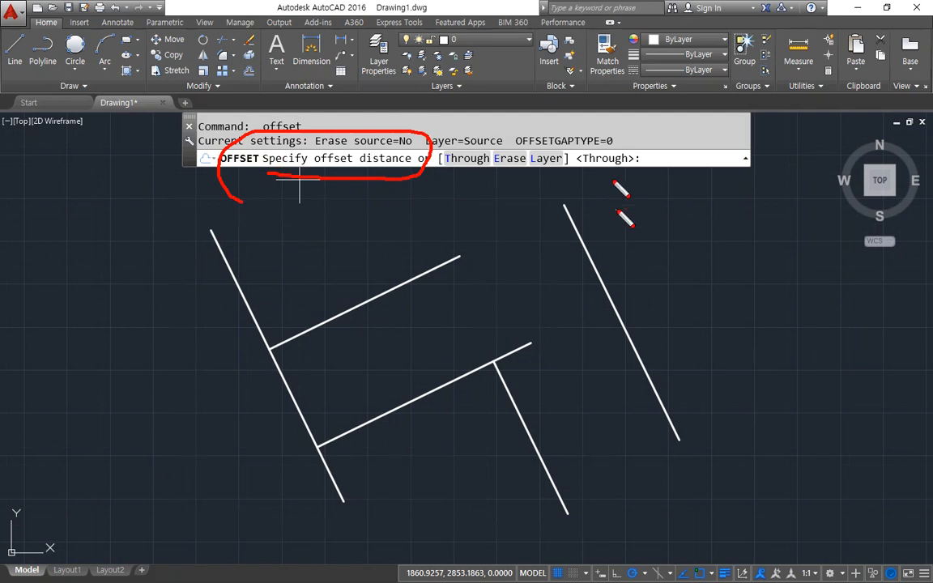
{"action": "left_click_drag", "start_coordinate": [652, 184], "coordinate": [682, 183]}
{"action": "mouse_move", "coordinate": [677, 298]}
{"action": "left_mouse_down"}
{"action": "mouse_move", "coordinate": [658, 215]}
{"action": "mouse_move", "coordinate": [695, 203]}
{"action": "left_mouse_up"}
{"action": "key", "text": "Escape"}
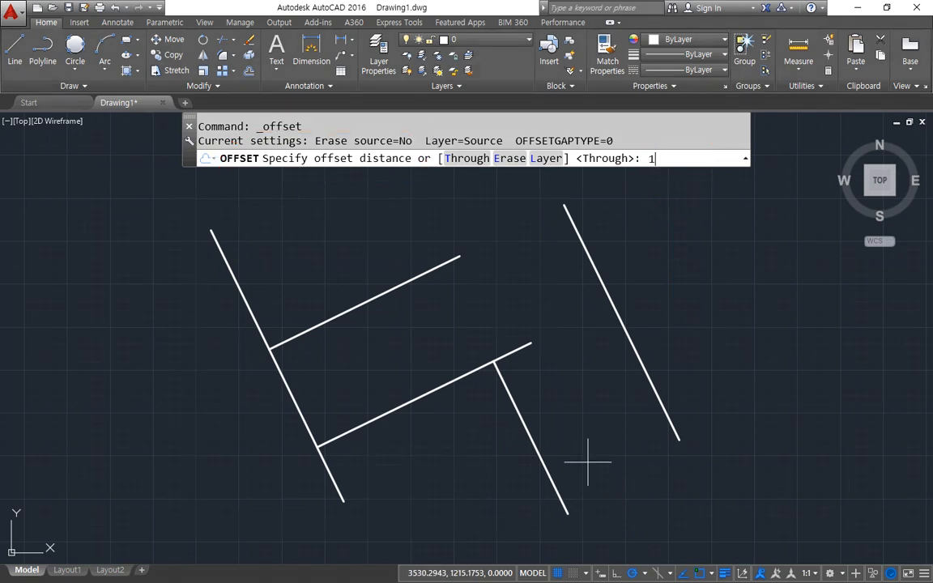
{"action": "key", "text": "Return"}
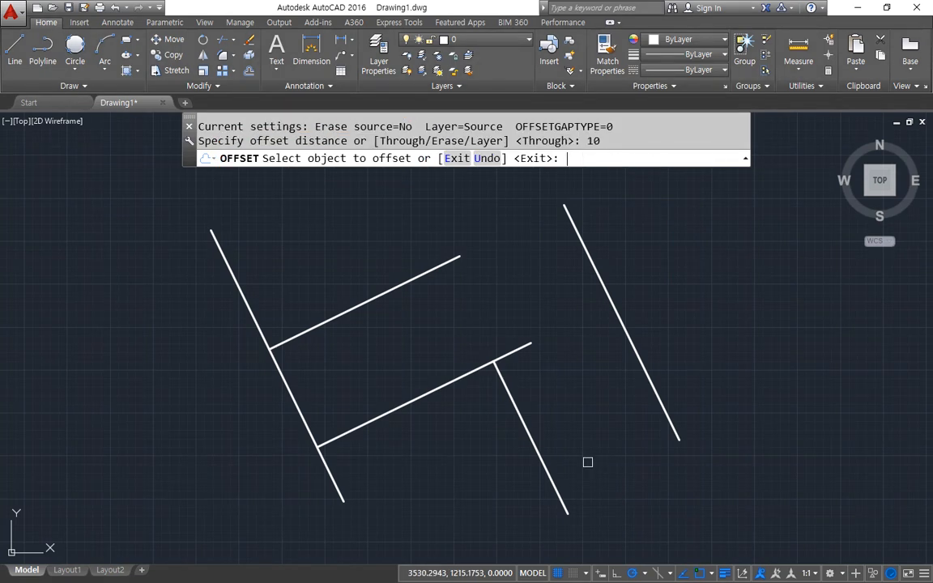
{"action": "key", "text": "ctrl+2"}
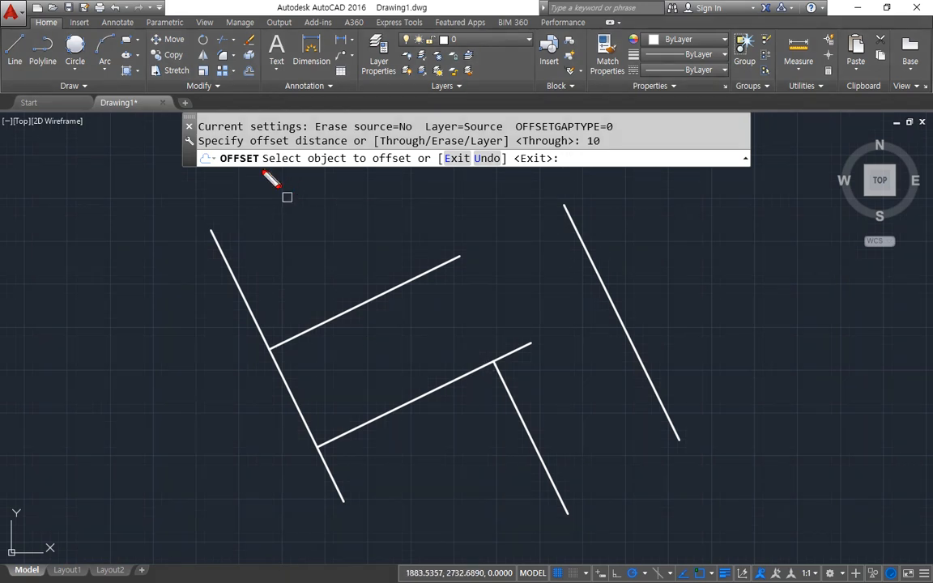
{"action": "left_click_drag", "start_coordinate": [261, 170], "coordinate": [420, 174]}
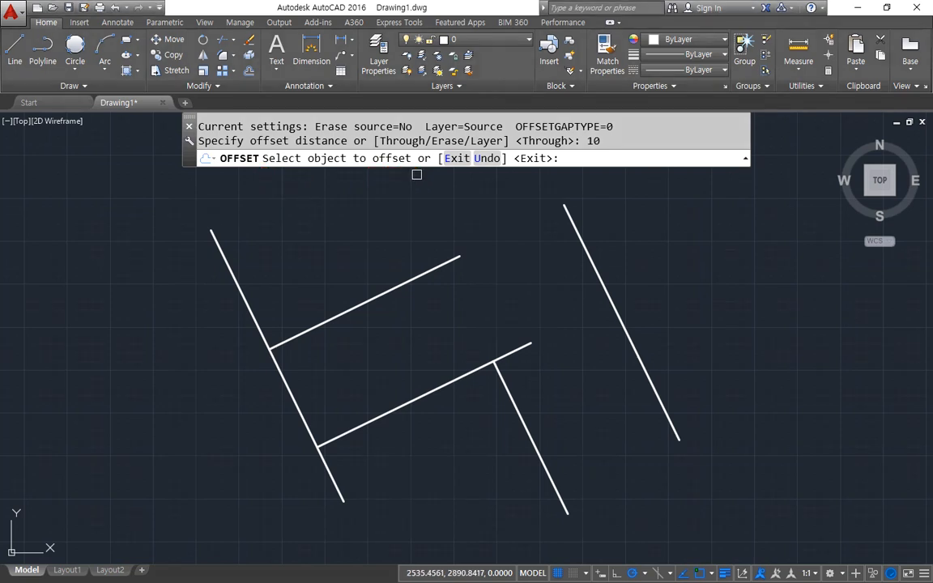
Offset the separate slanted line on the far right once toward its upper-right side.
{"action": "left_click", "coordinate": [603, 278]}
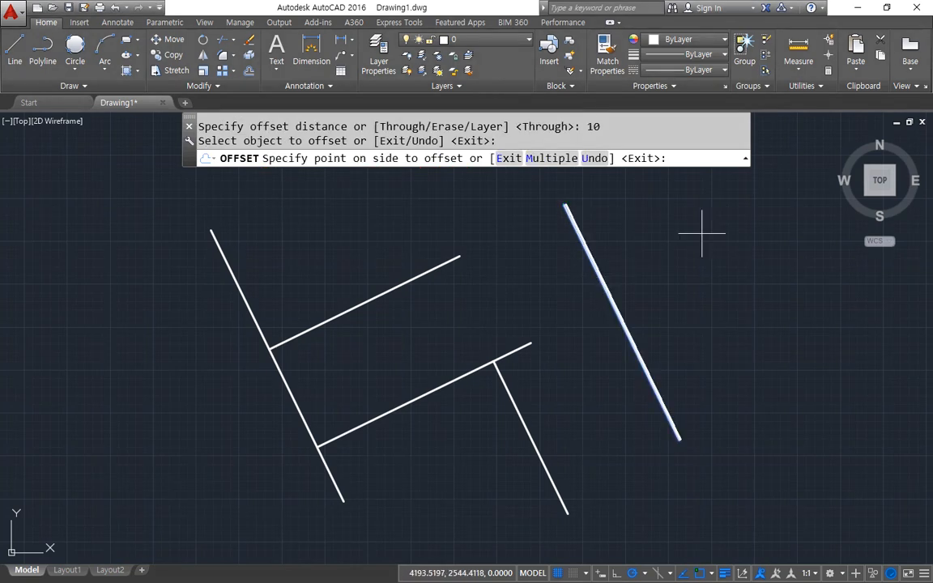
{"action": "scroll", "coordinate": [660, 196], "scroll_direction": "up", "scroll_amount": 2}
{"action": "scroll", "coordinate": [648, 187], "scroll_direction": "up", "scroll_amount": 2}
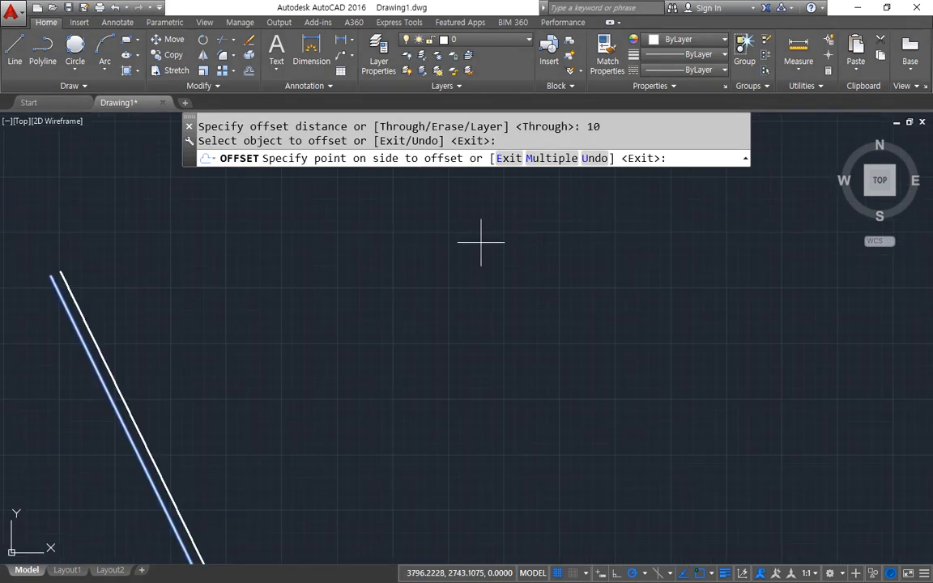
{"action": "middle_click_drag", "start_coordinate": [160, 271], "coordinate": [378, 262]}
{"action": "scroll", "coordinate": [332, 278], "scroll_direction": "up", "scroll_amount": 1}
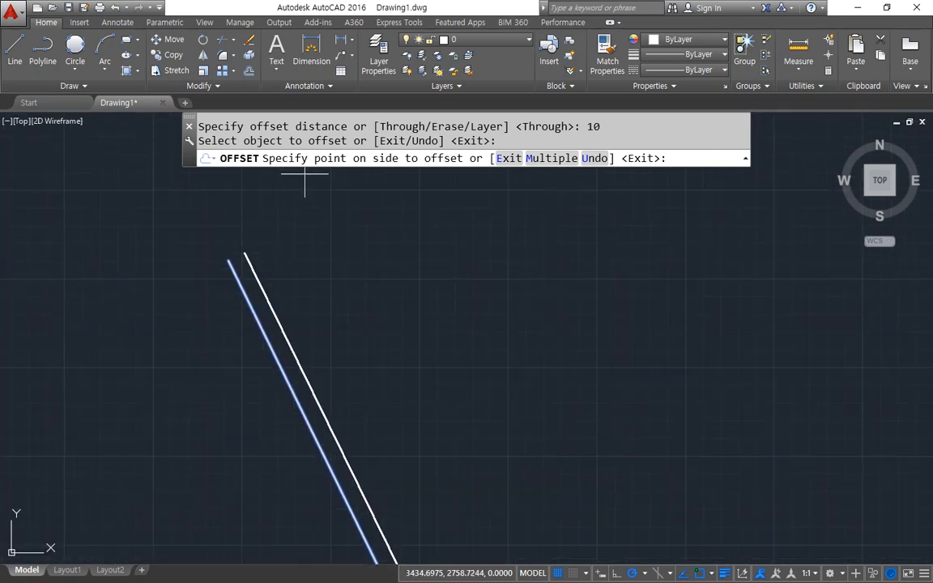
{"action": "mouse_move", "coordinate": [329, 177]}
{"action": "left_mouse_down"}
{"action": "mouse_move", "coordinate": [410, 151]}
{"action": "mouse_move", "coordinate": [451, 194]}
{"action": "left_mouse_up"}
{"action": "left_click_drag", "start_coordinate": [379, 194], "coordinate": [324, 177]}
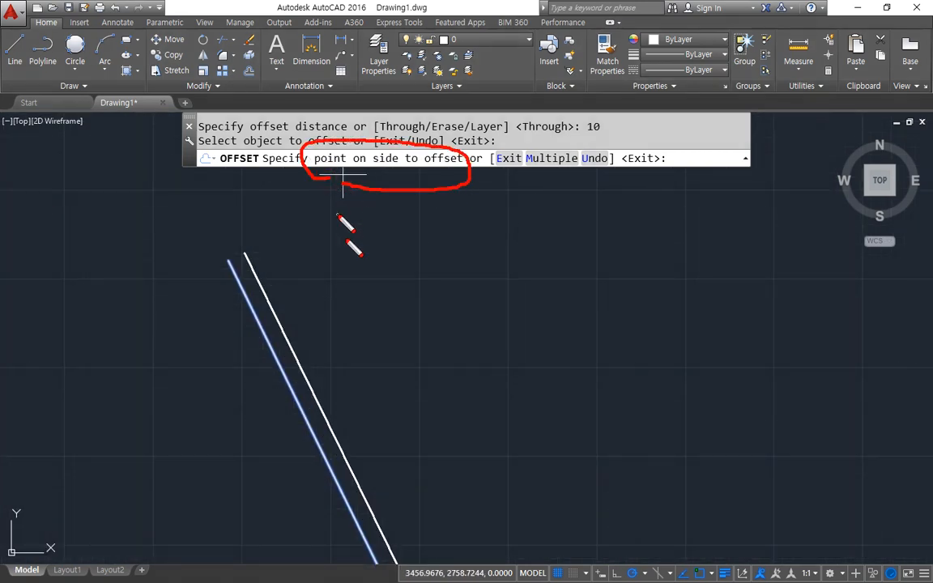
{"action": "mouse_move", "coordinate": [260, 321]}
{"action": "left_mouse_down"}
{"action": "mouse_move", "coordinate": [262, 303]}
{"action": "mouse_move", "coordinate": [252, 311]}
{"action": "left_mouse_up"}
{"action": "left_click_drag", "start_coordinate": [316, 306], "coordinate": [296, 287]}
{"action": "left_click_drag", "start_coordinate": [192, 362], "coordinate": [175, 368]}
{"action": "left_click_drag", "start_coordinate": [161, 335], "coordinate": [201, 349]}
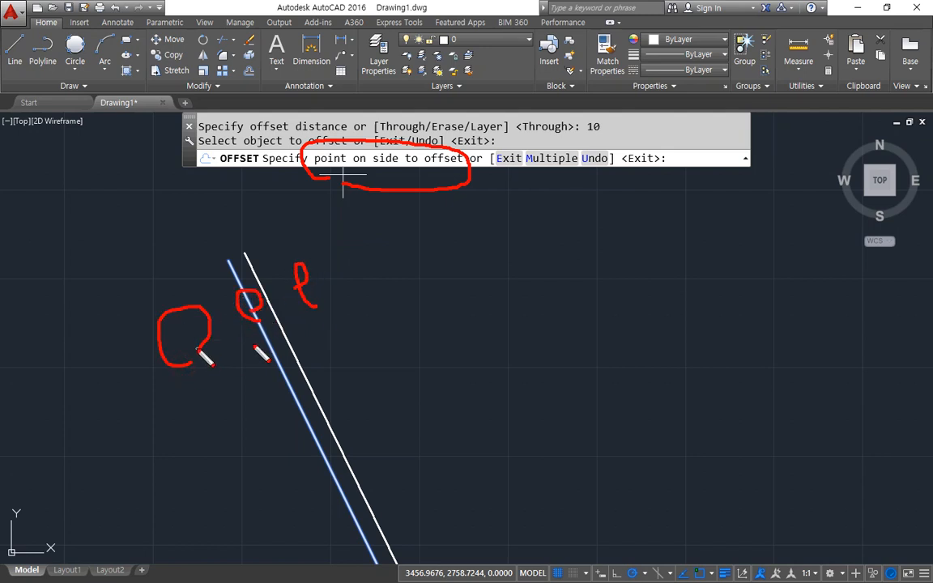
{"action": "key", "text": "Escape"}
{"action": "scroll", "coordinate": [163, 335], "scroll_direction": "up", "scroll_amount": 4}
{"action": "middle_click_drag", "start_coordinate": [378, 280], "coordinate": [342, 517]}
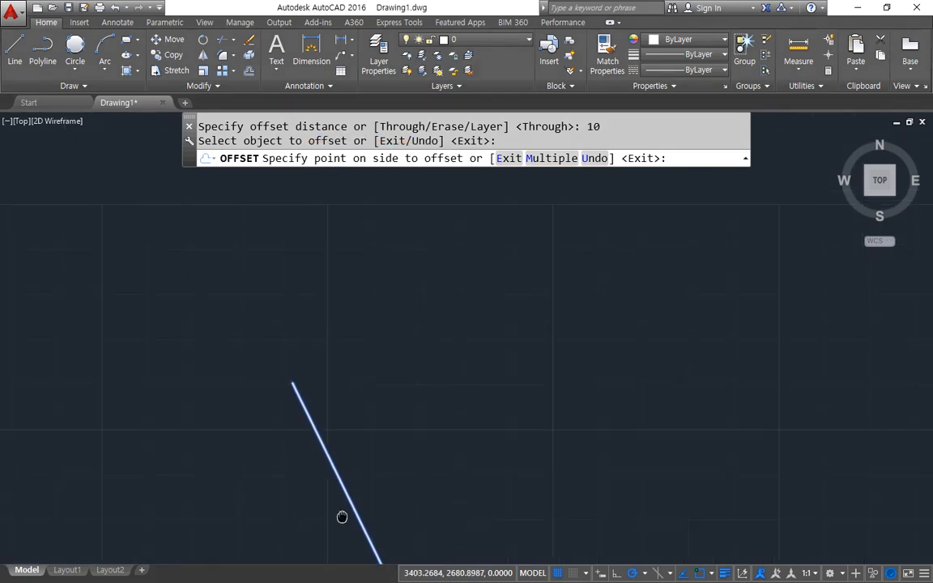
{"action": "scroll", "coordinate": [306, 435], "scroll_direction": "up", "scroll_amount": 4}
{"action": "middle_click_drag", "start_coordinate": [319, 437], "coordinate": [424, 459]}
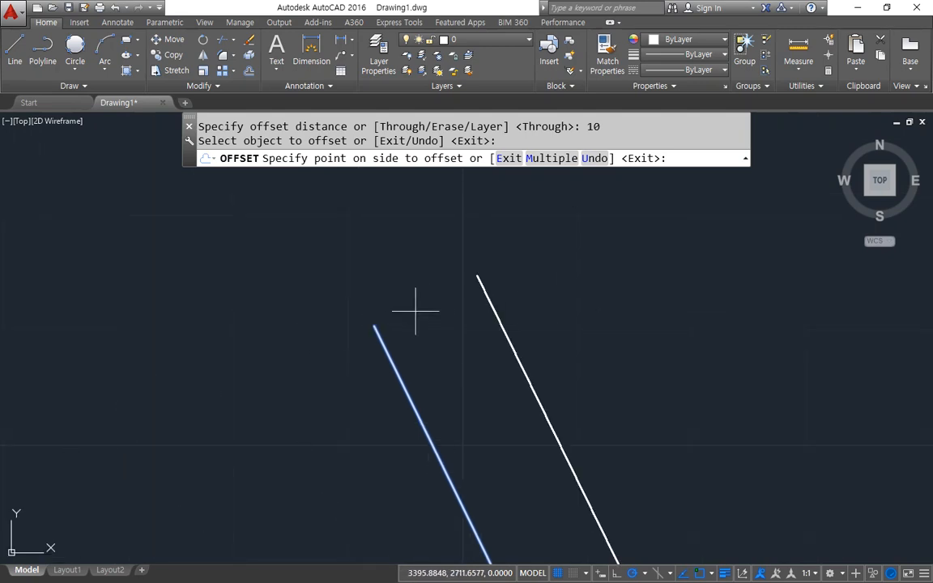
{"action": "left_click", "coordinate": [732, 250]}
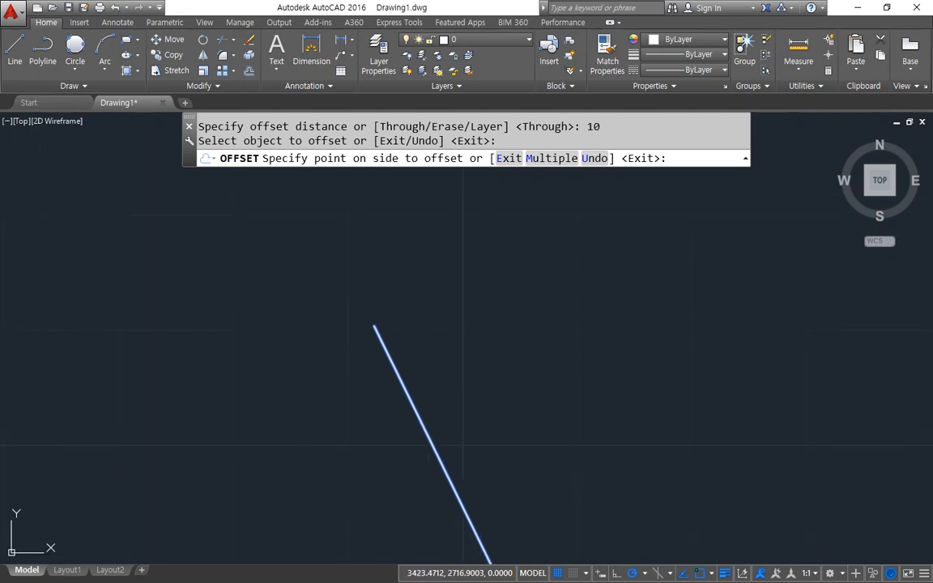
Offset the original slanted line once toward its left side at the same distance.
{"action": "scroll", "coordinate": [614, 320], "scroll_direction": "down", "scroll_amount": 2}
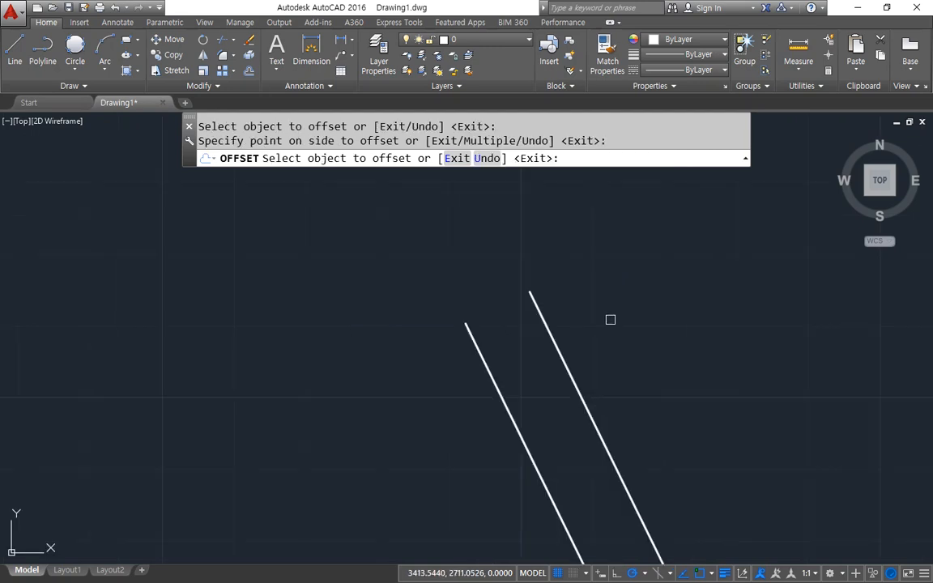
{"action": "left_click", "coordinate": [469, 333]}
{"action": "left_click", "coordinate": [279, 350]}
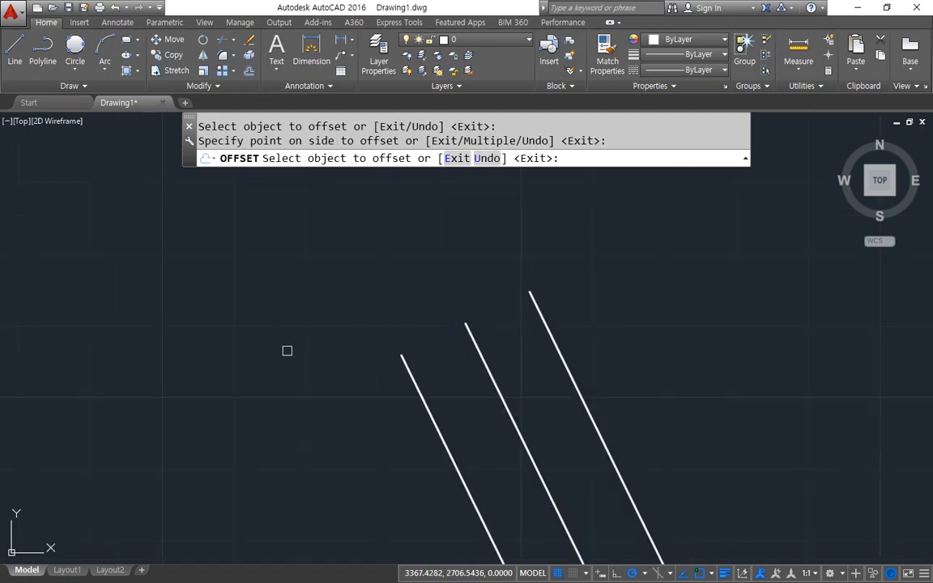
Offset the outermost right-hand copy toward the right three times, using each new line as the source for the following one.
{"action": "left_click", "coordinate": [550, 329]}
{"action": "left_click", "coordinate": [705, 288]}
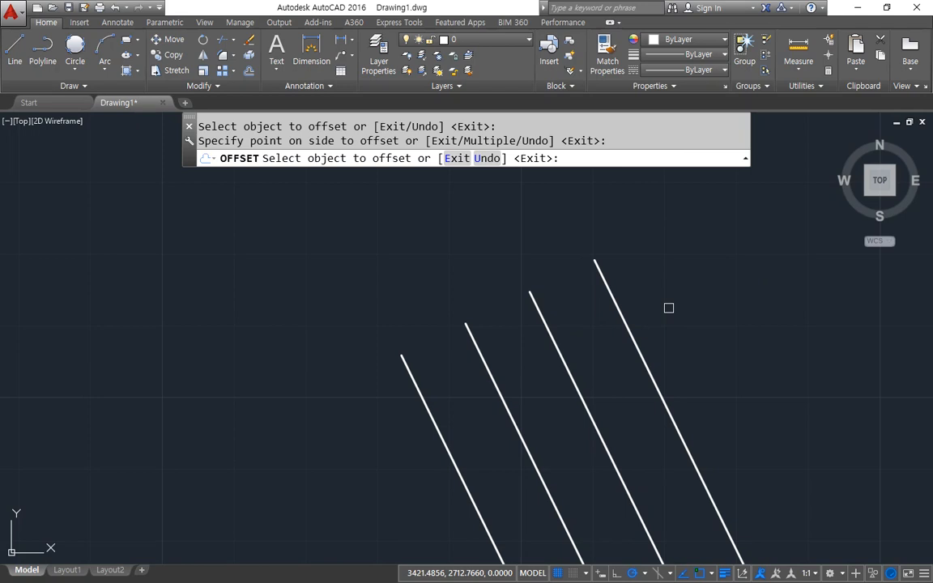
{"action": "left_click", "coordinate": [622, 324]}
{"action": "left_click", "coordinate": [850, 271]}
{"action": "left_click", "coordinate": [693, 295]}
{"action": "left_click", "coordinate": [831, 271]}
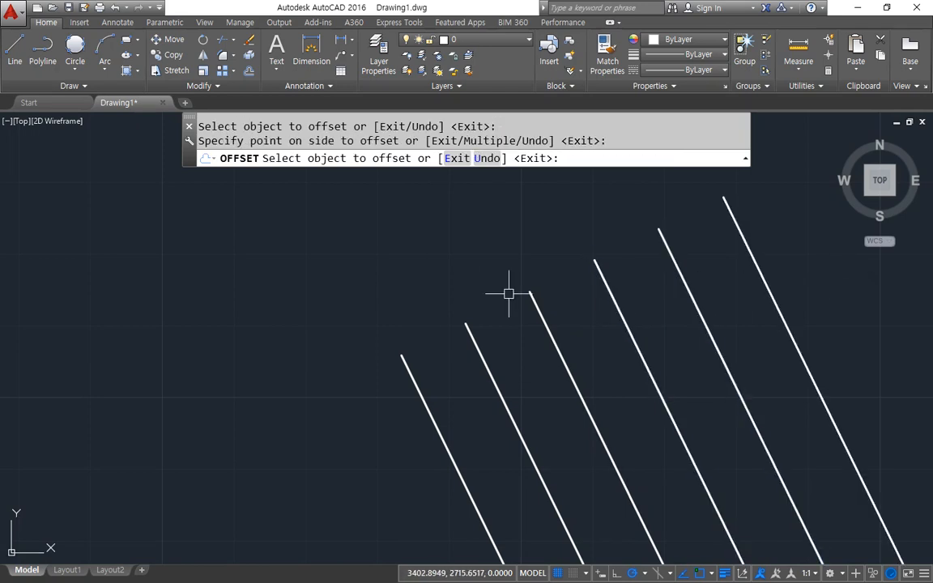
Restart the Offset command and bring the circle into view.
{"action": "key", "text": "Return"}
{"action": "scroll", "coordinate": [509, 294], "scroll_direction": "down", "scroll_amount": 8}
{"action": "scroll", "coordinate": [470, 313], "scroll_direction": "up", "scroll_amount": 1}
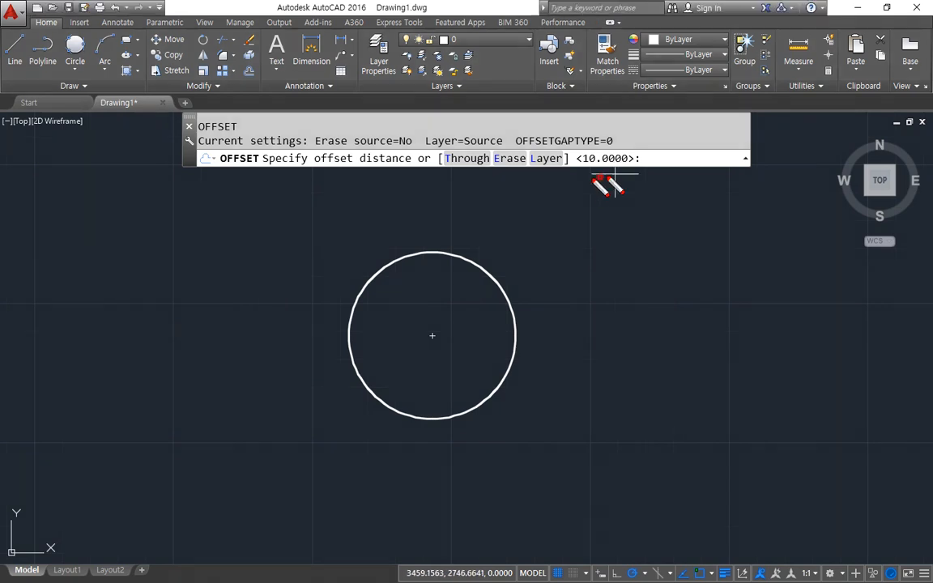
{"action": "left_click_drag", "start_coordinate": [617, 139], "coordinate": [638, 181]}
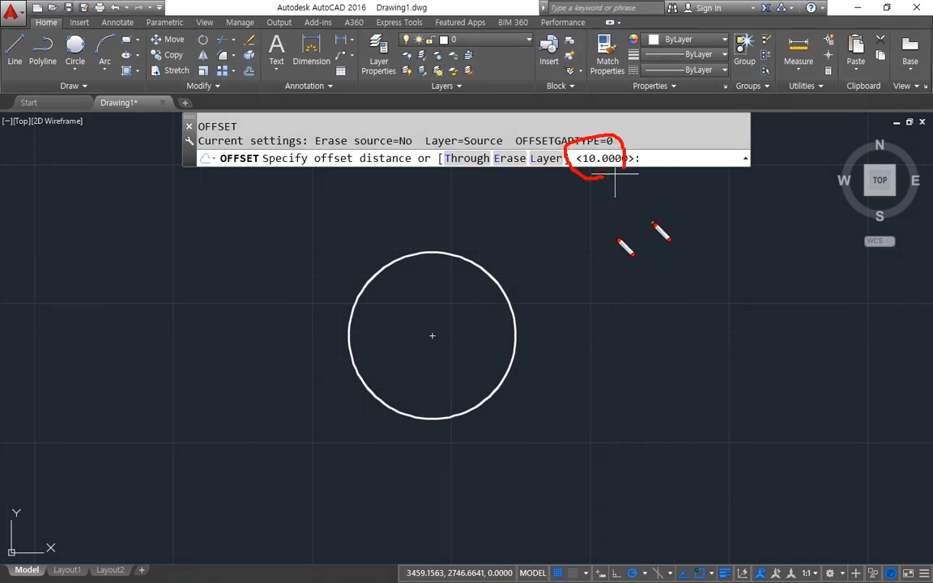
{"action": "left_click_drag", "start_coordinate": [609, 239], "coordinate": [599, 176]}
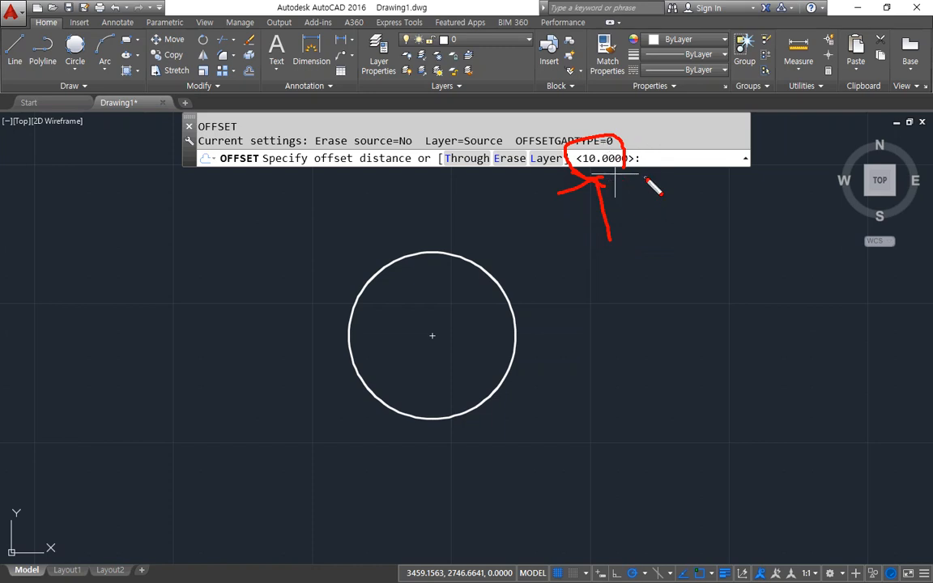
{"action": "key", "text": "Escape"}
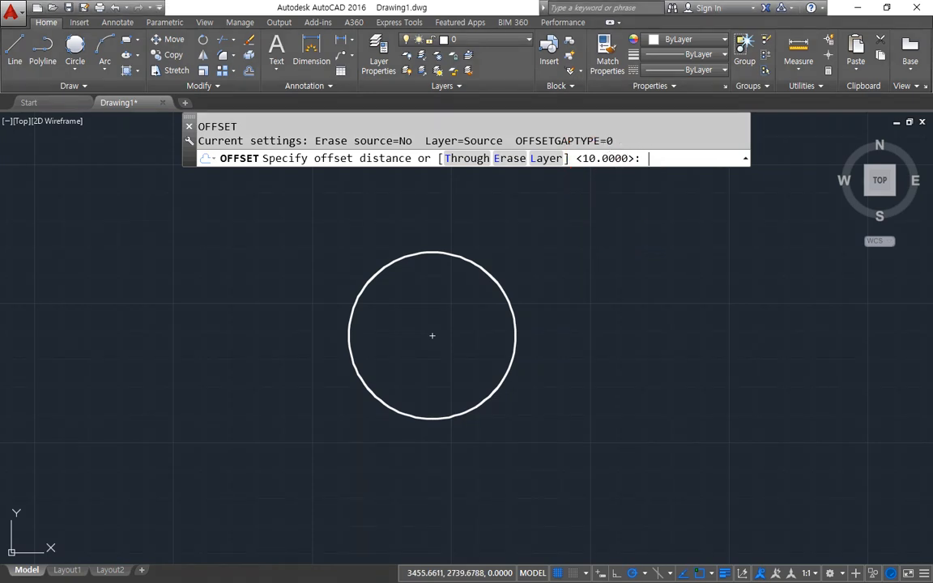
Accept the default offset distance of 10 and offset the circle once outward and once inward.
{"action": "key", "text": "Return"}
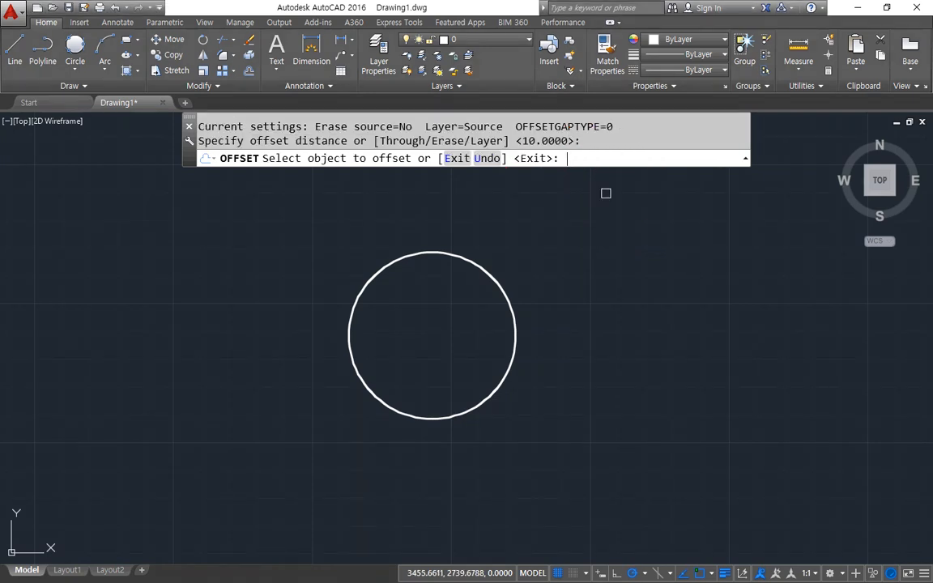
{"action": "left_click", "coordinate": [483, 268]}
{"action": "left_click", "coordinate": [502, 258]}
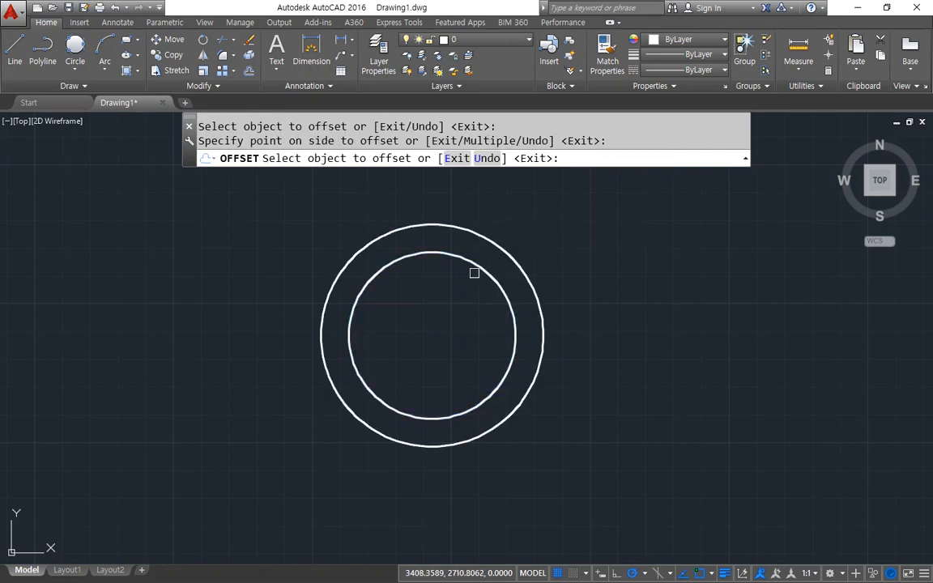
{"action": "left_click", "coordinate": [476, 265]}
{"action": "left_click", "coordinate": [449, 314]}
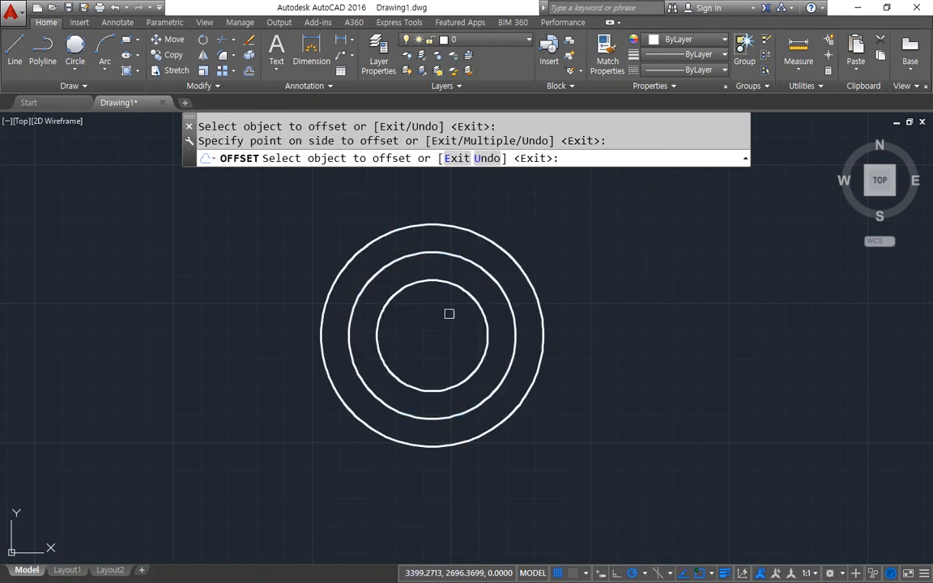
Offset the outermost circle outward three times, using each new circle as the source for the following one.
{"action": "left_click", "coordinate": [517, 258]}
{"action": "left_click", "coordinate": [573, 233]}
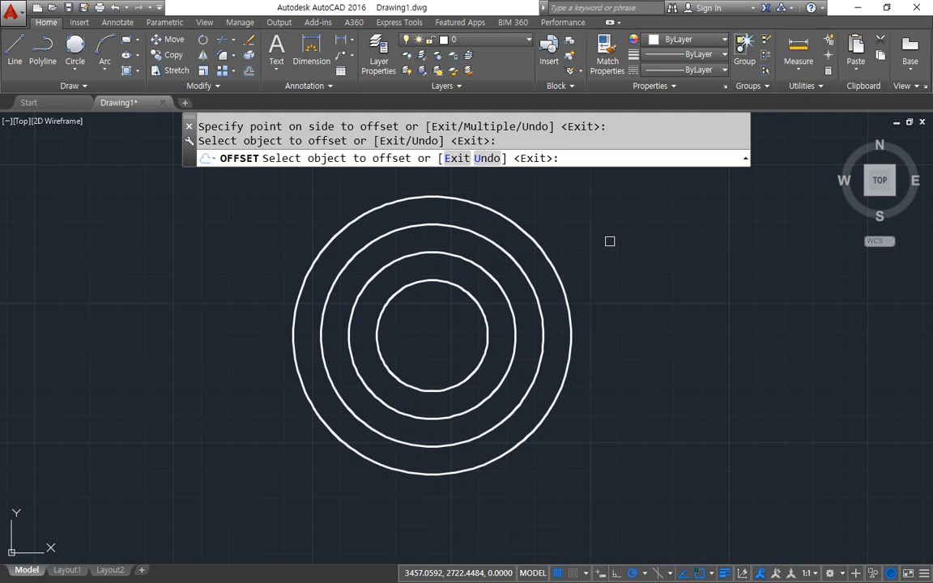
{"action": "left_click", "coordinate": [556, 268]}
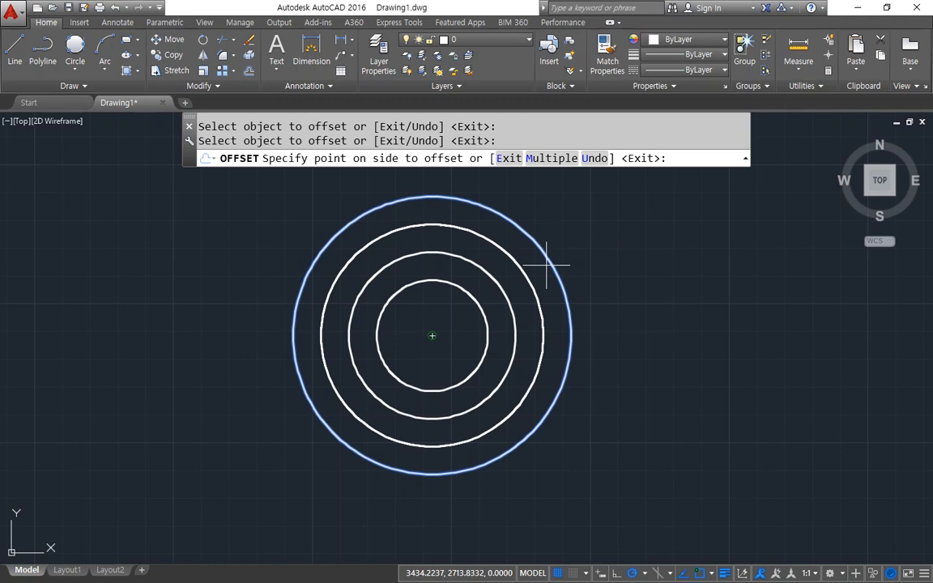
{"action": "left_click", "coordinate": [622, 212]}
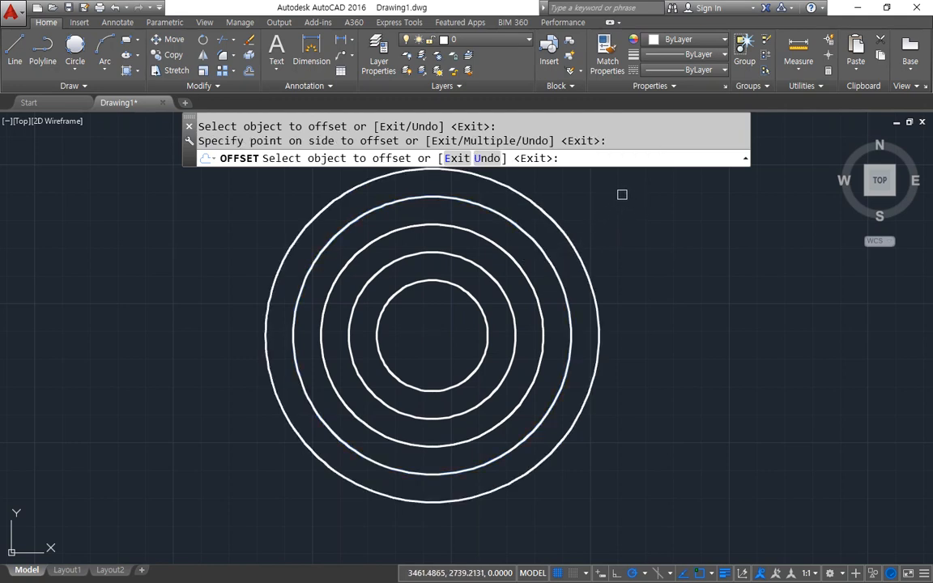
{"action": "left_click", "coordinate": [567, 238]}
{"action": "left_click", "coordinate": [648, 217]}
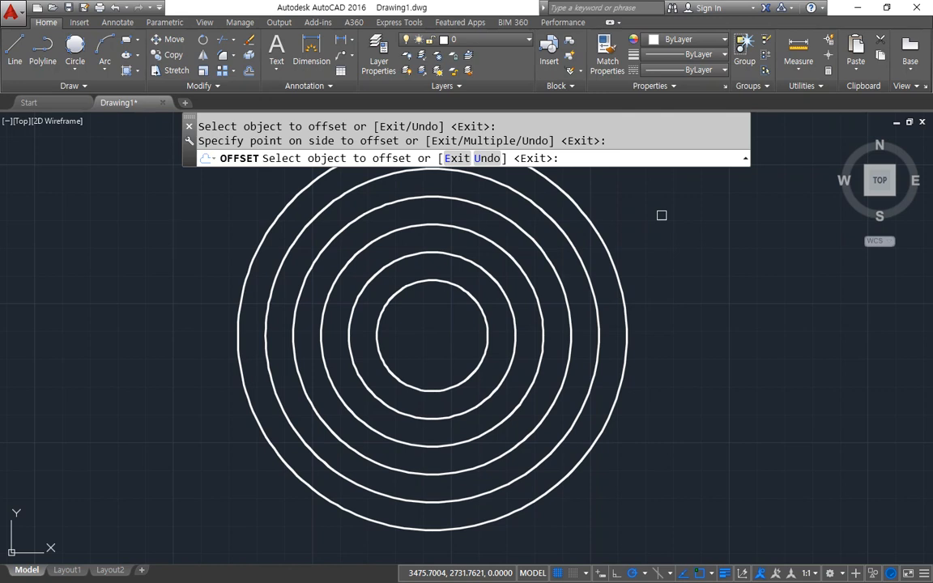
Offset the innermost circle once toward its centre and end the Offset command.
{"action": "left_click", "coordinate": [475, 304]}
{"action": "left_click", "coordinate": [433, 333]}
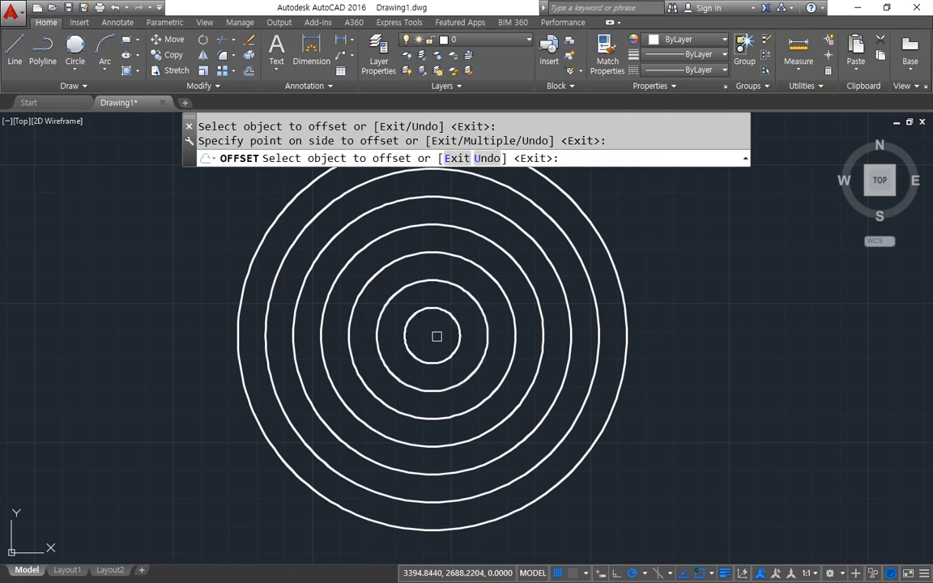
{"action": "key", "text": "Return"}
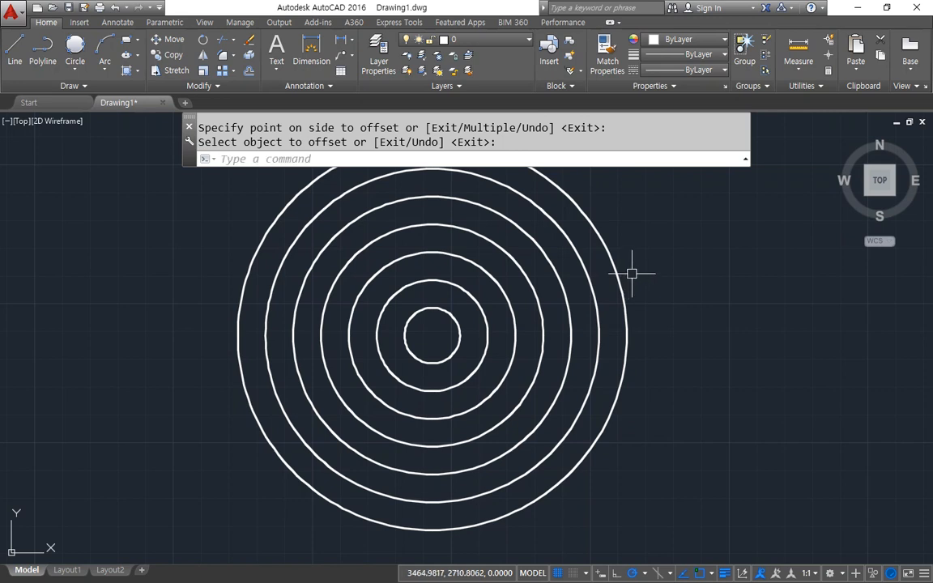
Select everything in the drawing and erase all the concentric circles.
{"action": "key", "text": "ctrl+a"}
{"action": "type", "text": "e"}
{"action": "key", "text": "Return"}
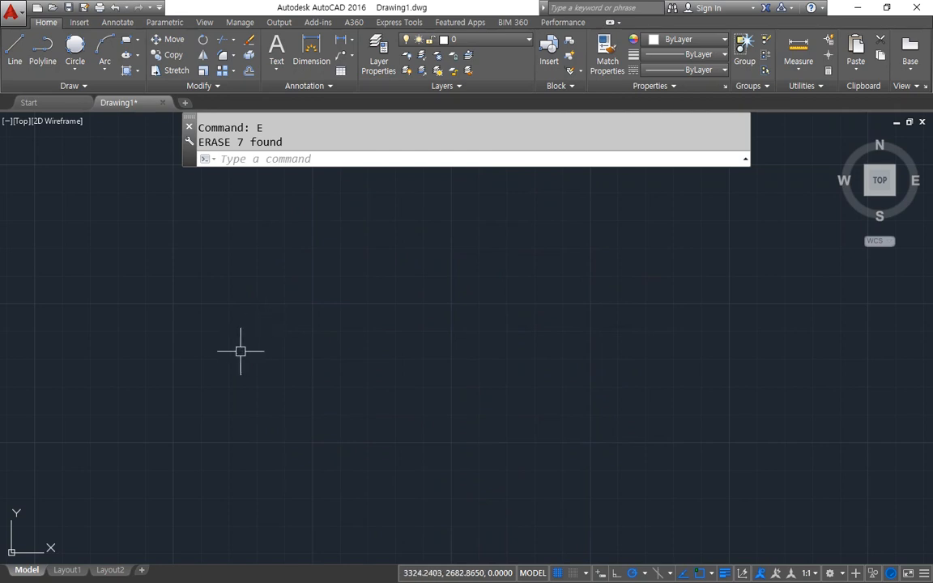
Draw a single steep line about 84 units long, sloping down to the right at about 286 degrees.
{"action": "type", "text": "l"}
{"action": "key", "text": "Return"}
{"action": "left_click", "coordinate": [243, 249]}
{"action": "left_click", "coordinate": [302, 470]}
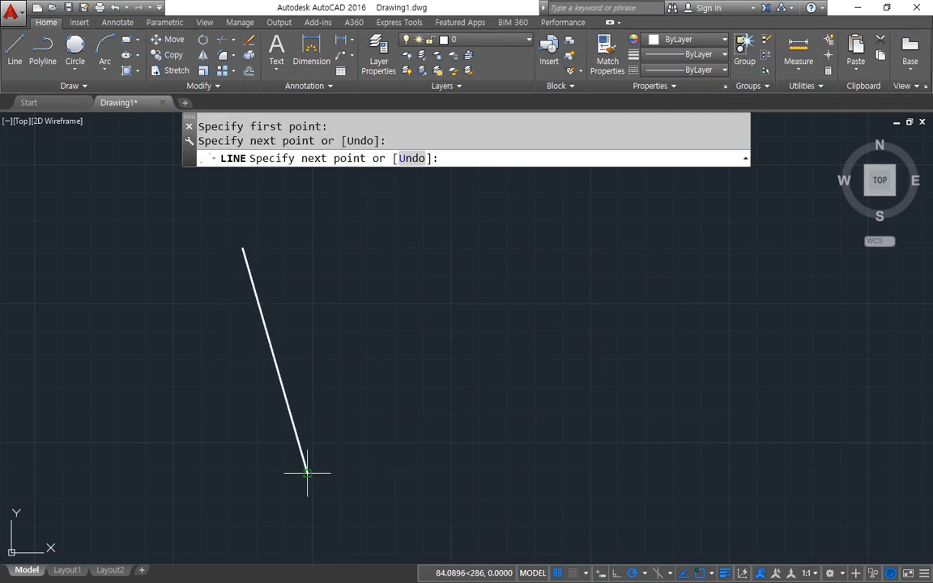
{"action": "key", "text": "Return"}
Offset the slanted line to the right five times at a distance of 10, using each new copy as the following source.
{"action": "type", "text": "O"}
{"action": "key", "text": "Return"}
{"action": "type", "text": "10"}
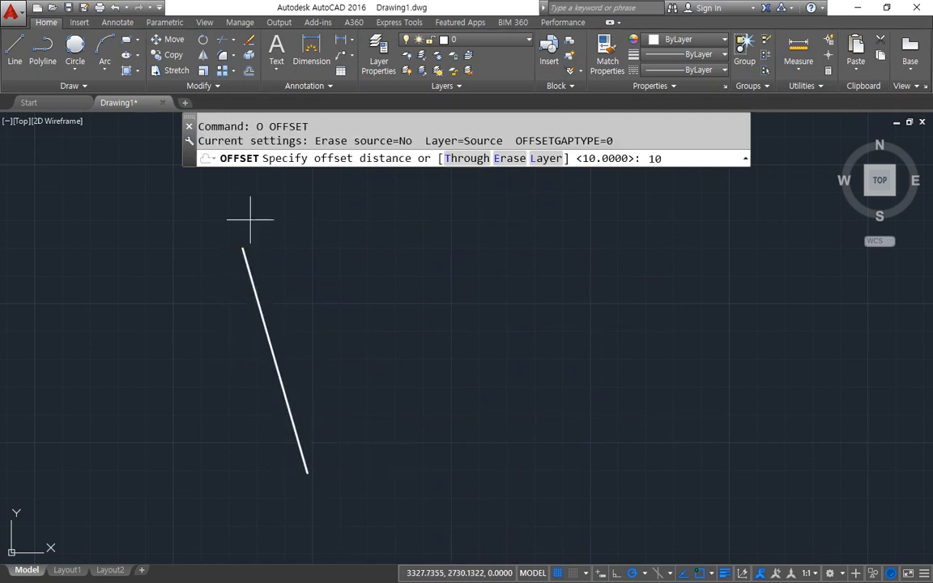
{"action": "key", "text": "Return"}
{"action": "left_click", "coordinate": [248, 265]}
{"action": "left_click", "coordinate": [289, 245]}
{"action": "left_click", "coordinate": [273, 253]}
{"action": "left_click", "coordinate": [308, 259]}
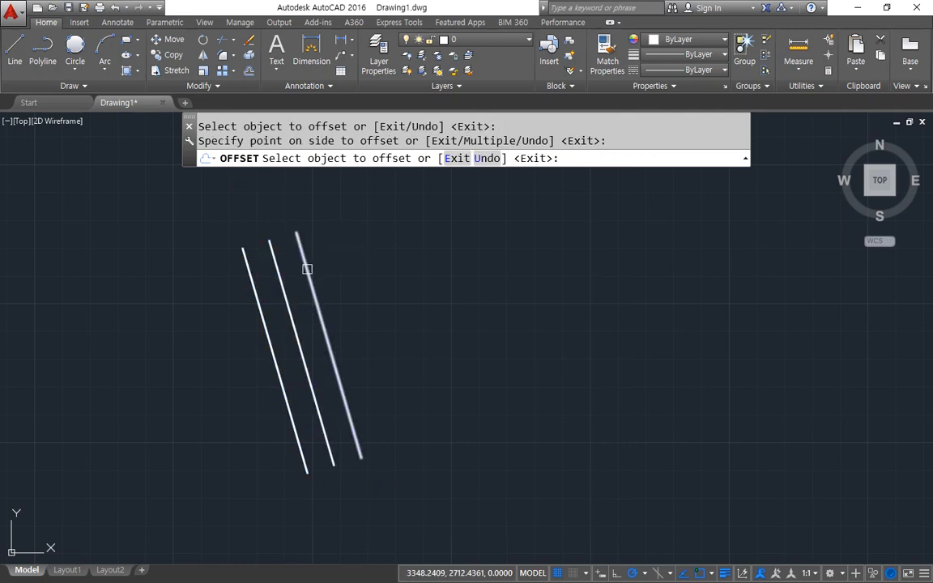
{"action": "left_click", "coordinate": [308, 266]}
{"action": "left_click", "coordinate": [391, 246]}
{"action": "left_click", "coordinate": [339, 279]}
{"action": "left_click", "coordinate": [356, 289]}
{"action": "left_click", "coordinate": [368, 284]}
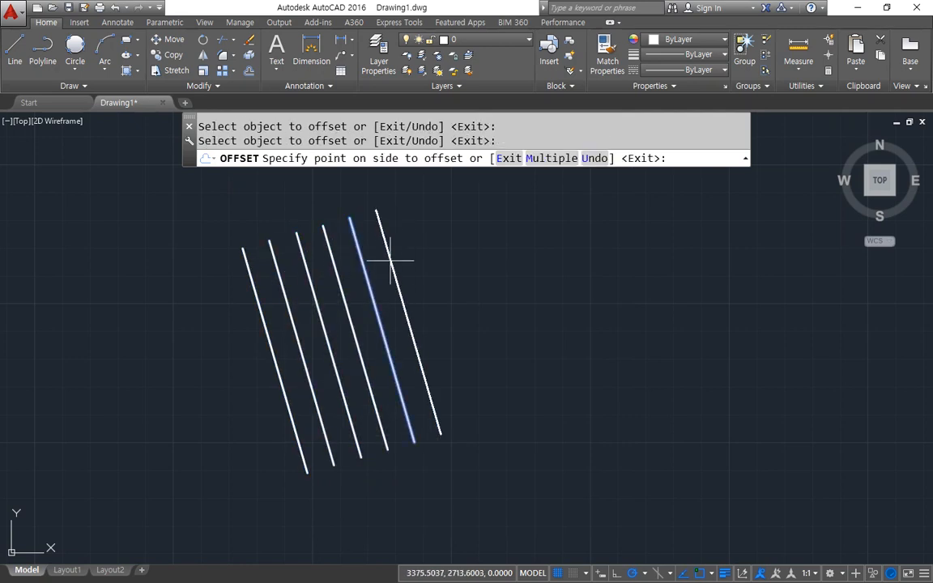
{"action": "left_click", "coordinate": [389, 260]}
{"action": "key", "text": "Return"}
{"action": "mouse_move", "coordinate": [269, 335]}
{"action": "left_mouse_down"}
{"action": "mouse_move", "coordinate": [393, 295]}
{"action": "mouse_move", "coordinate": [400, 307]}
{"action": "mouse_move", "coordinate": [387, 328]}
{"action": "left_mouse_up"}
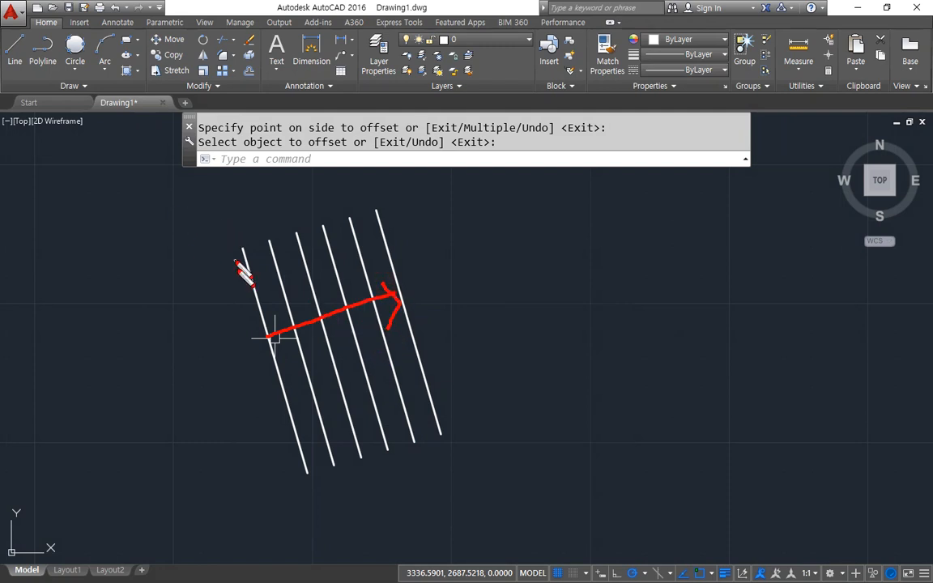
{"action": "mouse_move", "coordinate": [245, 266]}
{"action": "left_mouse_down"}
{"action": "mouse_move", "coordinate": [241, 256]}
{"action": "mouse_move", "coordinate": [480, 257]}
{"action": "mouse_move", "coordinate": [467, 263]}
{"action": "left_mouse_up"}
{"action": "left_click_drag", "start_coordinate": [502, 234], "coordinate": [523, 269]}
{"action": "left_click_drag", "start_coordinate": [521, 235], "coordinate": [510, 261]}
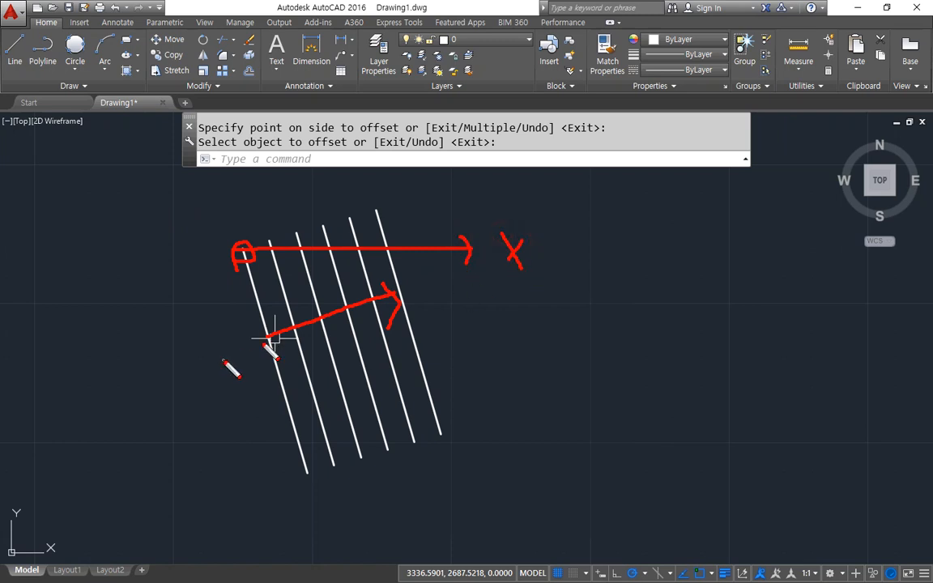
{"action": "left_click_drag", "start_coordinate": [370, 274], "coordinate": [392, 332]}
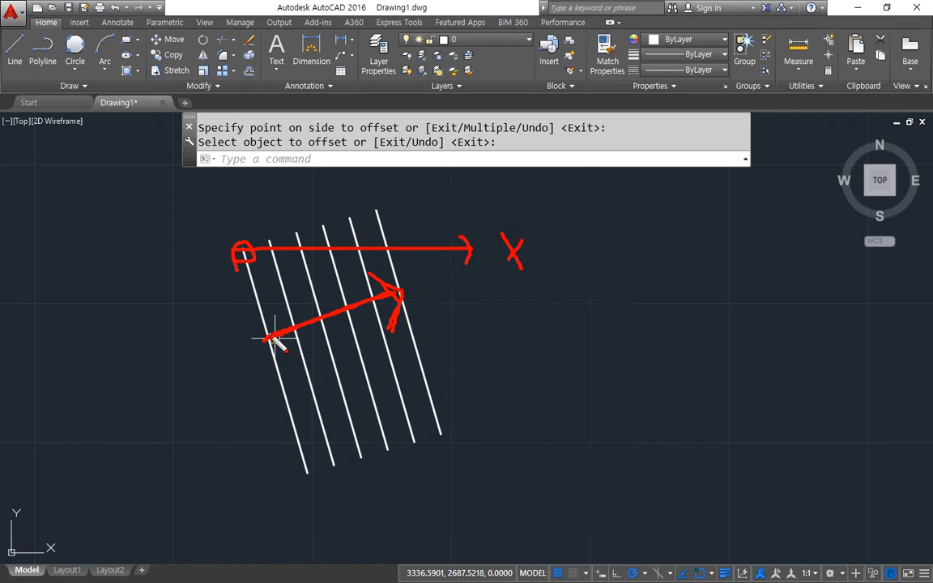
{"action": "left_click_drag", "start_coordinate": [246, 253], "coordinate": [405, 246]}
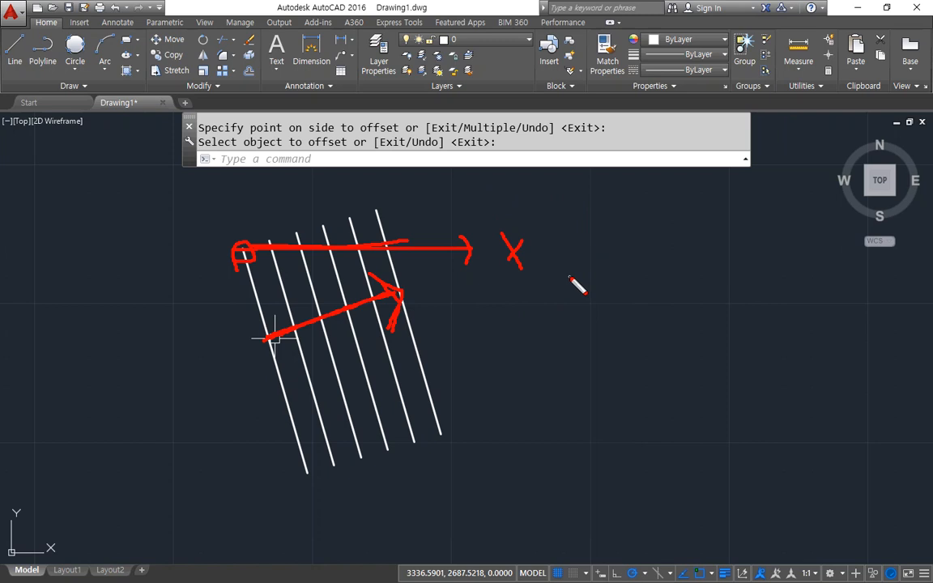
{"action": "key", "text": "Escape"}
Select the parallel slanted lines with a crossing window and erase them.
{"action": "left_click", "coordinate": [455, 282]}
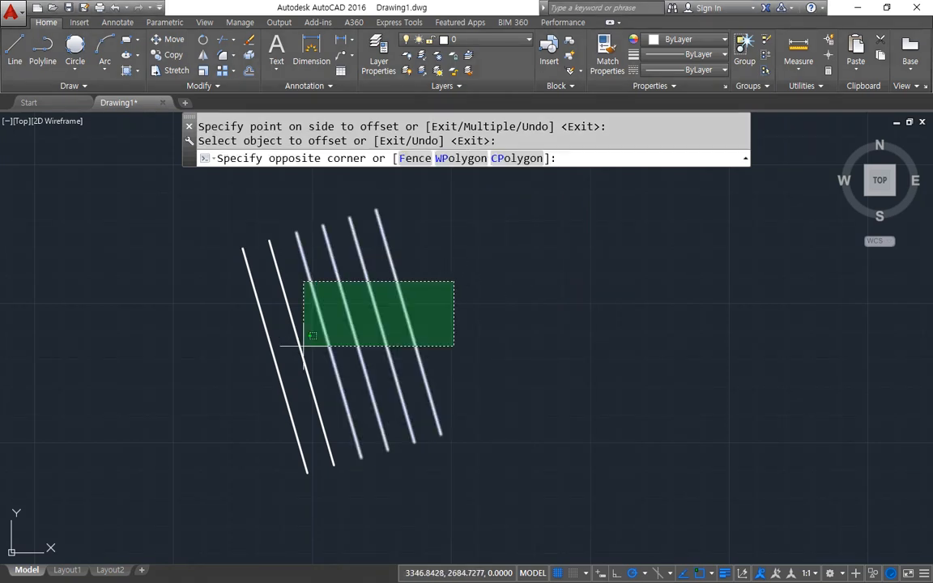
{"action": "left_click", "coordinate": [304, 346]}
{"action": "type", "text": "e"}
{"action": "key", "text": "Return"}
Draw a long horizontal line across the middle of the drawing area.
{"action": "type", "text": "l"}
{"action": "key", "text": "Return"}
{"action": "left_click", "coordinate": [208, 338]}
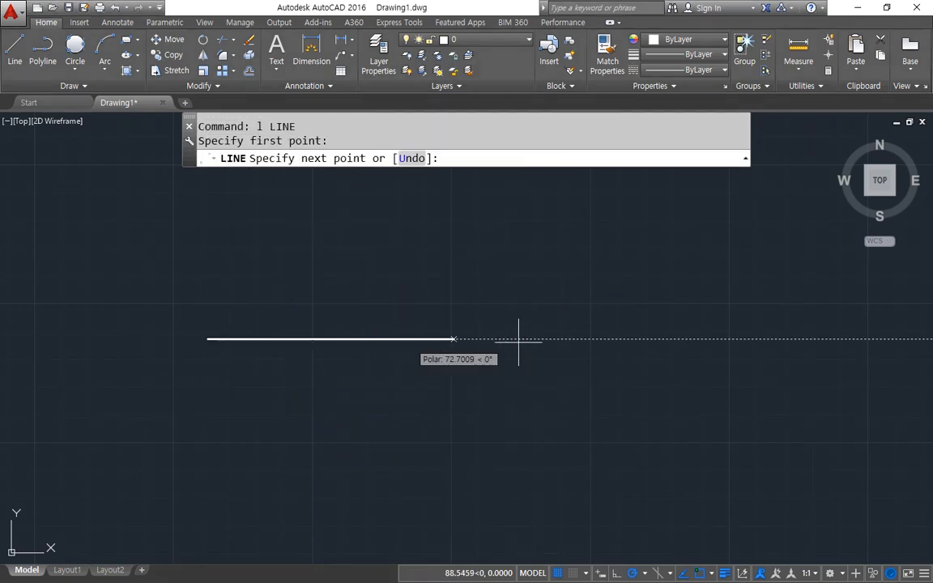
{"action": "left_click", "coordinate": [733, 339]}
{"action": "key", "text": "Return"}
{"action": "key", "text": "Return"}
Draw two near-vertical lines crossing the horizontal line, the left one about 74 units long and the right one about 68.
{"action": "left_click", "coordinate": [354, 252]}
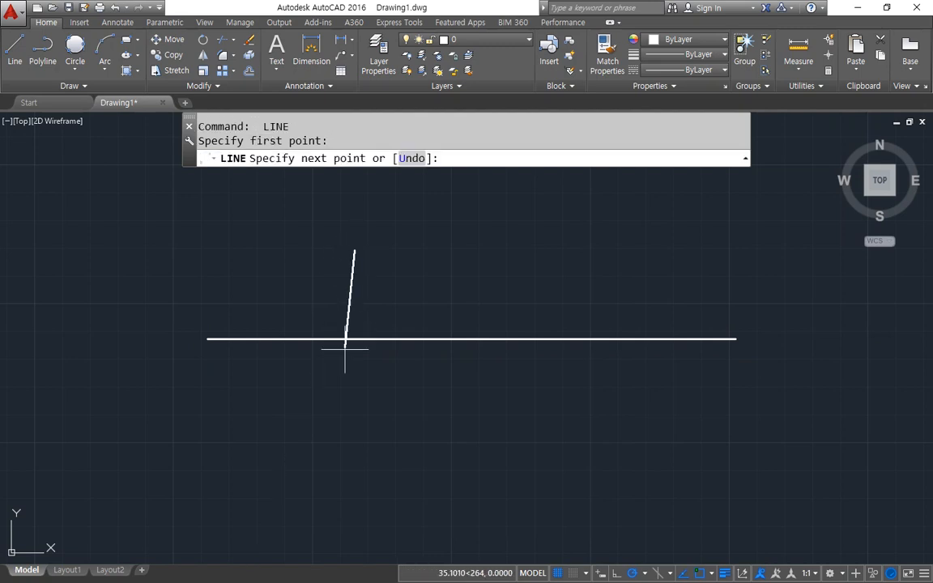
{"action": "left_click", "coordinate": [343, 457]}
{"action": "key", "text": "Return"}
{"action": "key", "text": "Return"}
{"action": "left_click", "coordinate": [560, 258]}
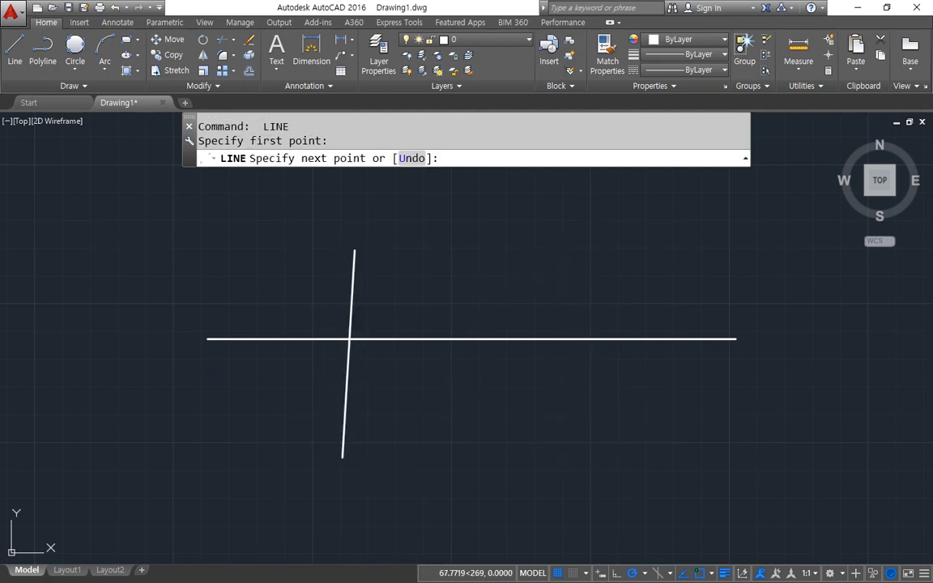
{"action": "left_click", "coordinate": [557, 447]}
{"action": "key", "text": "Return"}
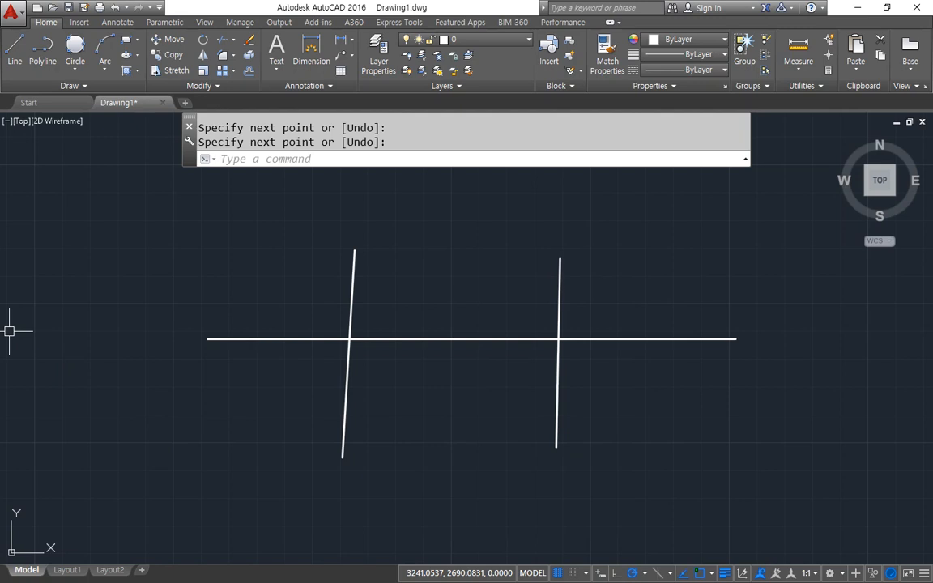
Switch to the Notepad notes and complete the TRim entry to read "지정된 경계안의 Object를 자르기".
{"action": "key", "text": "alt+Tab"}
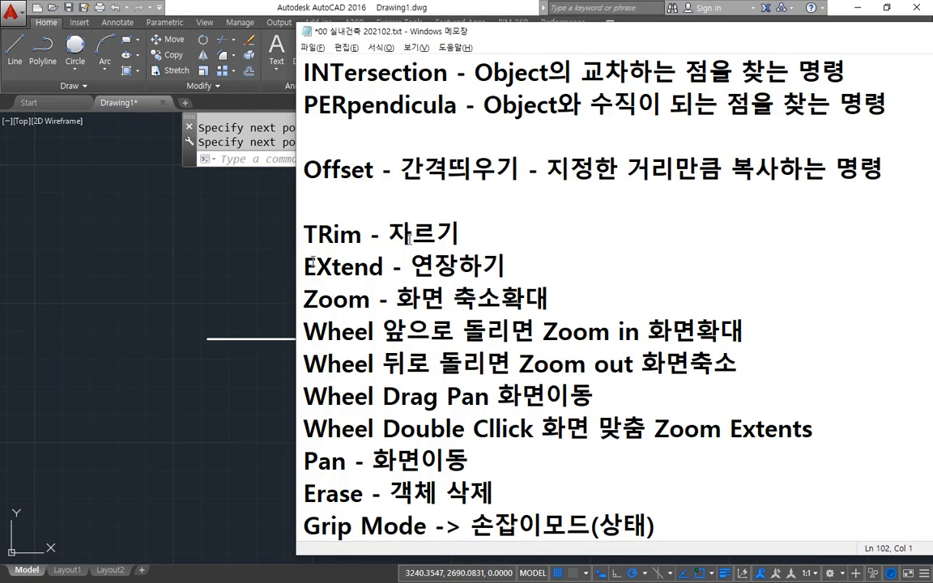
{"action": "key", "text": "Right"}
{"action": "key", "text": "Right"}
{"action": "type", "text": "지정된 "}
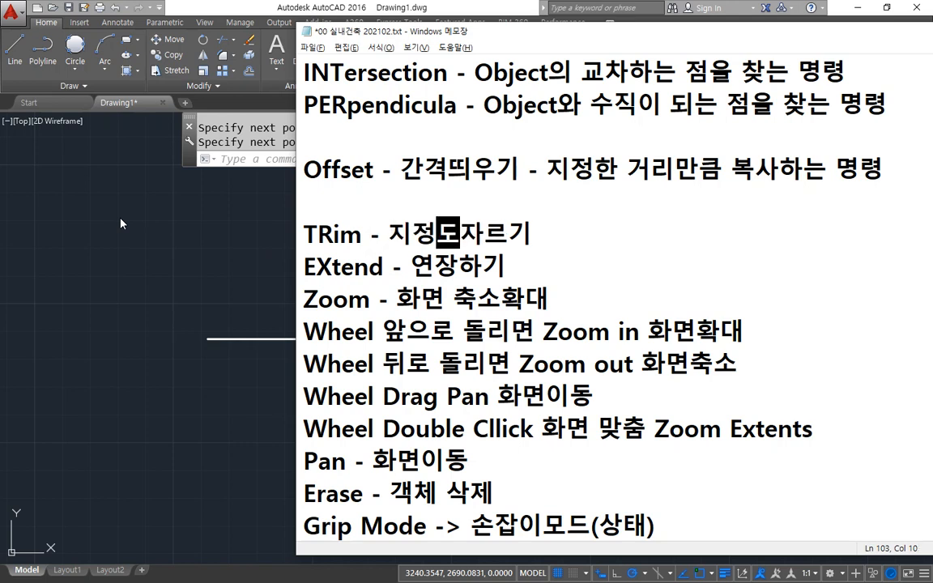
{"action": "type", "text": "경계"}
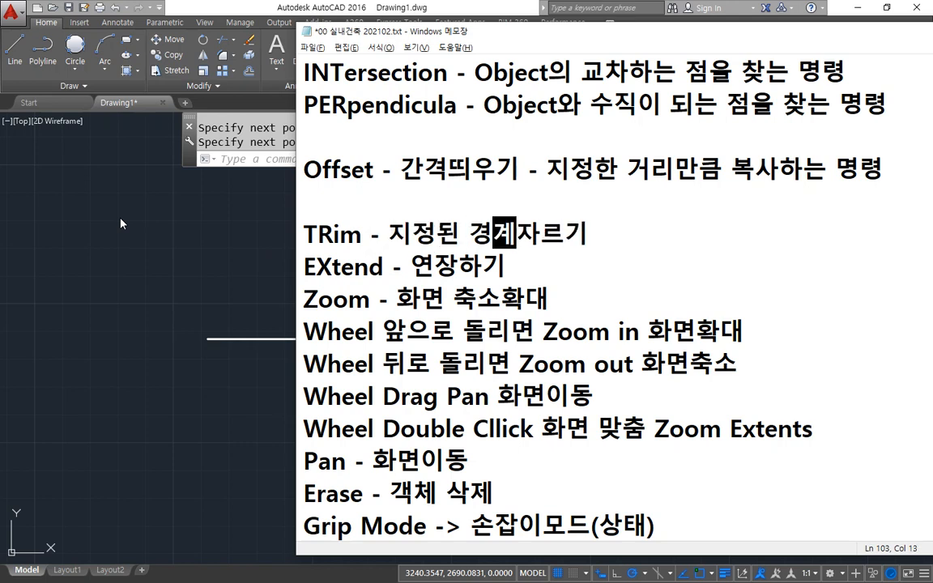
{"action": "type", "text": "안의 "}
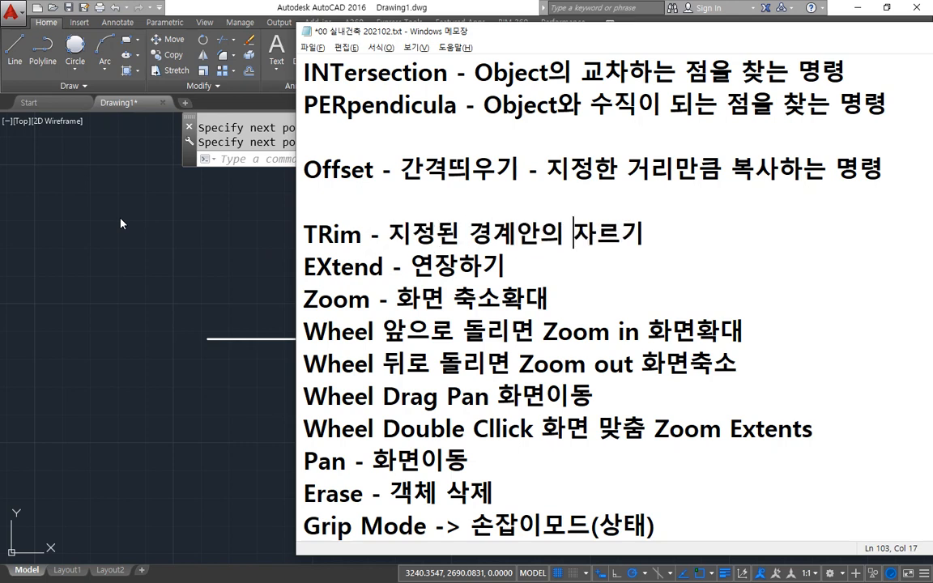
{"action": "type", "text": "Object"}
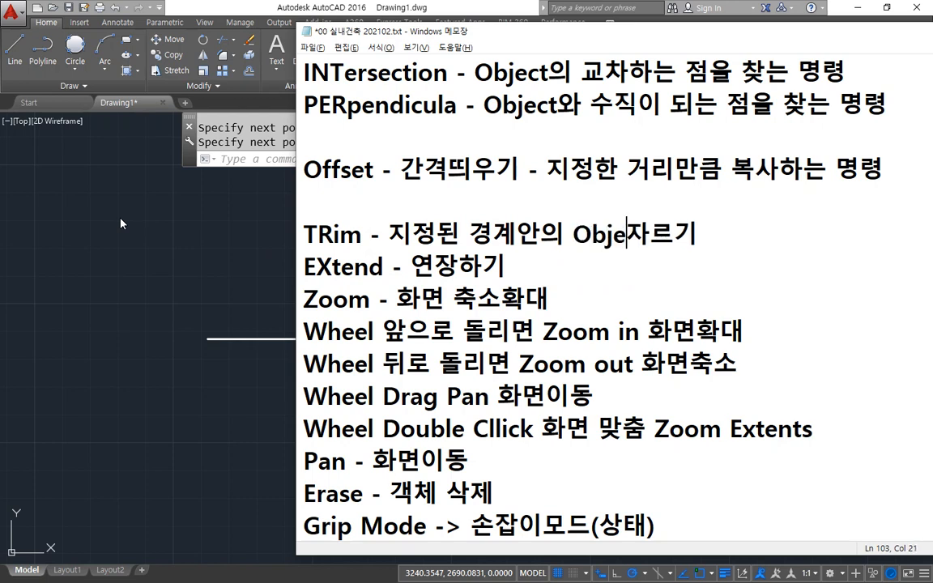
{"action": "type", "text": "를 "}
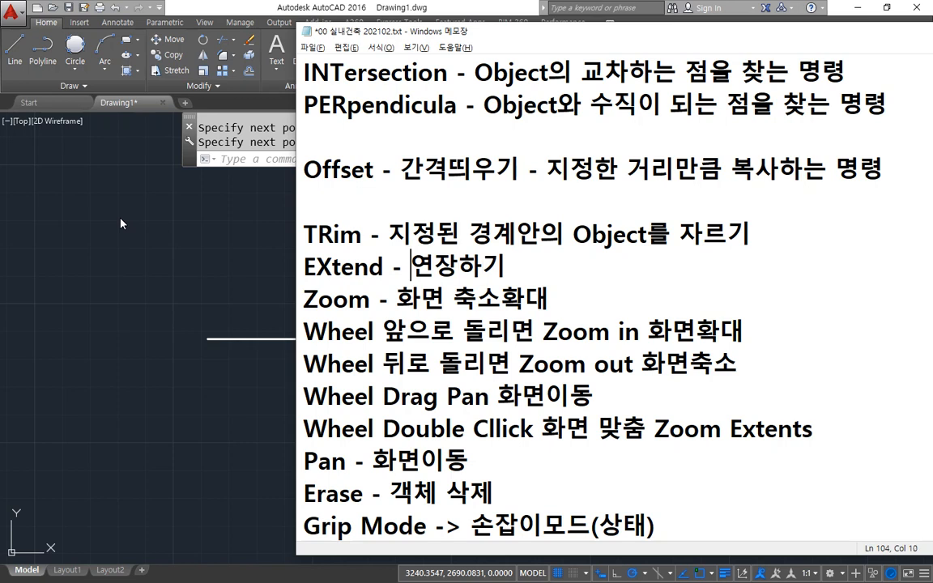
{"action": "type", "text": "지정된 ㄱ"}
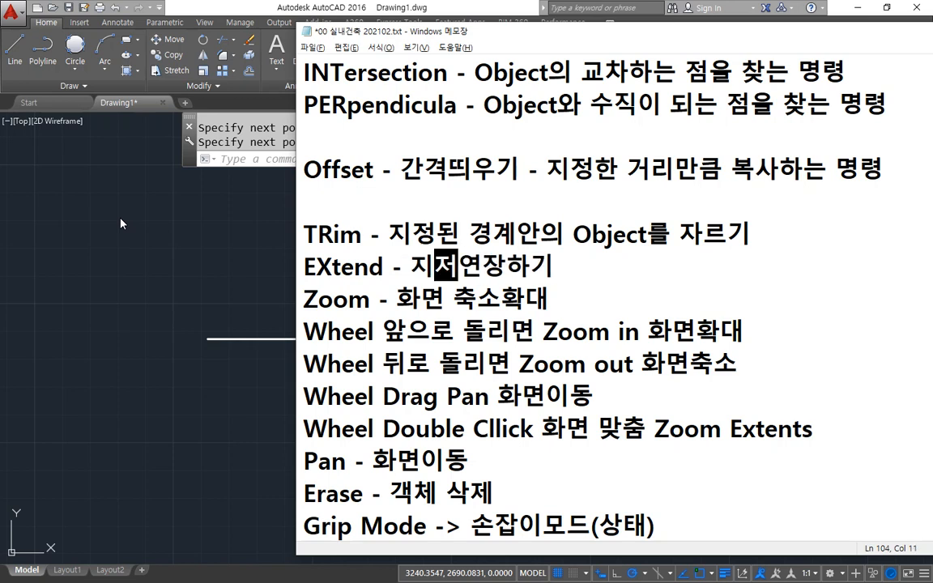
{"action": "type", "text": "경계"}
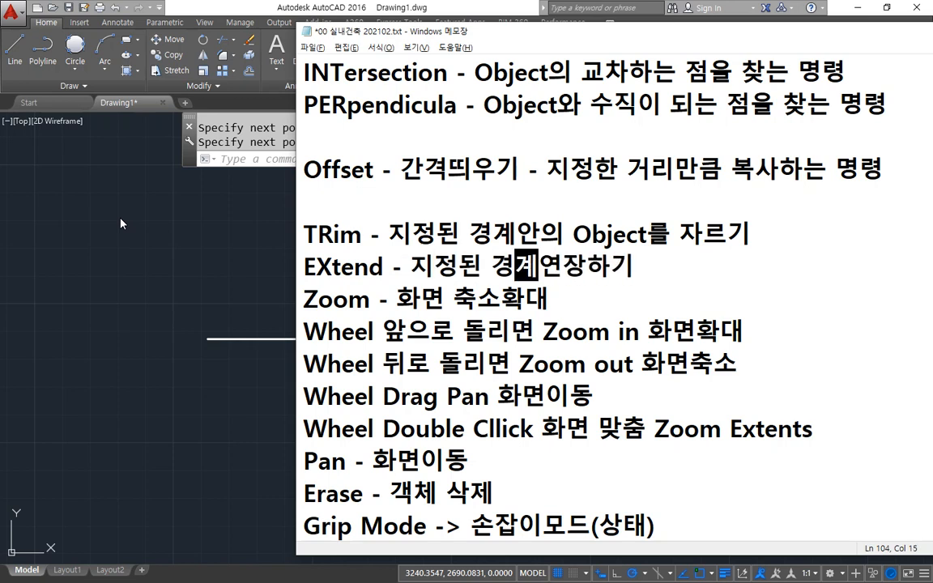
{"action": "type", "text": "까지 Objec"}
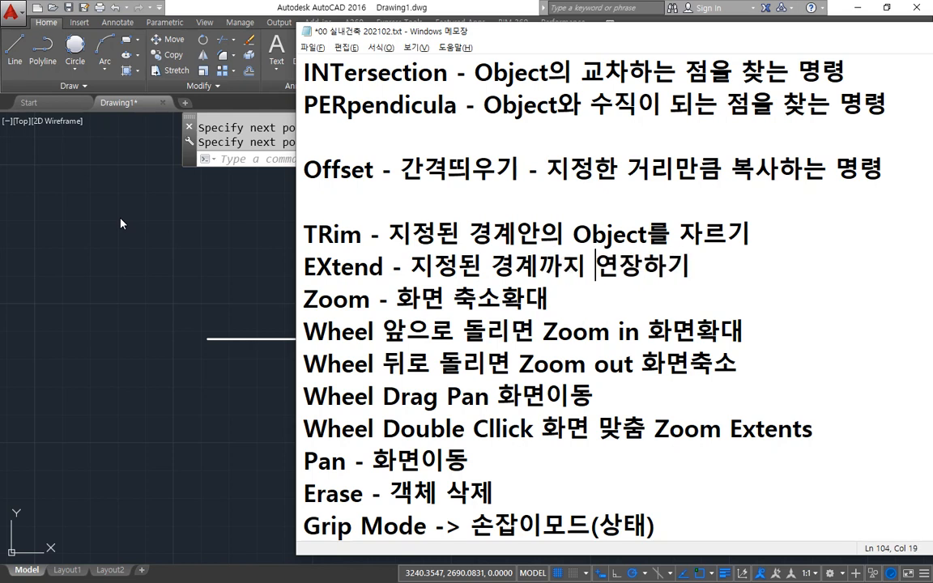
{"action": "type", "text": "t"}
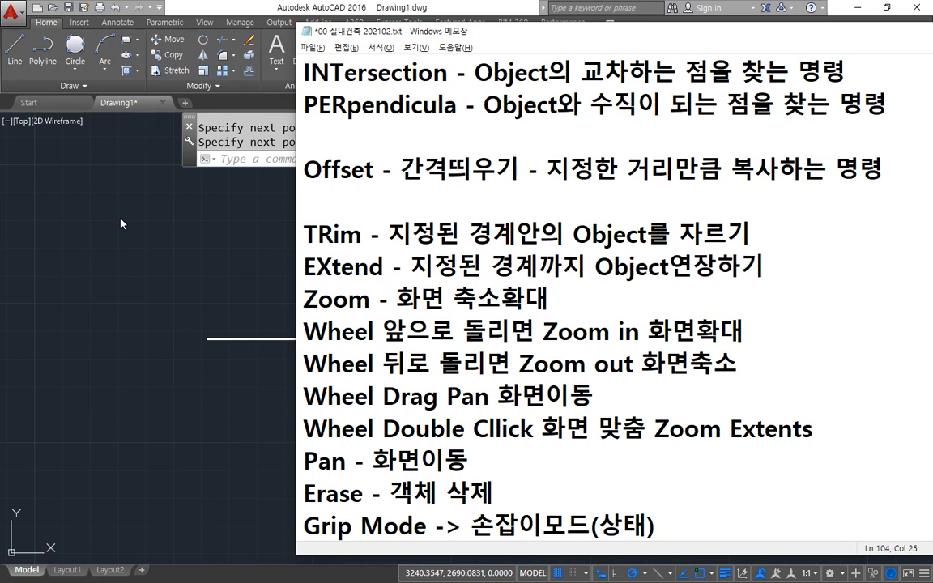
{"action": "type", "text": "를"}
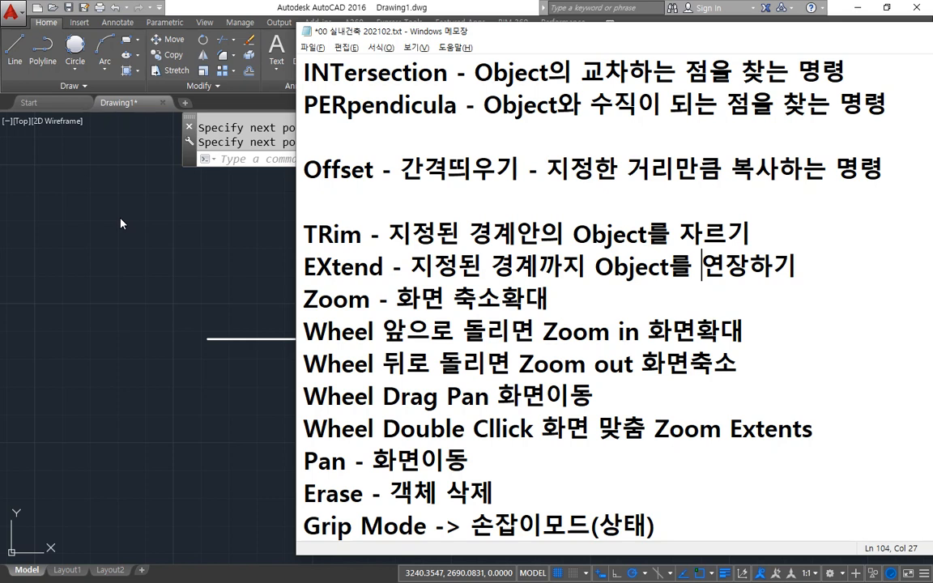
Complete the EXtend entry in the notes to read "지정된 경계까지 Object를 연장하기" and add a blank line below it.
{"action": "key", "text": "End"}
{"action": "key", "text": "Return"}
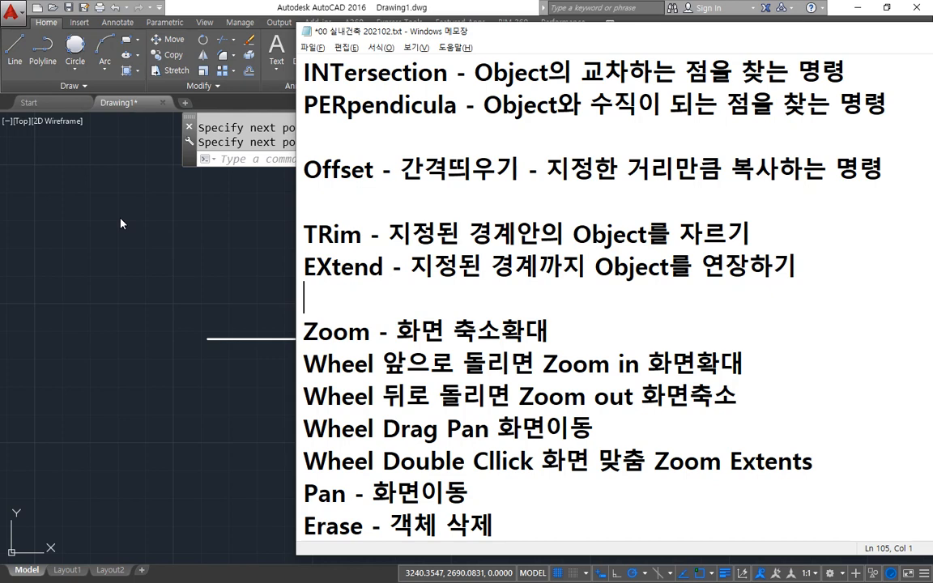
Switch back to AutoCAD and start the Trim command.
{"action": "left_click", "coordinate": [232, 44]}
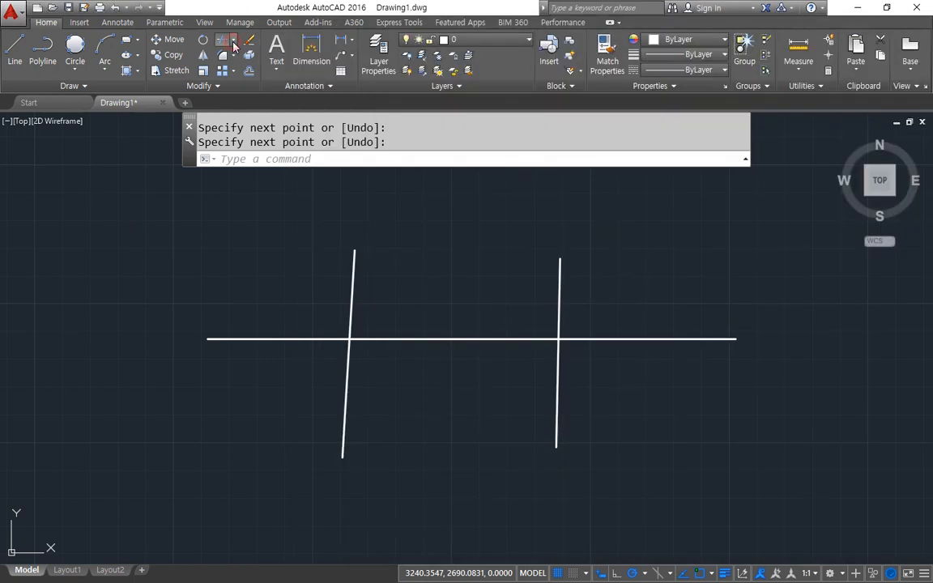
{"action": "left_click", "coordinate": [233, 45]}
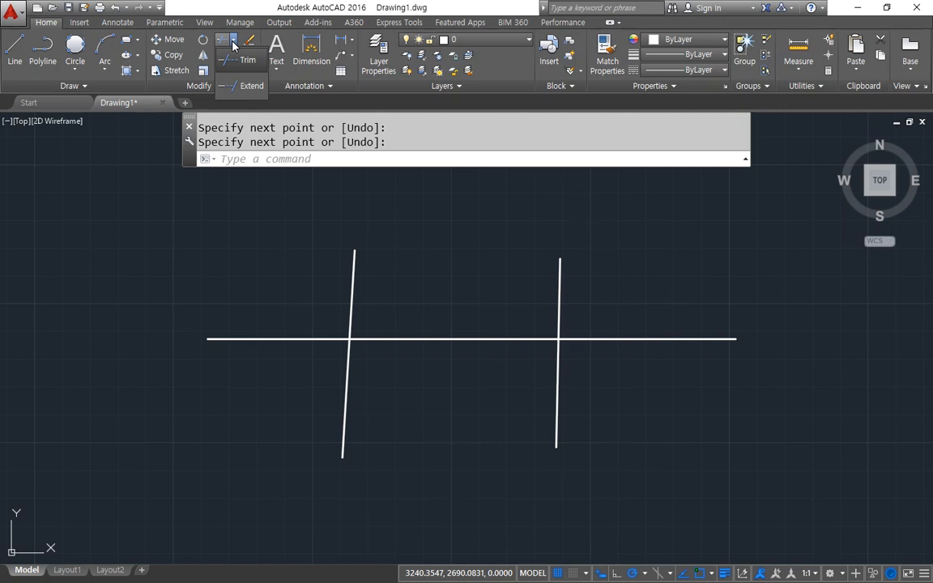
{"action": "left_click", "coordinate": [238, 59]}
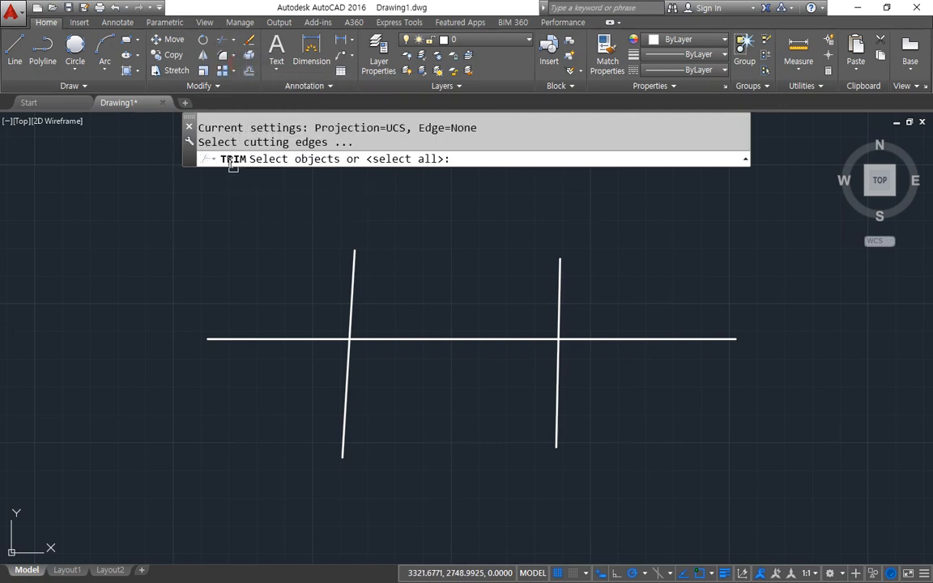
{"action": "left_click_drag", "start_coordinate": [199, 151], "coordinate": [302, 150]}
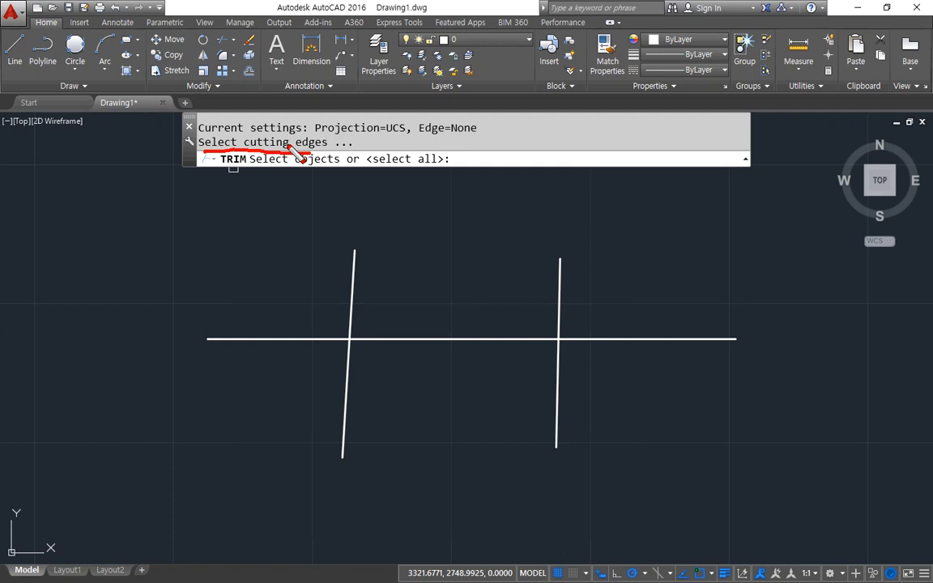
{"action": "mouse_move", "coordinate": [231, 348]}
{"action": "left_mouse_down"}
{"action": "mouse_move", "coordinate": [204, 333]}
{"action": "mouse_move", "coordinate": [708, 324]}
{"action": "mouse_move", "coordinate": [717, 371]}
{"action": "mouse_move", "coordinate": [285, 386]}
{"action": "mouse_move", "coordinate": [217, 378]}
{"action": "left_mouse_up"}
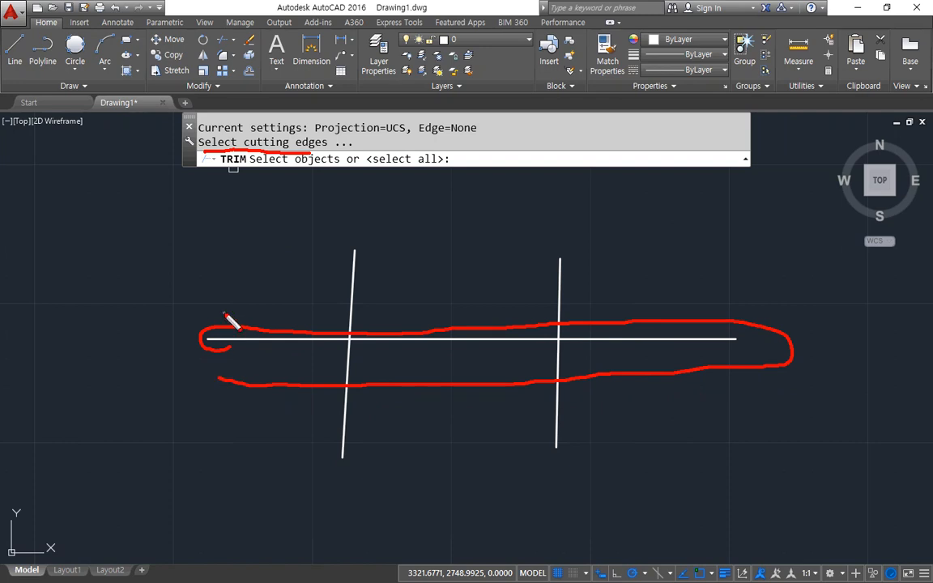
{"action": "left_click_drag", "start_coordinate": [559, 215], "coordinate": [559, 446]}
{"action": "mouse_move", "coordinate": [528, 290]}
{"action": "left_mouse_down"}
{"action": "mouse_move", "coordinate": [557, 302]}
{"action": "mouse_move", "coordinate": [570, 285]}
{"action": "left_mouse_up"}
{"action": "left_click_drag", "start_coordinate": [348, 205], "coordinate": [336, 457]}
{"action": "mouse_move", "coordinate": [322, 301]}
{"action": "left_mouse_down"}
{"action": "mouse_move", "coordinate": [344, 326]}
{"action": "mouse_move", "coordinate": [376, 306]}
{"action": "left_mouse_up"}
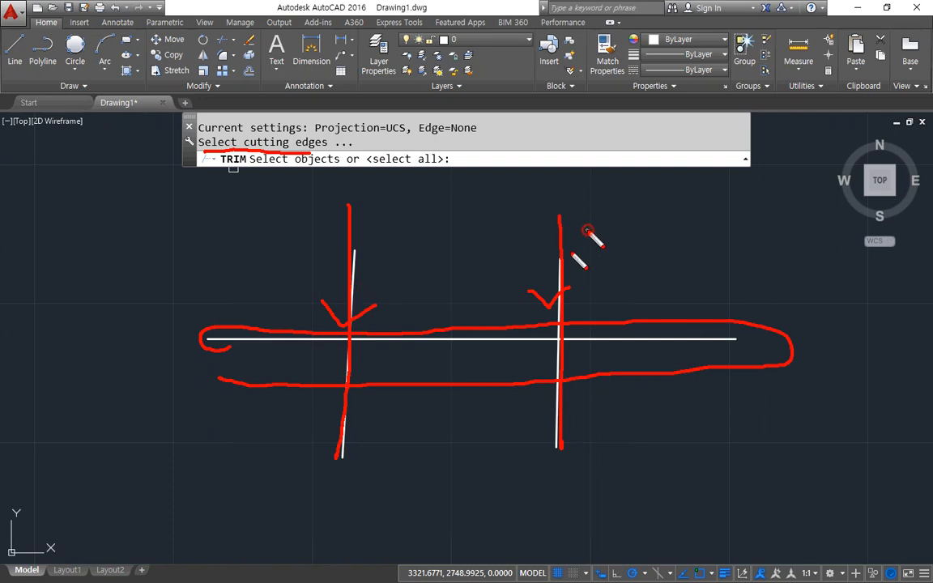
{"action": "left_click_drag", "start_coordinate": [589, 230], "coordinate": [552, 237]}
{"action": "left_click_drag", "start_coordinate": [279, 228], "coordinate": [335, 268]}
{"action": "mouse_move", "coordinate": [337, 247]}
{"action": "left_mouse_down"}
{"action": "mouse_move", "coordinate": [356, 289]}
{"action": "mouse_move", "coordinate": [312, 297]}
{"action": "left_mouse_up"}
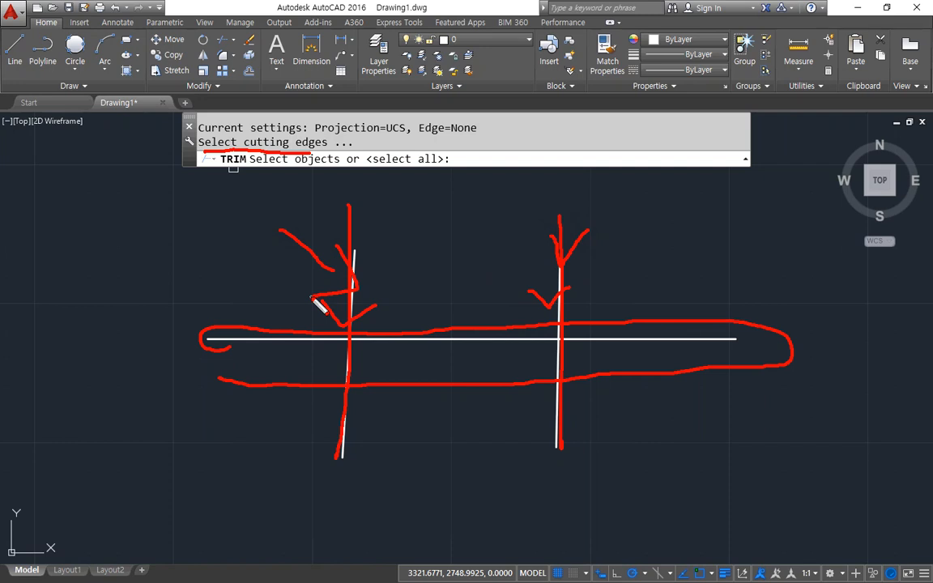
{"action": "key", "text": "Escape"}
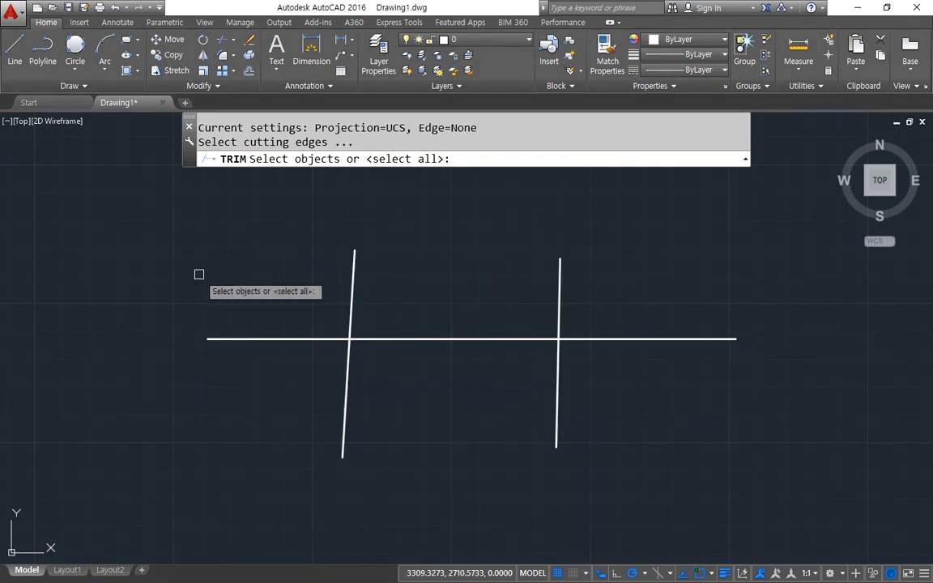
Trim away the middle segment of the horizontal line, using the two near-vertical lines as cutting edges.
{"action": "left_click", "coordinate": [353, 273]}
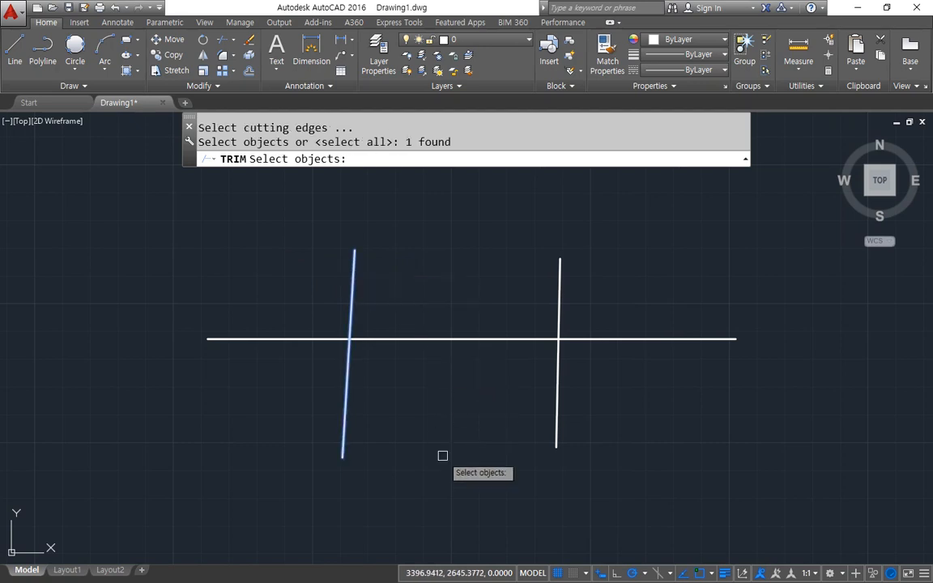
{"action": "left_click", "coordinate": [561, 281]}
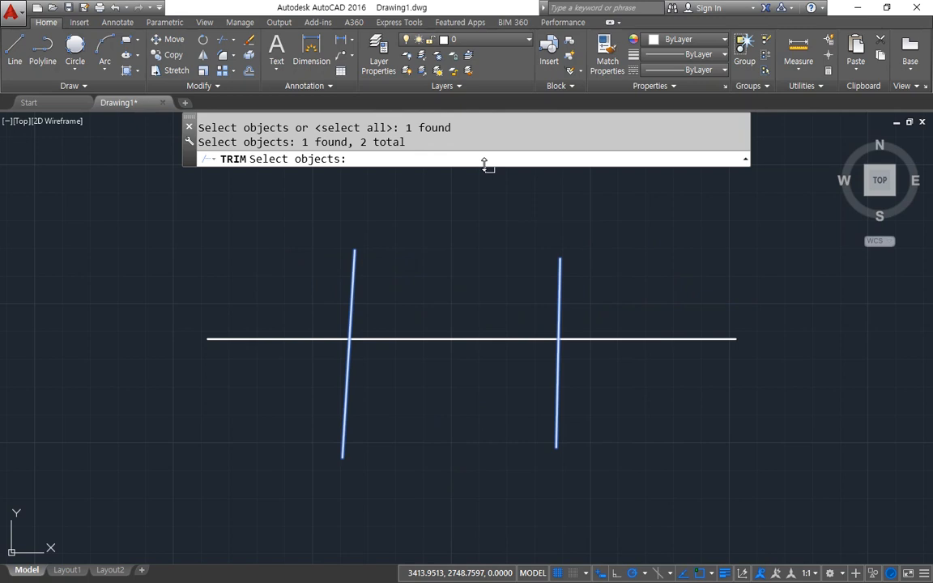
{"action": "key", "text": "Return"}
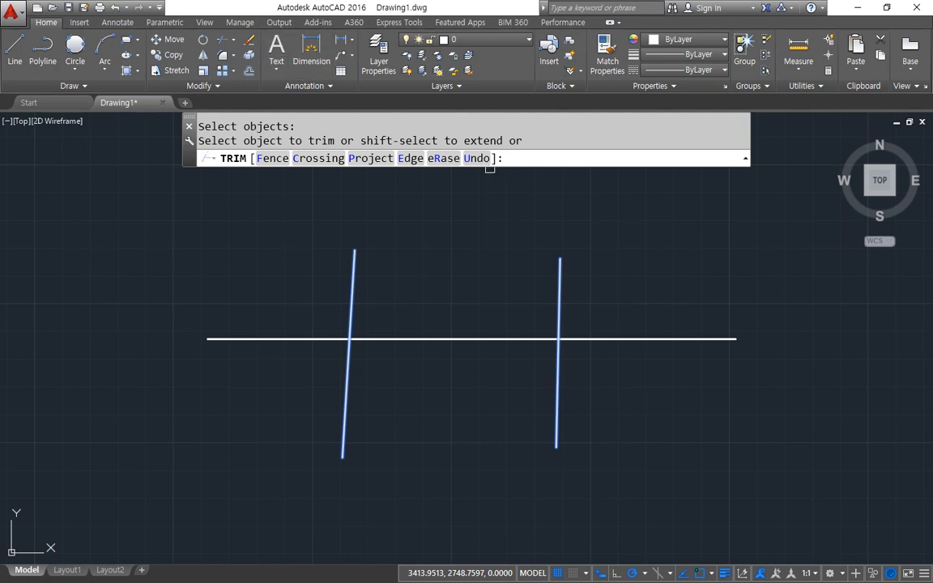
{"action": "left_click_drag", "start_coordinate": [199, 140], "coordinate": [334, 144]}
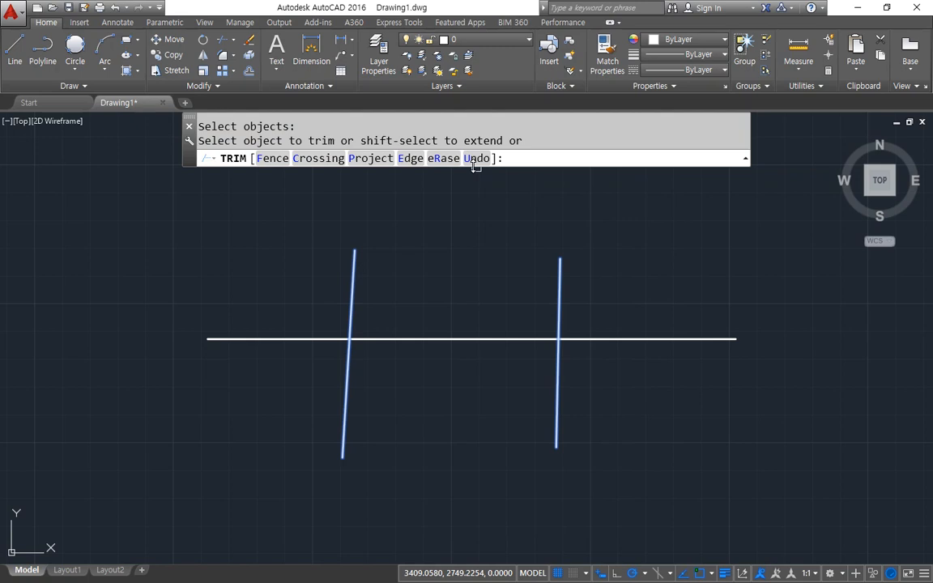
{"action": "left_click", "coordinate": [468, 339]}
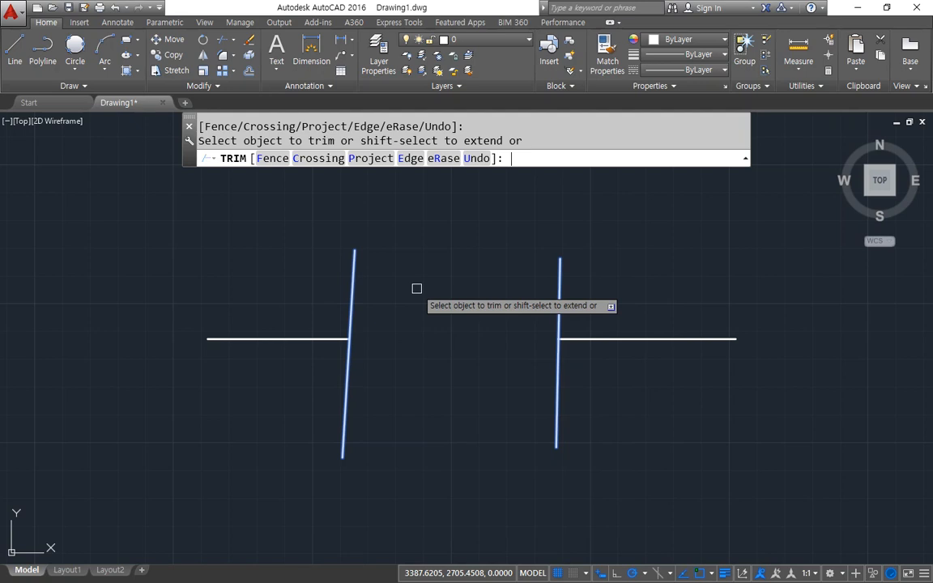
{"action": "key", "text": "Return"}
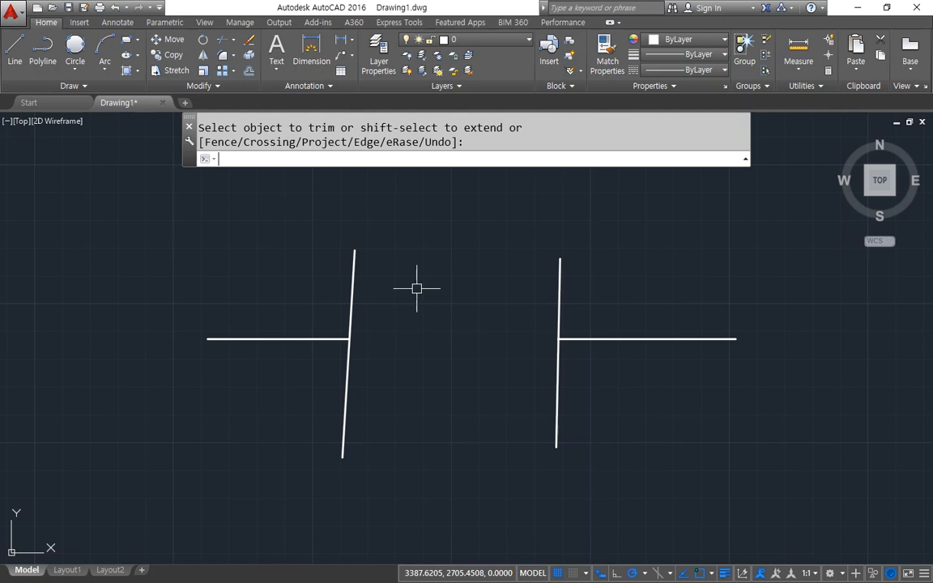
Undo the trim of the horizontal line's middle segment and try to restart the Trim command.
{"action": "key", "text": "ctrl+z"}
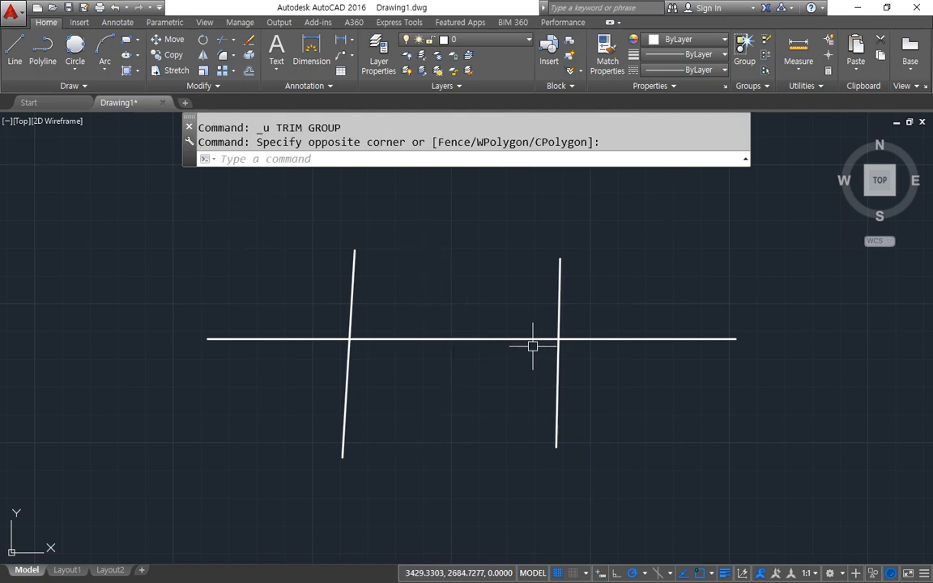
{"action": "type", "text": "ㅅㄱ"}
{"action": "key", "text": "Return"}
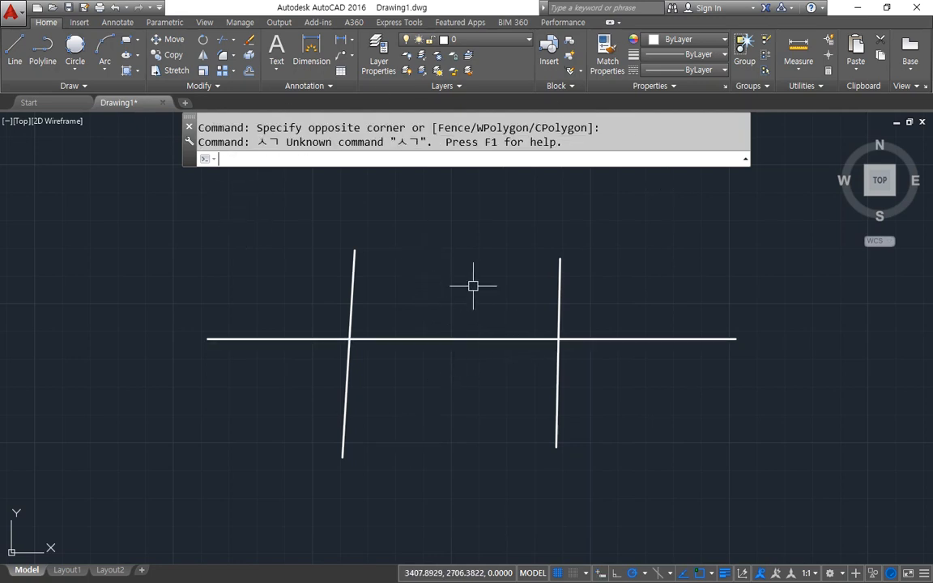
{"action": "type", "text": "ㅅㄱ"}
{"action": "key", "text": "Return"}
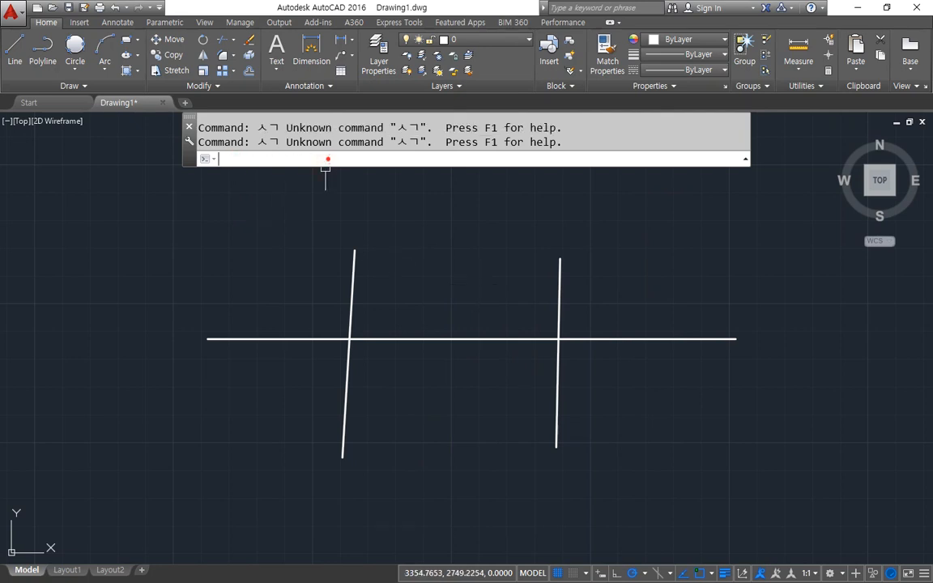
Start the Trim command with TR and choose the two near-vertical lines as cutting edges.
{"action": "type", "text": "ㅅㄱ"}
{"action": "key", "text": "BackSpace"}
{"action": "key", "text": "BackSpace"}
{"action": "type", "text": "tr"}
{"action": "key", "text": "Return"}
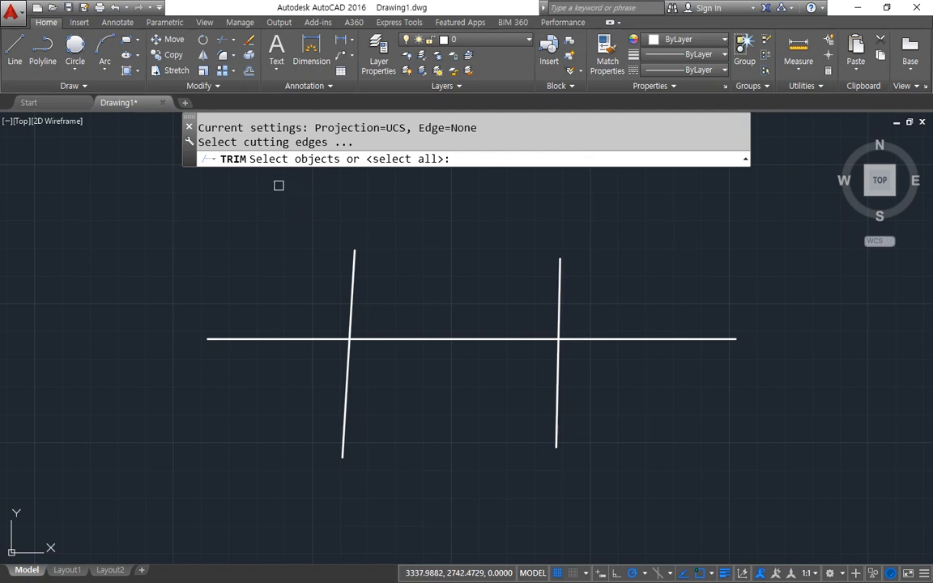
{"action": "key", "text": "ctrl+2"}
{"action": "mouse_move", "coordinate": [247, 152]}
{"action": "left_mouse_down"}
{"action": "mouse_move", "coordinate": [322, 130]}
{"action": "mouse_move", "coordinate": [243, 154]}
{"action": "mouse_move", "coordinate": [223, 147]}
{"action": "left_mouse_up"}
{"action": "key", "text": "Escape"}
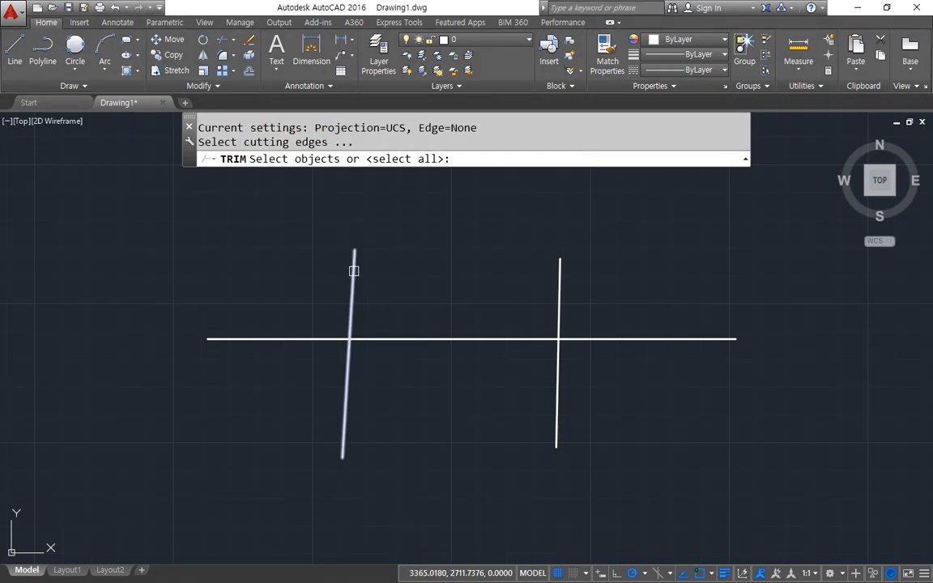
{"action": "left_click", "coordinate": [353, 271]}
{"action": "left_click", "coordinate": [555, 291]}
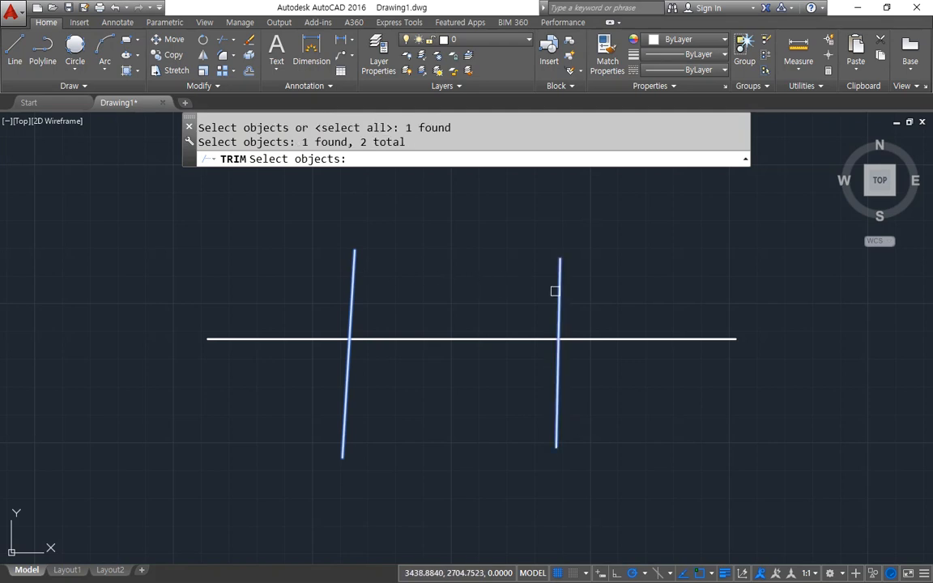
{"action": "key", "text": "Return"}
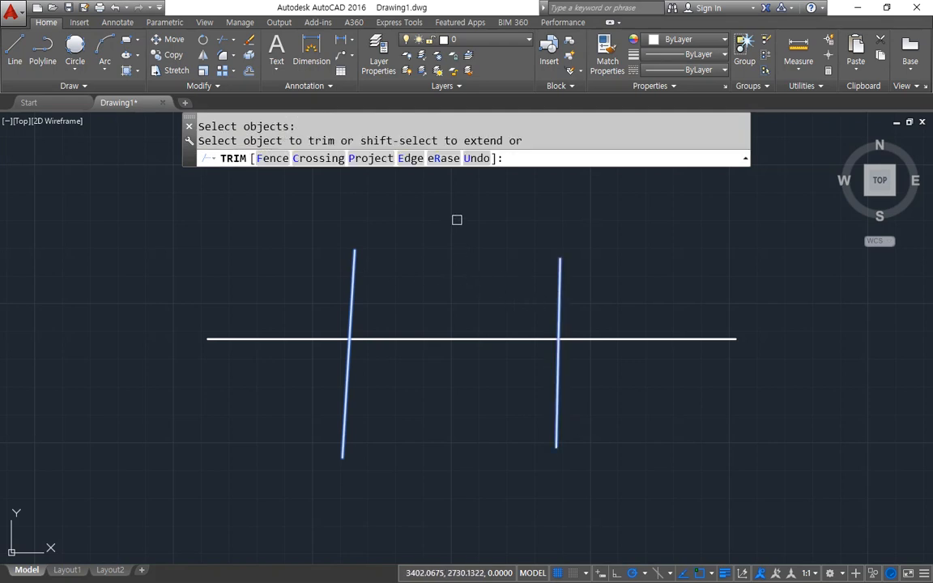
Trim off both outer ends of the horizontal line and try to trim the remaining segment between the cutting edges.
{"action": "mouse_move", "coordinate": [271, 152]}
{"action": "left_mouse_down"}
{"action": "mouse_move", "coordinate": [250, 138]}
{"action": "mouse_move", "coordinate": [317, 129]}
{"action": "mouse_move", "coordinate": [272, 151]}
{"action": "left_mouse_up"}
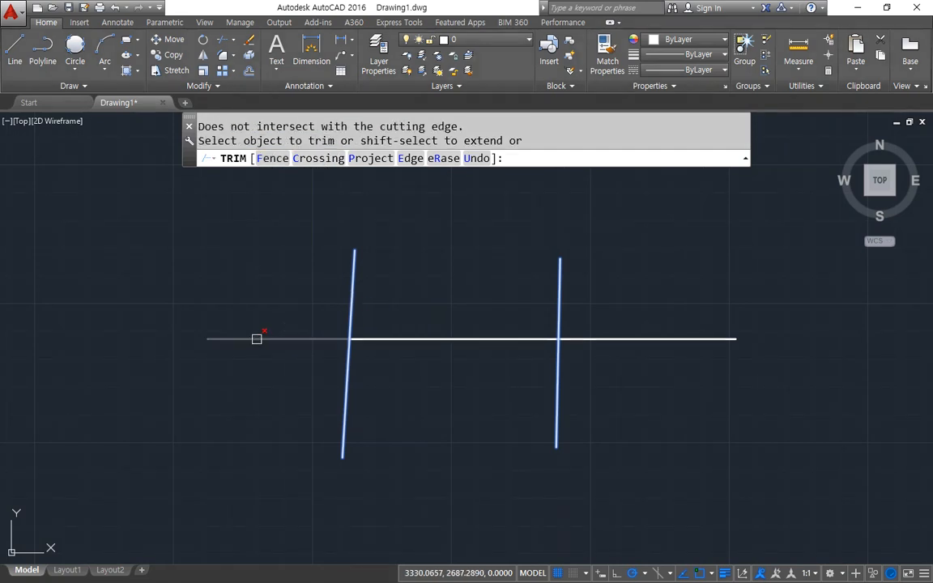
{"action": "mouse_move", "coordinate": [220, 374]}
{"action": "left_mouse_down"}
{"action": "mouse_move", "coordinate": [216, 347]}
{"action": "mouse_move", "coordinate": [211, 362]}
{"action": "left_mouse_up"}
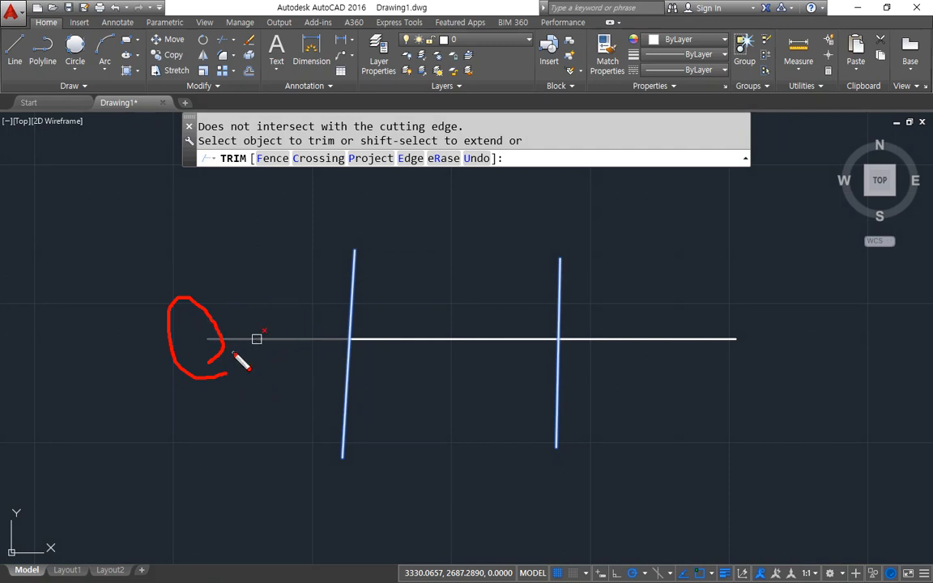
{"action": "key", "text": "Escape"}
{"action": "left_click", "coordinate": [270, 340]}
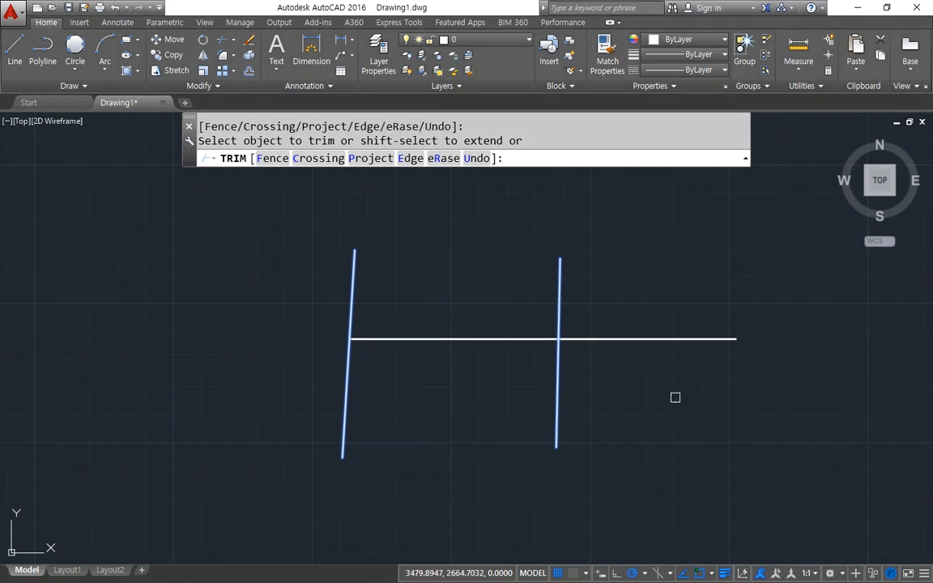
{"action": "left_click", "coordinate": [673, 338]}
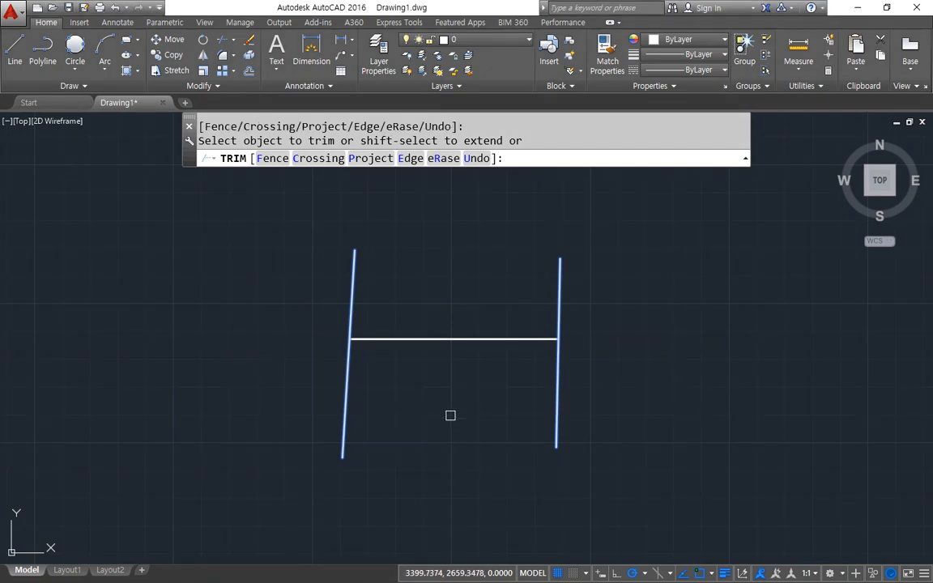
{"action": "left_click", "coordinate": [440, 338]}
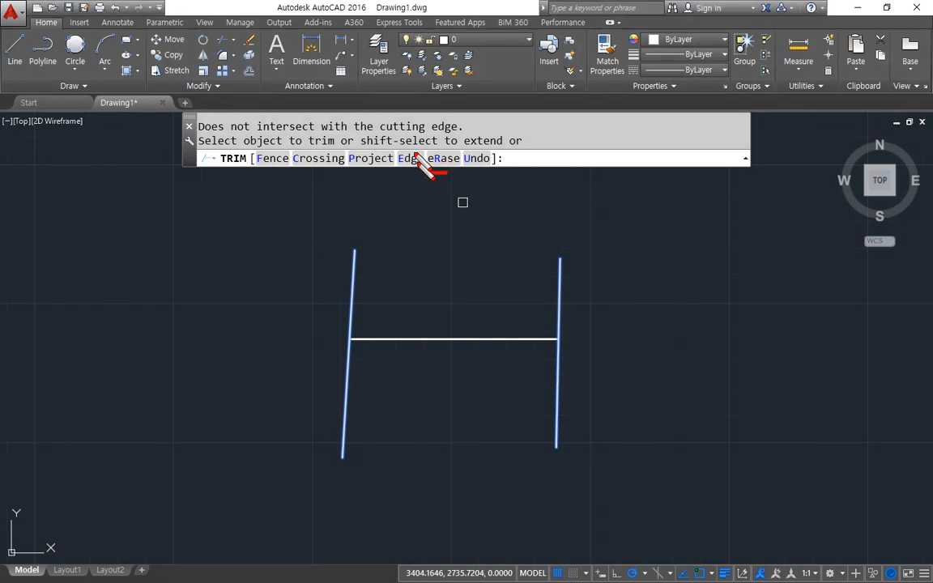
Erase the remaining horizontal segment with Trim's eRase option, and undo the whole Trim command.
{"action": "mouse_move", "coordinate": [427, 162]}
{"action": "left_mouse_down"}
{"action": "mouse_move", "coordinate": [475, 153]}
{"action": "mouse_move", "coordinate": [437, 187]}
{"action": "left_mouse_up"}
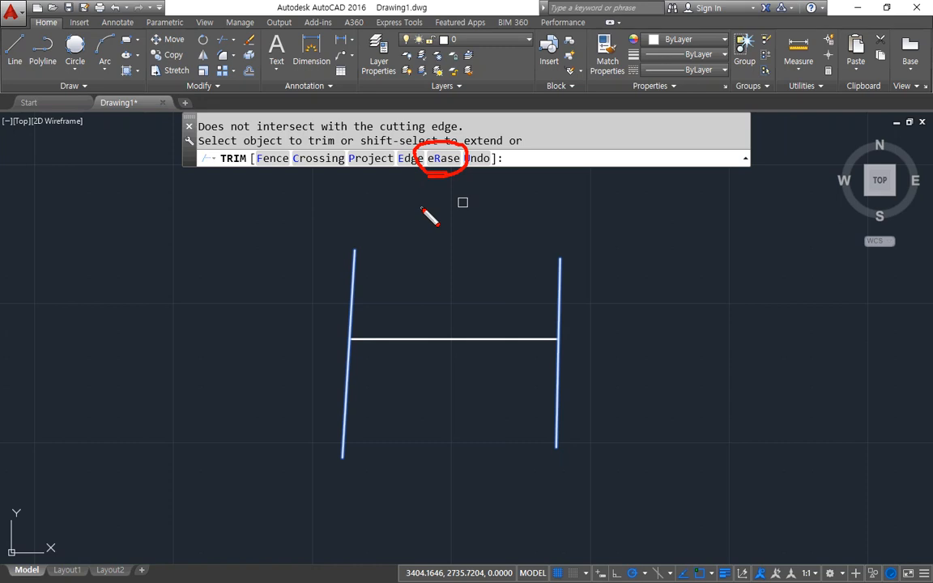
{"action": "key", "text": "Escape"}
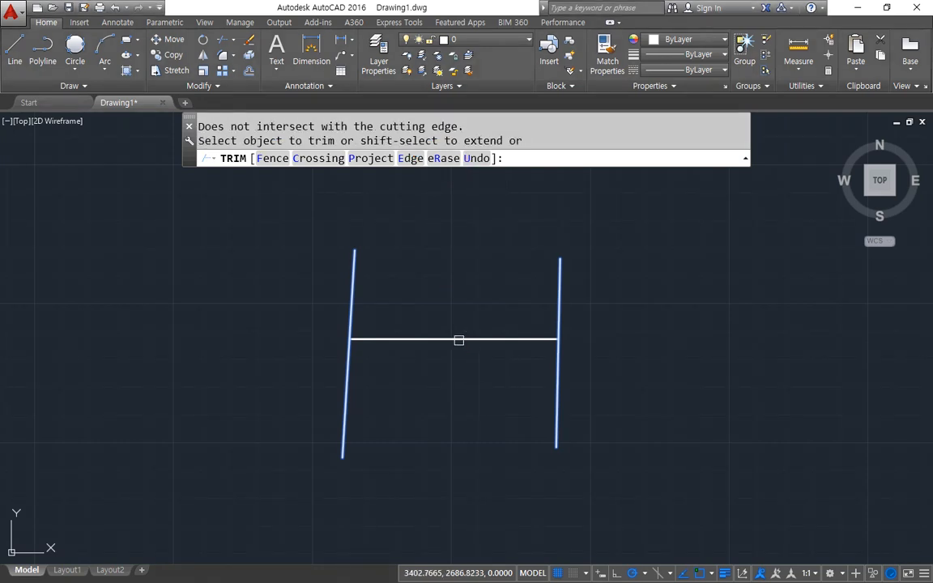
{"action": "left_click", "coordinate": [444, 158]}
{"action": "left_click", "coordinate": [453, 339]}
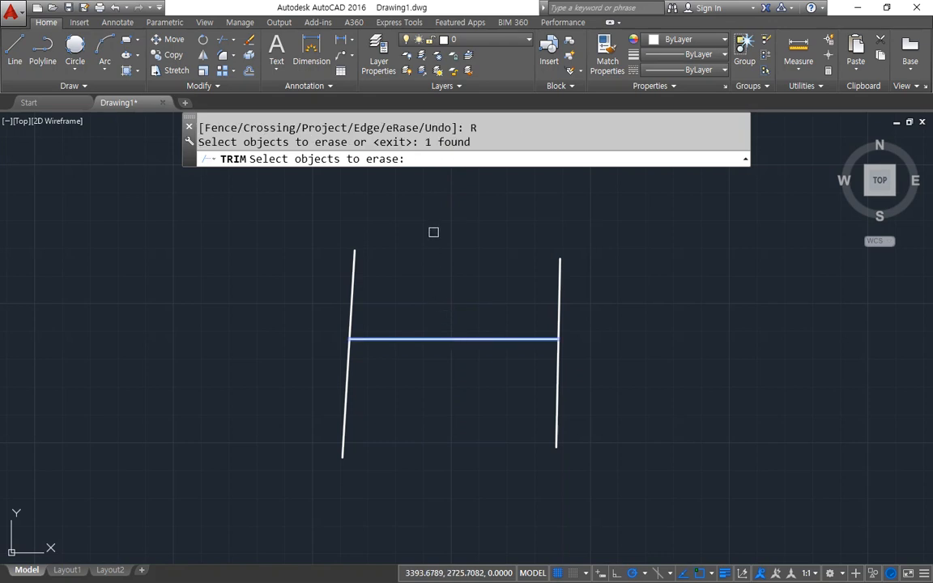
{"action": "key", "text": "Return"}
{"action": "key", "text": "Return"}
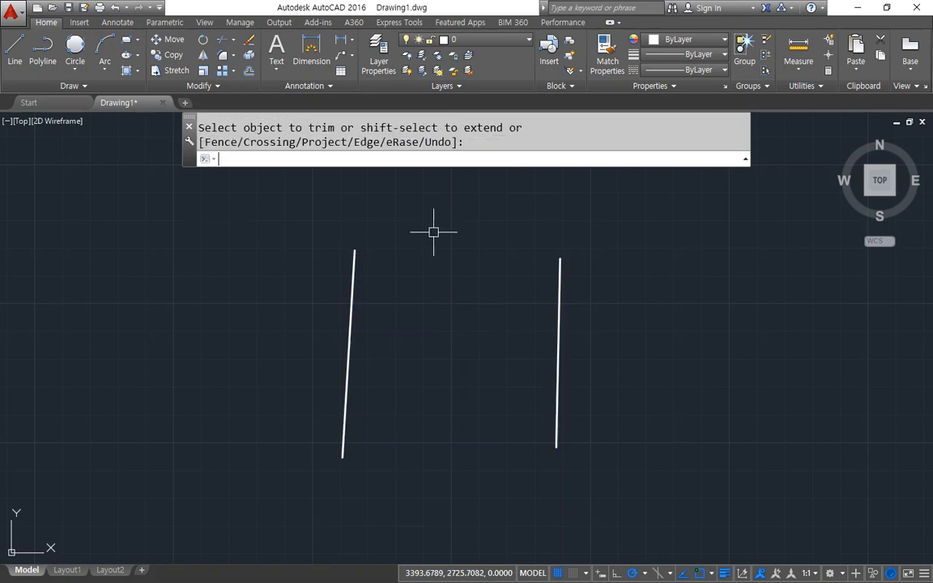
{"action": "key", "text": "ctrl+z"}
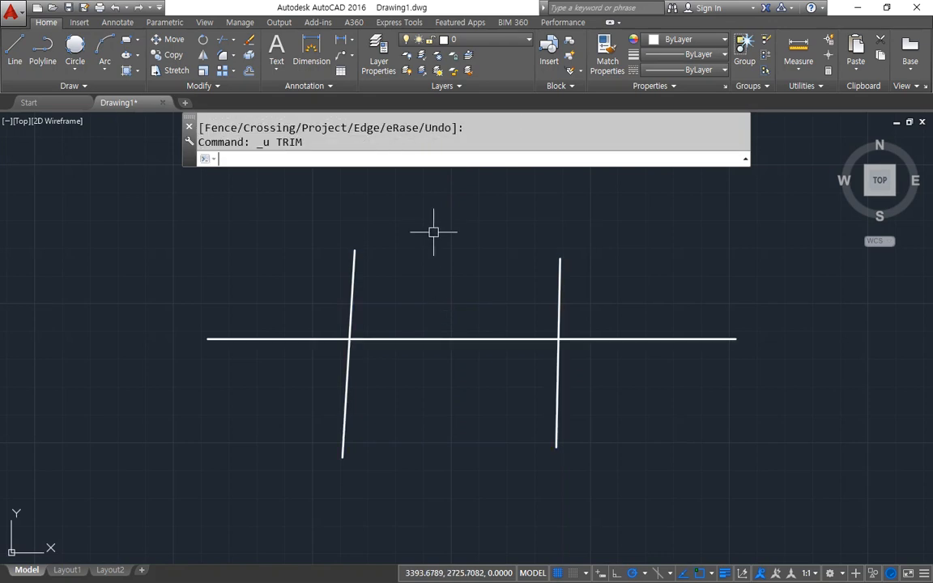
Draw two near-vertical lines crossing the horizontal line, one near each of its outer ends.
{"action": "type", "text": "l"}
{"action": "key", "text": "Return"}
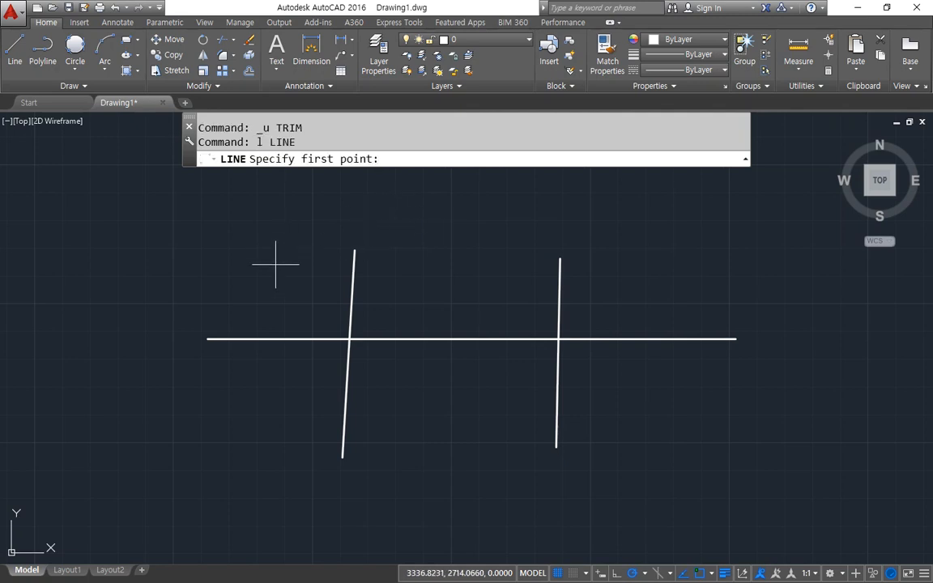
{"action": "left_click", "coordinate": [269, 255]}
{"action": "left_click", "coordinate": [268, 416]}
{"action": "key", "text": "Return"}
{"action": "key", "text": "Return"}
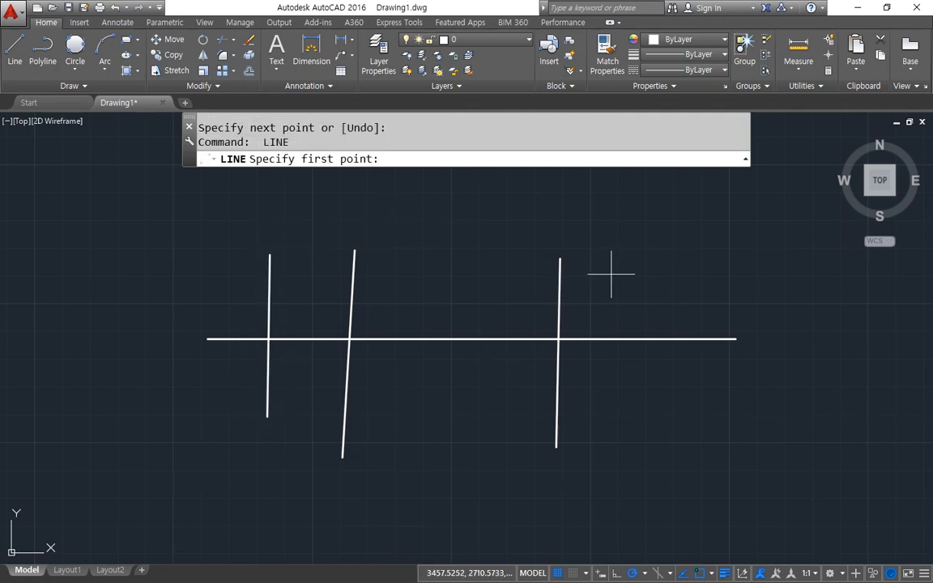
{"action": "left_click", "coordinate": [658, 263]}
{"action": "left_click", "coordinate": [668, 441]}
{"action": "key", "text": "Return"}
Draw two more near-vertical lines crossing the horizontal line's middle section, between the two original near-vertical lines.
{"action": "key", "text": "Return"}
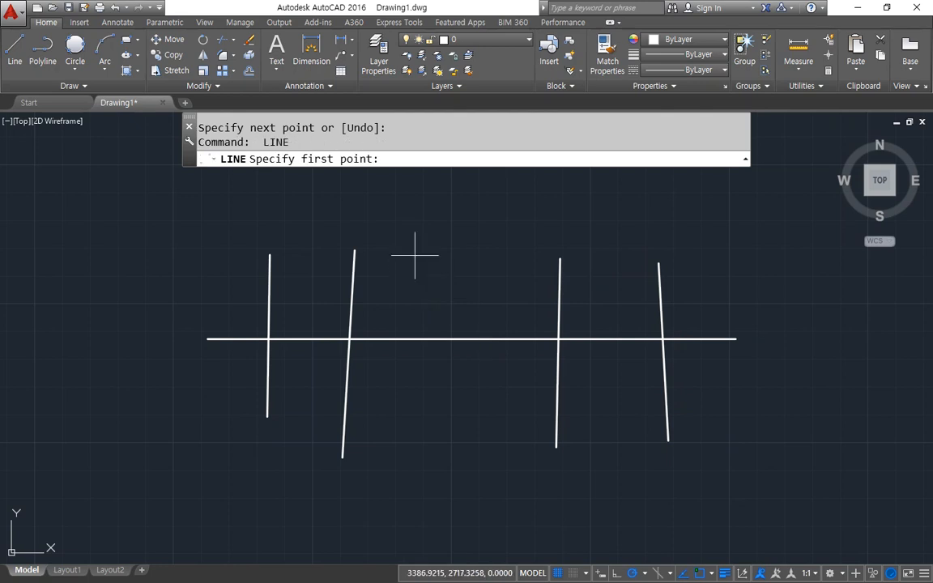
{"action": "left_click", "coordinate": [415, 256]}
{"action": "left_click", "coordinate": [418, 457]}
{"action": "key", "text": "Return"}
{"action": "key", "text": "Return"}
{"action": "left_click", "coordinate": [484, 251]}
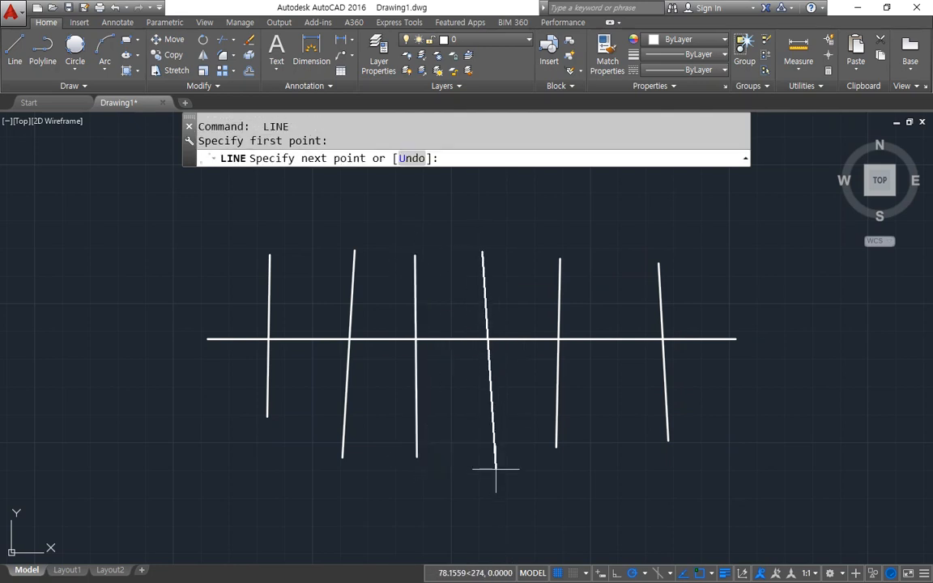
{"action": "left_click", "coordinate": [495, 468]}
{"action": "key", "text": "Return"}
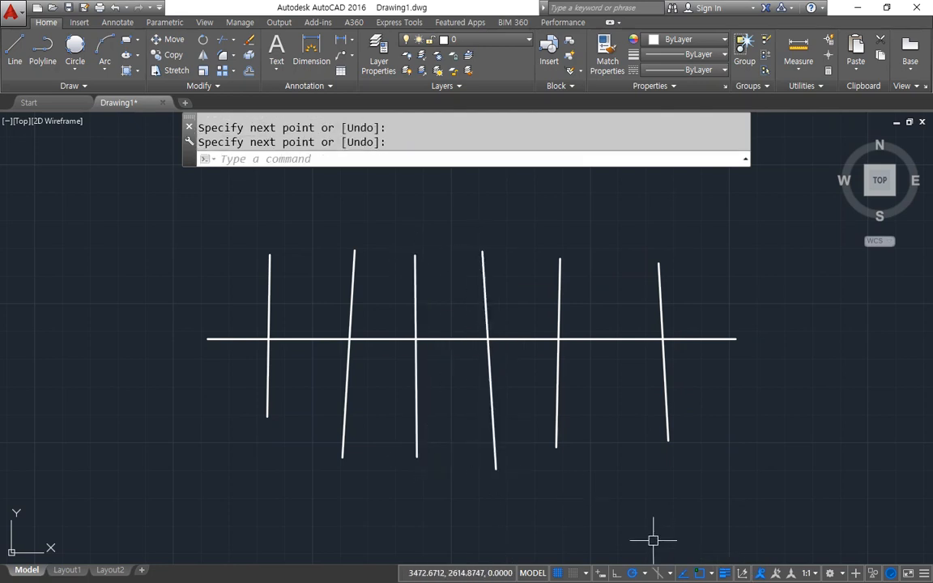
With all objects as cutting edges, trim the horizontal's left end, the first two verticals' lower parts, the second gap and the third vertical's upper part.
{"action": "type", "text": "tr"}
{"action": "key", "text": "Return"}
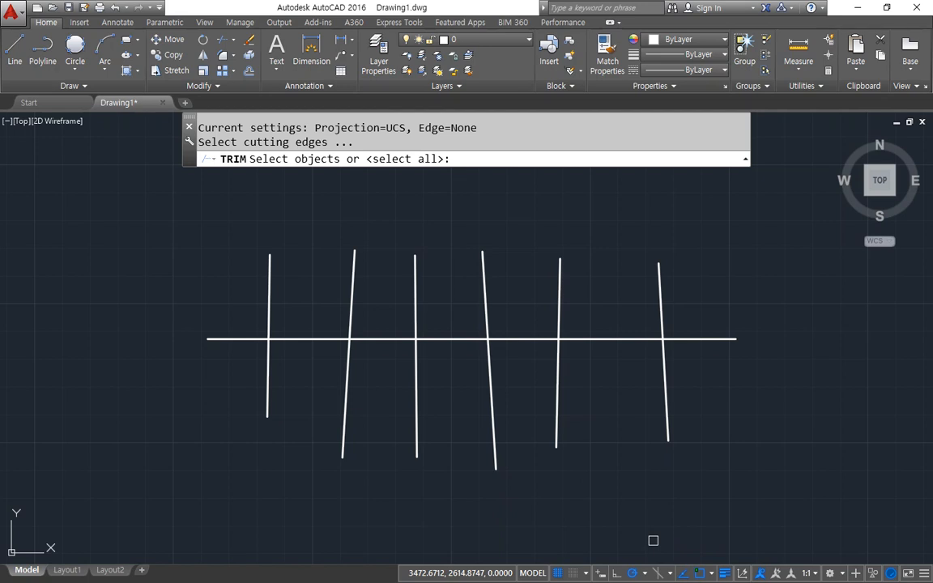
{"action": "key", "text": "Return"}
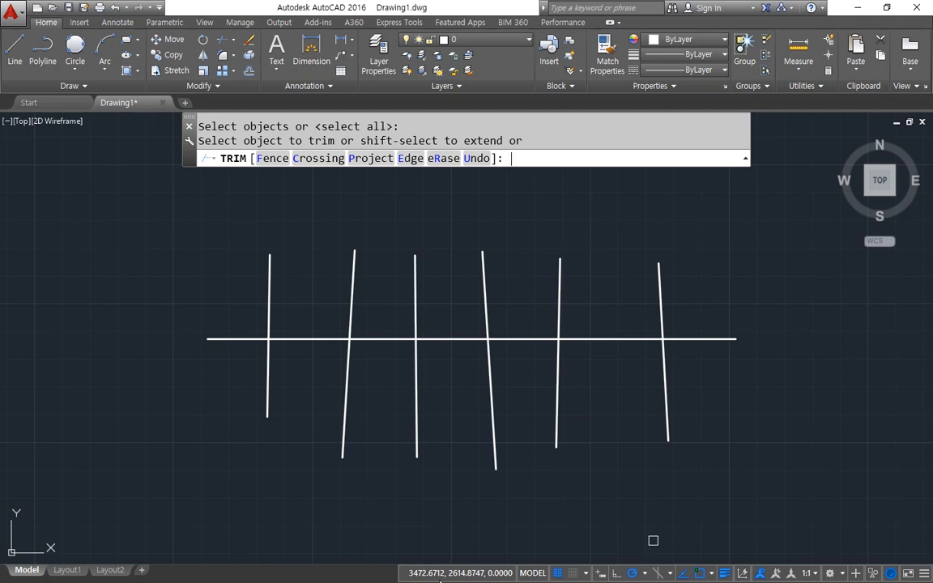
{"action": "left_click", "coordinate": [239, 338]}
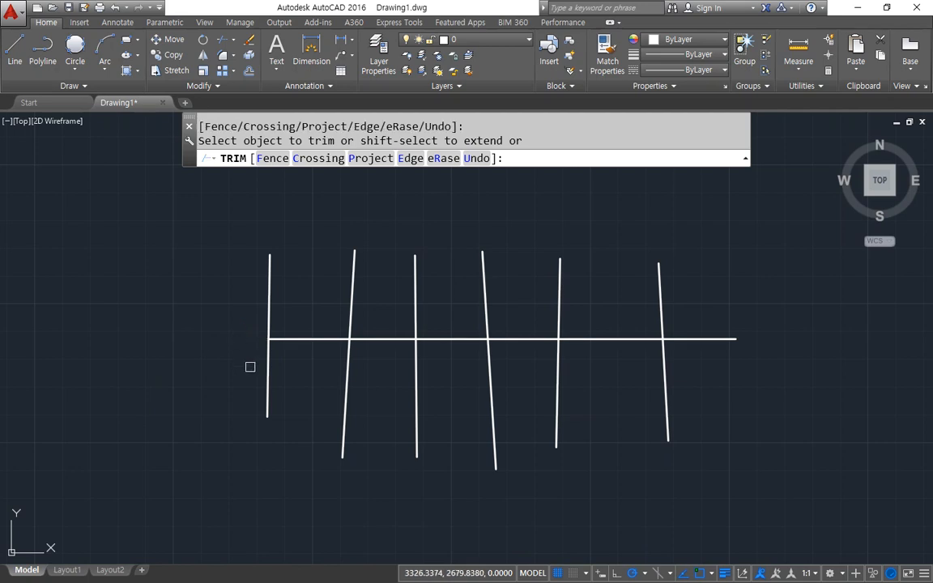
{"action": "left_click", "coordinate": [344, 389]}
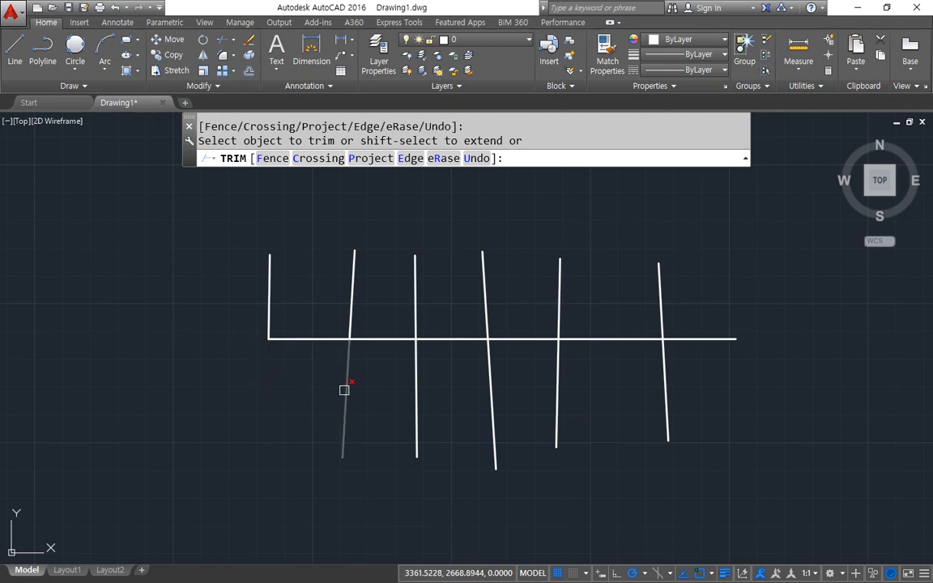
{"action": "left_click", "coordinate": [385, 338]}
{"action": "left_click", "coordinate": [413, 315]}
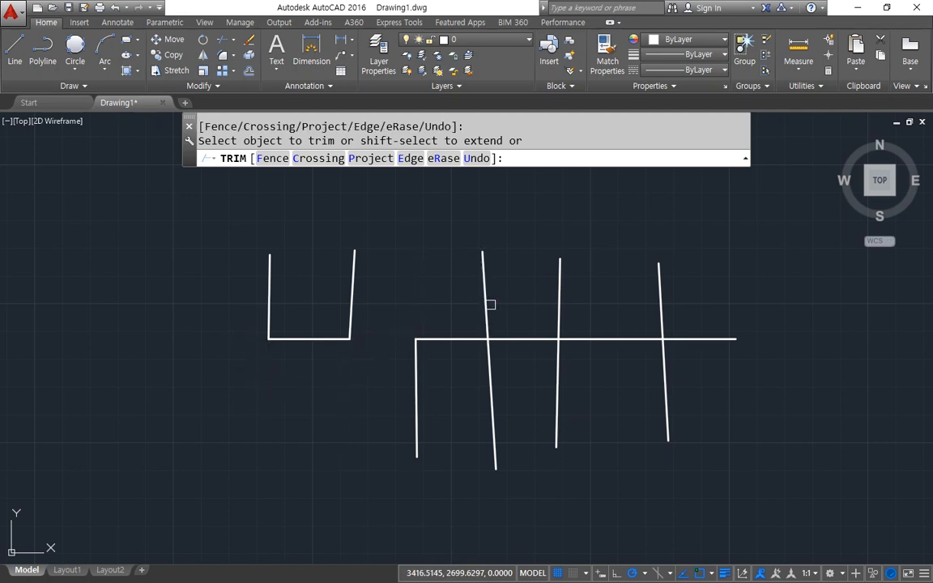
Trim the fourth vertical's upper part, the fourth gap, the last two verticals' lower parts and the horizontal's right end, and undo the whole Trim command.
{"action": "left_click", "coordinate": [487, 310]}
{"action": "left_click", "coordinate": [516, 345]}
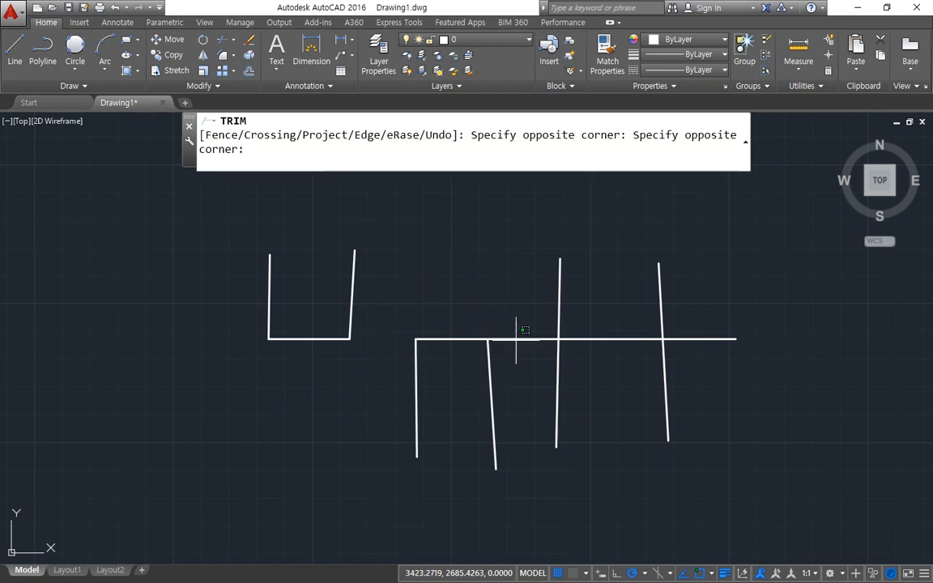
{"action": "left_click", "coordinate": [514, 331]}
{"action": "left_click", "coordinate": [558, 377]}
{"action": "left_click", "coordinate": [664, 368]}
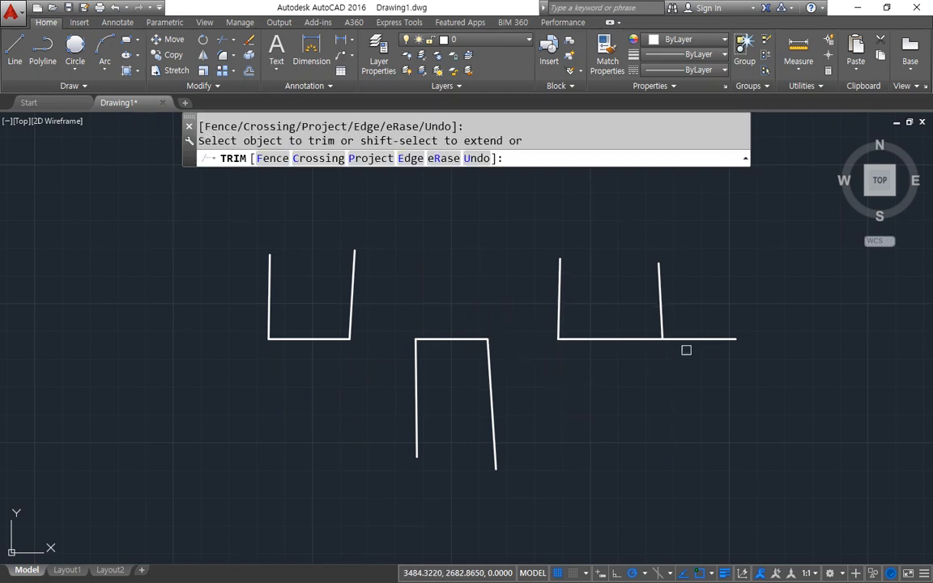
{"action": "left_click", "coordinate": [690, 340]}
{"action": "key", "text": "Return"}
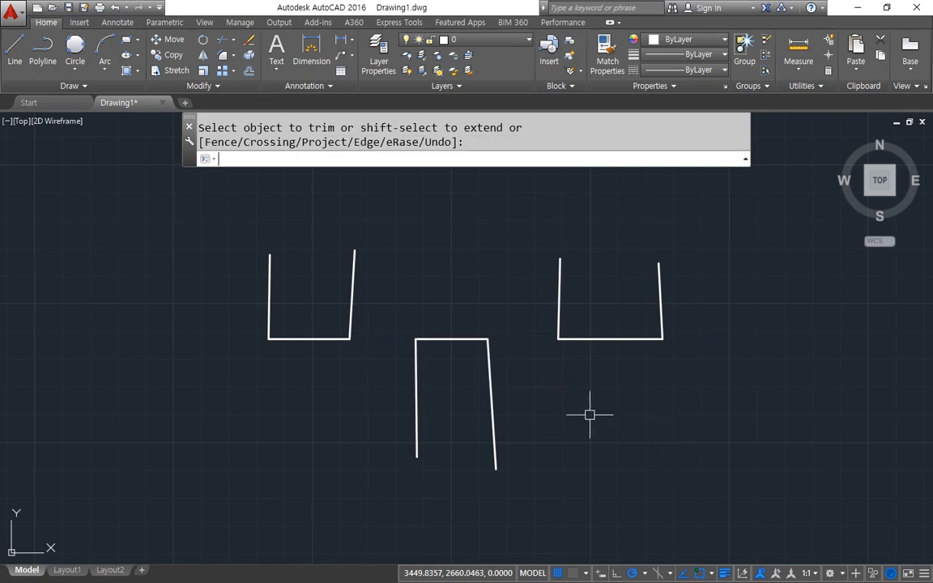
{"action": "key", "text": "ctrl+z"}
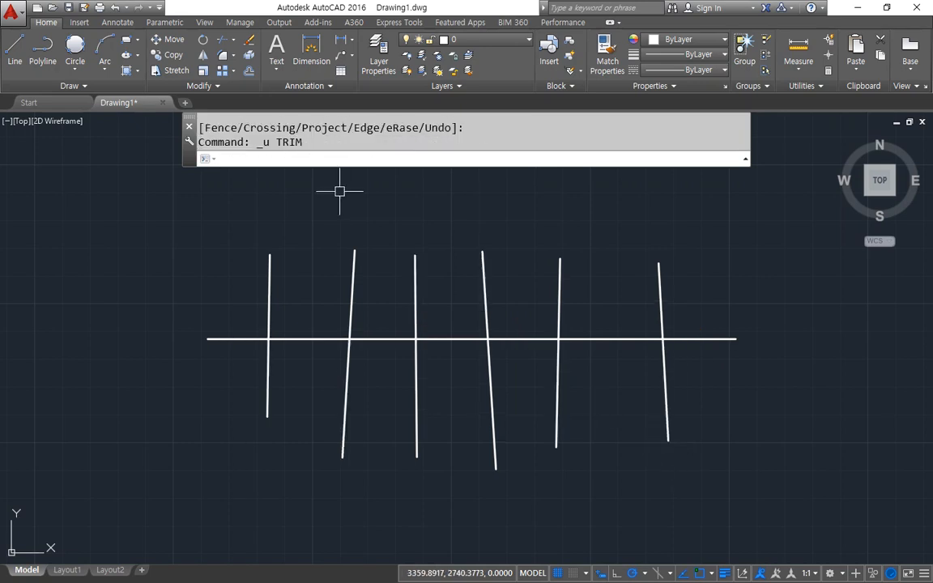
Trim the upper parts of all six near-vertical lines with a crossing window, using the horizontal line as cutting edge, and undo that trim.
{"action": "type", "text": "tr"}
{"action": "key", "text": "Return"}
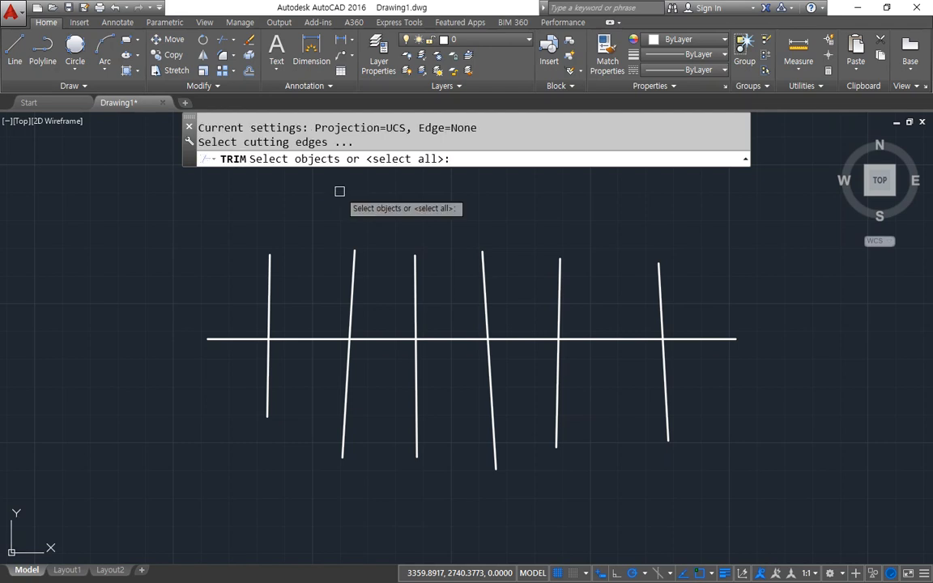
{"action": "left_click", "coordinate": [615, 340]}
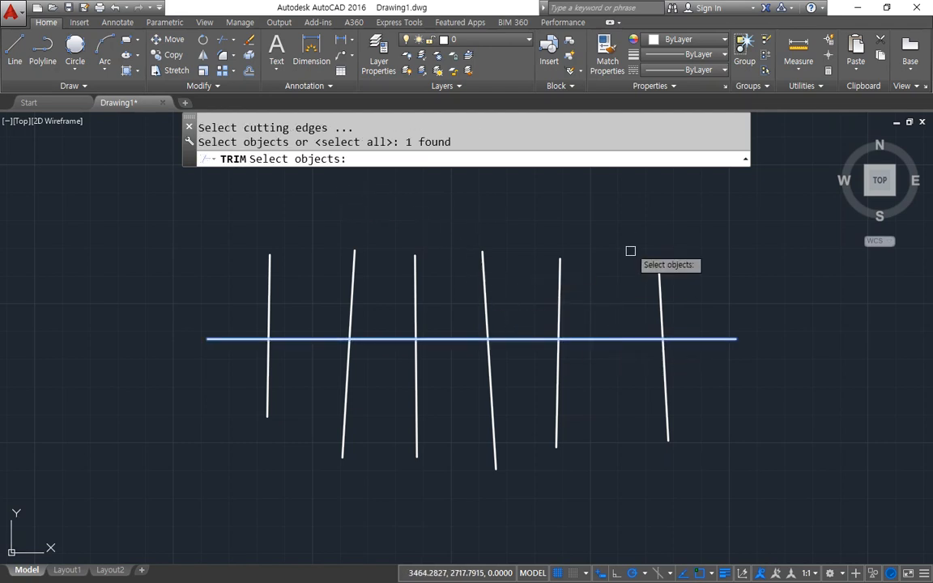
{"action": "key", "text": "Return"}
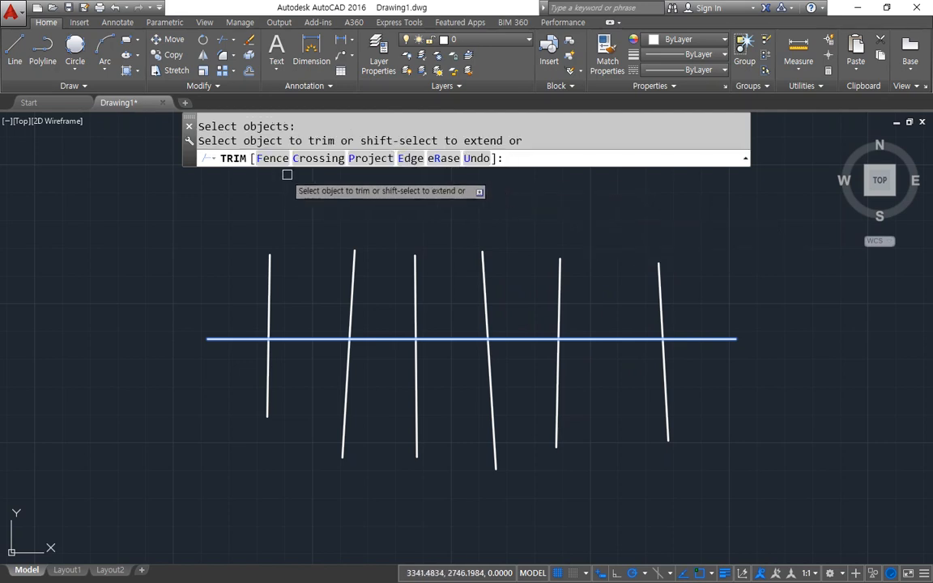
{"action": "key", "text": "ctrl+2"}
{"action": "mouse_move", "coordinate": [268, 176]}
{"action": "left_mouse_down"}
{"action": "mouse_move", "coordinate": [259, 148]}
{"action": "mouse_move", "coordinate": [286, 169]}
{"action": "mouse_move", "coordinate": [340, 139]}
{"action": "mouse_move", "coordinate": [320, 191]}
{"action": "mouse_move", "coordinate": [331, 247]}
{"action": "left_mouse_up"}
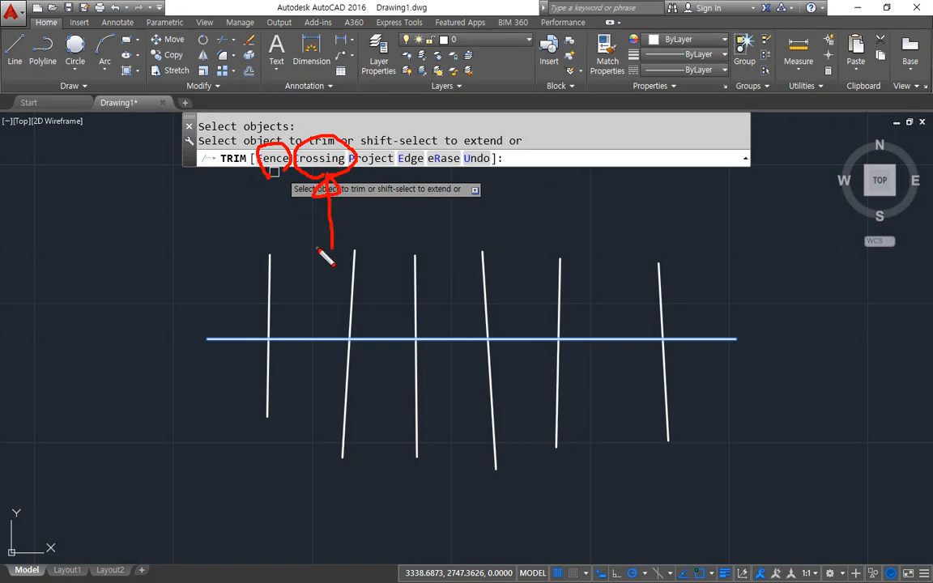
{"action": "key", "text": "Escape"}
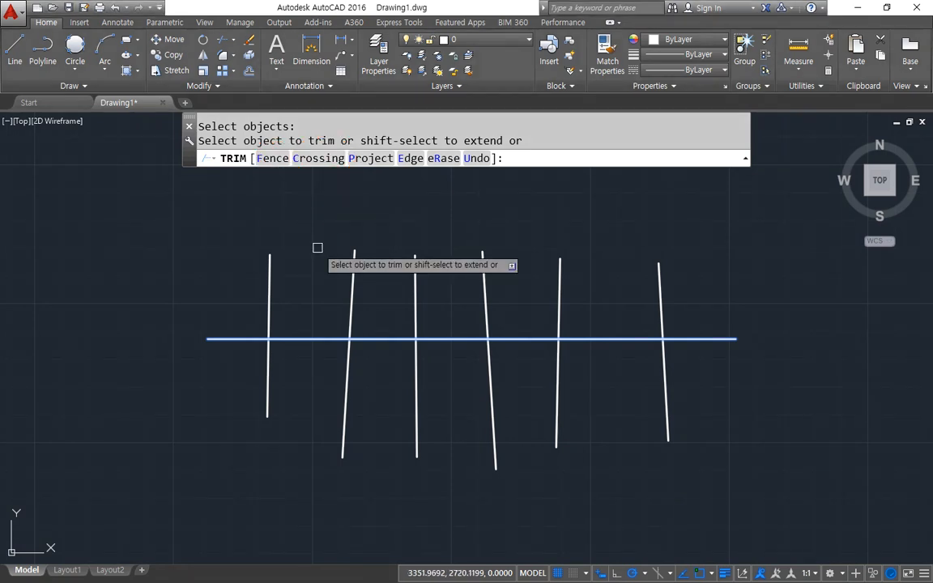
{"action": "left_click", "coordinate": [702, 218]}
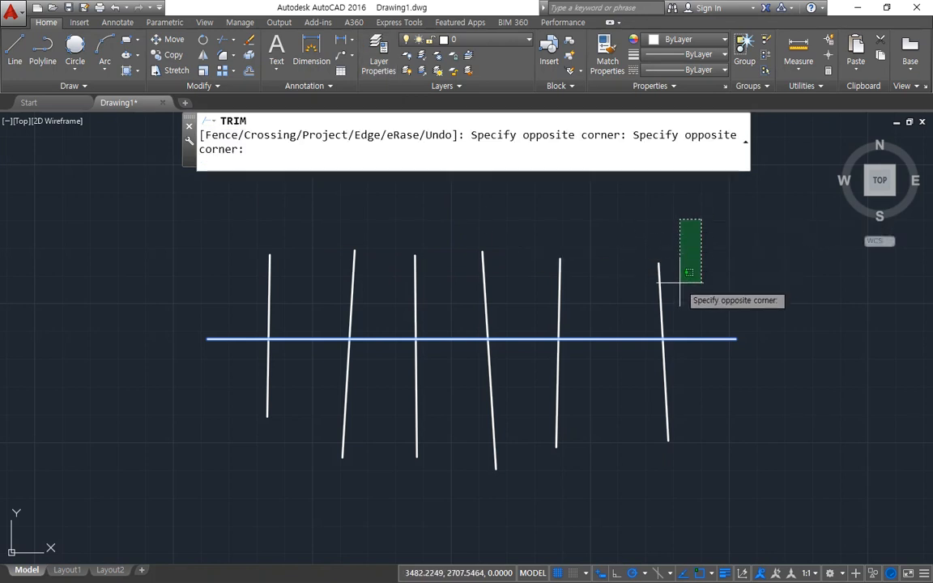
{"action": "left_click", "coordinate": [192, 290]}
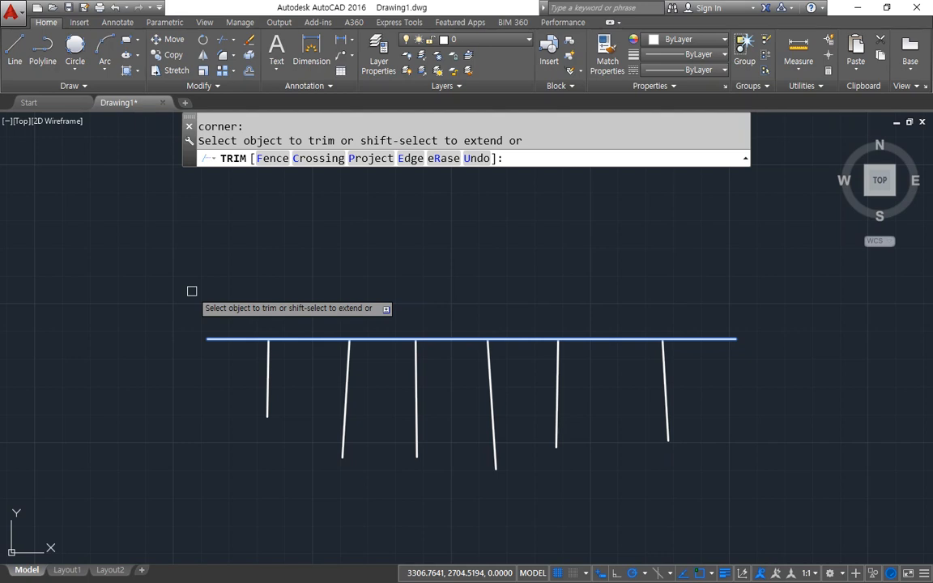
{"action": "key", "text": "ctrl+z"}
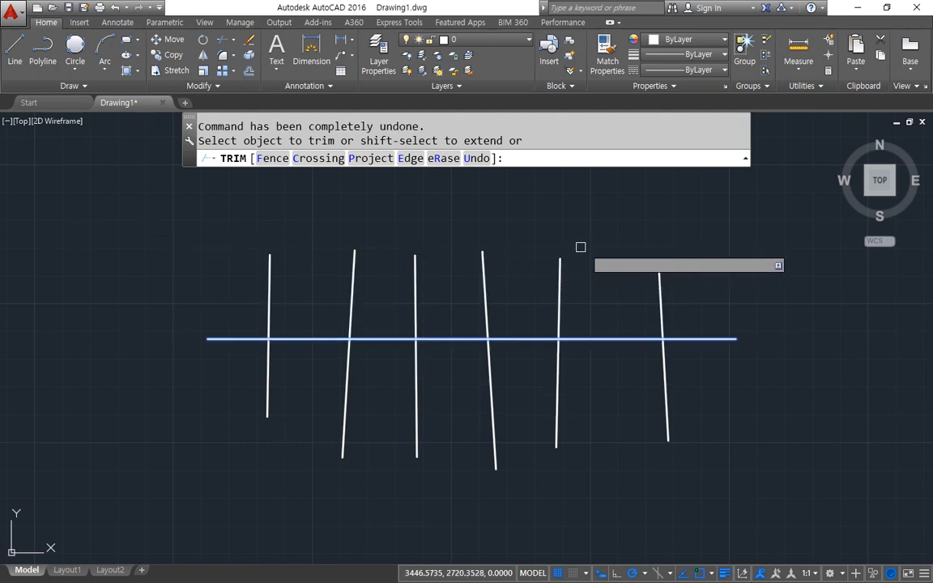
{"action": "mouse_move", "coordinate": [270, 174]}
{"action": "left_mouse_down"}
{"action": "mouse_move", "coordinate": [229, 160]}
{"action": "mouse_move", "coordinate": [280, 184]}
{"action": "left_mouse_up"}
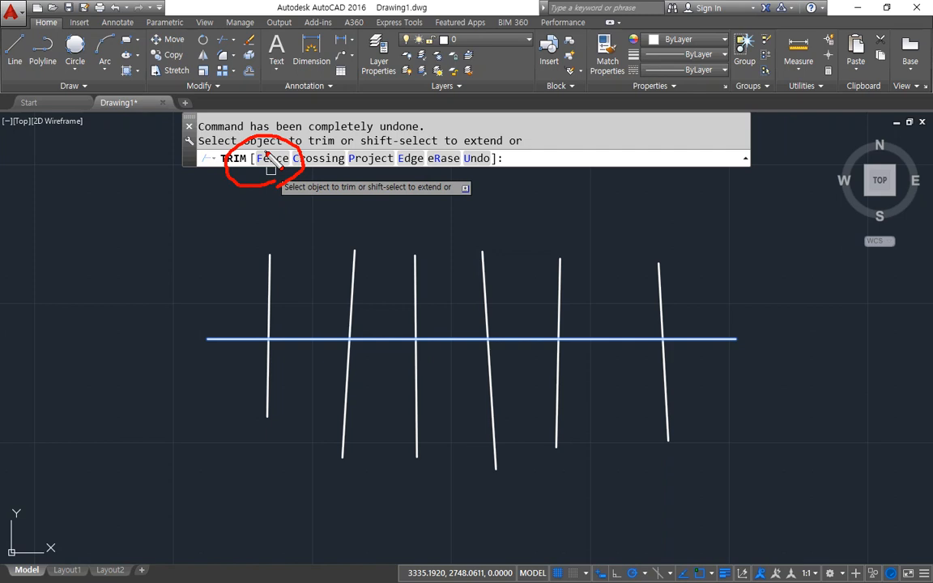
{"action": "left_click", "coordinate": [269, 159]}
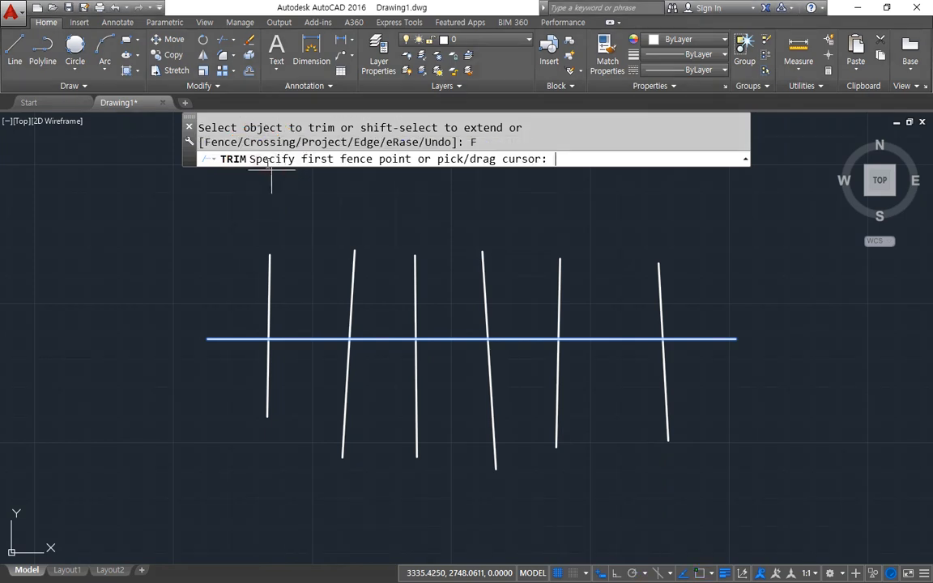
{"action": "key", "text": "Escape"}
With all objects as cutting edges, trim using a Fence that zigzags right to left, leaving an upright U between two inverted U shapes.
{"action": "key", "text": "Return"}
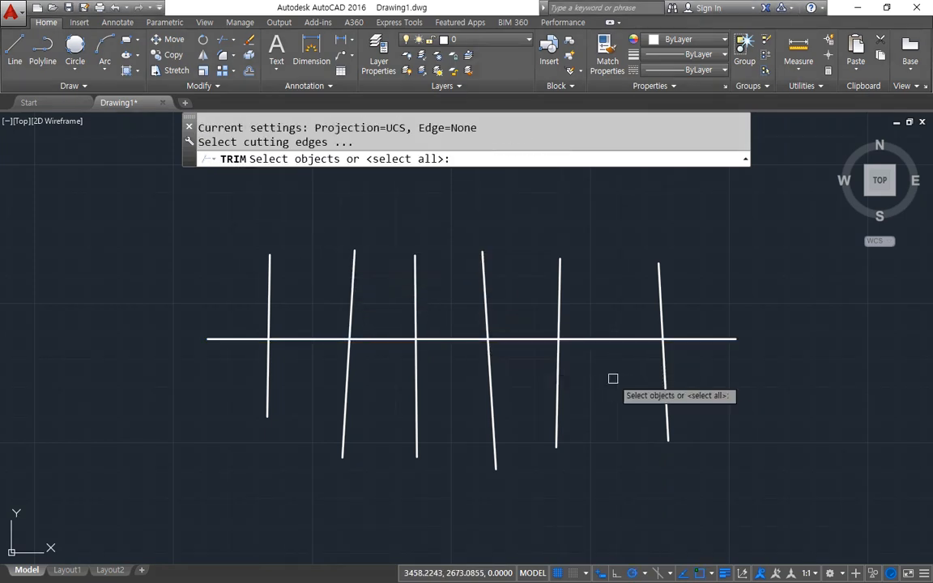
{"action": "key", "text": "Return"}
{"action": "type", "text": "f"}
{"action": "key", "text": "Return"}
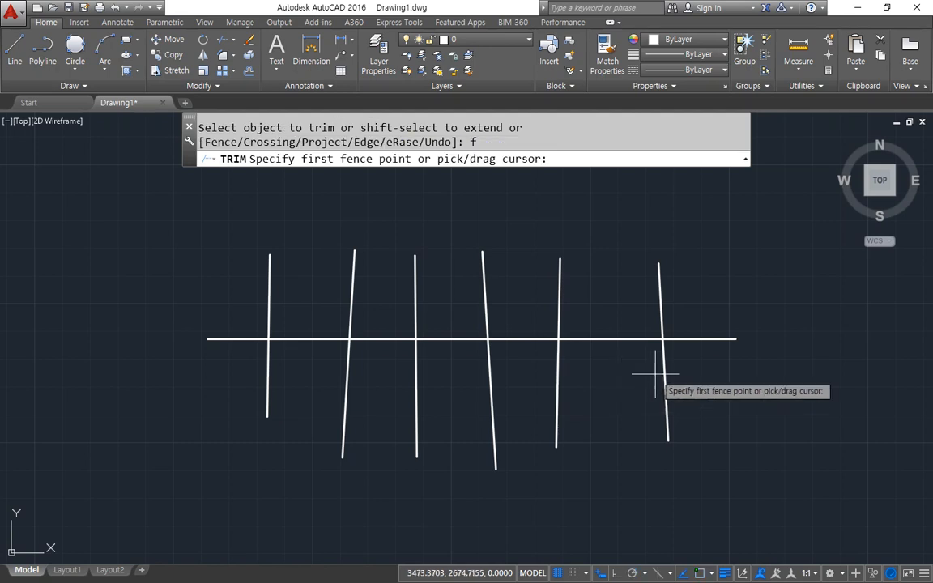
{"action": "left_click", "coordinate": [709, 374]}
{"action": "left_click", "coordinate": [697, 301]}
{"action": "left_click", "coordinate": [537, 305]}
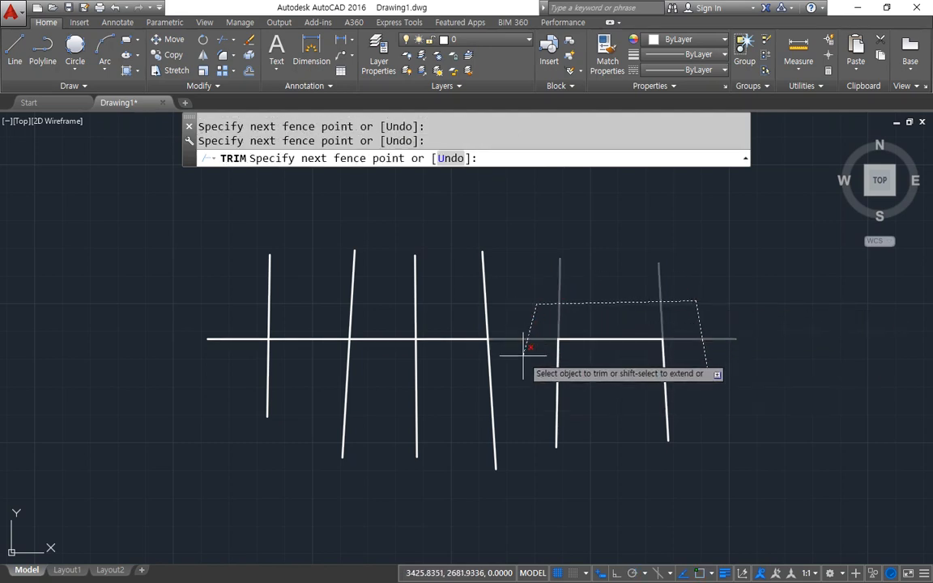
{"action": "left_click", "coordinate": [522, 360]}
{"action": "left_click", "coordinate": [379, 357]}
{"action": "left_click", "coordinate": [390, 299]}
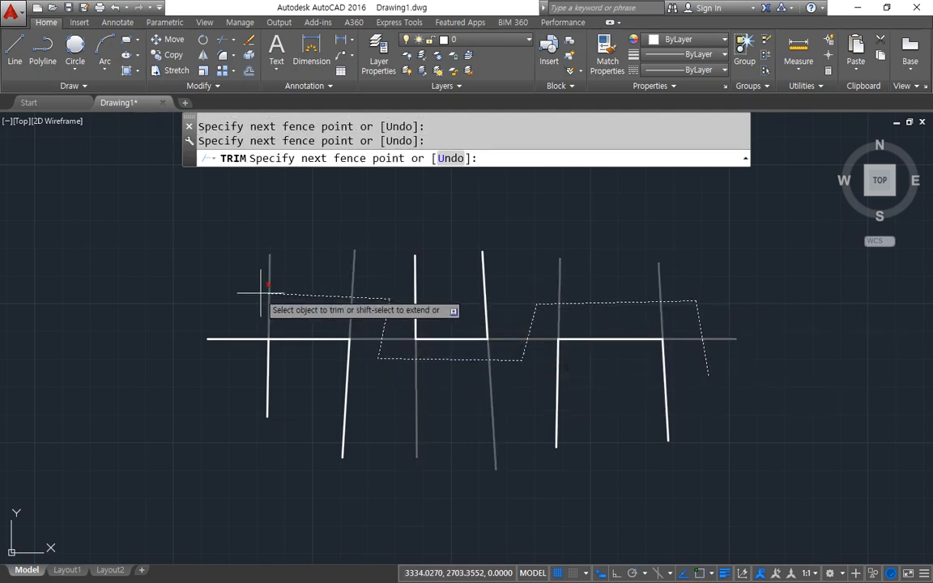
{"action": "left_click", "coordinate": [242, 290]}
{"action": "left_click", "coordinate": [210, 418]}
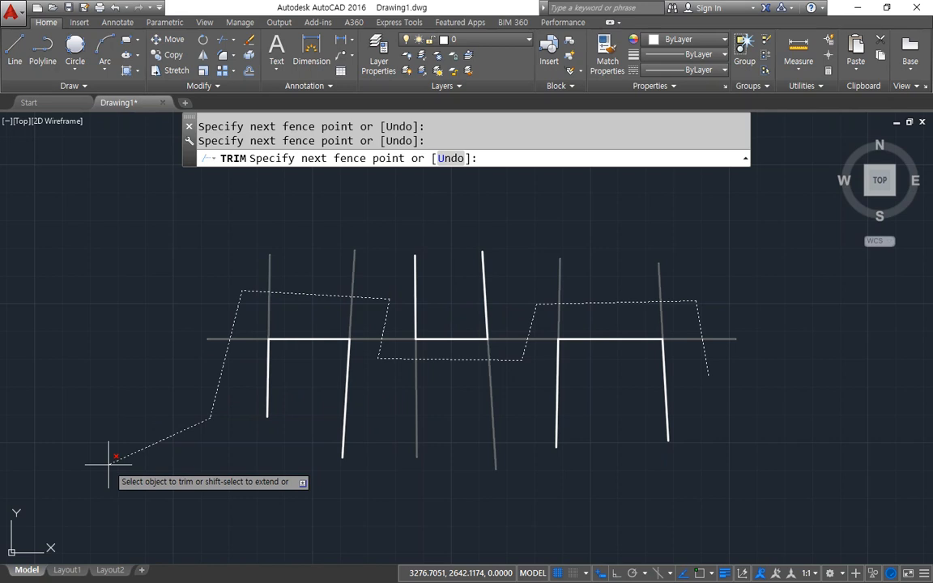
{"action": "key", "text": "Return"}
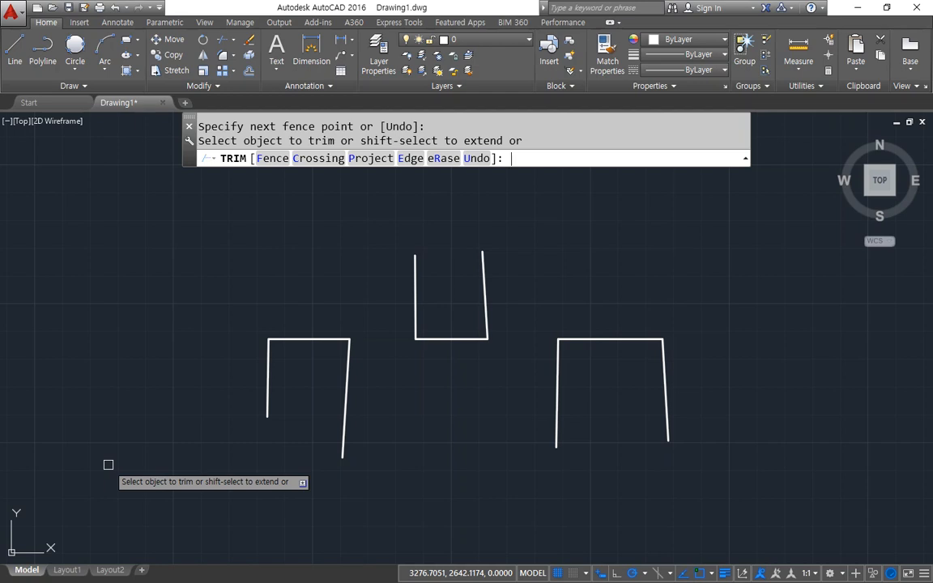
Undo the zigzag fence trim and leave the Trim command.
{"action": "type", "text": "u"}
{"action": "key", "text": "Return"}
{"action": "key", "text": "Escape"}
Try picking the six near-vertical lines as Trim cutting edges with a crossing window, twice, cancelling each attempt.
{"action": "type", "text": "tr"}
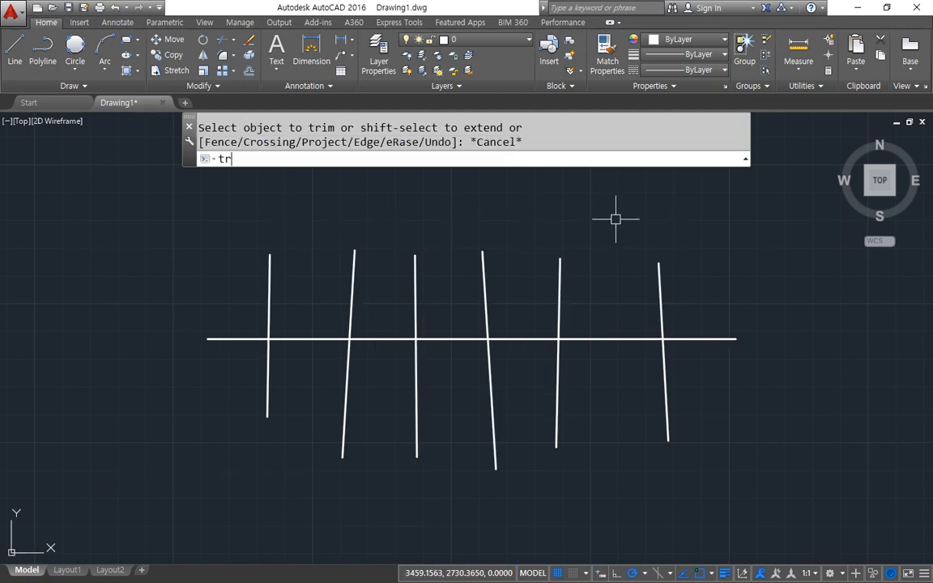
{"action": "key", "text": "Return"}
{"action": "mouse_move", "coordinate": [278, 193]}
{"action": "left_mouse_down"}
{"action": "mouse_move", "coordinate": [357, 140]}
{"action": "mouse_move", "coordinate": [480, 195]}
{"action": "mouse_move", "coordinate": [261, 205]}
{"action": "left_mouse_up"}
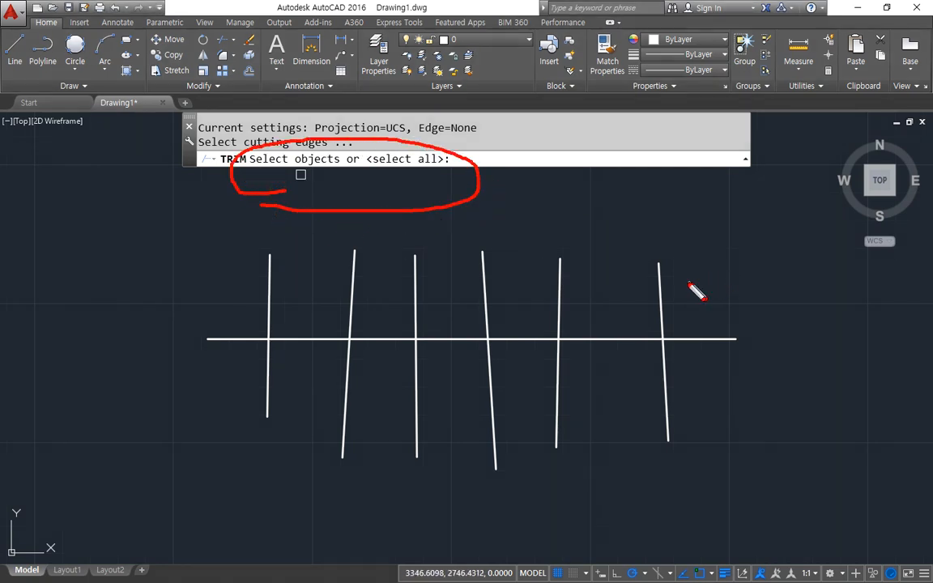
{"action": "key", "text": "Escape"}
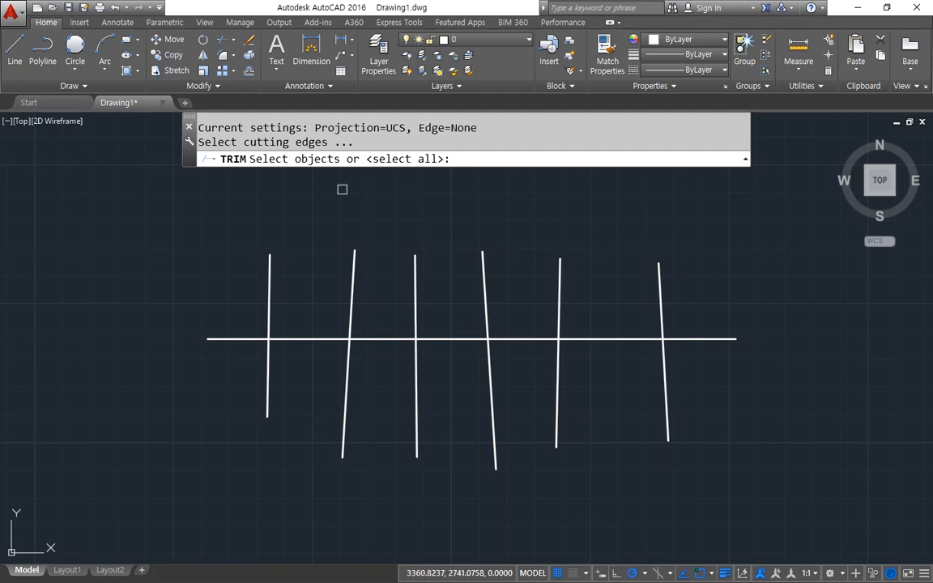
{"action": "mouse_move", "coordinate": [324, 181]}
{"action": "left_mouse_down"}
{"action": "mouse_move", "coordinate": [221, 165]}
{"action": "mouse_move", "coordinate": [362, 144]}
{"action": "left_mouse_up"}
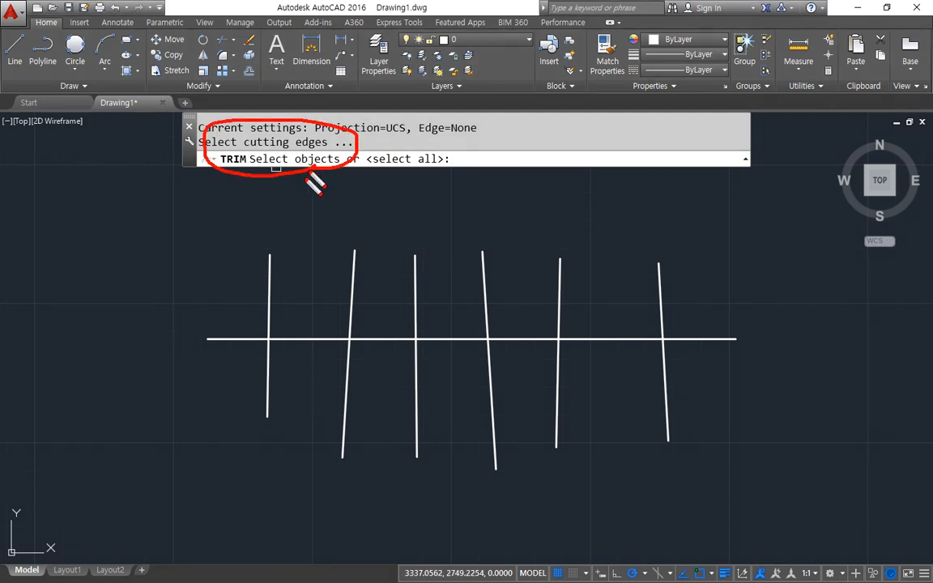
{"action": "key", "text": "Escape"}
{"action": "left_click", "coordinate": [710, 209]}
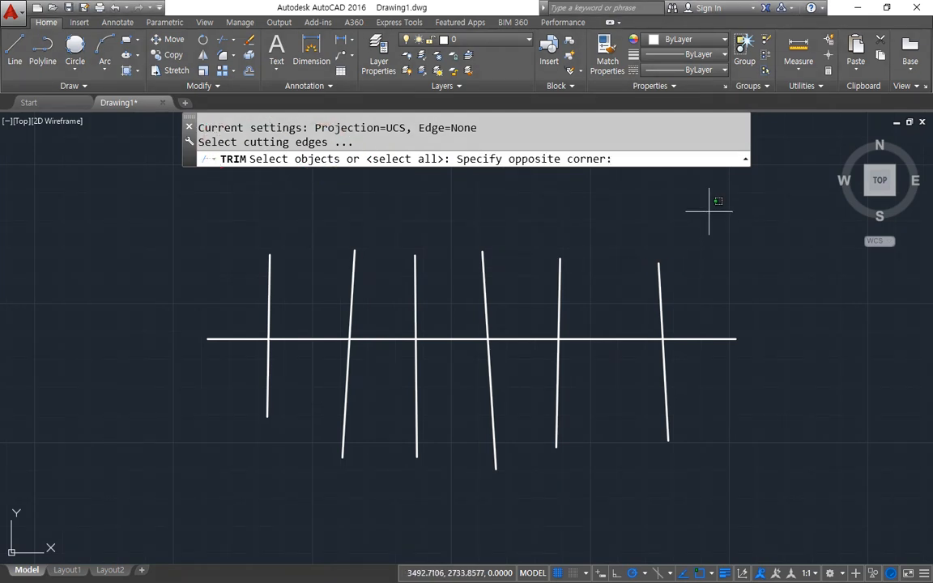
{"action": "left_click", "coordinate": [163, 290]}
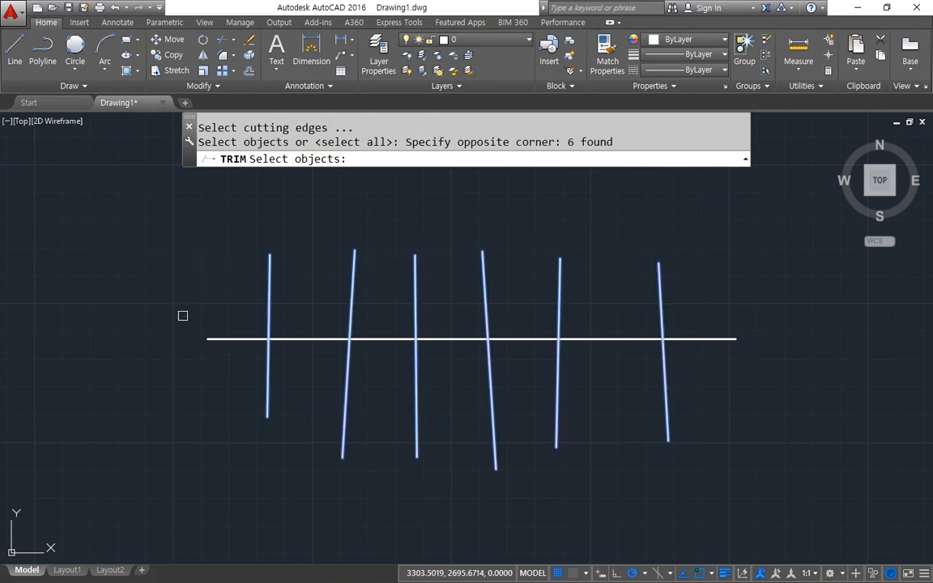
{"action": "key", "text": "Escape"}
{"action": "type", "text": "tr"}
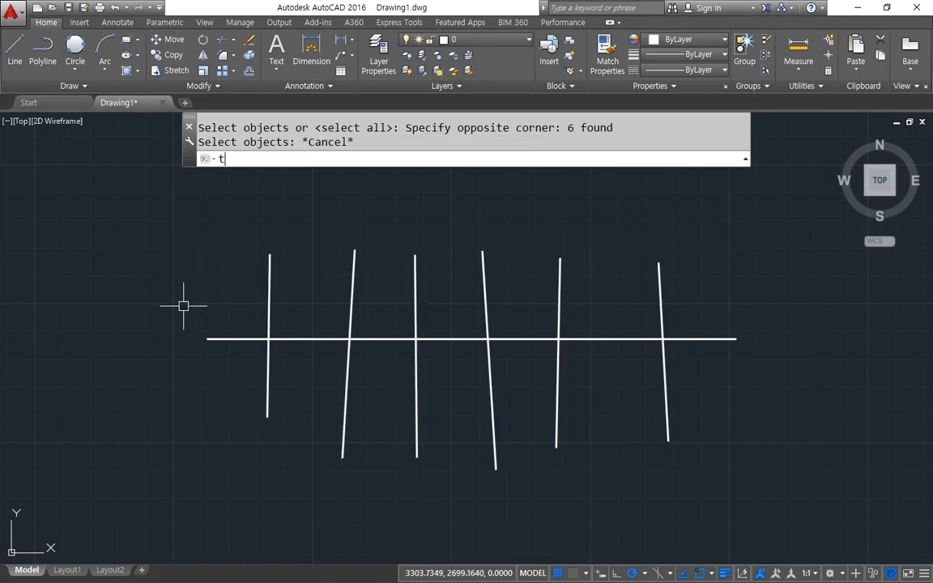
{"action": "key", "text": "Return"}
{"action": "left_click_drag", "start_coordinate": [700, 214], "coordinate": [224, 295]}
{"action": "key", "text": "Escape"}
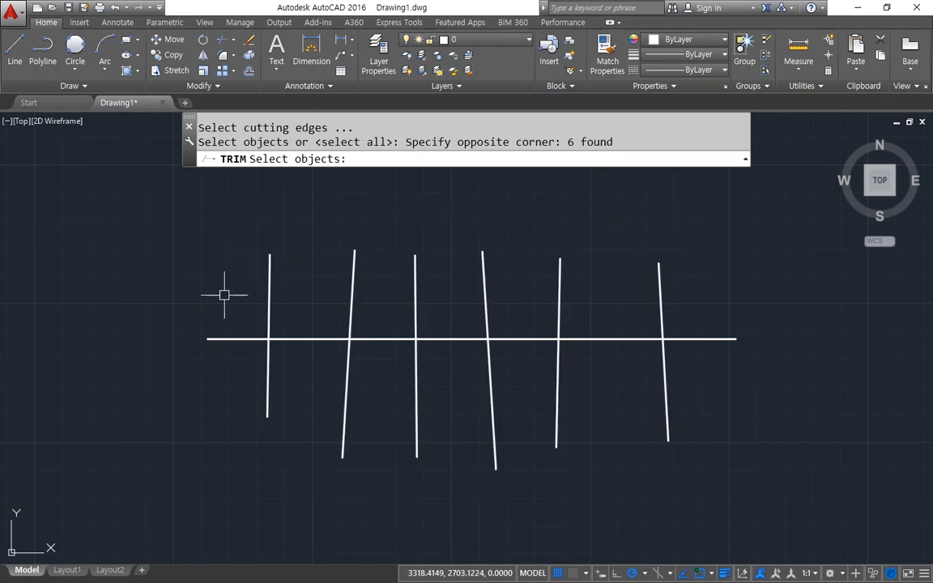
Select all seven lines as Trim cutting edges with a Fence zigzagging across them, and cancel without trimming anything.
{"action": "key", "text": "Return"}
{"action": "type", "text": "f"}
{"action": "key", "text": "Return"}
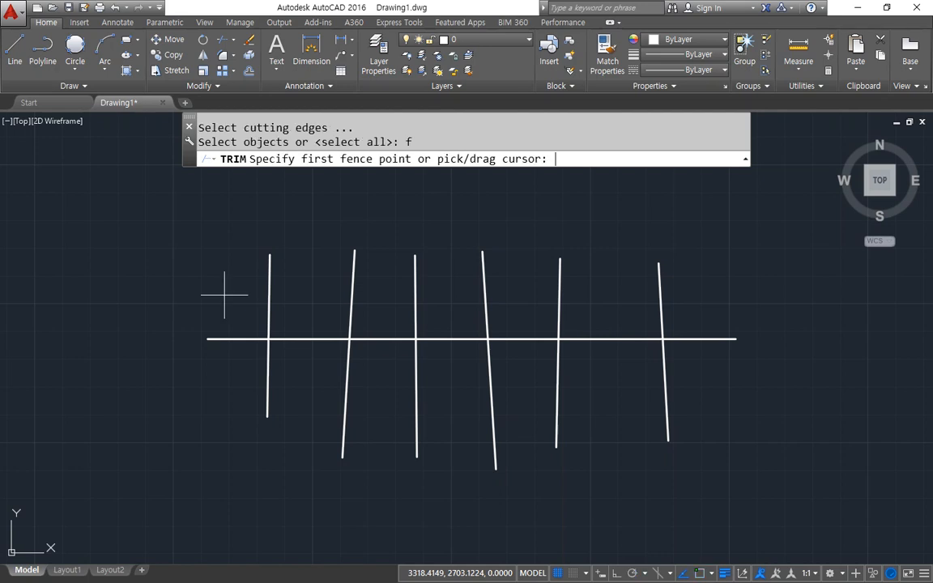
{"action": "left_click", "coordinate": [694, 286]}
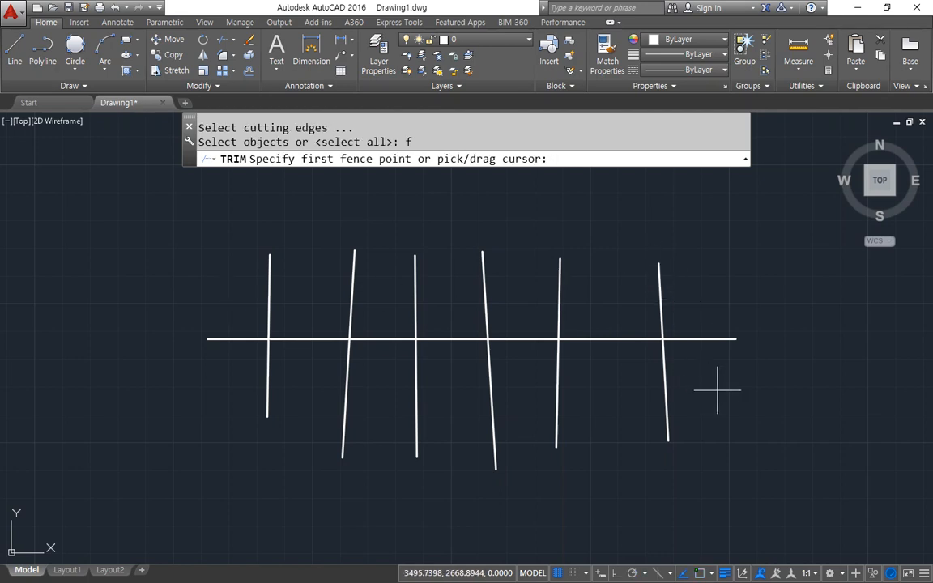
{"action": "left_click", "coordinate": [537, 298]}
{"action": "left_click", "coordinate": [512, 400]}
{"action": "left_click", "coordinate": [383, 402]}
{"action": "left_click", "coordinate": [397, 287]}
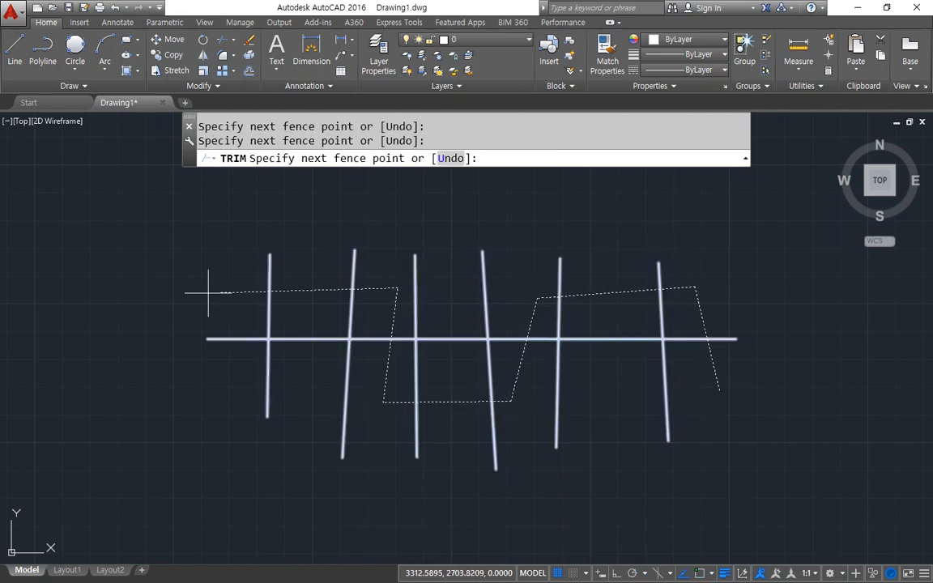
{"action": "left_click", "coordinate": [208, 294]}
{"action": "key", "text": "Return"}
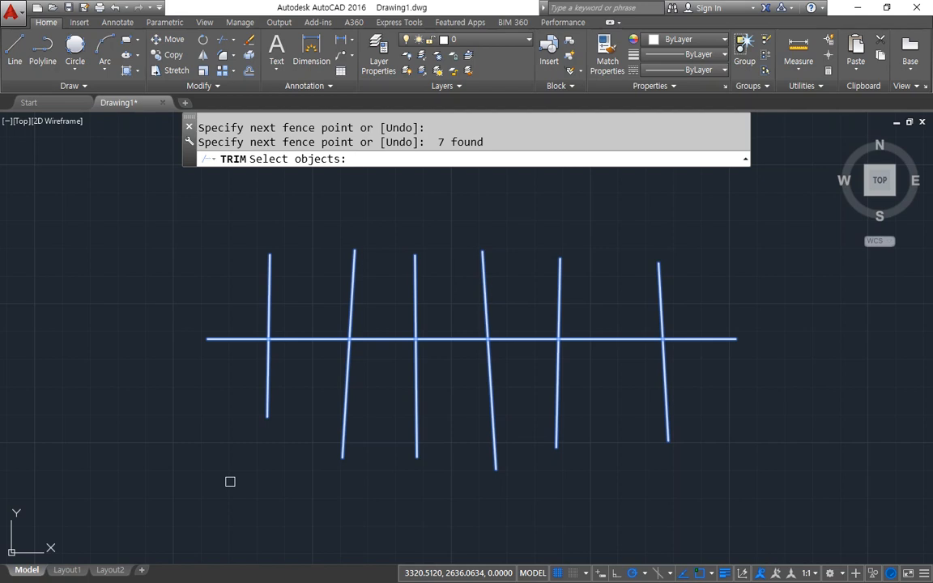
{"action": "key", "text": "Return"}
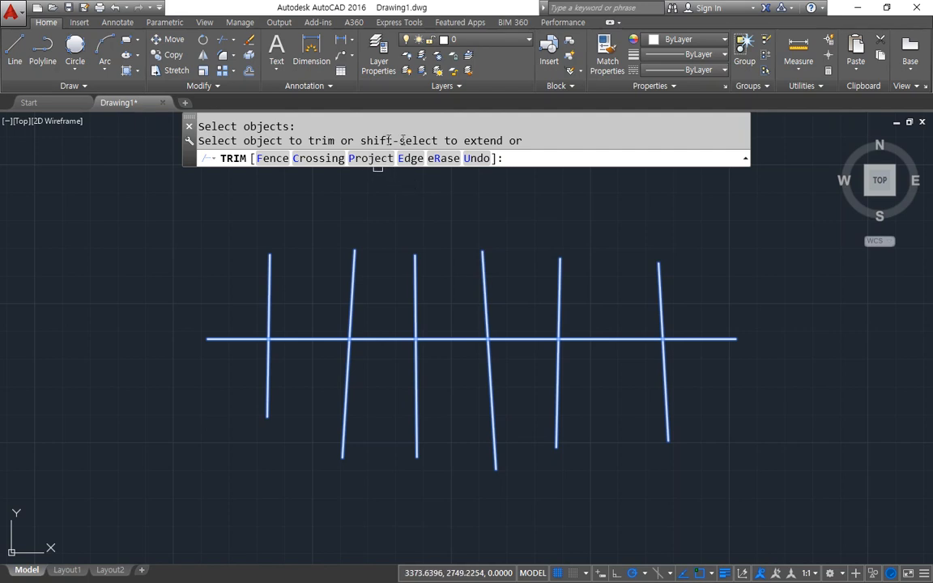
{"action": "key", "text": "ctrl+shift+d"}
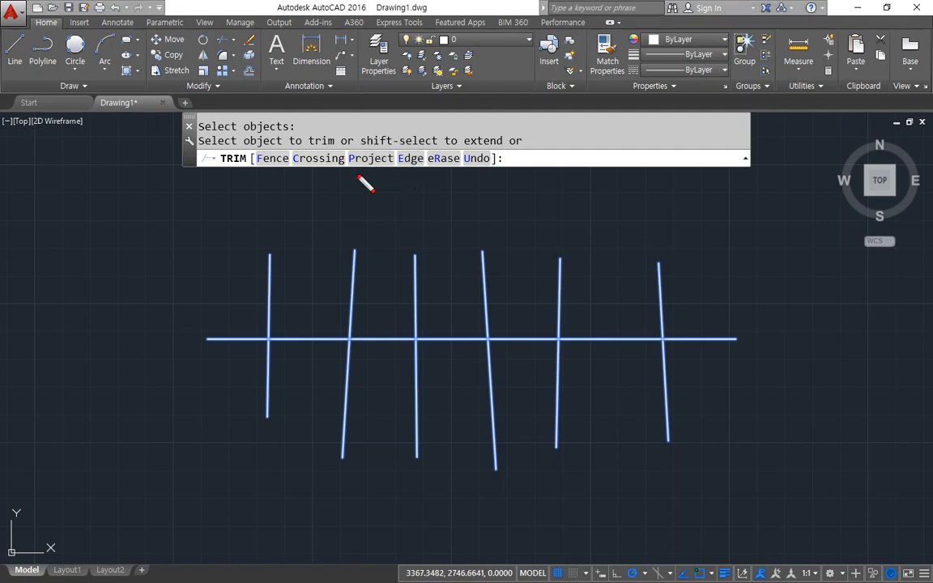
{"action": "mouse_move", "coordinate": [360, 175]}
{"action": "left_mouse_down"}
{"action": "mouse_move", "coordinate": [422, 174]}
{"action": "mouse_move", "coordinate": [358, 174]}
{"action": "mouse_move", "coordinate": [410, 177]}
{"action": "mouse_move", "coordinate": [400, 178]}
{"action": "left_mouse_up"}
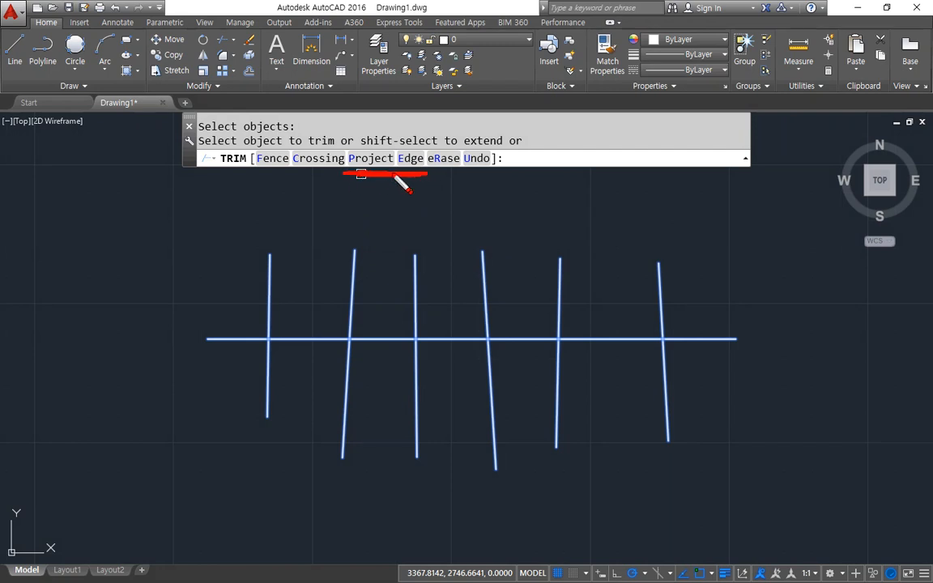
{"action": "key", "text": "Escape"}
{"action": "key", "text": "Escape"}
{"action": "left_click", "coordinate": [731, 407]}
{"action": "left_click", "coordinate": [201, 300]}
{"action": "type", "text": "e"}
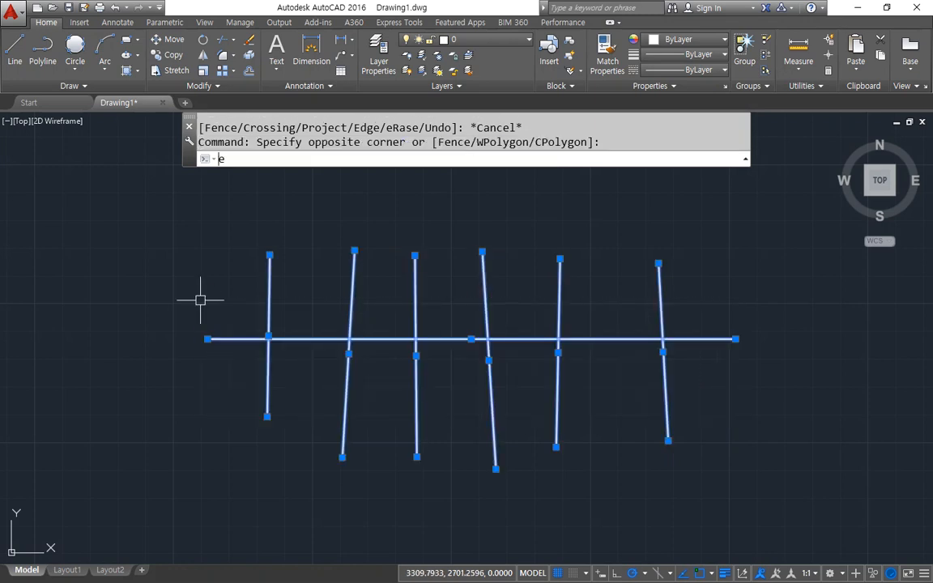
{"action": "key", "text": "Return"}
{"action": "type", "text": "l"}
{"action": "key", "text": "Return"}
{"action": "left_click", "coordinate": [159, 330]}
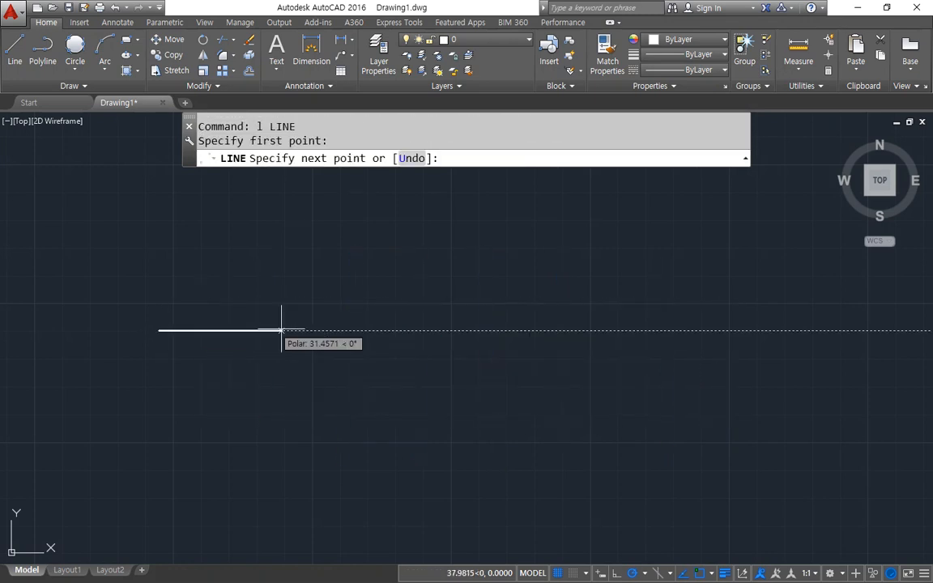
{"action": "left_click", "coordinate": [684, 340]}
{"action": "key", "text": "Escape"}
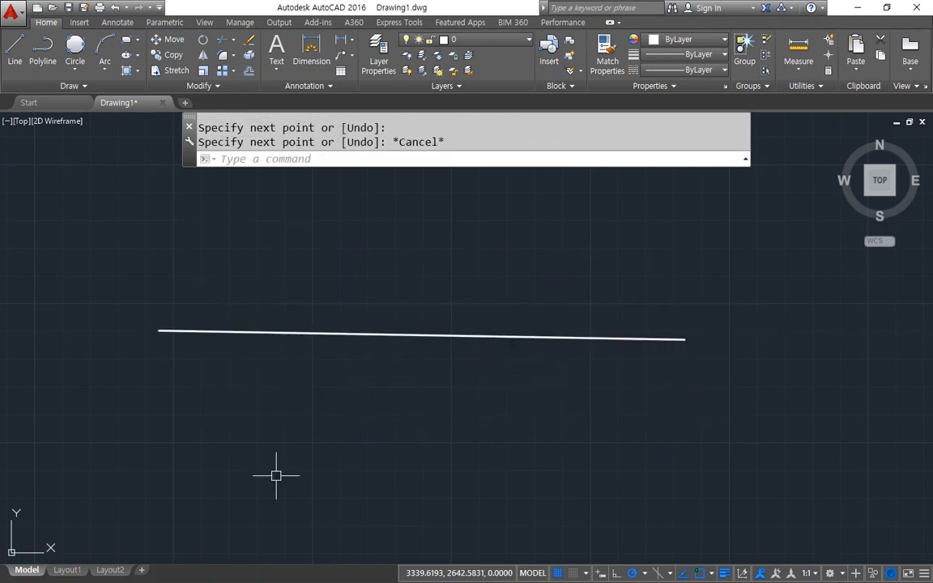
{"action": "key", "text": "ctrl+z"}
{"action": "key", "text": "ctrl+z"}
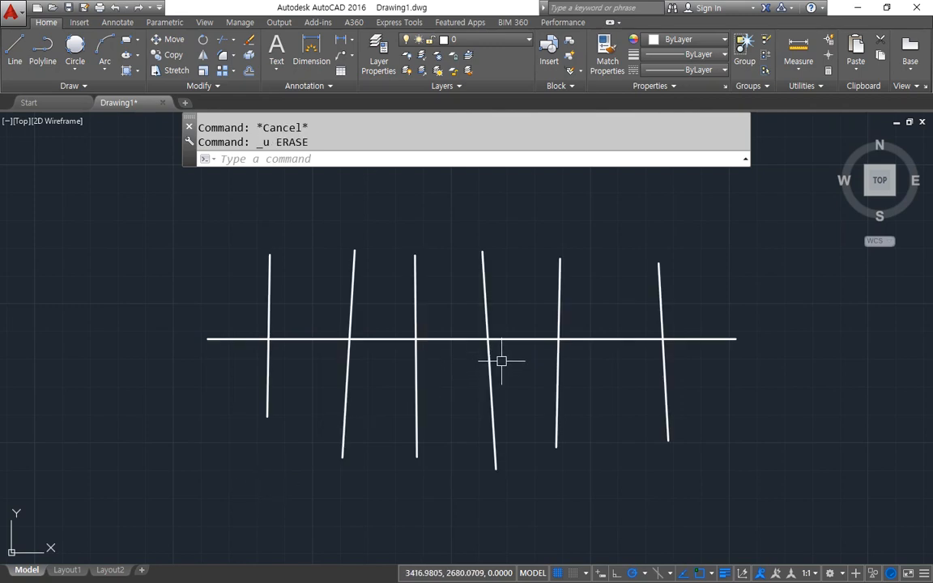
Move the horizontal line 50 units along Z from its right endpoint, using the relative coordinates @0,0,50.
{"action": "type", "text": "m"}
{"action": "key", "text": "Return"}
{"action": "left_click", "coordinate": [676, 339]}
{"action": "key", "text": "Return"}
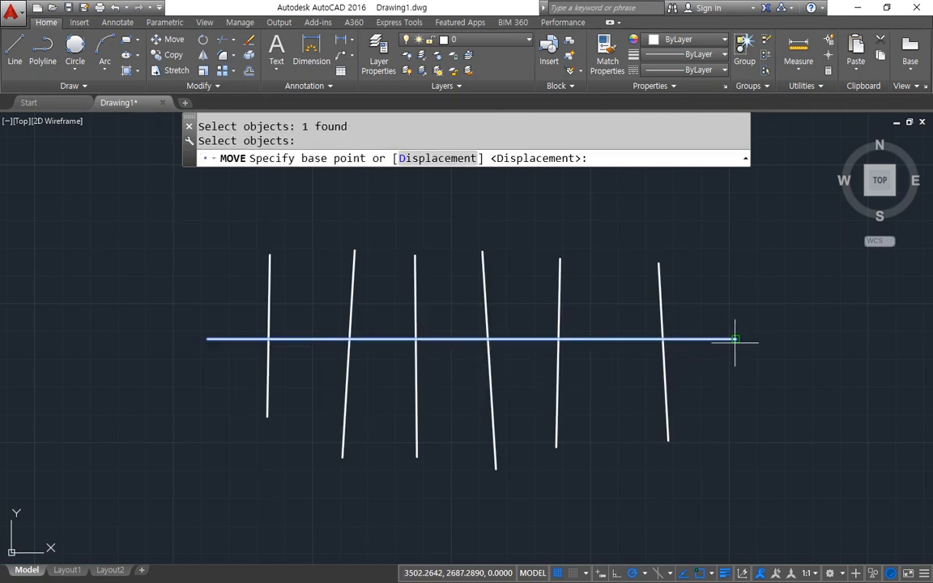
{"action": "left_click", "coordinate": [735, 339]}
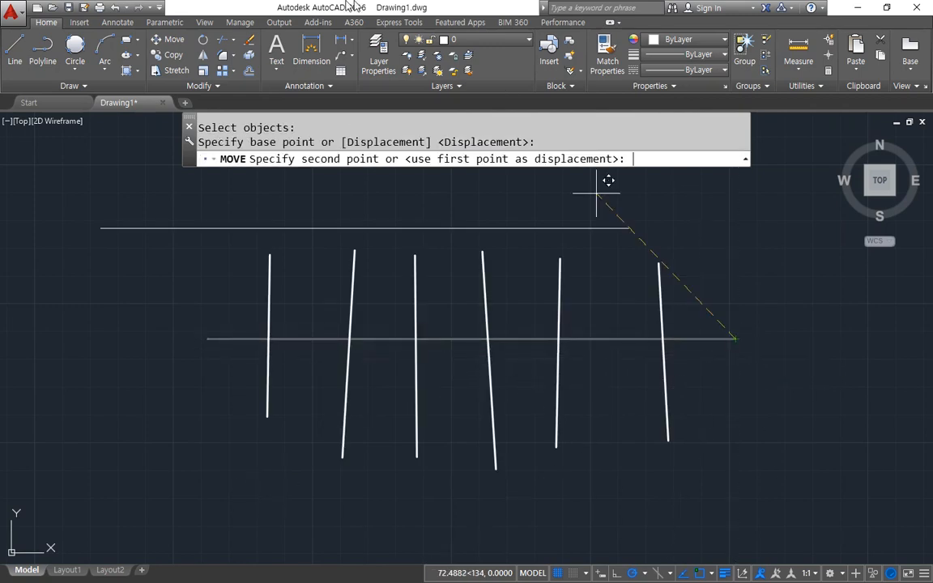
{"action": "type", "text": "@0,0,5"}
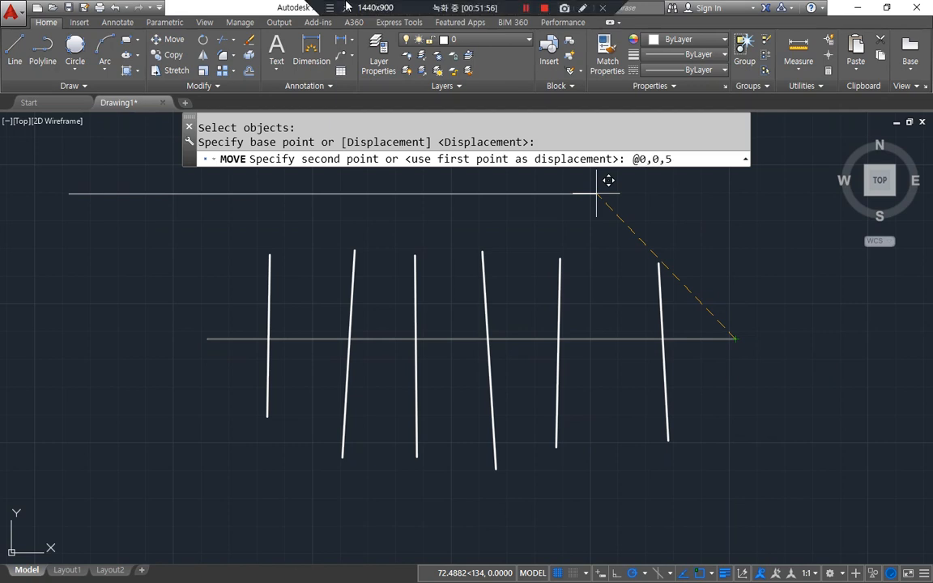
{"action": "type", "text": "0"}
{"action": "key", "text": "Return"}
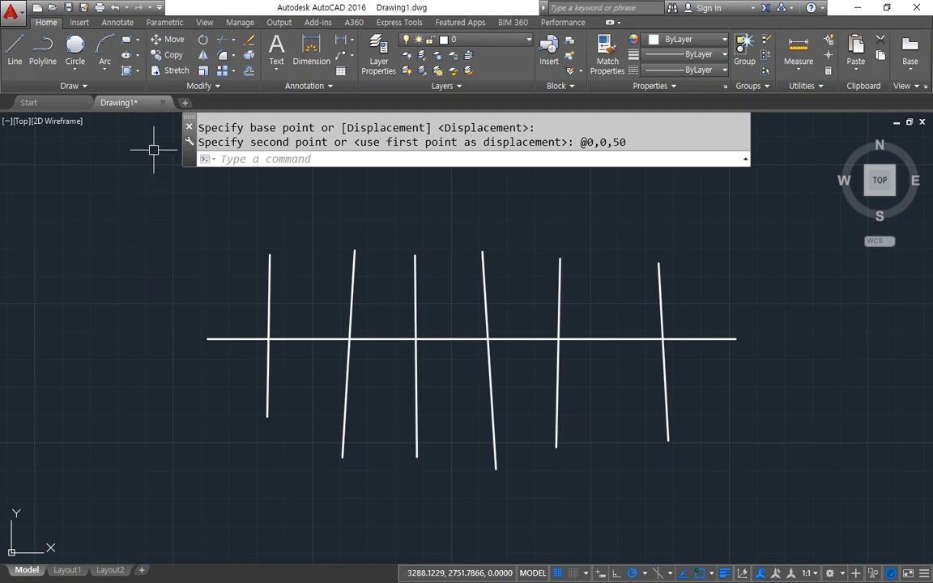
{"action": "mouse_move", "coordinate": [286, 399]}
{"action": "middle_mouse_down", "text": "shift"}
{"action": "mouse_move", "coordinate": [321, 354]}
{"action": "mouse_move", "coordinate": [307, 256]}
{"action": "mouse_move", "coordinate": [292, 380]}
{"action": "middle_mouse_up", "text": "shift"}
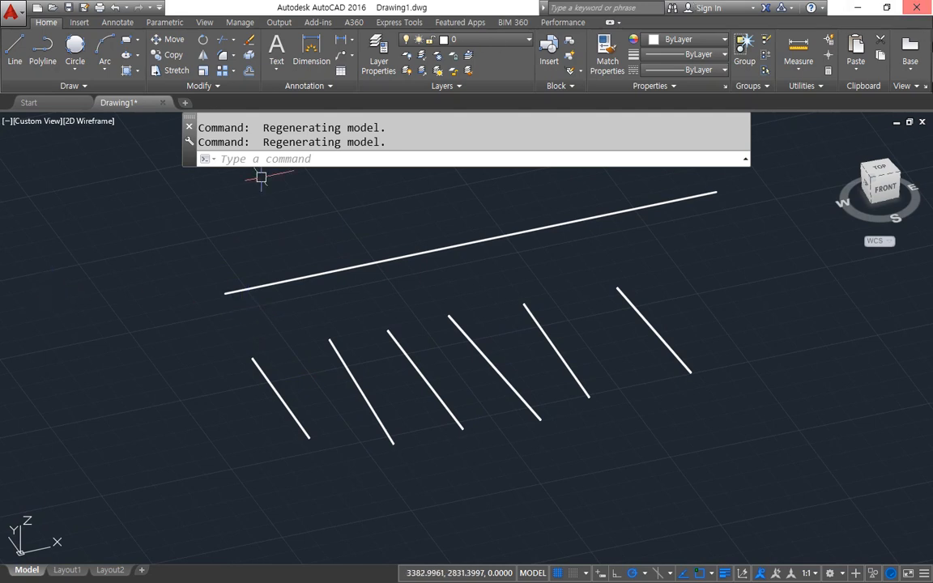
In the Top view, delete the four large slanted lines and zoom to the extents of the small crossing-line group.
{"action": "left_click", "coordinate": [886, 172]}
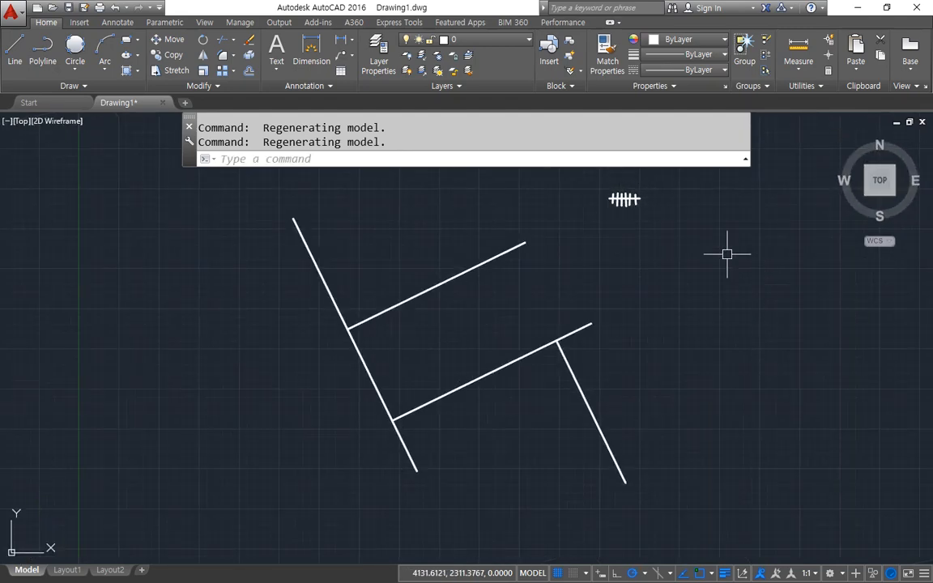
{"action": "left_click", "coordinate": [668, 456]}
{"action": "left_click", "coordinate": [159, 292]}
{"action": "key", "text": "Delete"}
{"action": "type", "text": "z"}
{"action": "key", "text": "Return"}
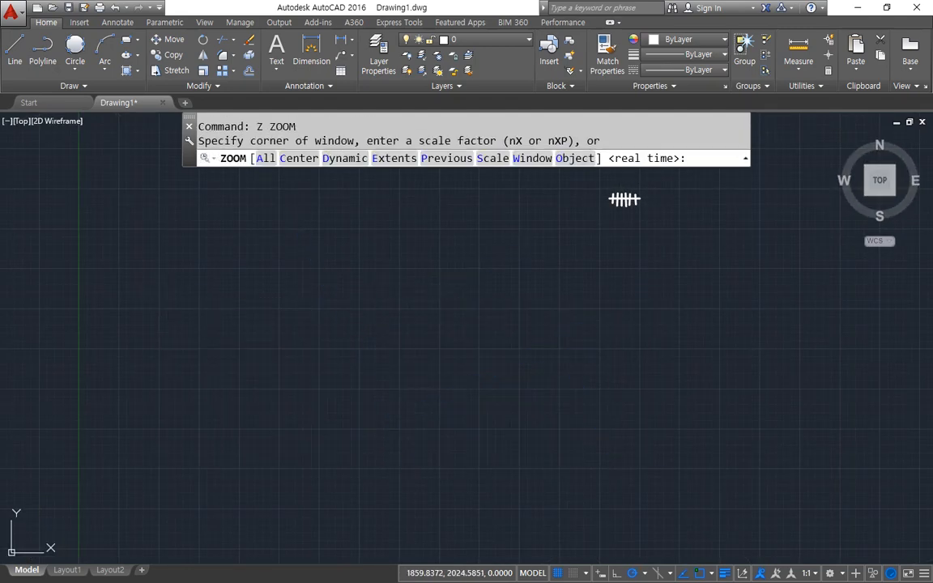
{"action": "type", "text": "e"}
{"action": "key", "text": "Return"}
With all objects as cutting edges, trim the upper parts of the six near-vertical lines with a crossing window, and undo that trim.
{"action": "type", "text": "tr"}
{"action": "key", "text": "Return"}
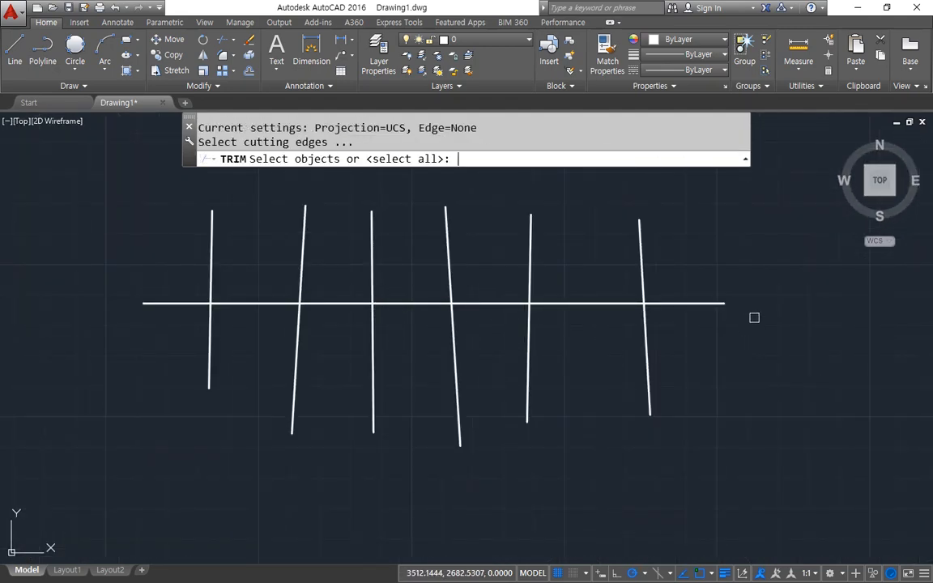
{"action": "key", "text": "Return"}
{"action": "left_click", "coordinate": [710, 269]}
{"action": "left_click", "coordinate": [137, 208]}
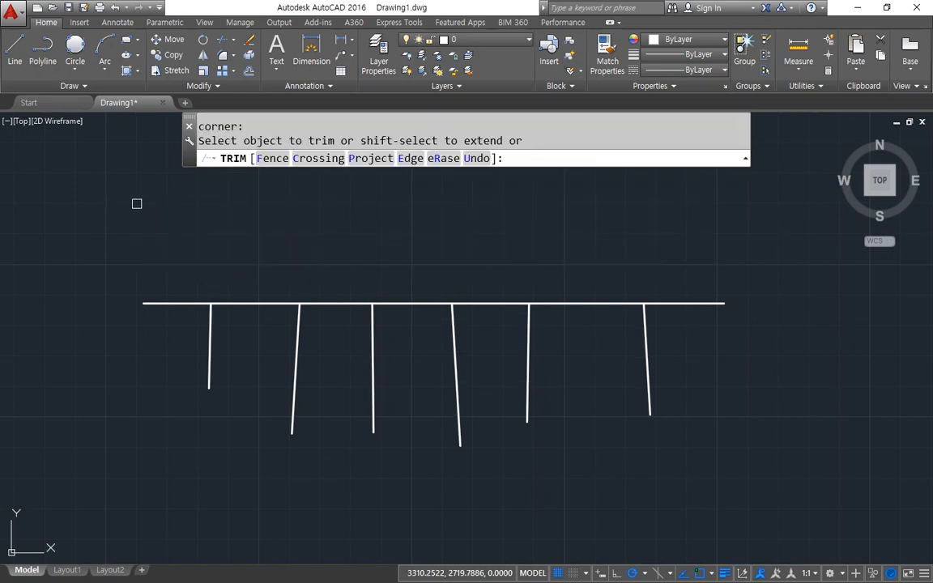
{"action": "key", "text": "Escape"}
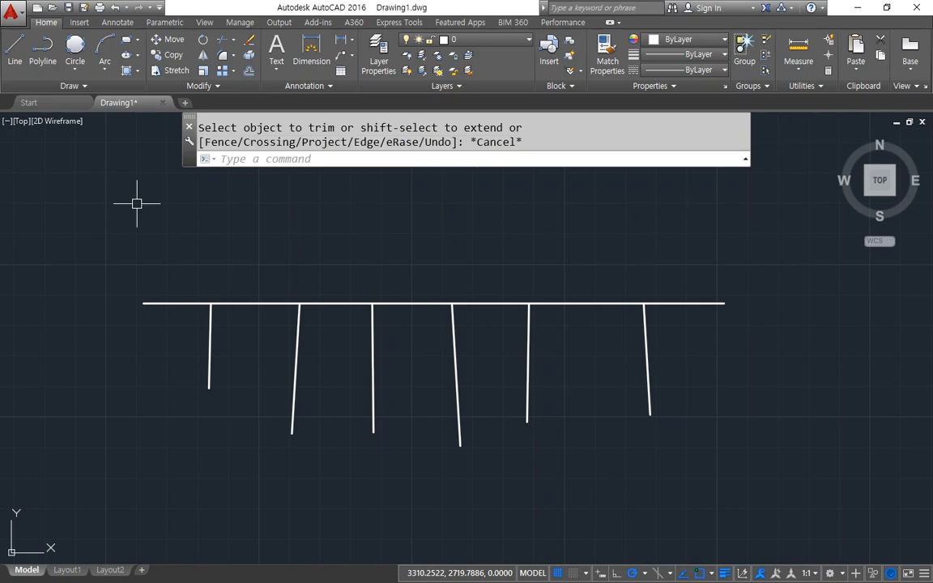
{"action": "key", "text": "ctrl+z"}
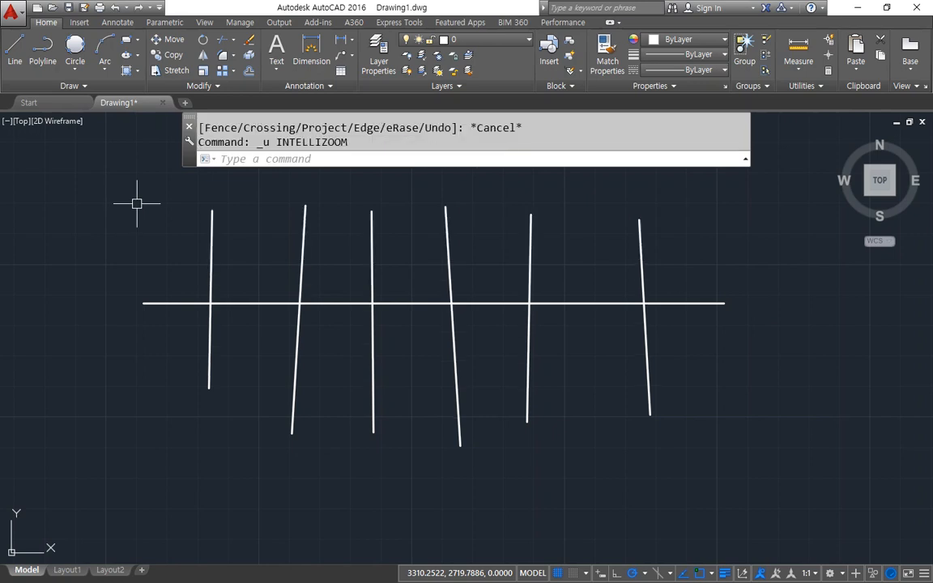
With all objects as cutting edges and Trim's Project option set to View, trim the six near-vertical lines' upper parts with a crossing window.
{"action": "type", "text": "tr"}
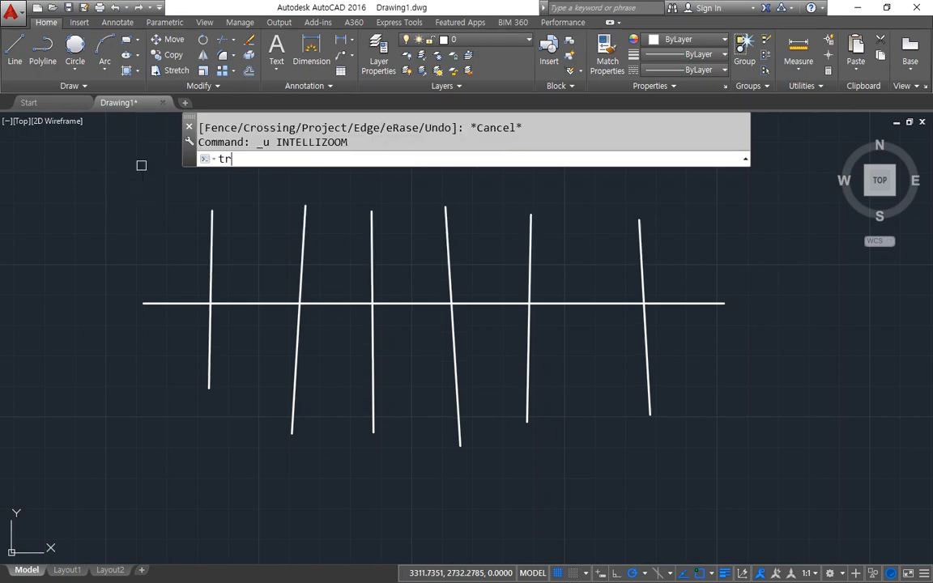
{"action": "key", "text": "Return"}
{"action": "key", "text": "Return"}
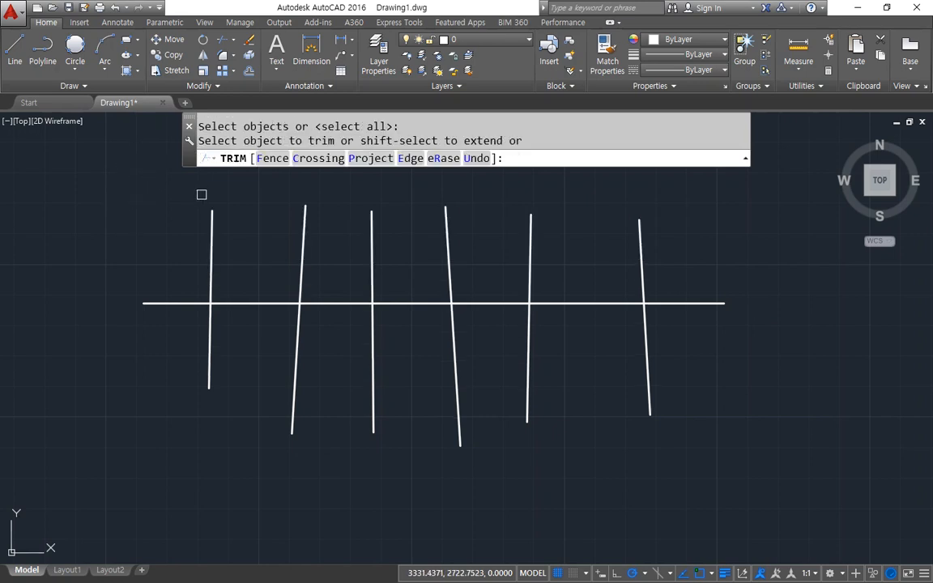
{"action": "left_click", "coordinate": [369, 159]}
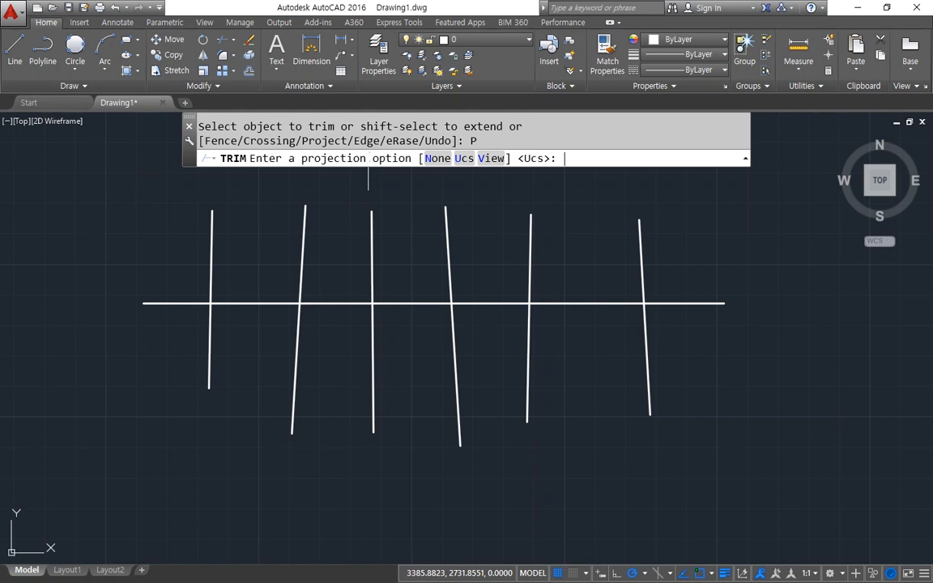
{"action": "left_click", "coordinate": [488, 158]}
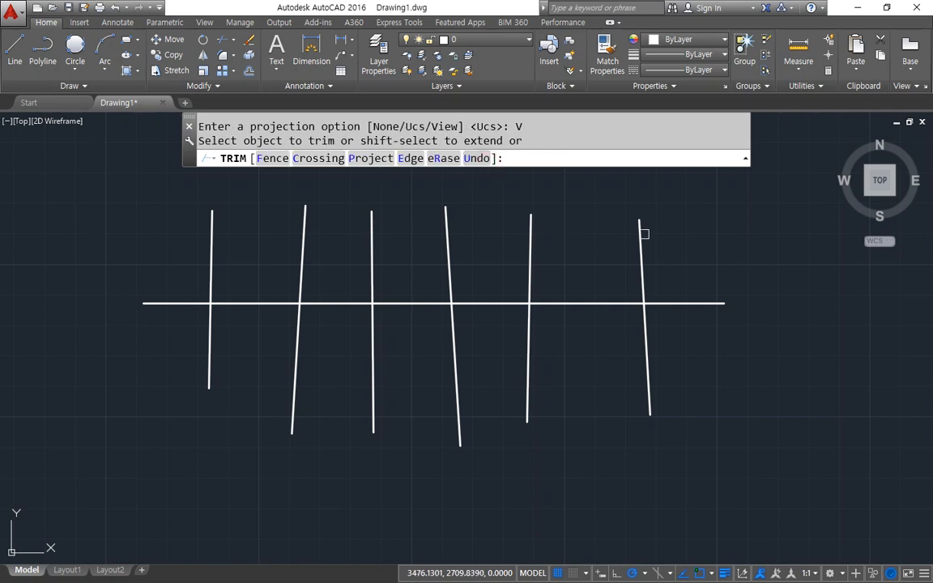
{"action": "left_click", "coordinate": [693, 223]}
{"action": "left_click", "coordinate": [29, 271]}
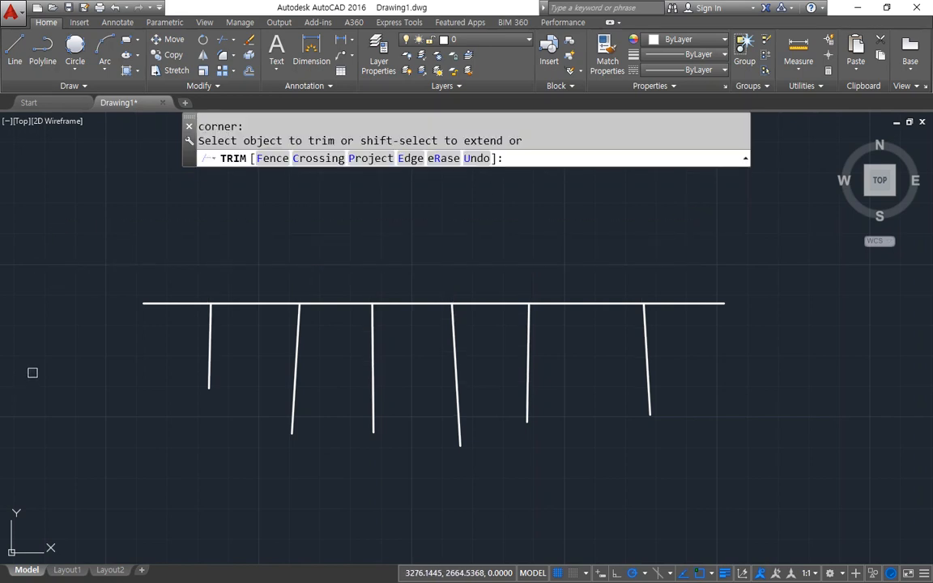
Undo the last crossing trim and set Trim's Project option to View.
{"action": "type", "text": "u"}
{"action": "key", "text": "Return"}
{"action": "left_click", "coordinate": [371, 159]}
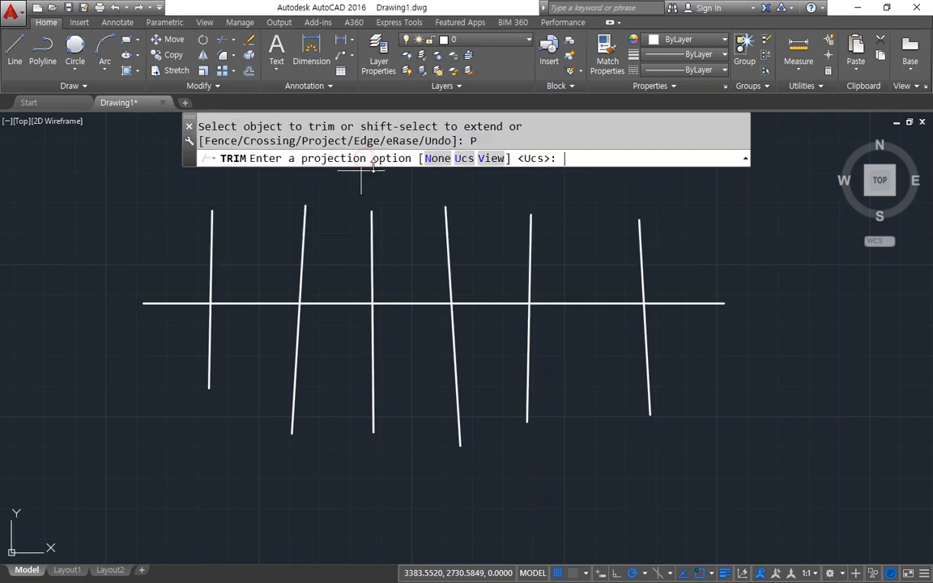
{"action": "left_click", "coordinate": [491, 159]}
In a tilted 3D view, trim the short upper ends of the six slanted lines at their apparent crossings, and undo the whole trim.
{"action": "middle_click_drag", "start_coordinate": [278, 377], "coordinate": [350, 366], "text": "shift"}
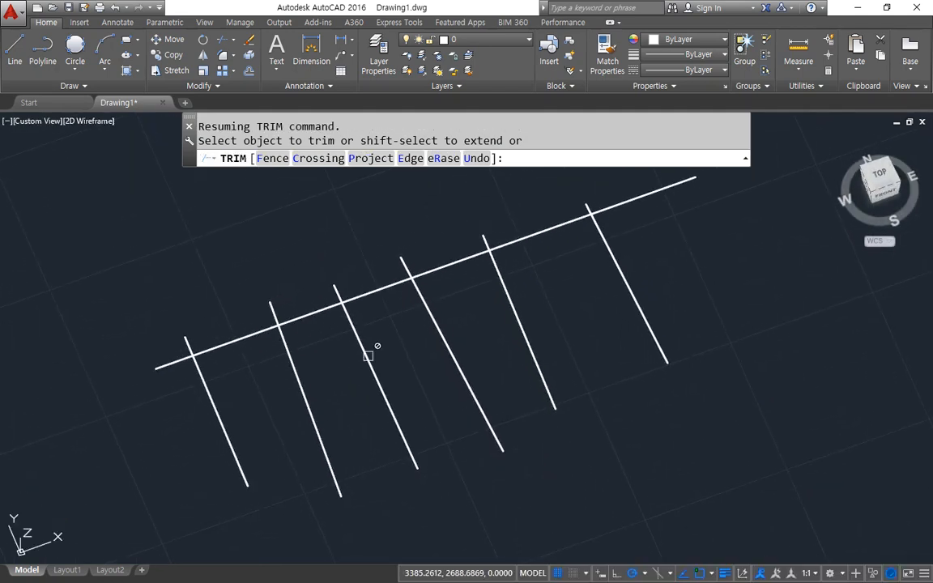
{"action": "left_click", "coordinate": [590, 203]}
{"action": "left_click", "coordinate": [486, 235]}
{"action": "left_click", "coordinate": [398, 263]}
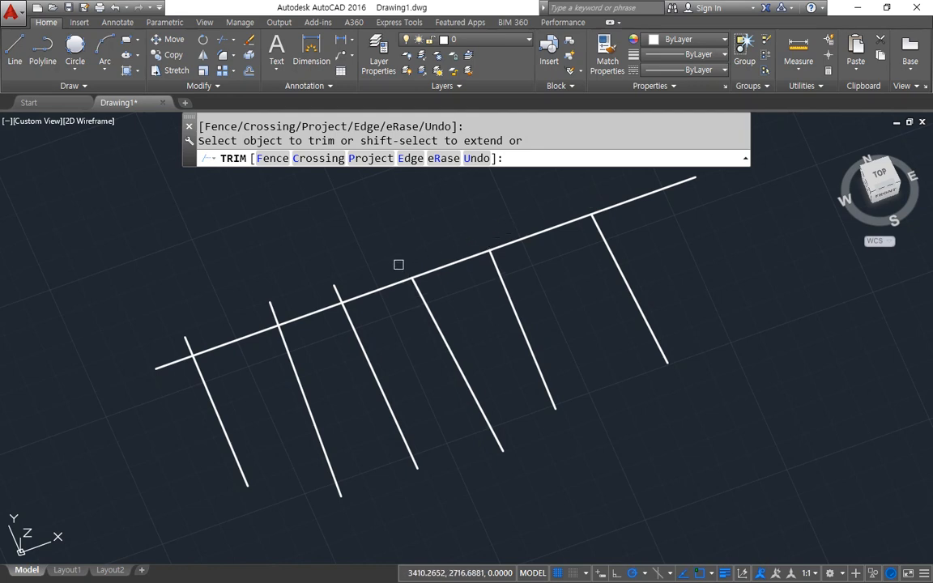
{"action": "left_click", "coordinate": [337, 285]}
{"action": "left_click", "coordinate": [273, 305]}
{"action": "left_click", "coordinate": [191, 328]}
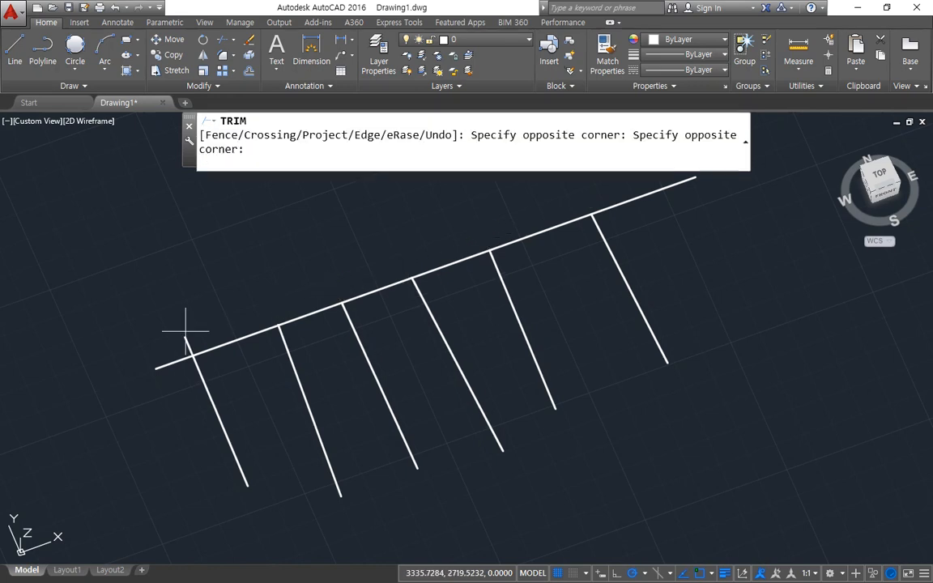
{"action": "left_click", "coordinate": [85, 350]}
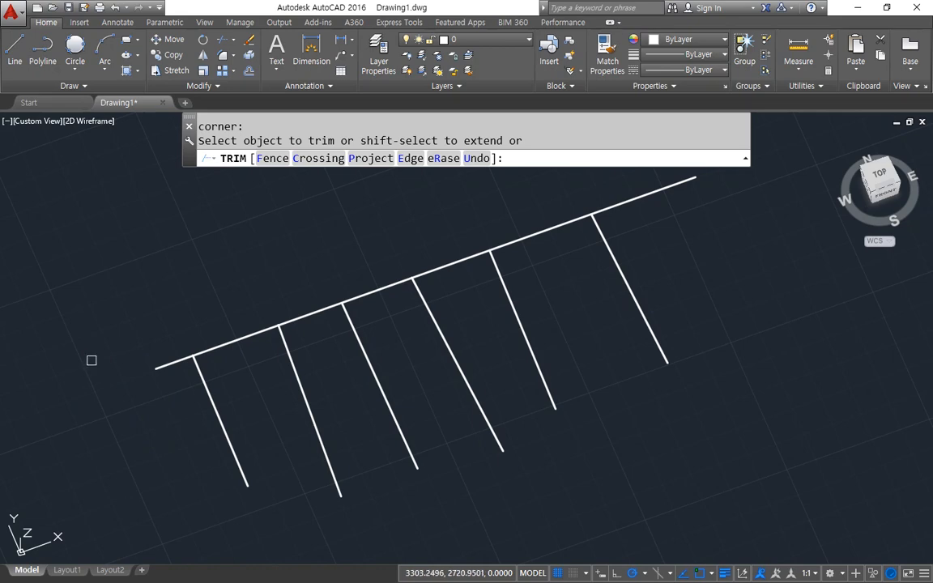
{"action": "key", "text": "Escape"}
{"action": "key", "text": "ctrl+z"}
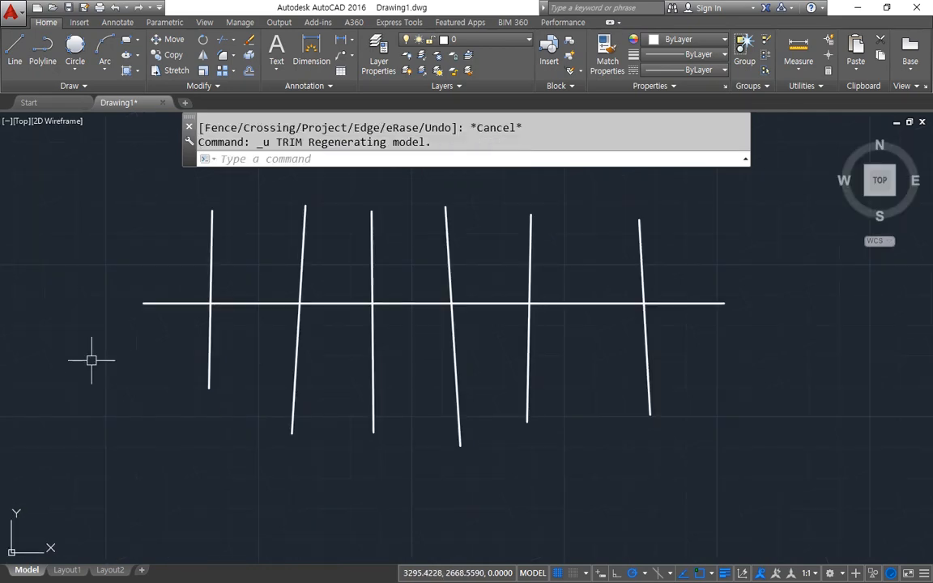
In a tilted 3D view, trim the upper parts of the six slanted lines with all objects as cutting edges and Project set to Ucs.
{"action": "middle_click_drag", "start_coordinate": [156, 381], "coordinate": [380, 418], "text": "shift"}
{"action": "type", "text": "tr"}
{"action": "key", "text": "Return"}
{"action": "key", "text": "Return"}
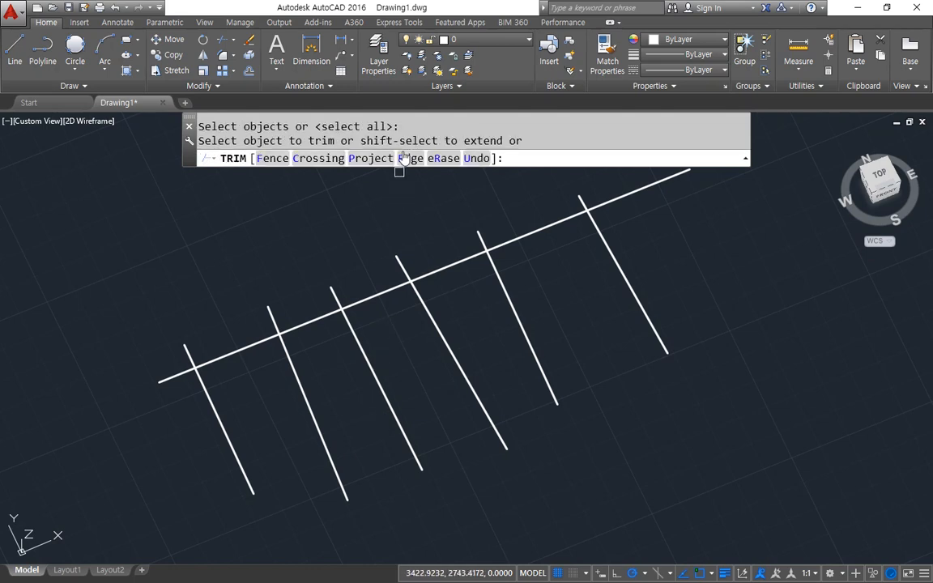
{"action": "left_click", "coordinate": [374, 158]}
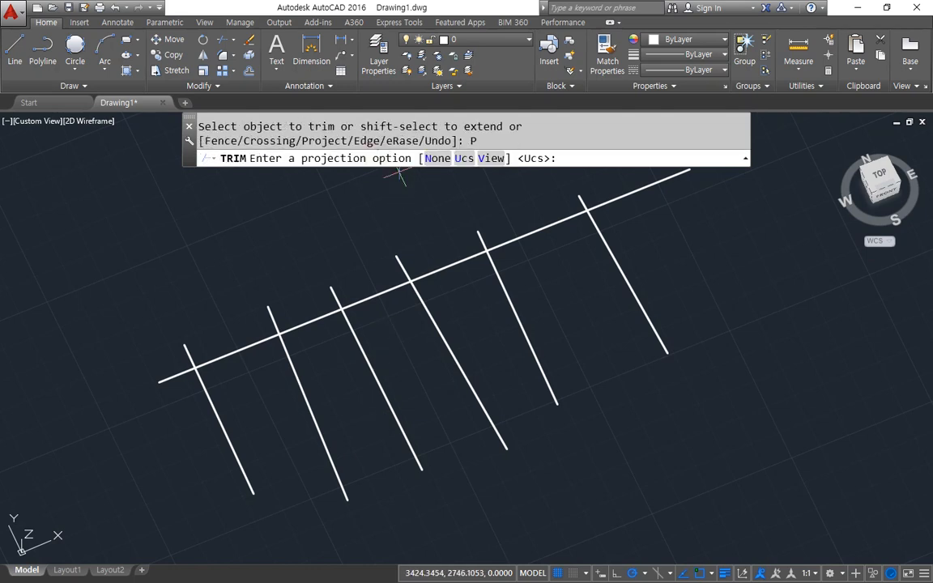
{"action": "left_click", "coordinate": [464, 158]}
{"action": "left_click", "coordinate": [577, 200]}
{"action": "left_click", "coordinate": [479, 237]}
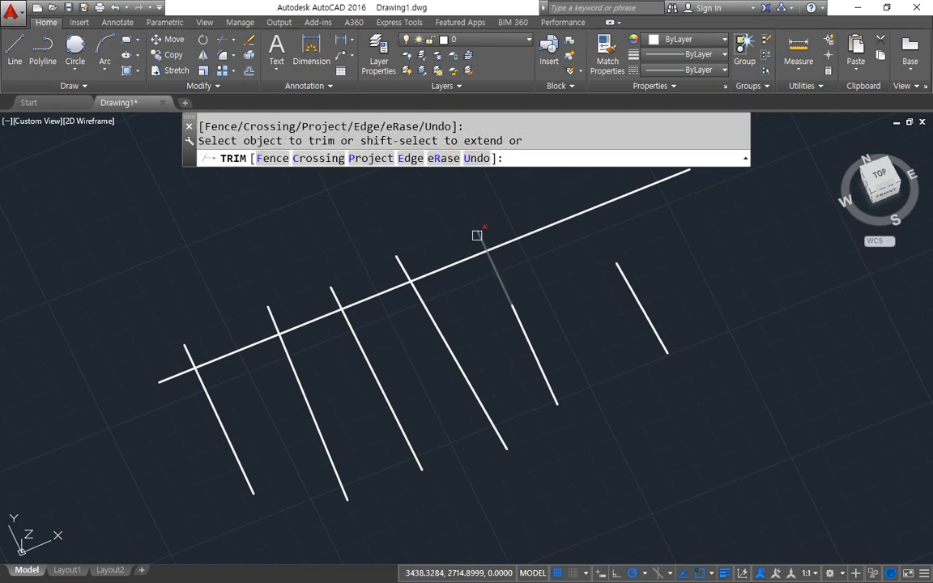
{"action": "left_click", "coordinate": [398, 263]}
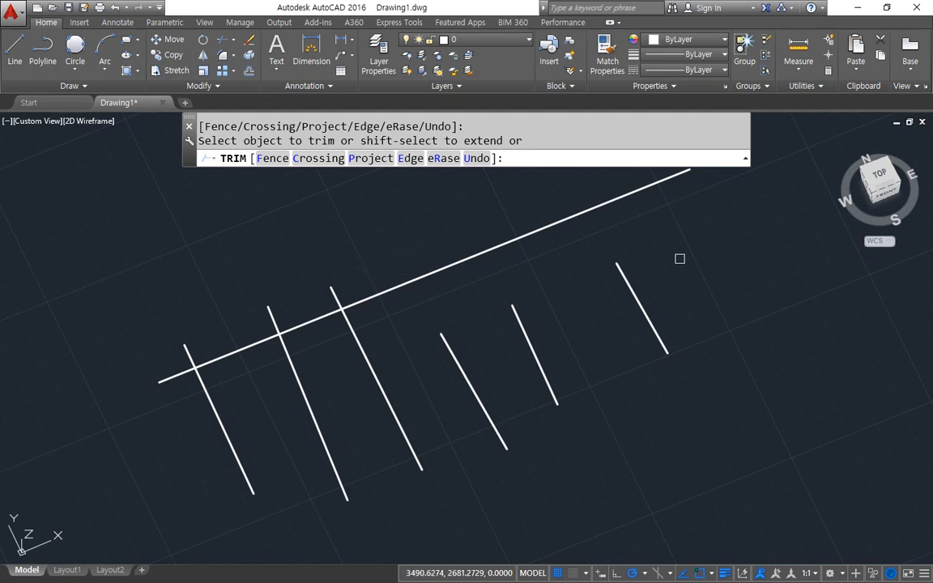
{"action": "left_click", "coordinate": [330, 290]}
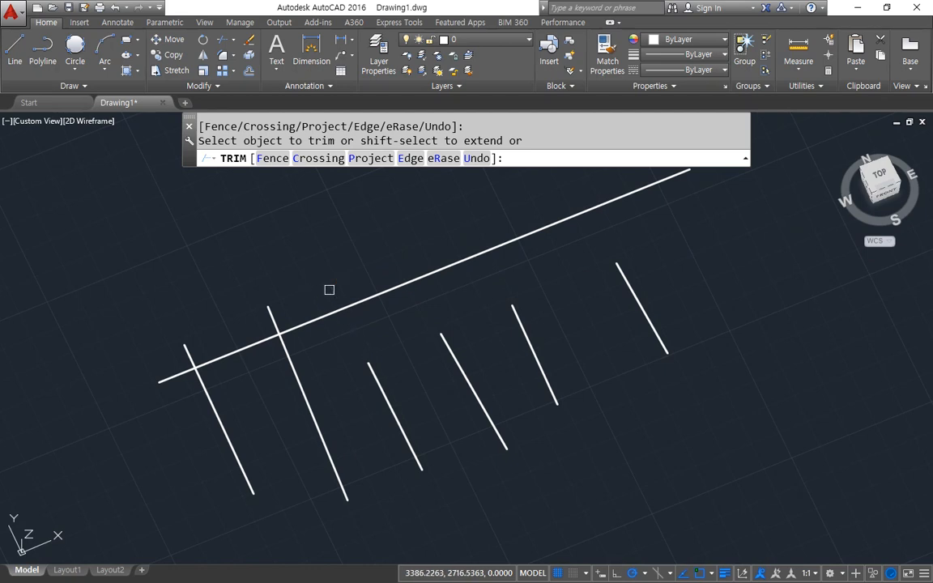
{"action": "left_click", "coordinate": [273, 313]}
{"action": "left_click", "coordinate": [183, 345]}
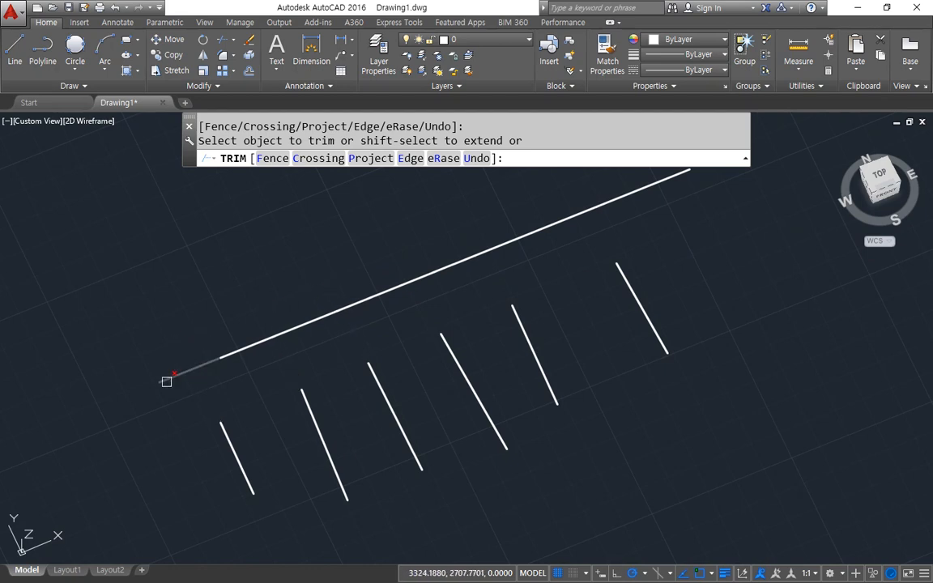
Undo the trims of the six slanted lines and end the Trim command.
{"action": "key", "text": "ctrl+z"}
{"action": "key", "text": "ctrl+z"}
{"action": "key", "text": "ctrl+z"}
{"action": "key", "text": "ctrl+z"}
{"action": "key", "text": "ctrl+z"}
{"action": "key", "text": "ctrl+z"}
{"action": "key", "text": "ctrl+z"}
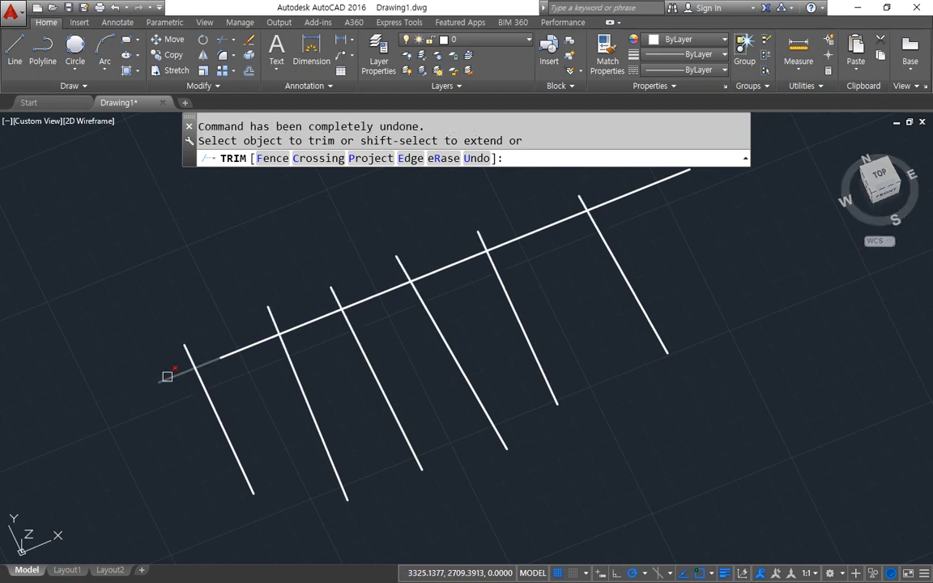
{"action": "key", "text": "Escape"}
With all objects as cutting edges and Project set to None, trim the rightmost slanted line's upper part and try to trim its neighbour.
{"action": "key", "text": "space"}
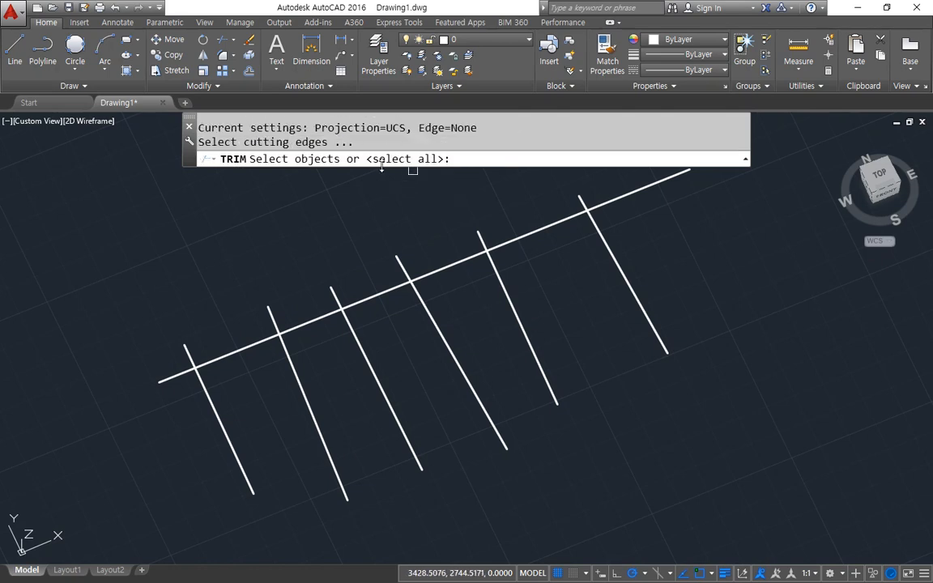
{"action": "key", "text": "space"}
{"action": "left_click", "coordinate": [367, 158]}
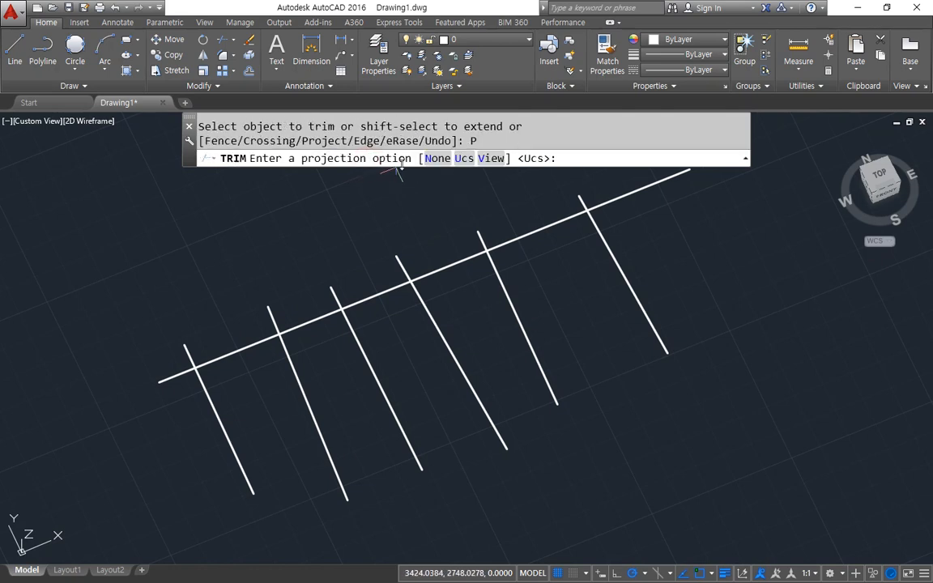
{"action": "left_click", "coordinate": [438, 157]}
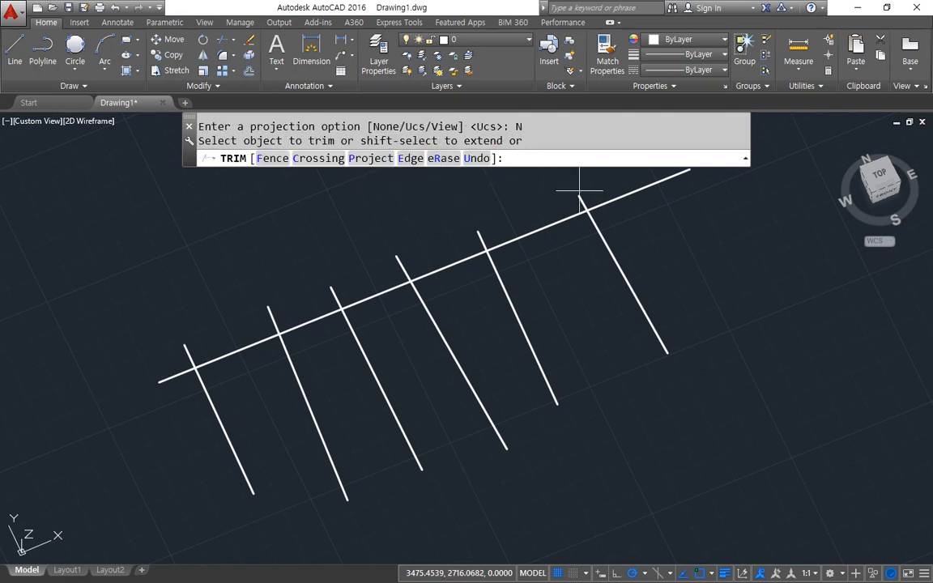
{"action": "left_click", "coordinate": [579, 192]}
{"action": "left_click", "coordinate": [576, 198]}
{"action": "left_click", "coordinate": [484, 238]}
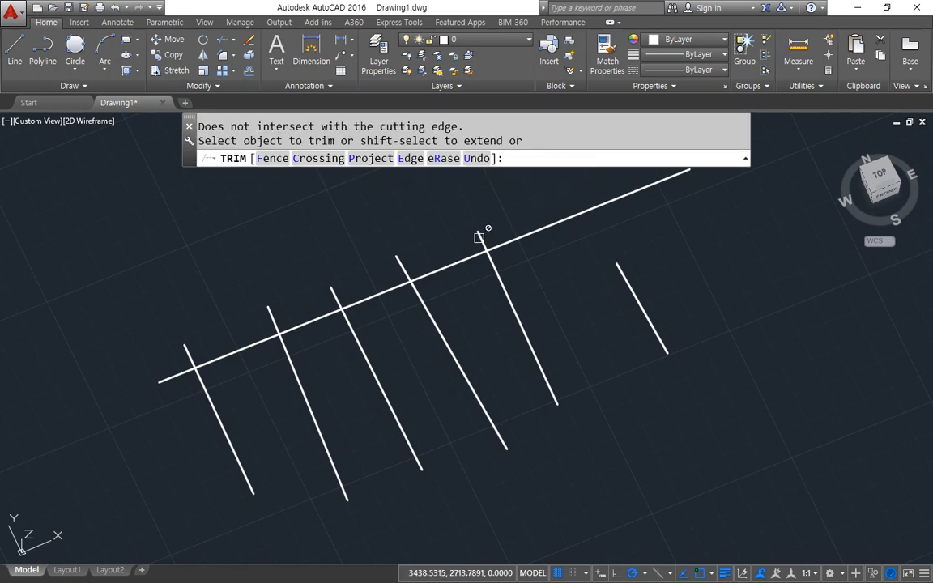
Set Trim's Project option to None again and try to trim the upper ends of the remaining slanted lines.
{"action": "left_click", "coordinate": [370, 158]}
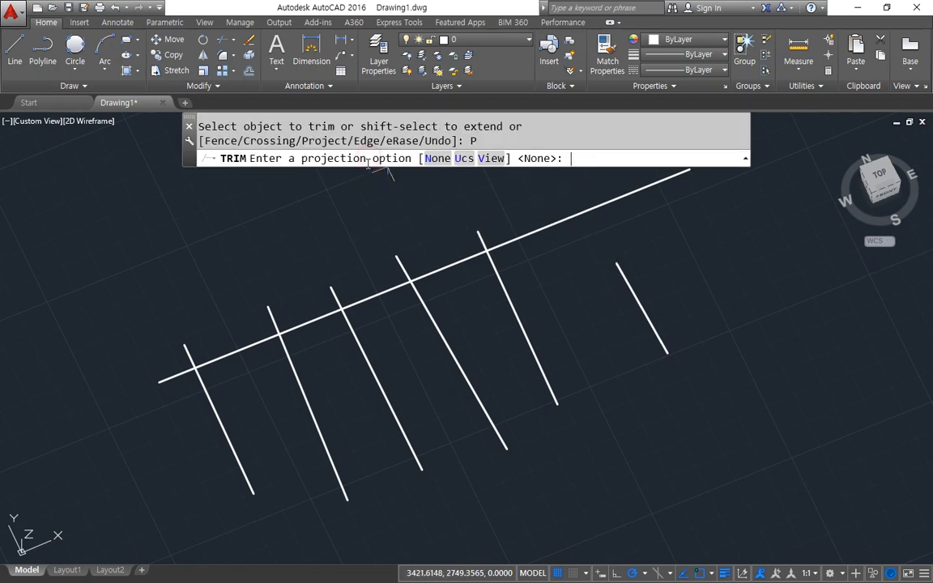
{"action": "left_click", "coordinate": [435, 158]}
{"action": "left_click", "coordinate": [479, 230]}
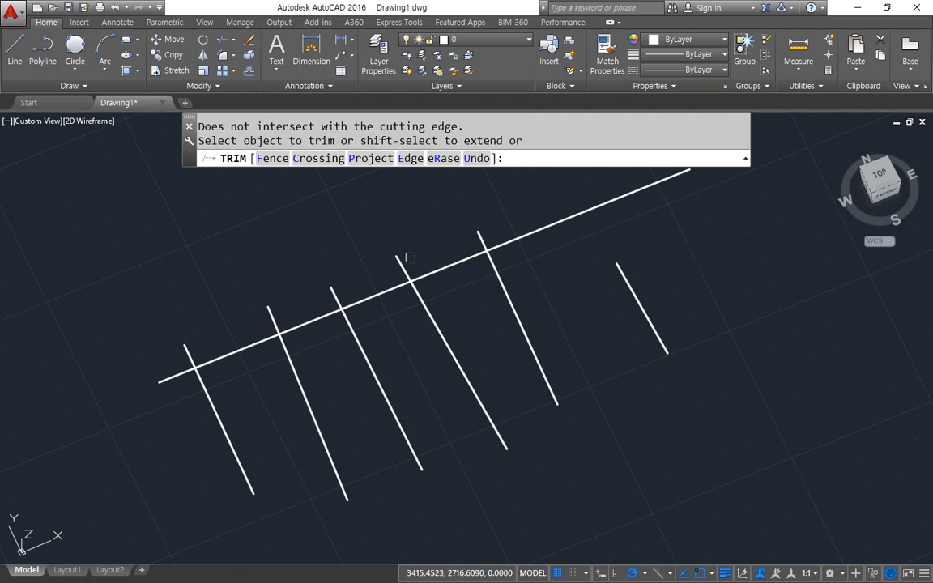
{"action": "left_click", "coordinate": [338, 290]}
{"action": "left_click", "coordinate": [185, 346]}
Return to the Top view and set Trim's Project option to Ucs after first choosing View.
{"action": "type", "text": "p"}
{"action": "key", "text": "Return"}
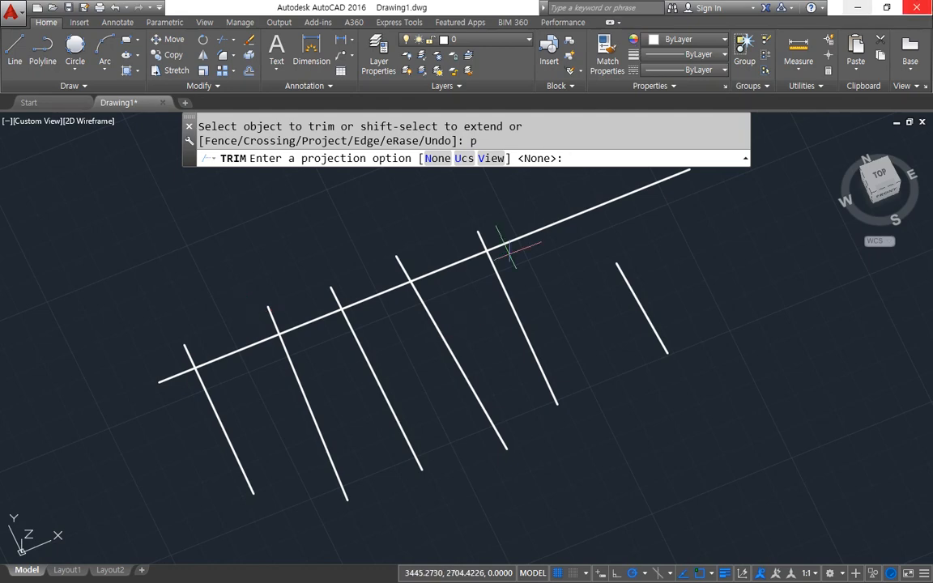
{"action": "left_click", "coordinate": [880, 178]}
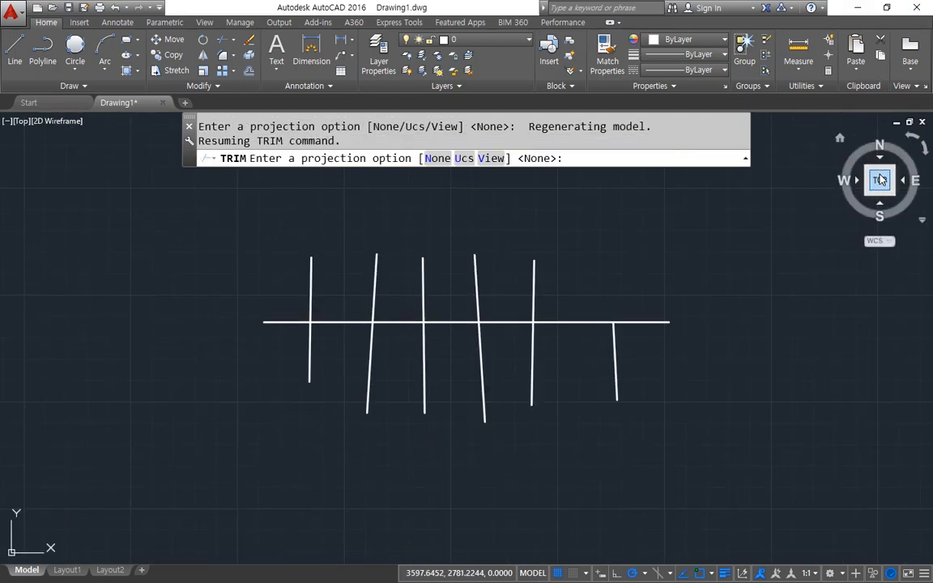
{"action": "left_click", "coordinate": [491, 159]}
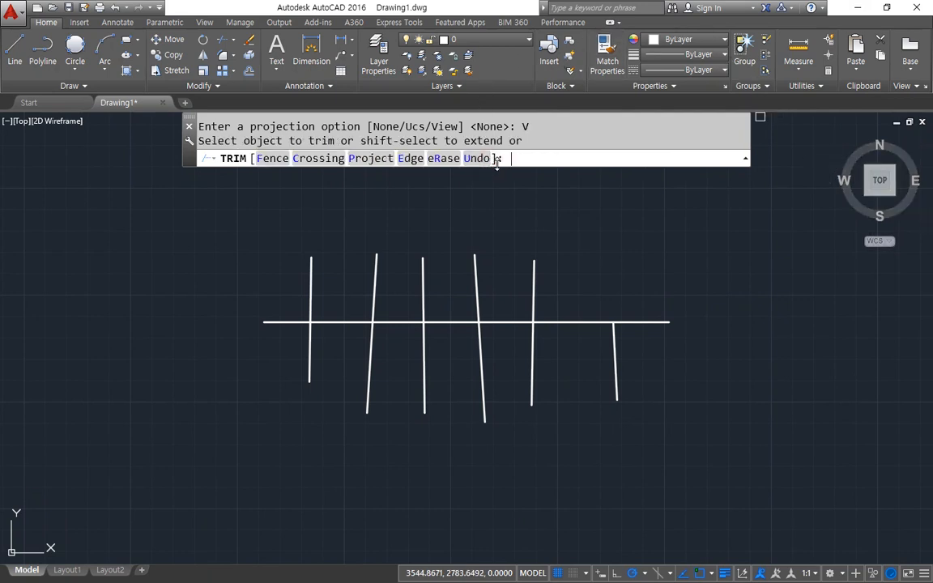
{"action": "left_click", "coordinate": [369, 158]}
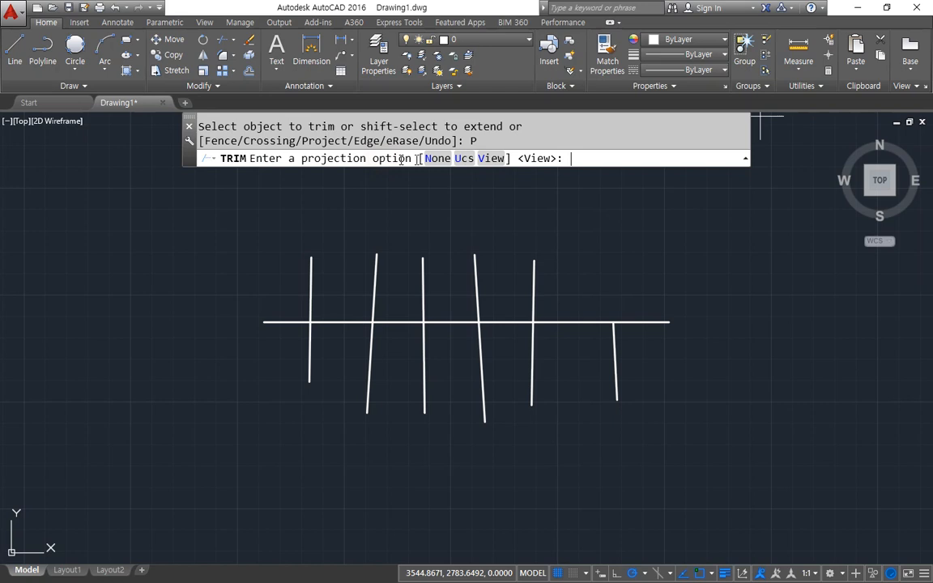
{"action": "left_click", "coordinate": [463, 159]}
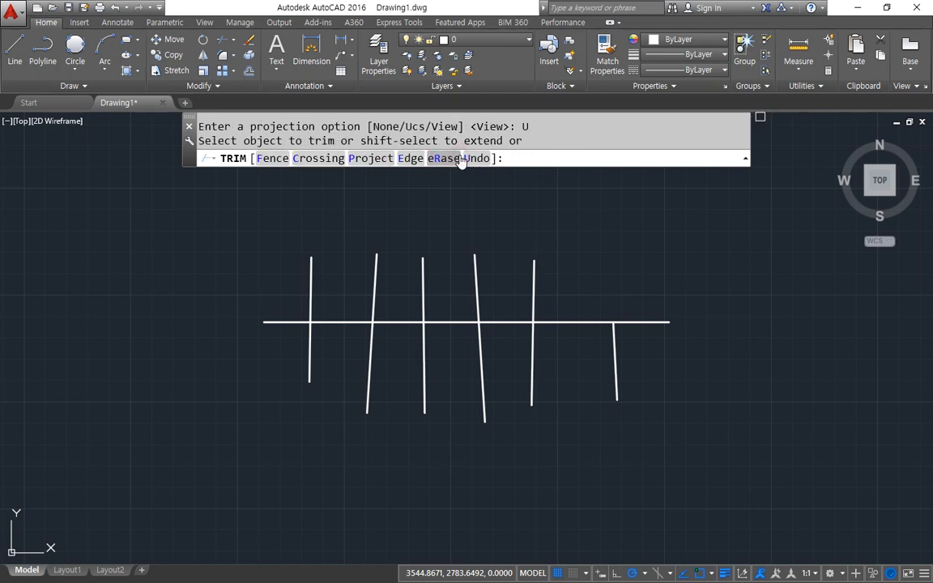
{"action": "left_click", "coordinate": [410, 158]}
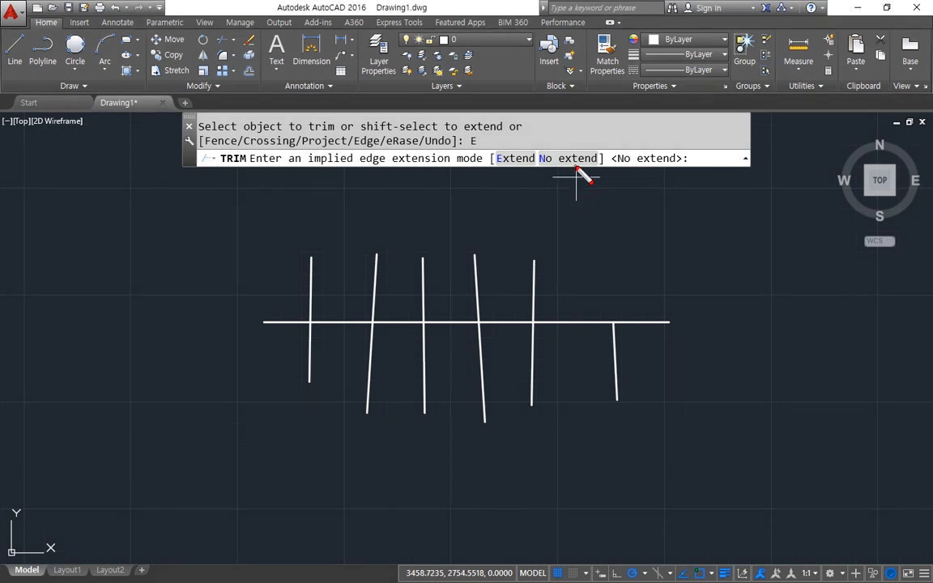
{"action": "mouse_move", "coordinate": [577, 175]}
{"action": "left_mouse_down"}
{"action": "mouse_move", "coordinate": [532, 183]}
{"action": "mouse_move", "coordinate": [600, 150]}
{"action": "mouse_move", "coordinate": [589, 194]}
{"action": "mouse_move", "coordinate": [537, 174]}
{"action": "mouse_move", "coordinate": [614, 193]}
{"action": "left_mouse_up"}
{"action": "key", "text": "Escape"}
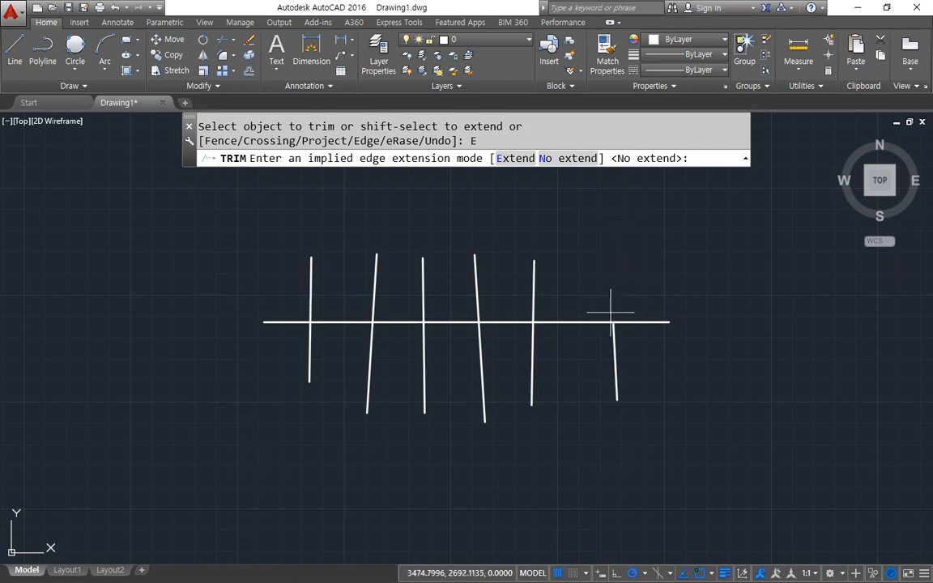
{"action": "key", "text": "Escape"}
Draw a long horizontal line above the crossing-line group, reaching past both of its ends.
{"action": "middle_click_drag", "start_coordinate": [531, 254], "coordinate": [521, 377]}
{"action": "type", "text": "l"}
{"action": "key", "text": "Return"}
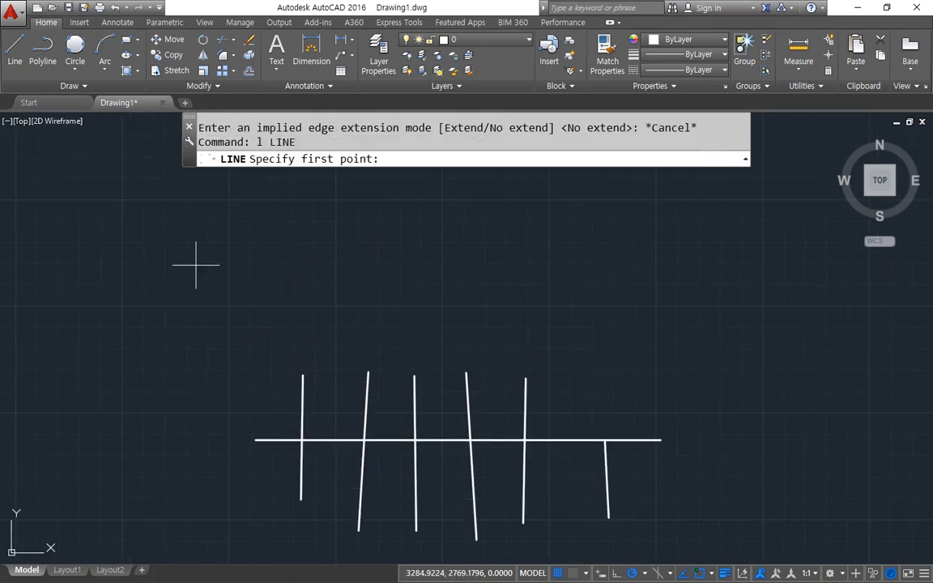
{"action": "left_click", "coordinate": [195, 265]}
{"action": "left_click", "coordinate": [804, 264]}
{"action": "key", "text": "Return"}
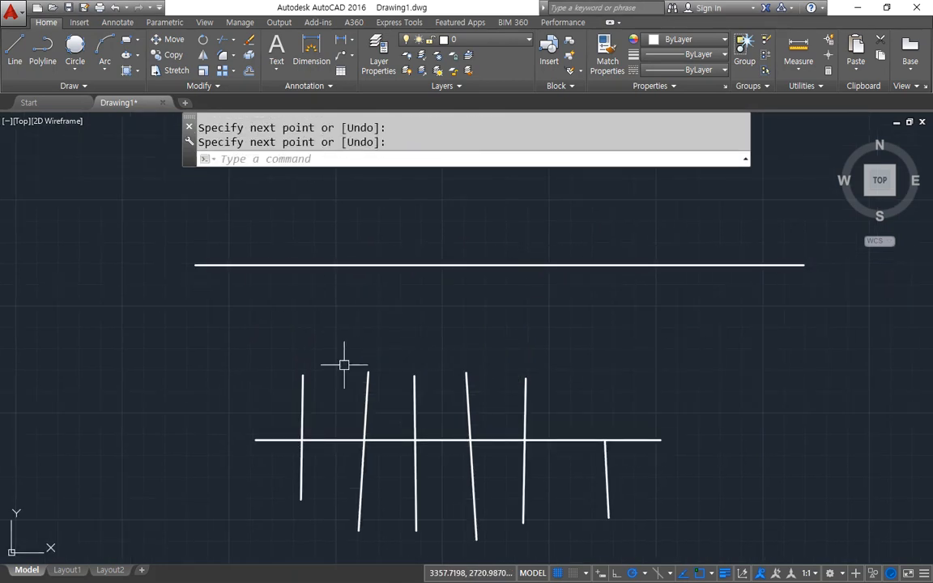
With all objects as cutting edges, try to trim the new upper horizontal line at several places, using picks and crossing windows.
{"action": "mouse_move", "coordinate": [328, 392]}
{"action": "left_mouse_down"}
{"action": "mouse_move", "coordinate": [371, 302]}
{"action": "mouse_move", "coordinate": [299, 351]}
{"action": "left_mouse_up"}
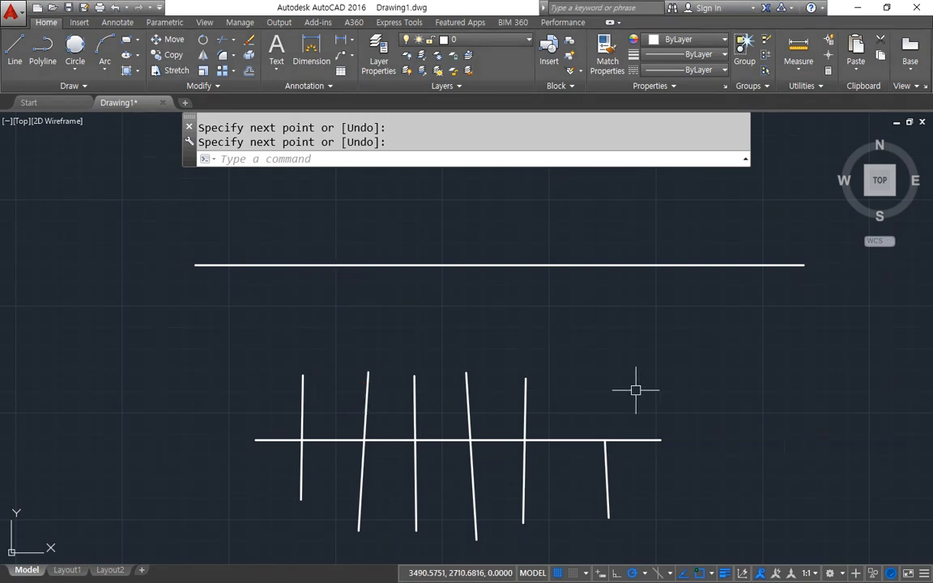
{"action": "type", "text": "tr"}
{"action": "key", "text": "Return"}
{"action": "key", "text": "Return"}
{"action": "left_click", "coordinate": [278, 261]}
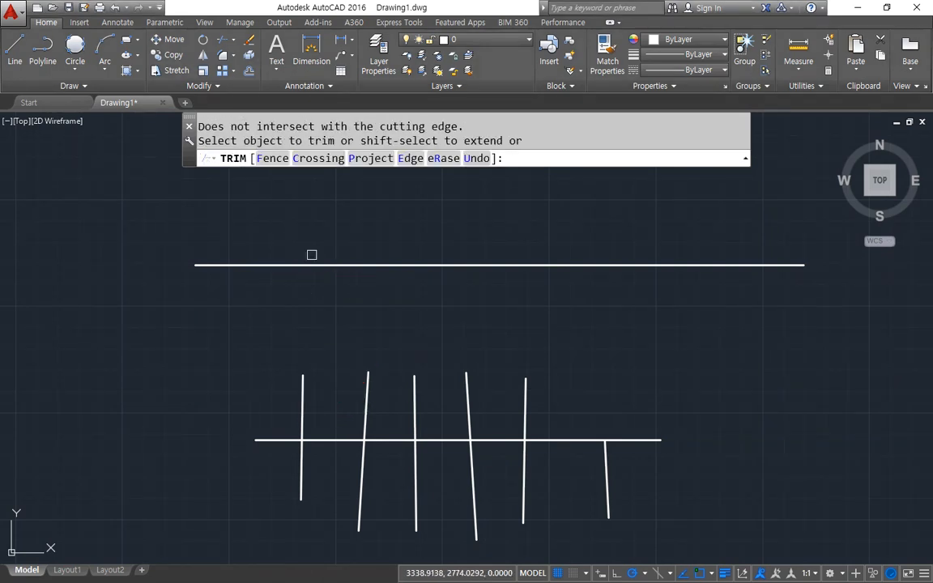
{"action": "left_click", "coordinate": [393, 260]}
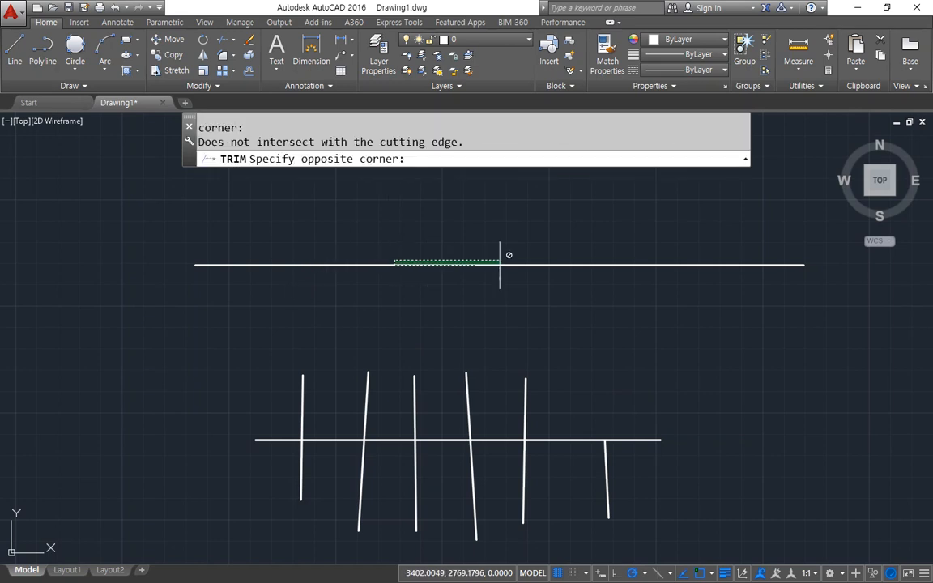
{"action": "left_click", "coordinate": [439, 297]}
{"action": "left_click", "coordinate": [596, 274]}
{"action": "left_click", "coordinate": [449, 247]}
{"action": "left_click", "coordinate": [559, 301]}
{"action": "left_click", "coordinate": [534, 284]}
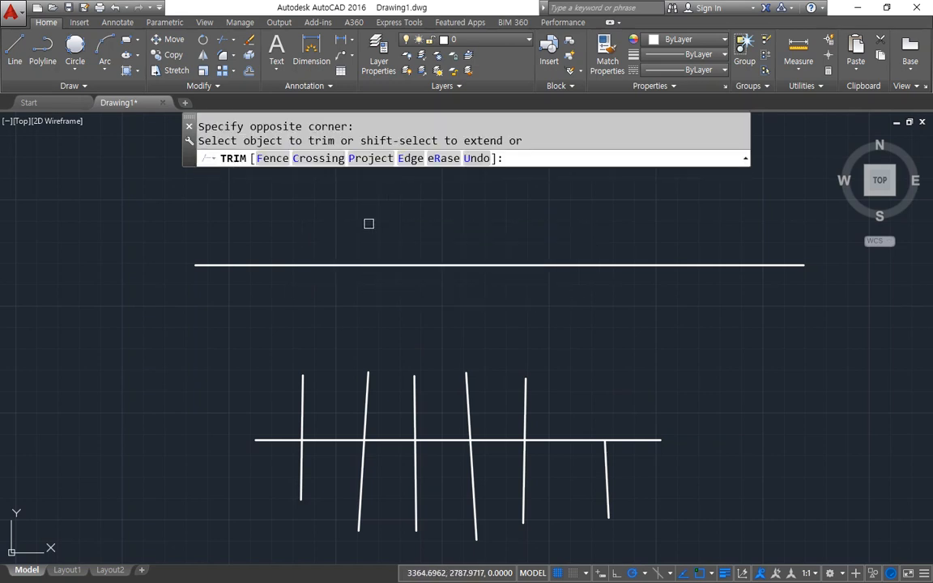
Set Trim's Edge option to Extend and trim portions of the upper horizontal line between the implied extensions of the lines below.
{"action": "left_click", "coordinate": [413, 159]}
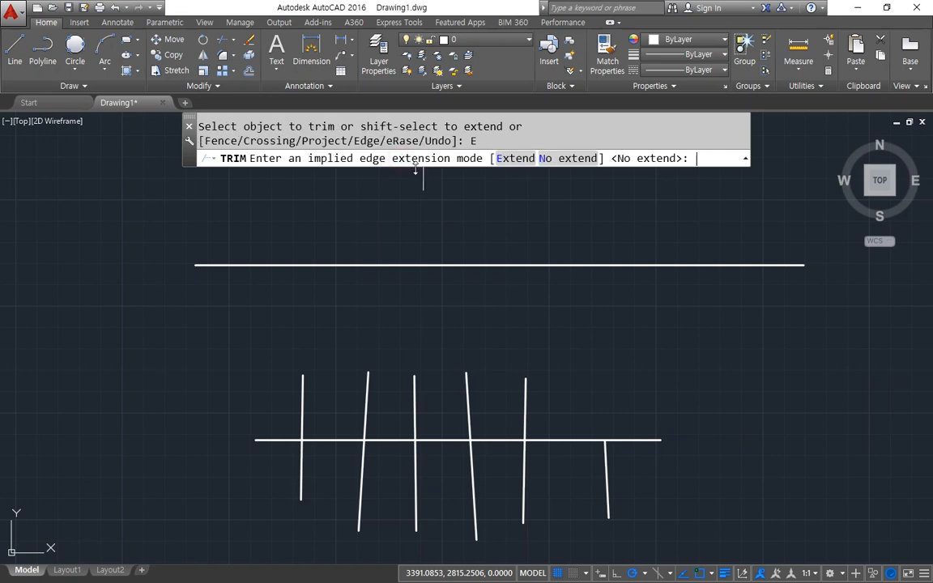
{"action": "left_click", "coordinate": [516, 158]}
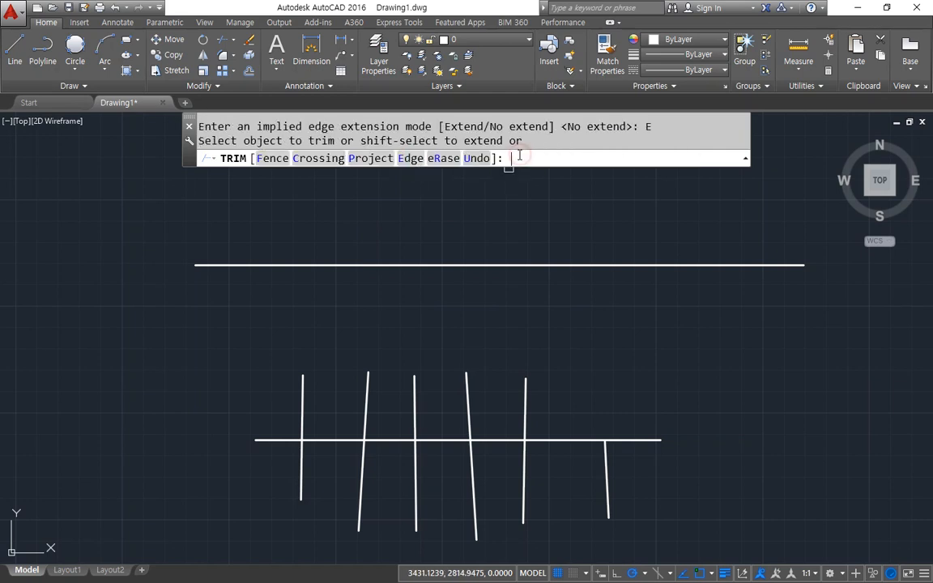
{"action": "left_click", "coordinate": [328, 265]}
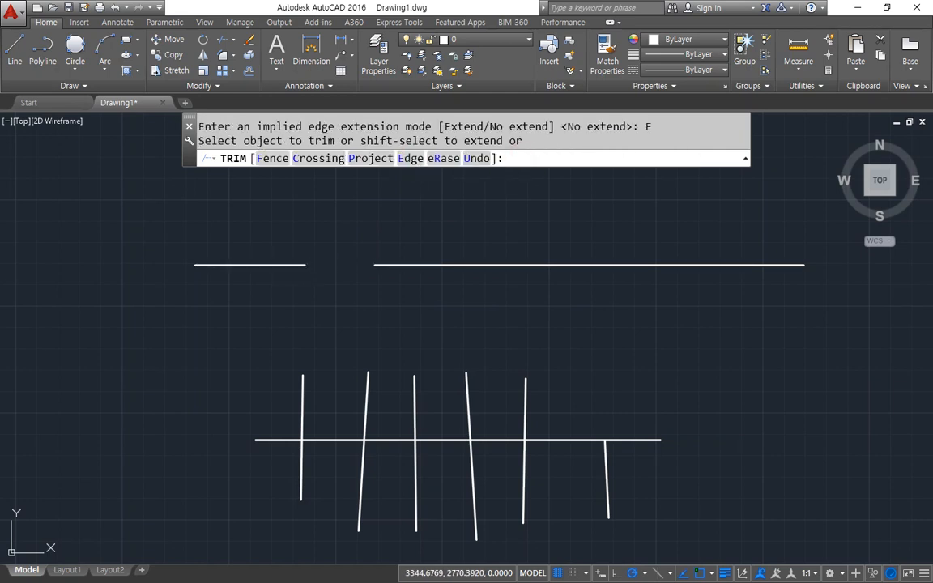
{"action": "left_click", "coordinate": [444, 264]}
{"action": "left_click", "coordinate": [577, 265]}
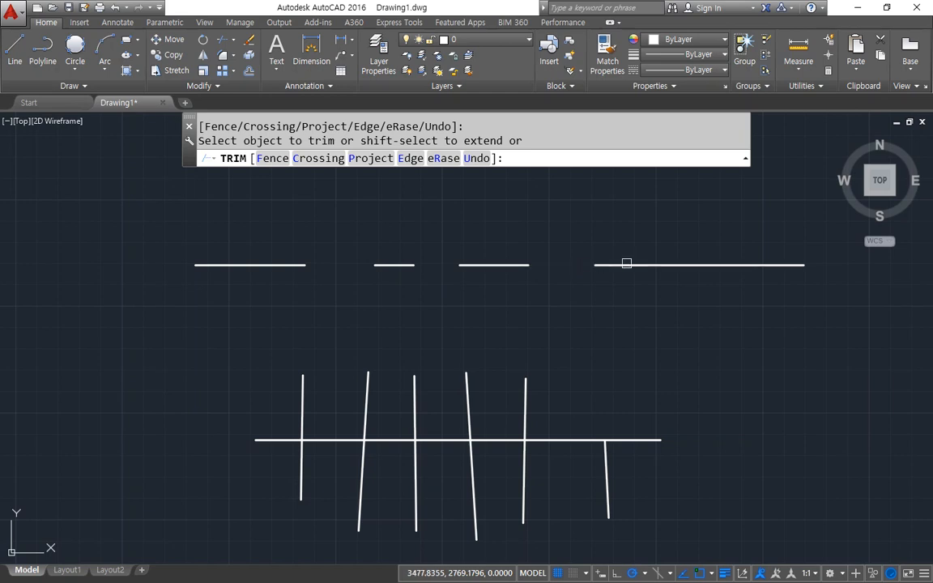
{"action": "left_click", "coordinate": [648, 265]}
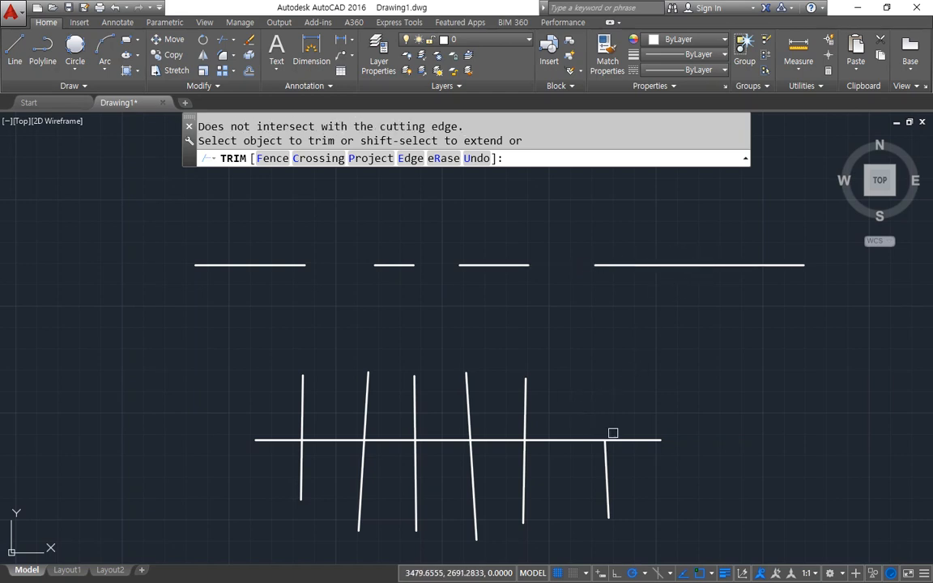
{"action": "mouse_move", "coordinate": [607, 431]}
{"action": "left_mouse_down"}
{"action": "mouse_move", "coordinate": [610, 447]}
{"action": "mouse_move", "coordinate": [591, 304]}
{"action": "mouse_move", "coordinate": [575, 292]}
{"action": "left_mouse_up"}
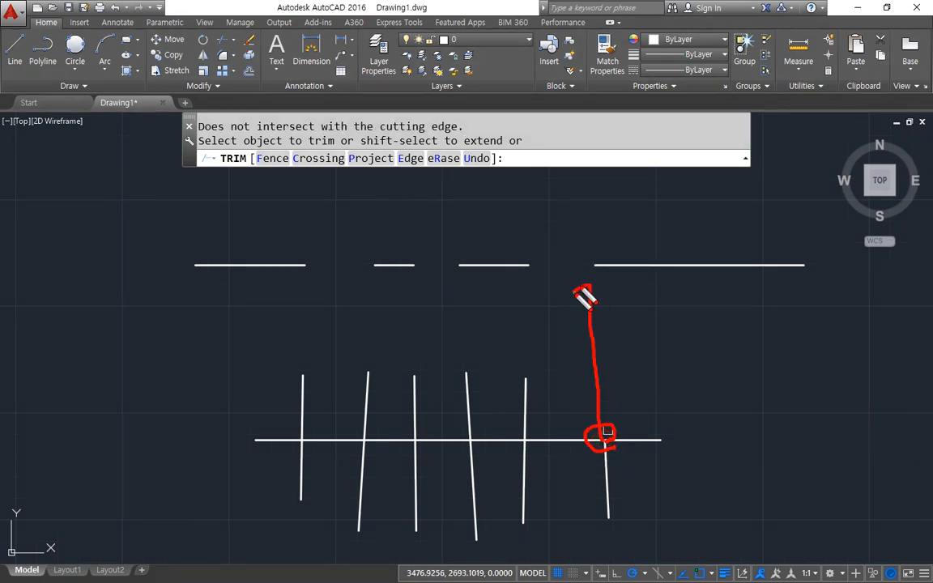
{"action": "mouse_move", "coordinate": [540, 383]}
{"action": "left_mouse_down"}
{"action": "mouse_move", "coordinate": [531, 382]}
{"action": "mouse_move", "coordinate": [526, 280]}
{"action": "mouse_move", "coordinate": [538, 285]}
{"action": "left_mouse_up"}
{"action": "mouse_move", "coordinate": [467, 358]}
{"action": "left_mouse_down"}
{"action": "mouse_move", "coordinate": [469, 384]}
{"action": "mouse_move", "coordinate": [445, 280]}
{"action": "mouse_move", "coordinate": [459, 296]}
{"action": "left_mouse_up"}
{"action": "mouse_move", "coordinate": [403, 387]}
{"action": "left_mouse_down"}
{"action": "mouse_move", "coordinate": [396, 259]}
{"action": "mouse_move", "coordinate": [424, 275]}
{"action": "mouse_move", "coordinate": [385, 277]}
{"action": "left_mouse_up"}
{"action": "left_click_drag", "start_coordinate": [365, 395], "coordinate": [377, 279]}
{"action": "mouse_move", "coordinate": [312, 380]}
{"action": "left_mouse_down"}
{"action": "mouse_move", "coordinate": [317, 387]}
{"action": "mouse_move", "coordinate": [296, 289]}
{"action": "mouse_move", "coordinate": [309, 326]}
{"action": "left_mouse_up"}
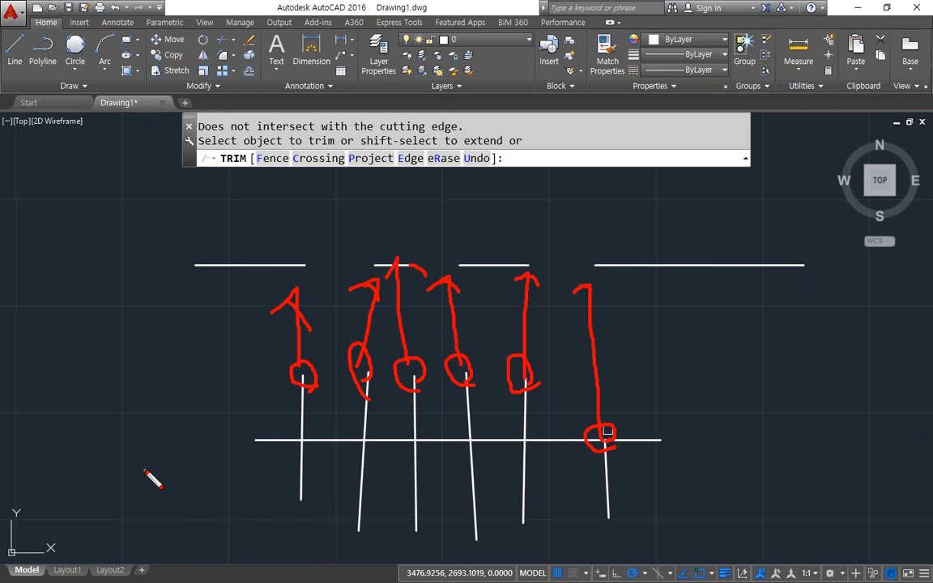
{"action": "key", "text": "e"}
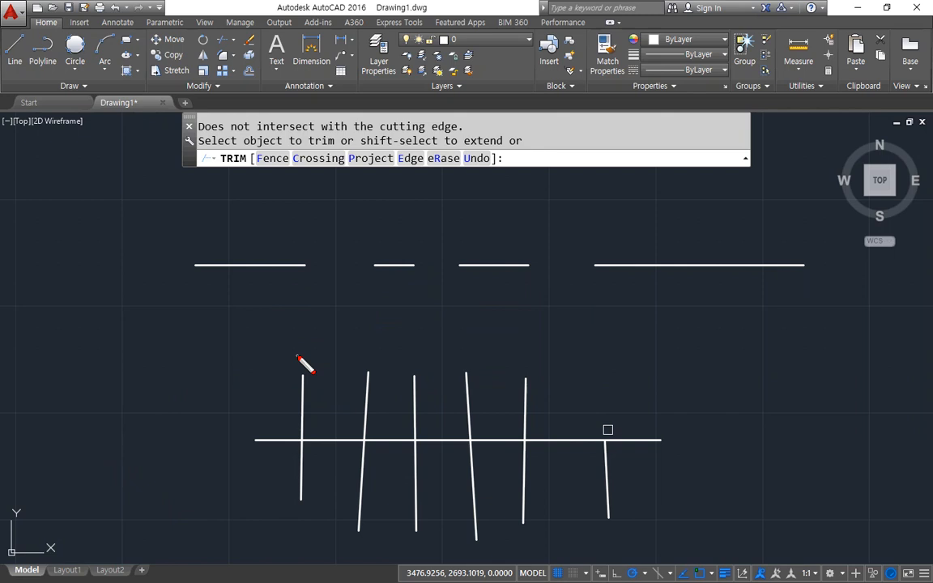
Set Trim's Project option to Ucs and its Edge option to No extend, and try to trim a remaining upper horizontal segment.
{"action": "left_click", "coordinate": [372, 158]}
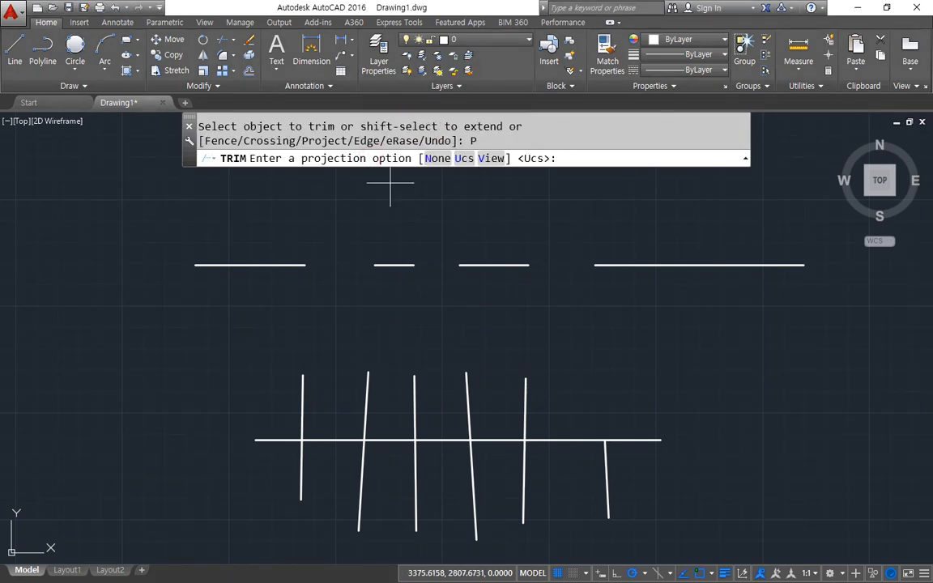
{"action": "left_click", "coordinate": [464, 158]}
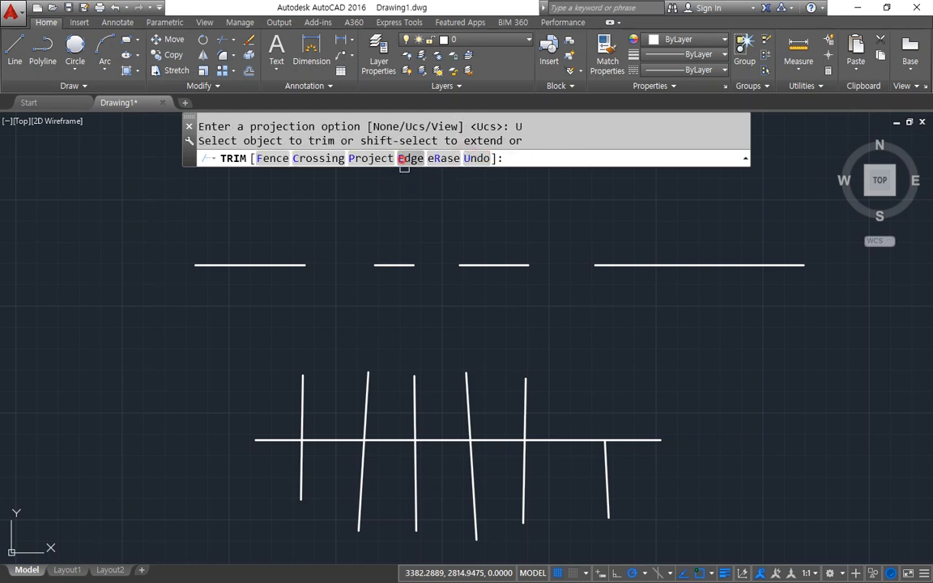
{"action": "left_click", "coordinate": [405, 158]}
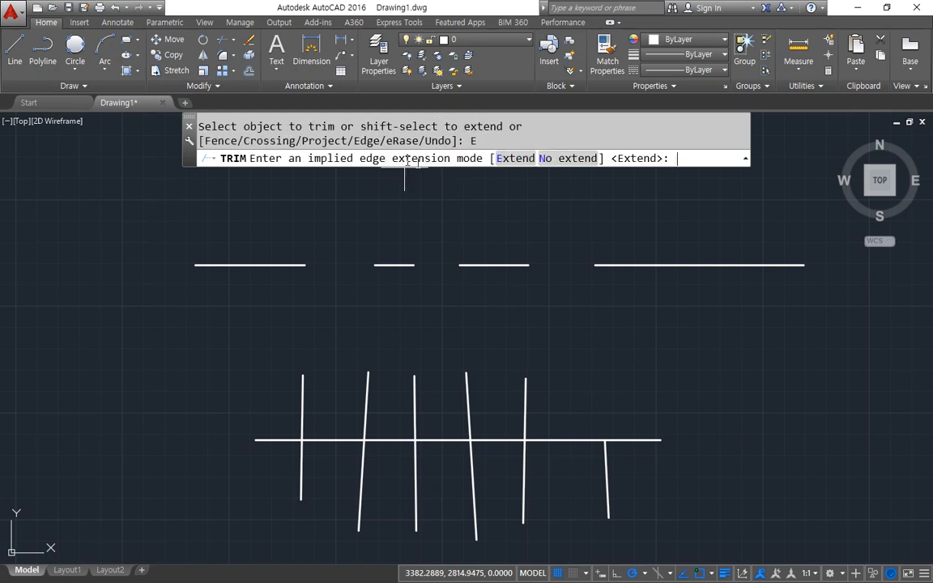
{"action": "left_click", "coordinate": [576, 159]}
{"action": "left_click", "coordinate": [464, 264]}
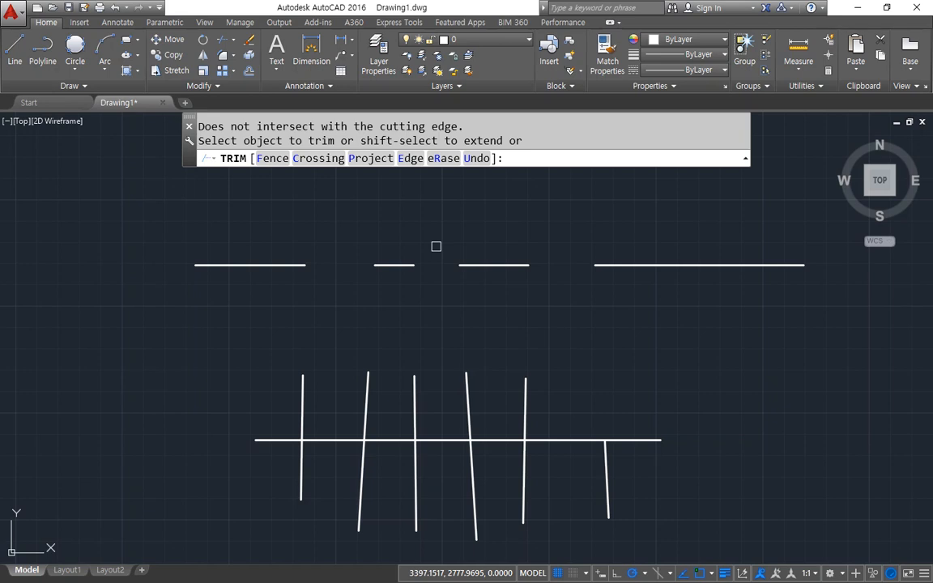
{"action": "key", "text": "Return"}
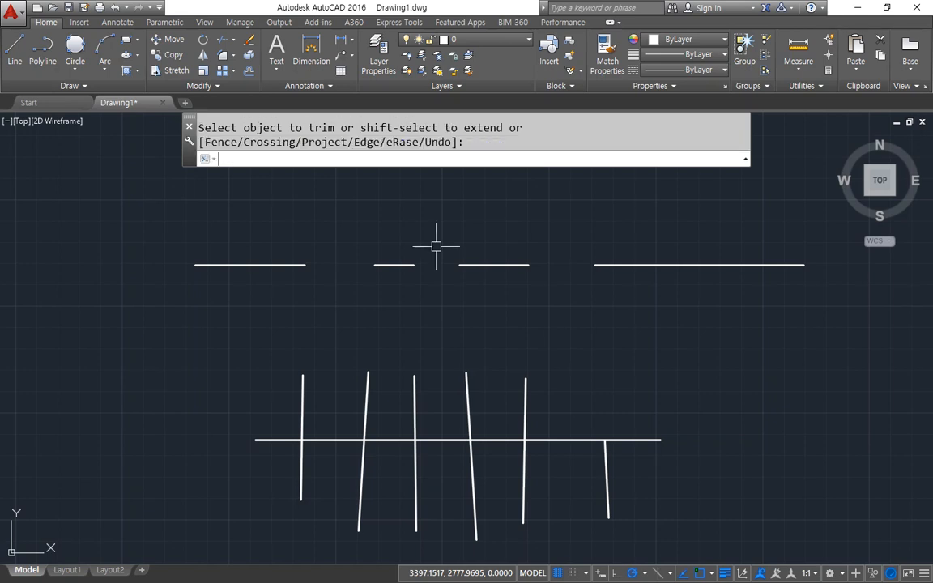
Erase all existing lines and draw one long, steep line slanting down to the right.
{"action": "key", "text": "Escape"}
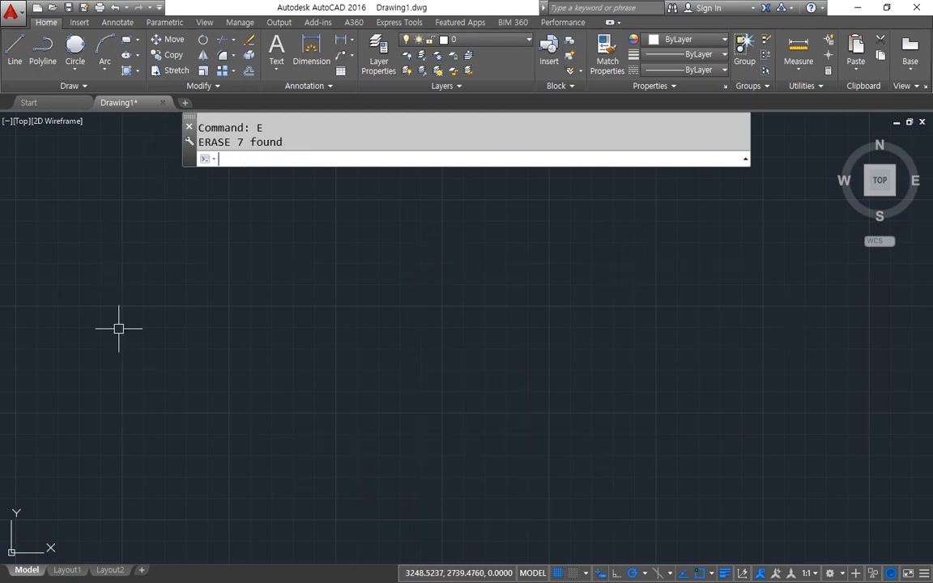
{"action": "key", "text": "Return"}
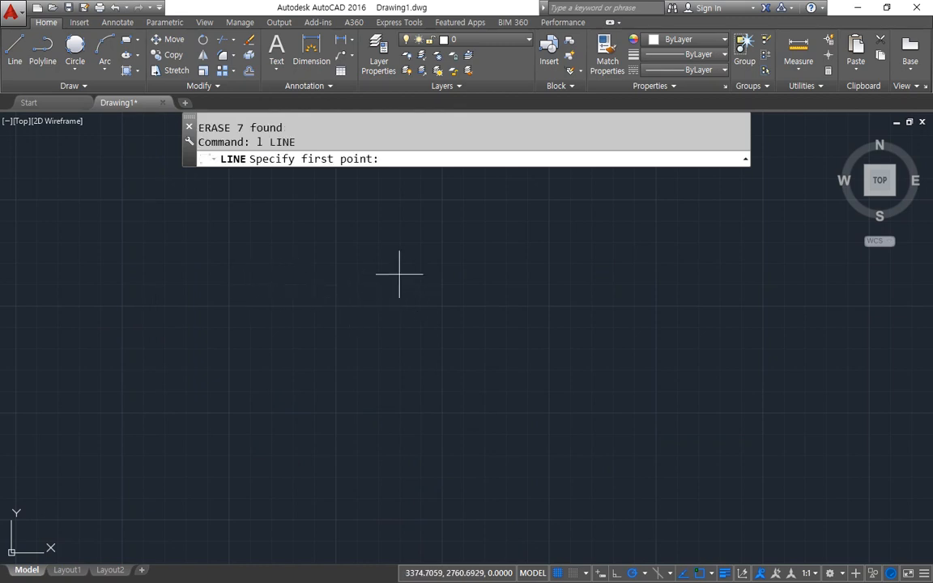
{"action": "left_click", "coordinate": [479, 217]}
{"action": "left_click", "coordinate": [597, 488]}
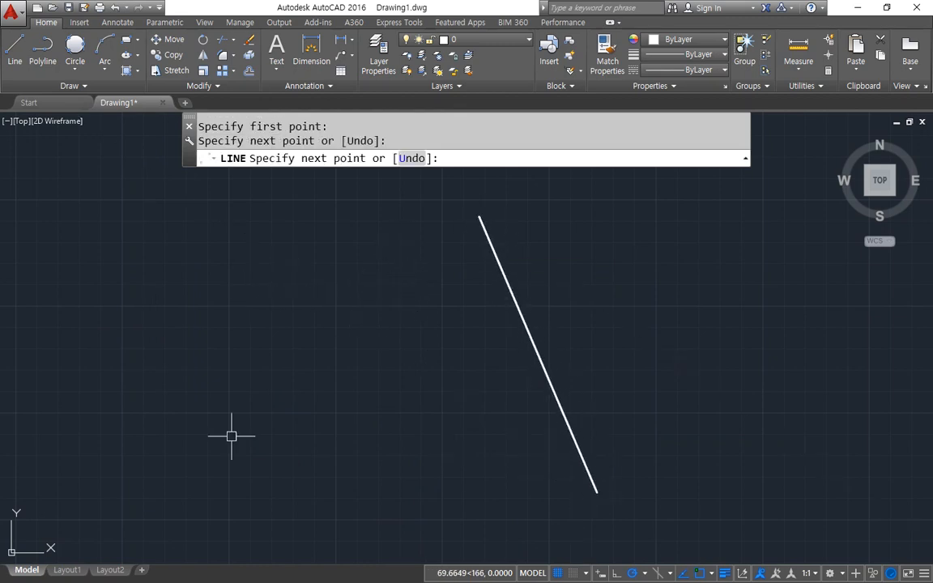
{"action": "key", "text": "Return"}
{"action": "key", "text": "Return"}
Draw a short, gently rising line to the left of the steep line, leaving a gap between them.
{"action": "left_click", "coordinate": [129, 450]}
{"action": "left_click", "coordinate": [287, 410]}
{"action": "key", "text": "Return"}
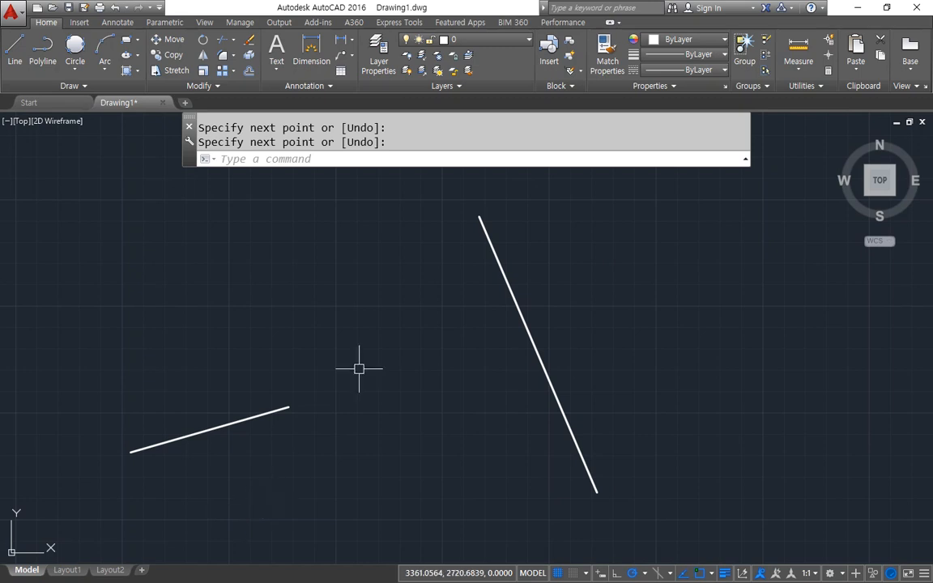
Extend the short line's right end to the steep line as boundary edge and undo the extension.
{"action": "left_click", "coordinate": [232, 41]}
{"action": "left_click", "coordinate": [233, 42]}
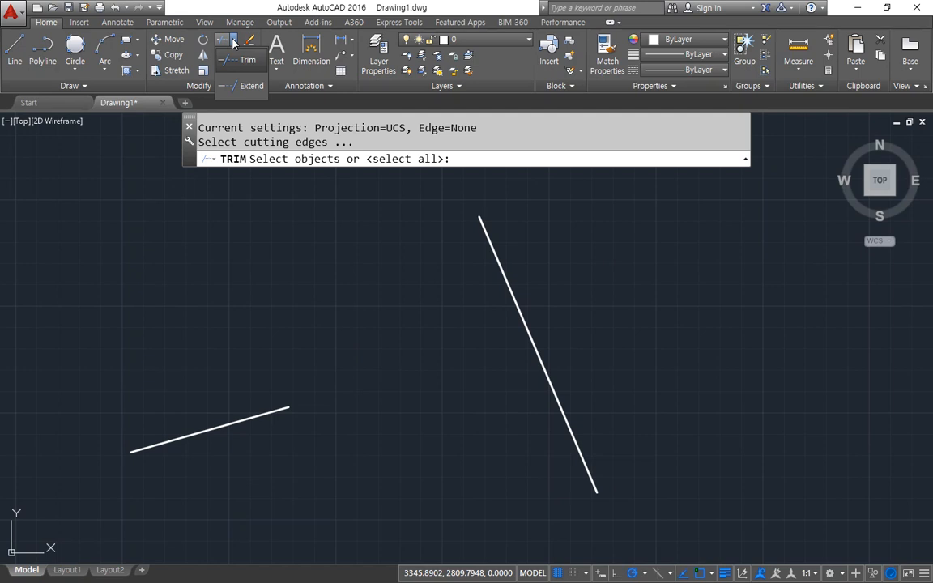
{"action": "left_click", "coordinate": [243, 87]}
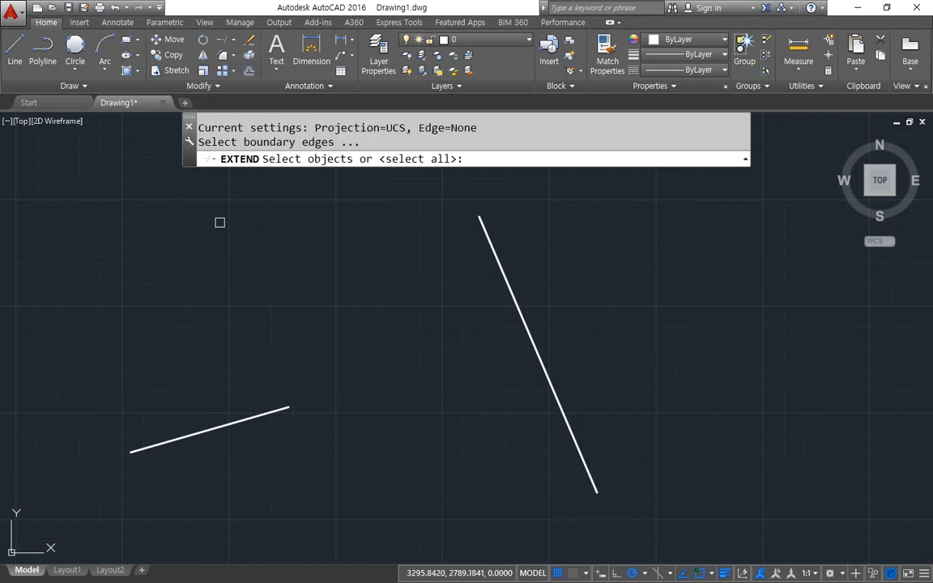
{"action": "left_click_drag", "start_coordinate": [197, 142], "coordinate": [334, 142]}
{"action": "left_click", "coordinate": [546, 131]}
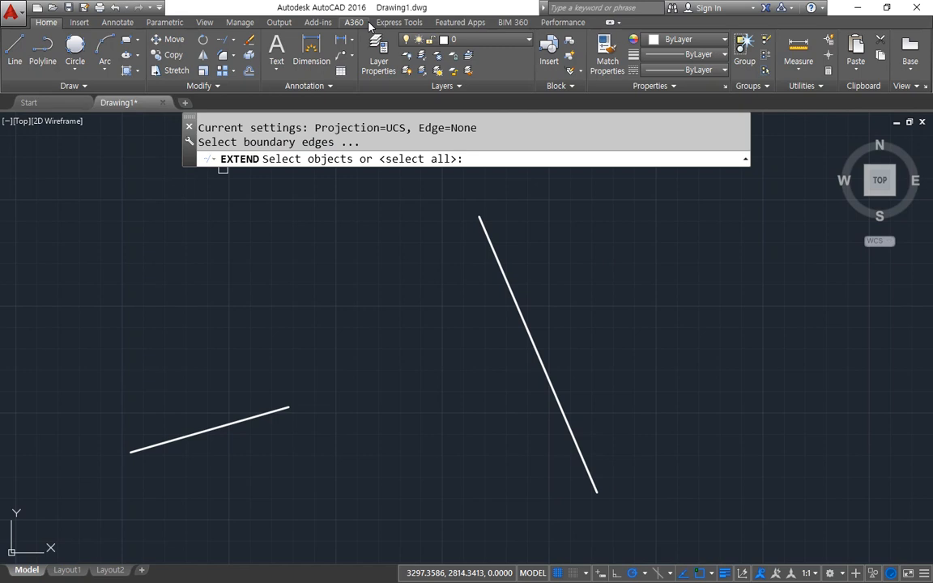
{"action": "left_click", "coordinate": [493, 252]}
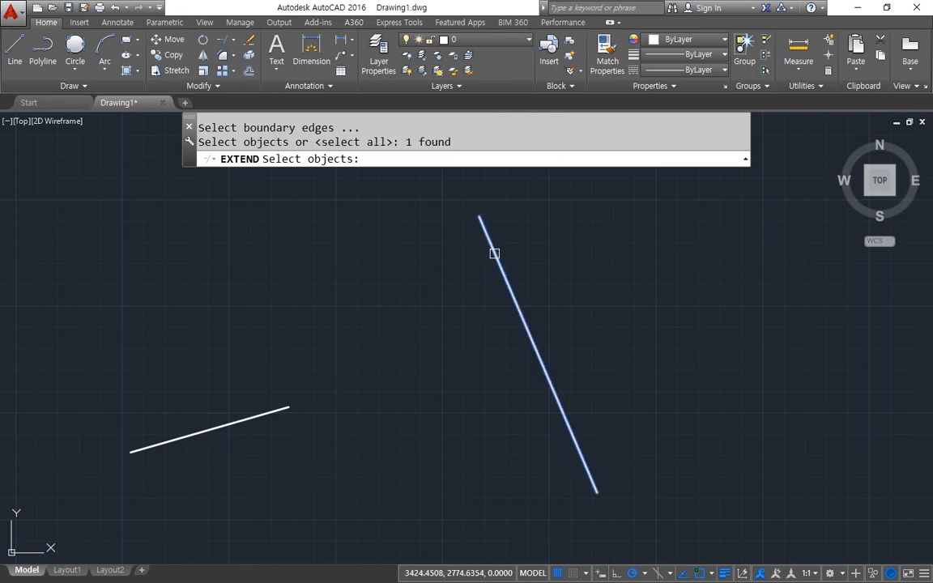
{"action": "key", "text": "Return"}
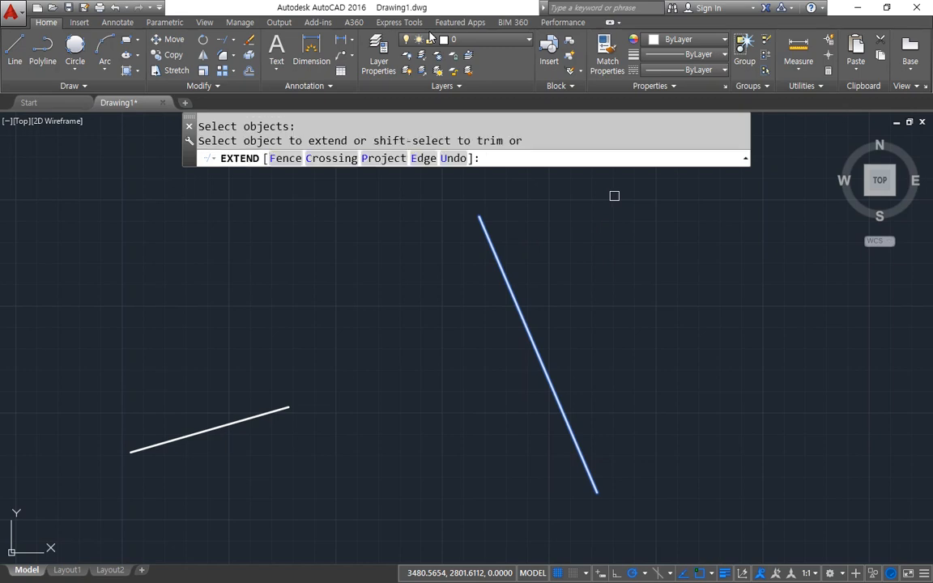
{"action": "left_click", "coordinate": [278, 415]}
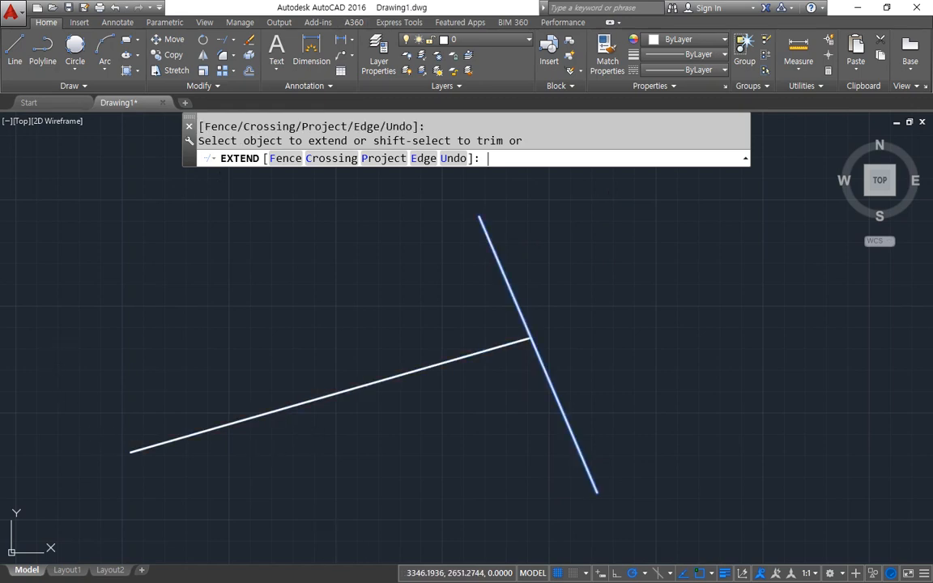
{"action": "key", "text": "Return"}
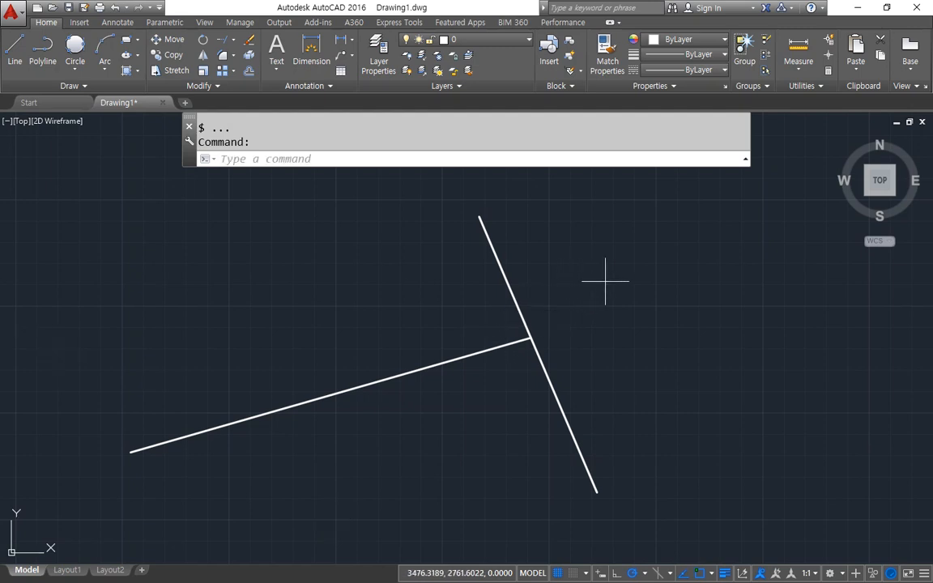
{"action": "left_click", "coordinate": [562, 245]}
{"action": "key", "text": "ctrl+z"}
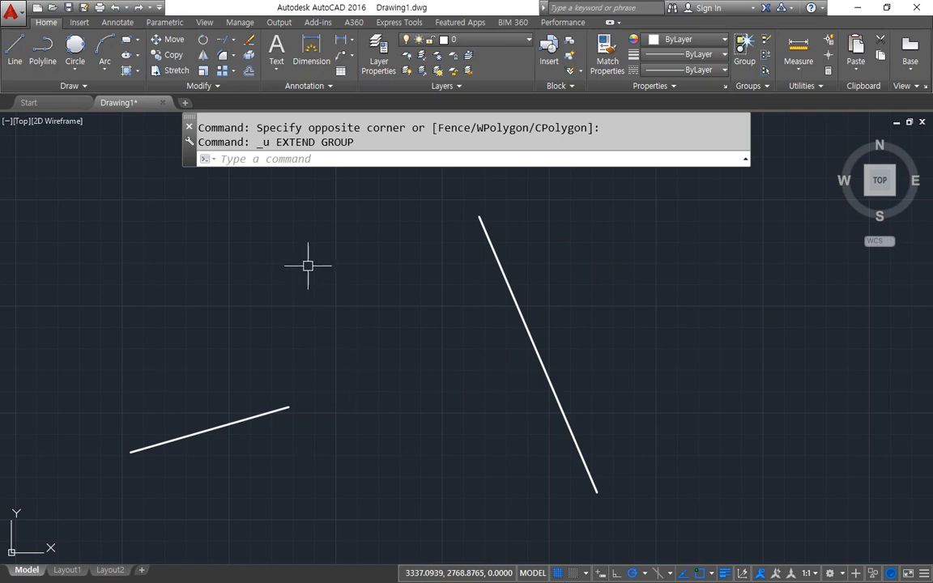
Draw three more steep slanted lines to the right of the first one, roughly parallel to it.
{"action": "type", "text": "l"}
{"action": "key", "text": "Return"}
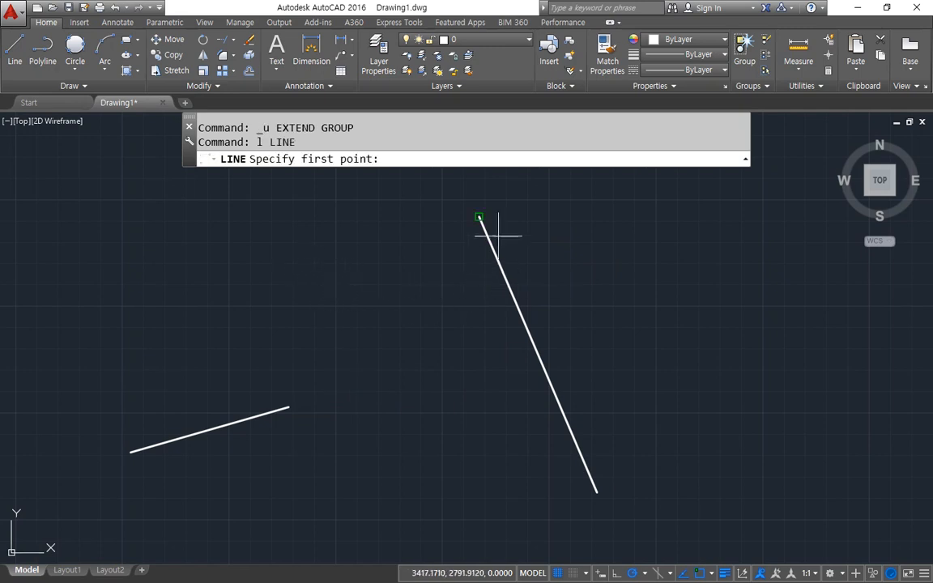
{"action": "left_click", "coordinate": [553, 191]}
{"action": "left_click", "coordinate": [665, 489]}
{"action": "key", "text": "Return"}
{"action": "key", "text": "Return"}
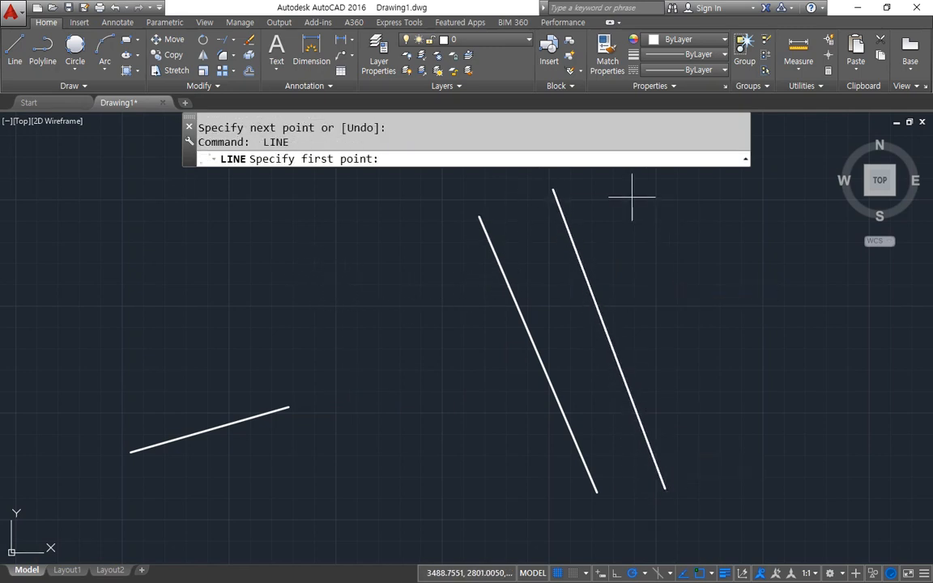
{"action": "left_click", "coordinate": [611, 184]}
{"action": "left_click", "coordinate": [721, 488]}
{"action": "key", "text": "Return"}
{"action": "key", "text": "Return"}
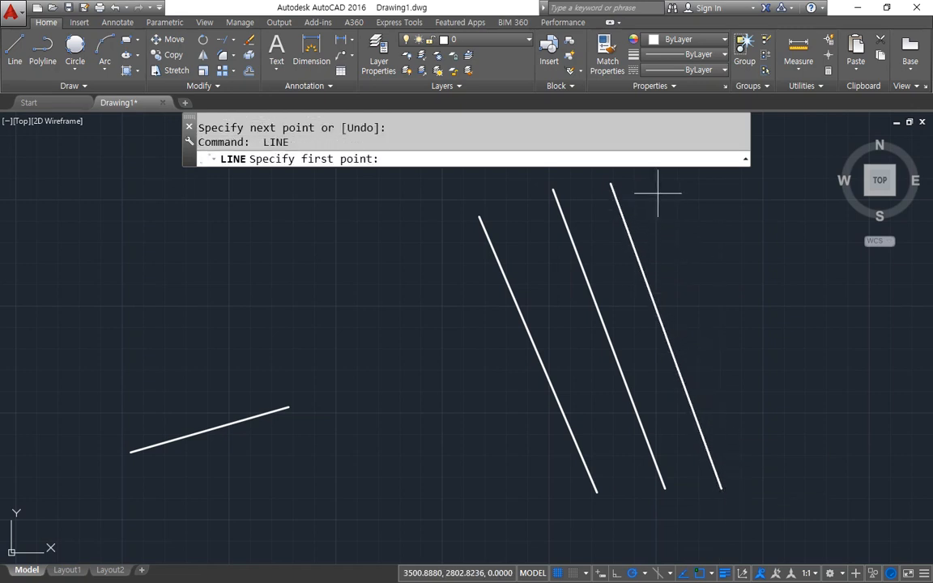
{"action": "left_click", "coordinate": [657, 193]}
{"action": "left_click", "coordinate": [776, 453]}
{"action": "key", "text": "Return"}
With all objects as boundary edges, extend the short line across the steep lines one after another up to the rightmost one.
{"action": "type", "text": "ex"}
{"action": "key", "text": "Return"}
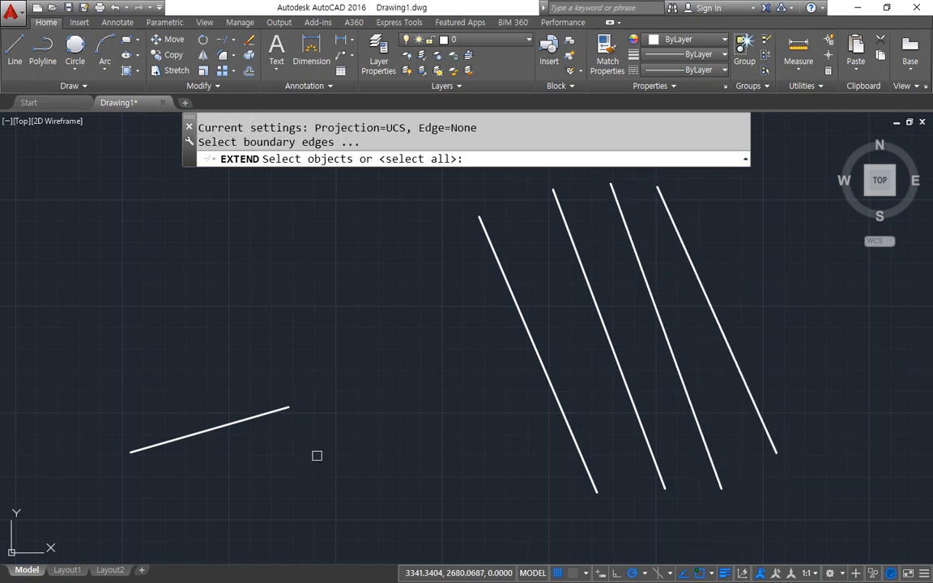
{"action": "key", "text": "Return"}
{"action": "left_click", "coordinate": [257, 419]}
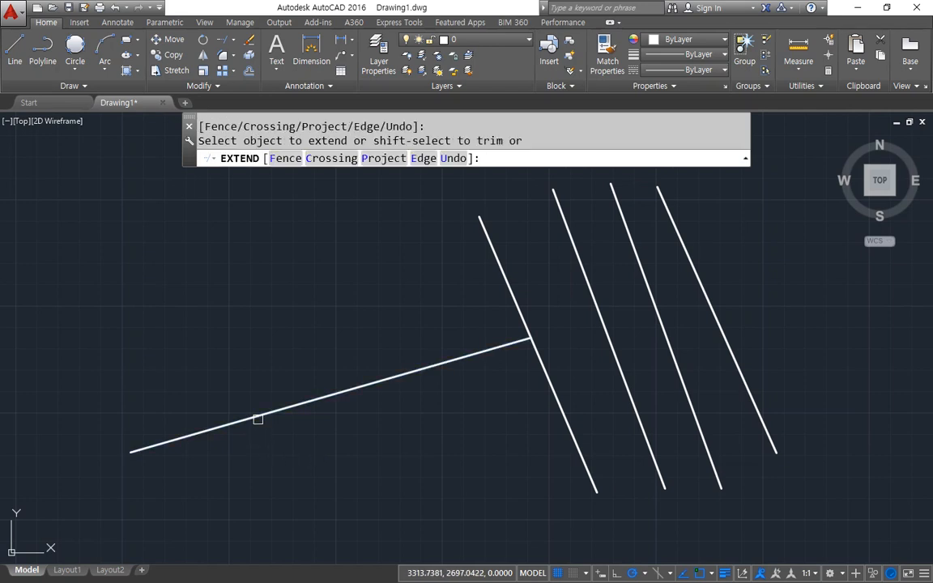
{"action": "left_click", "coordinate": [439, 366]}
{"action": "left_click", "coordinate": [554, 329]}
{"action": "left_click", "coordinate": [581, 322]}
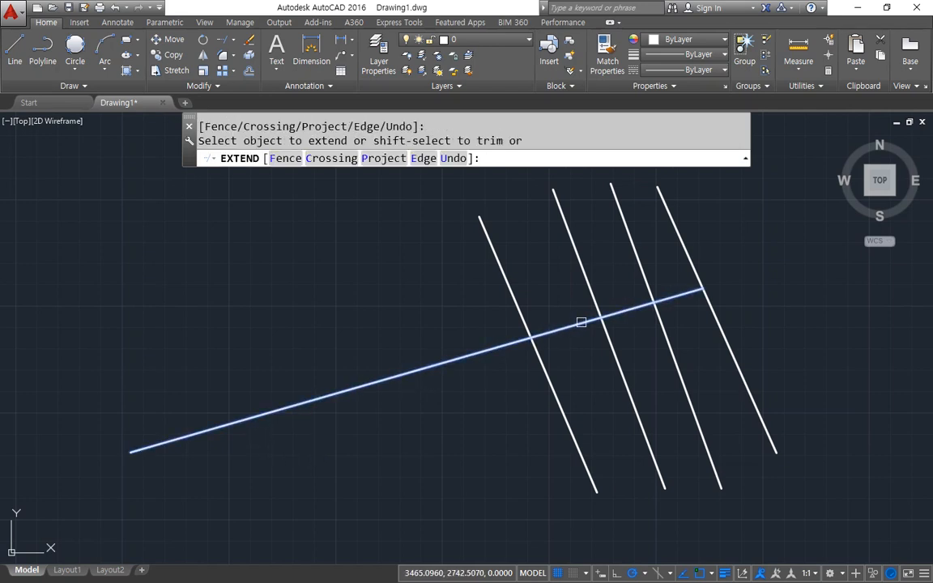
{"action": "left_click", "coordinate": [581, 322]}
{"action": "left_click", "coordinate": [615, 315]}
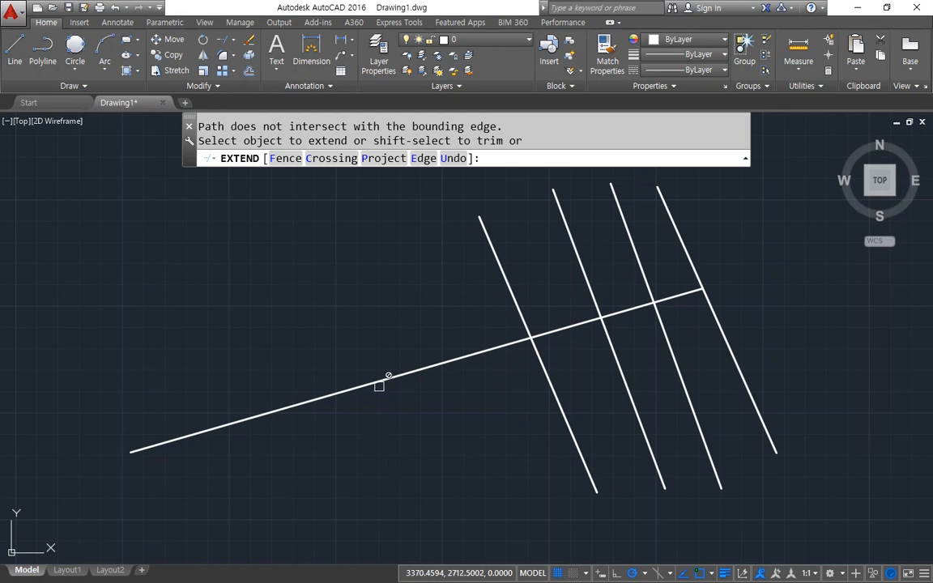
{"action": "middle_click_drag", "start_coordinate": [379, 387], "coordinate": [417, 502]}
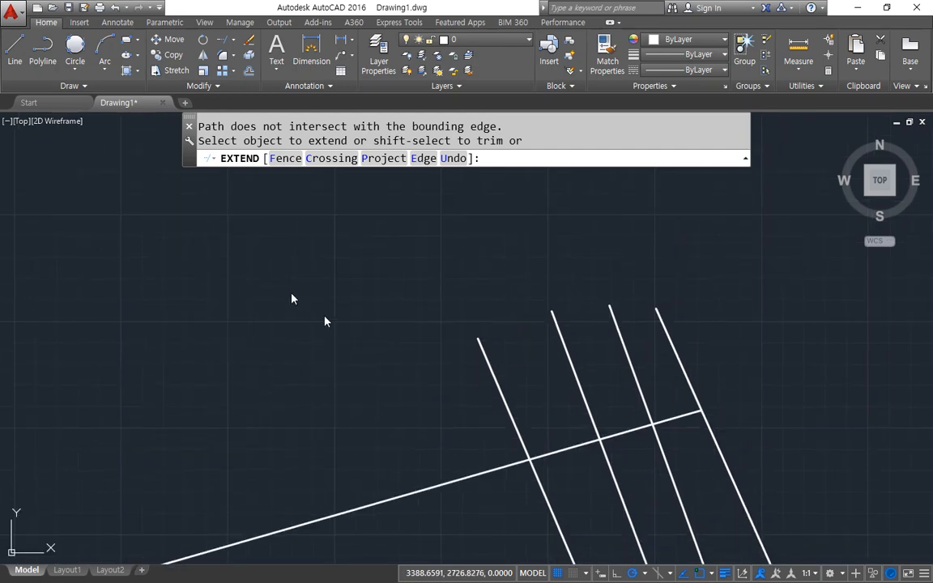
{"action": "left_click", "coordinate": [200, 262]}
{"action": "type", "text": "l"}
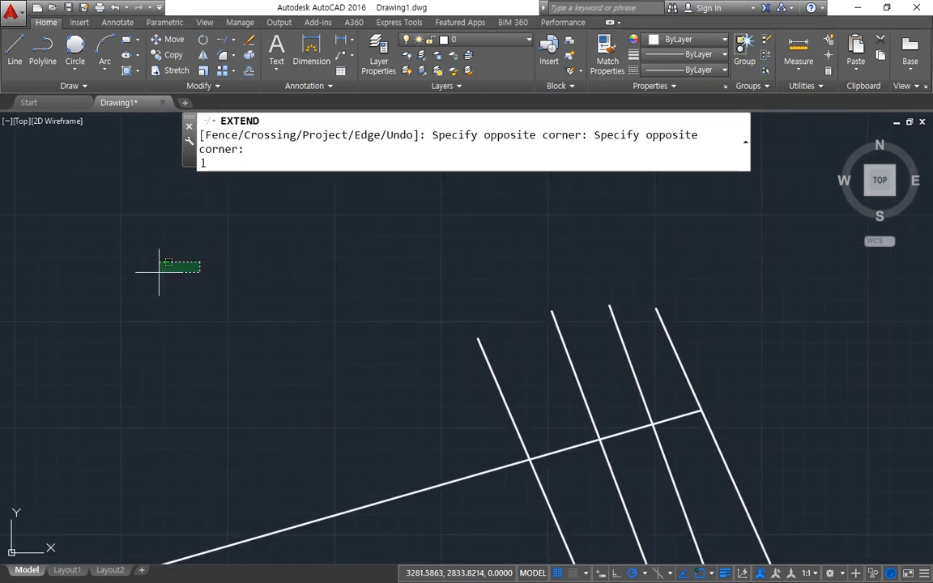
{"action": "key", "text": "Return"}
{"action": "key", "text": "Escape"}
{"action": "key", "text": "Escape"}
Draw a long, gently rising line above the upper ends of the four steep lines, leaving a gap.
{"action": "type", "text": "l"}
{"action": "key", "text": "Return"}
{"action": "left_click", "coordinate": [102, 295]}
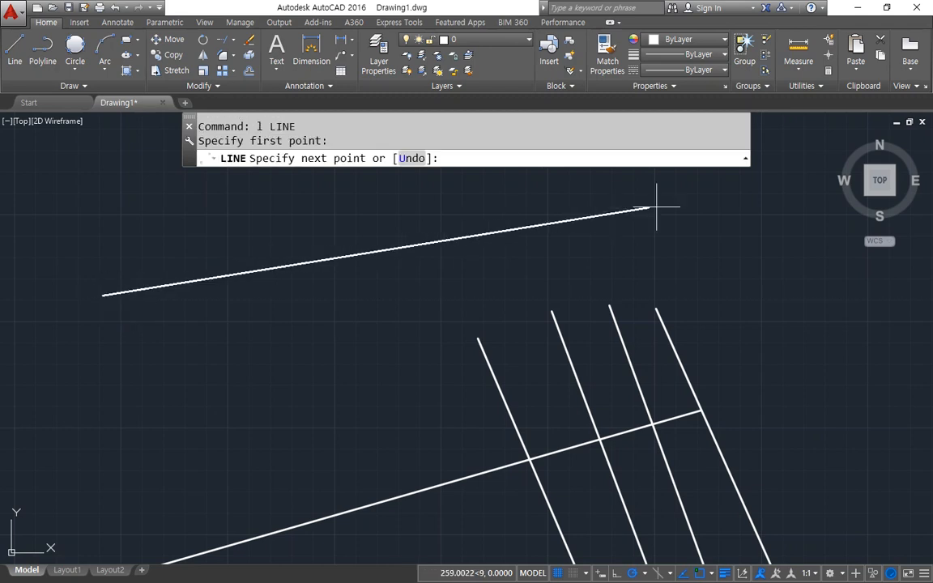
{"action": "left_click", "coordinate": [733, 190]}
{"action": "key", "text": "Return"}
Draw a second long, gently rising line a short distance above the first one, roughly parallel to it.
{"action": "middle_click_drag", "start_coordinate": [533, 235], "coordinate": [551, 272]}
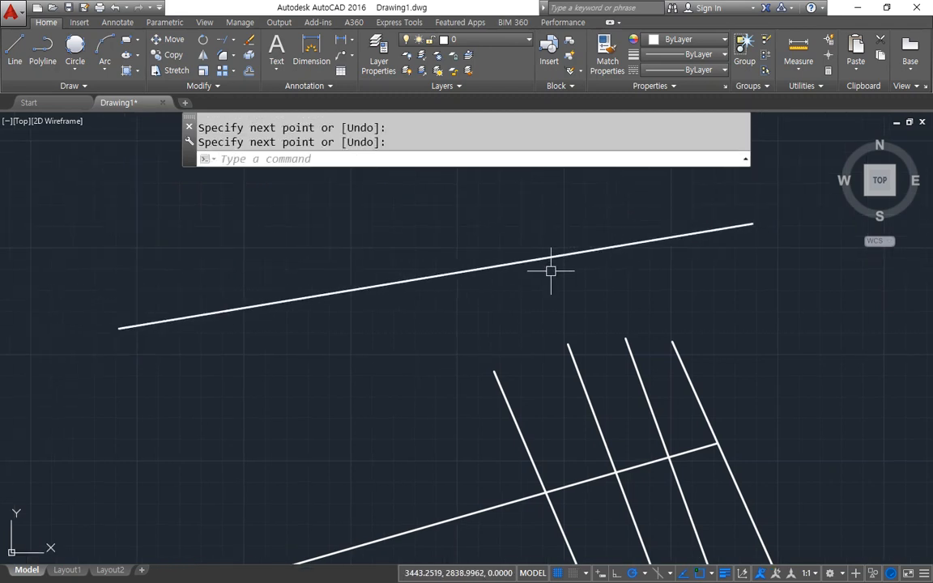
{"action": "type", "text": "l"}
{"action": "key", "text": "Return"}
{"action": "left_click", "coordinate": [101, 288]}
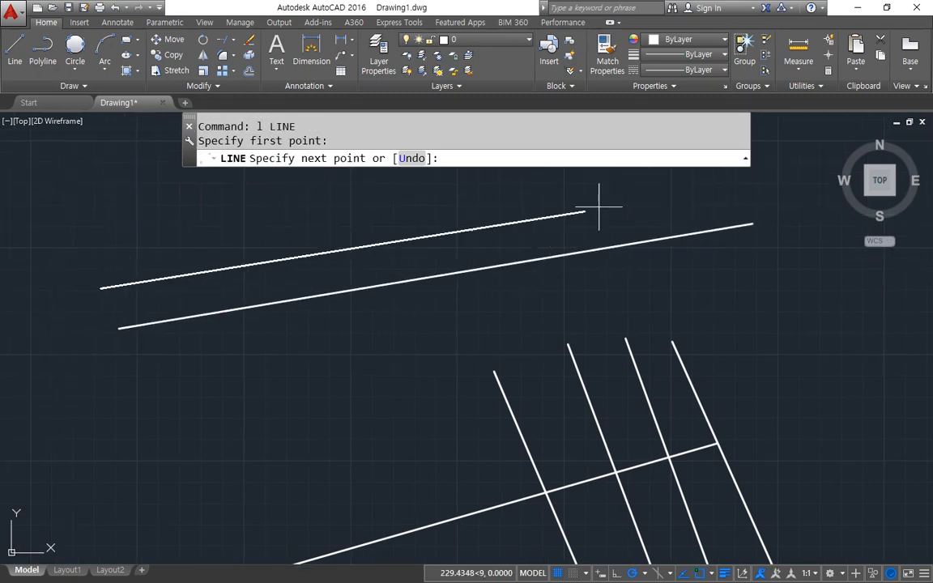
{"action": "left_click", "coordinate": [786, 171]}
{"action": "key", "text": "Return"}
With all objects as boundary edges, extend the four steep lines up to the lower long line using a crossing window over their upper ends.
{"action": "type", "text": "ex"}
{"action": "key", "text": "Return"}
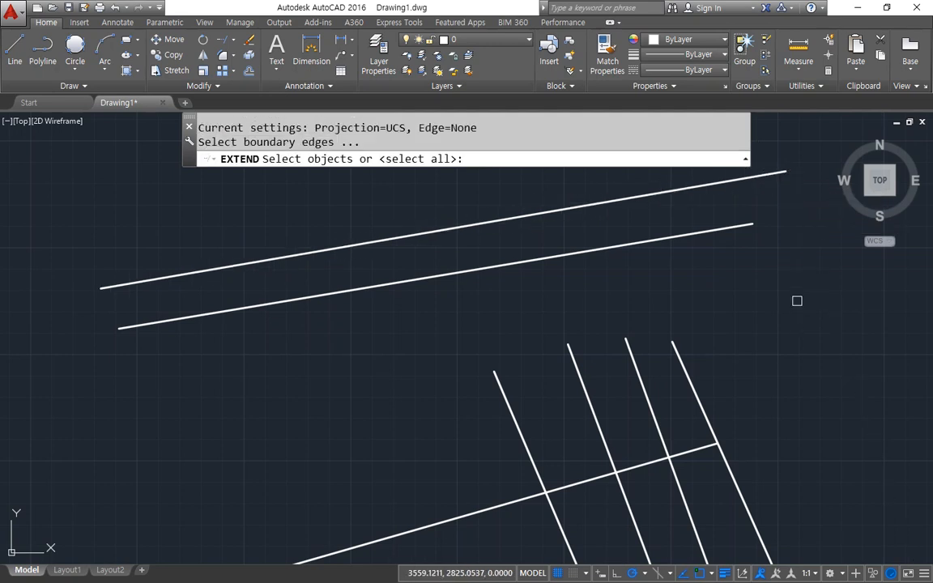
{"action": "key", "text": "Return"}
{"action": "left_click", "coordinate": [697, 294]}
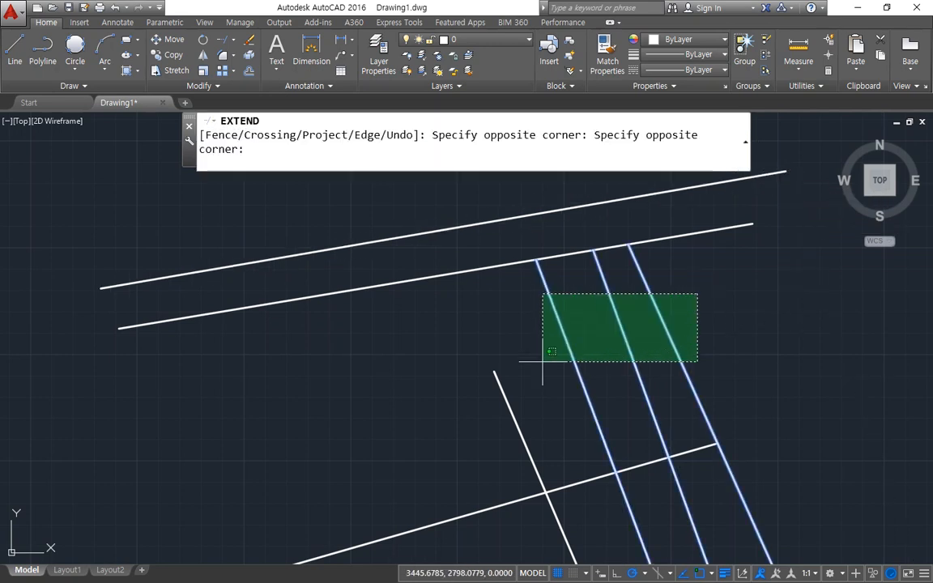
{"action": "left_click", "coordinate": [449, 393]}
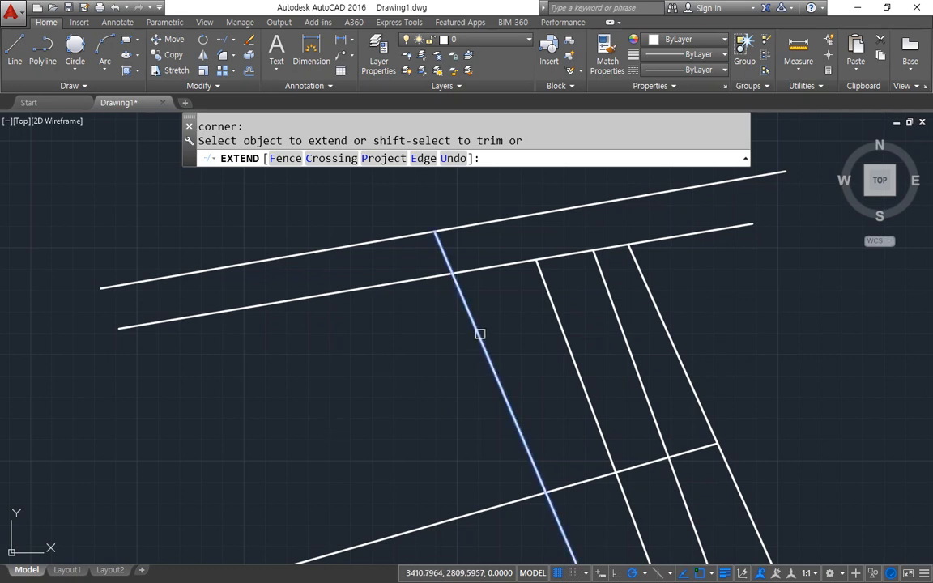
Extend the four steep lines further to the upper long line using the Fence option across them.
{"action": "type", "text": "f"}
{"action": "key", "text": "Return"}
{"action": "left_click", "coordinate": [686, 270]}
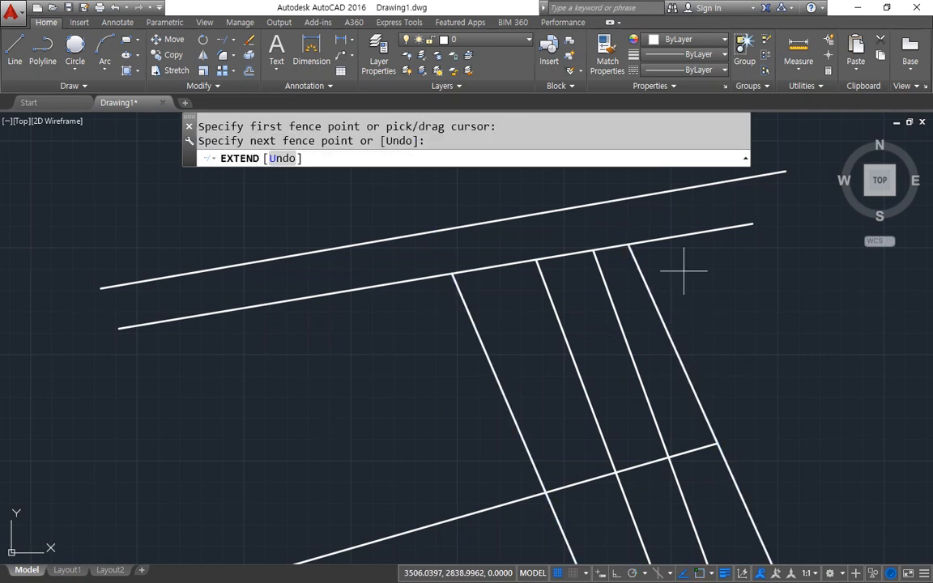
{"action": "left_click", "coordinate": [341, 354]}
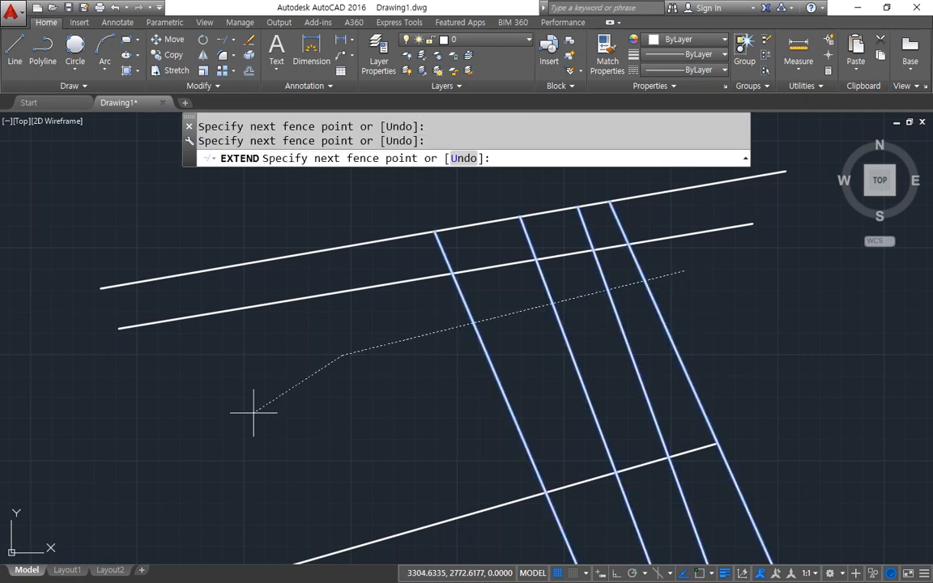
{"action": "key", "text": "Return"}
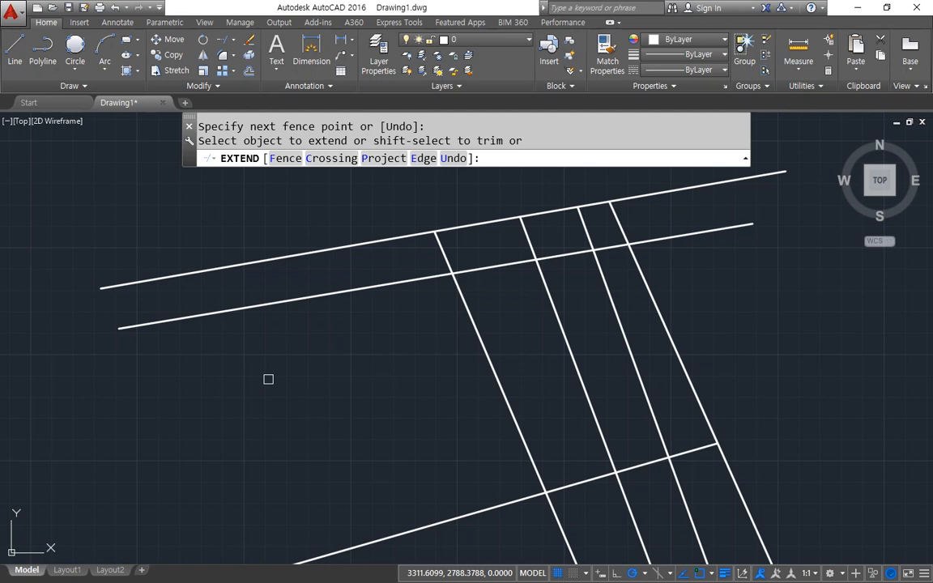
{"action": "left_click", "coordinate": [282, 298]}
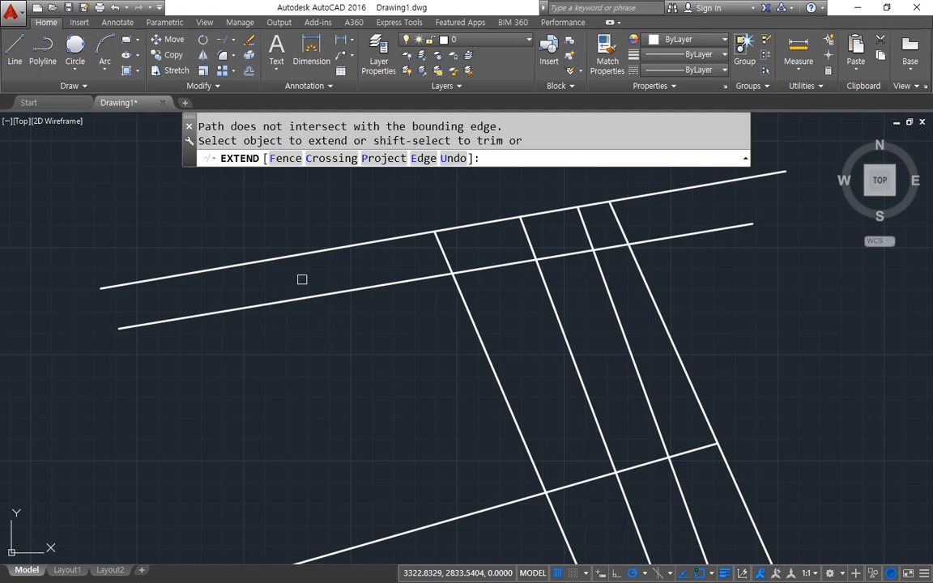